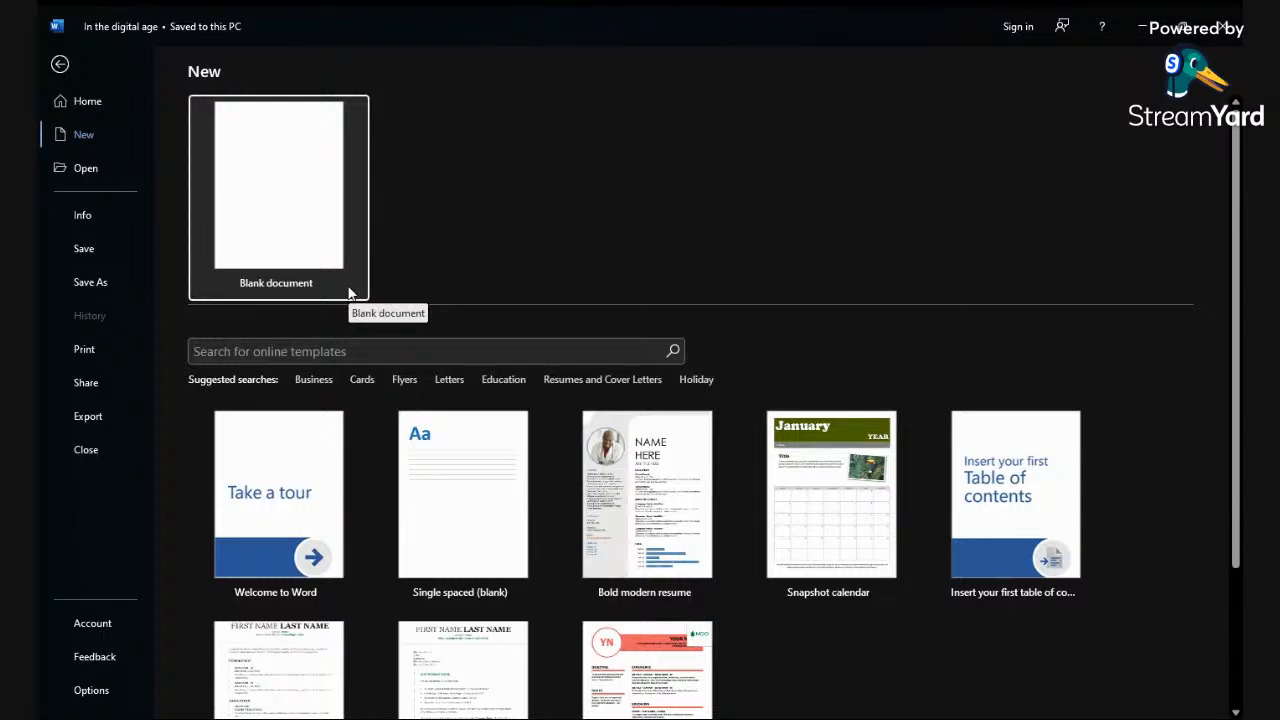
# Step: Look through the start page, the new-document templates and the recent files available to open, and return to the document
pyautogui.click(96, 101)
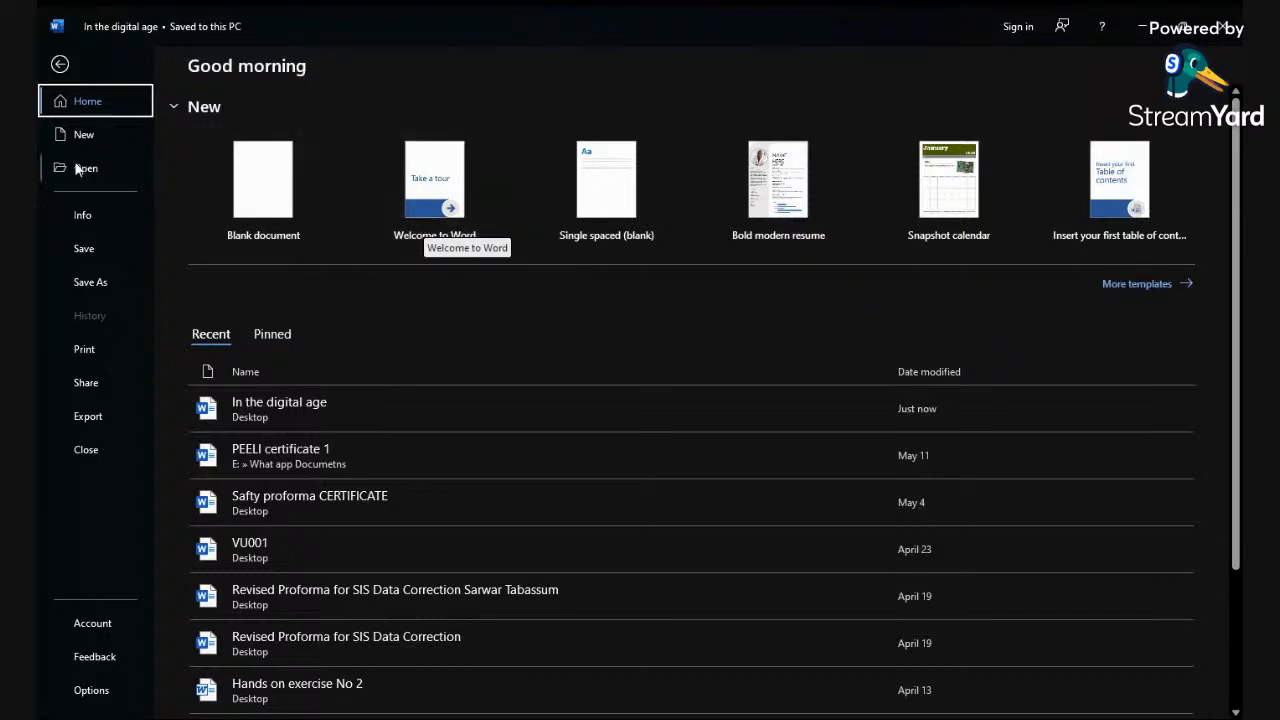
pyautogui.click(78, 135)
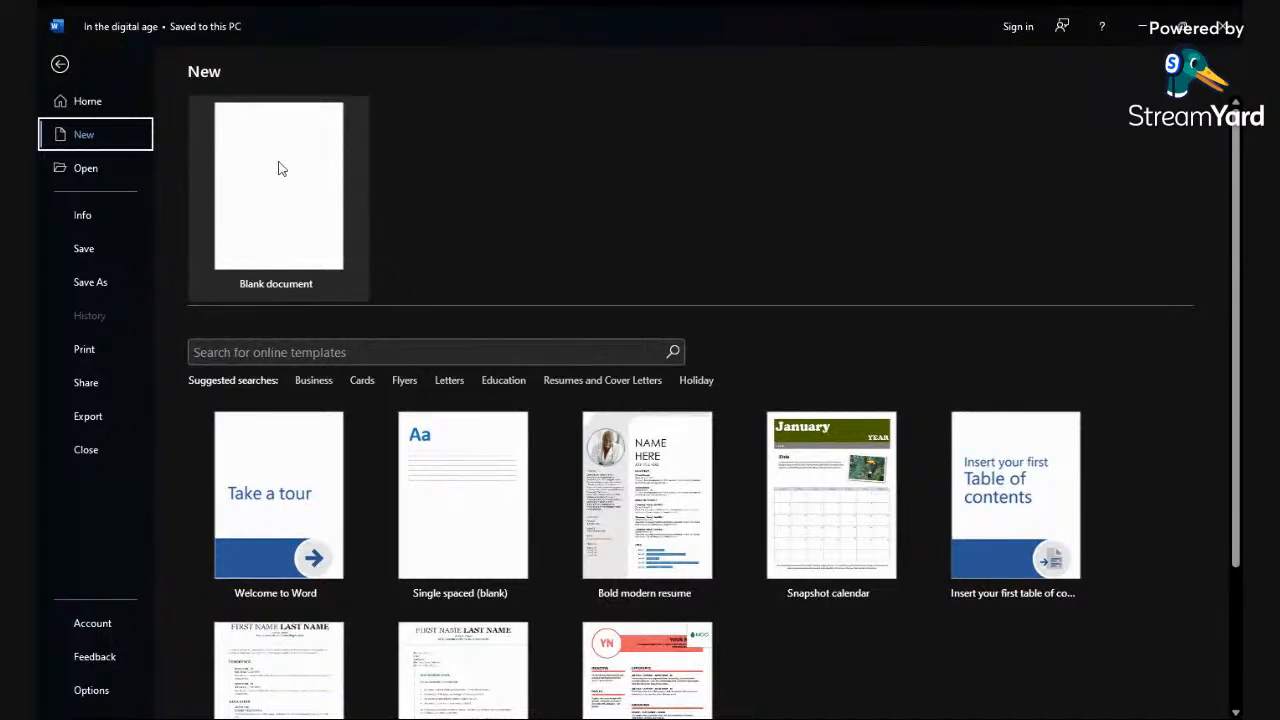
pyautogui.scroll(-1, 520, 583)
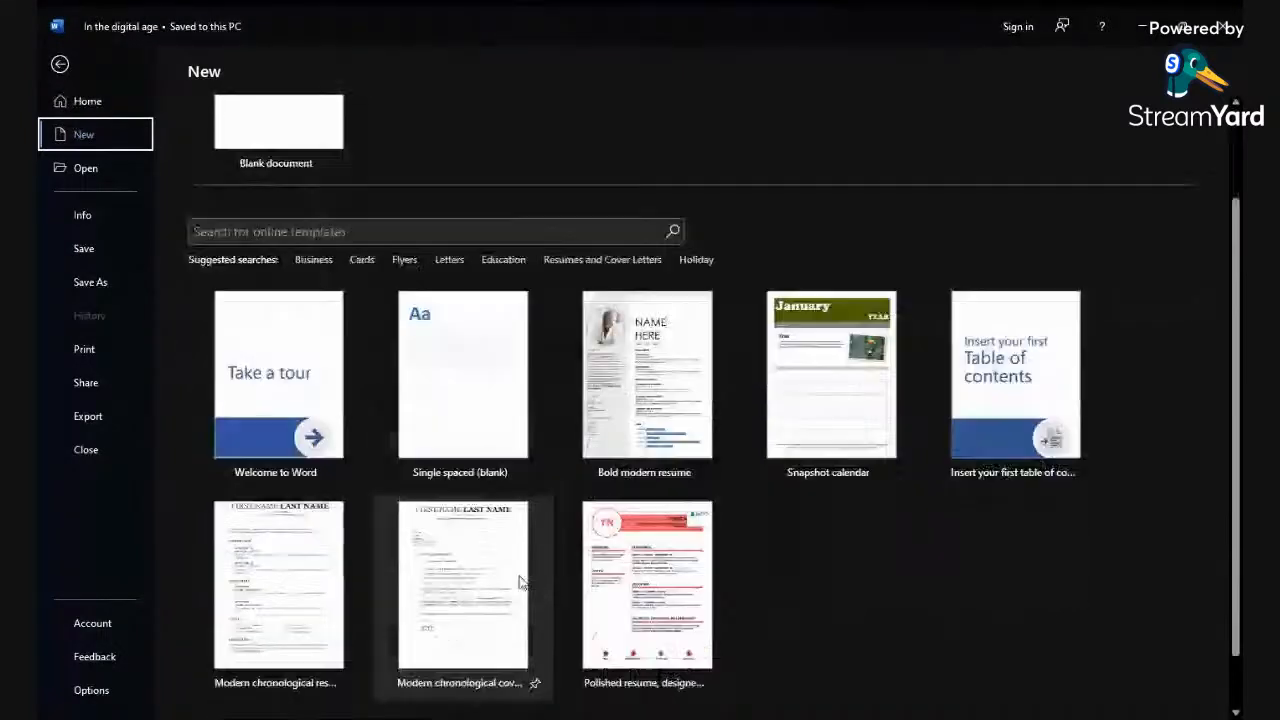
pyautogui.scroll(-1, 520, 583)
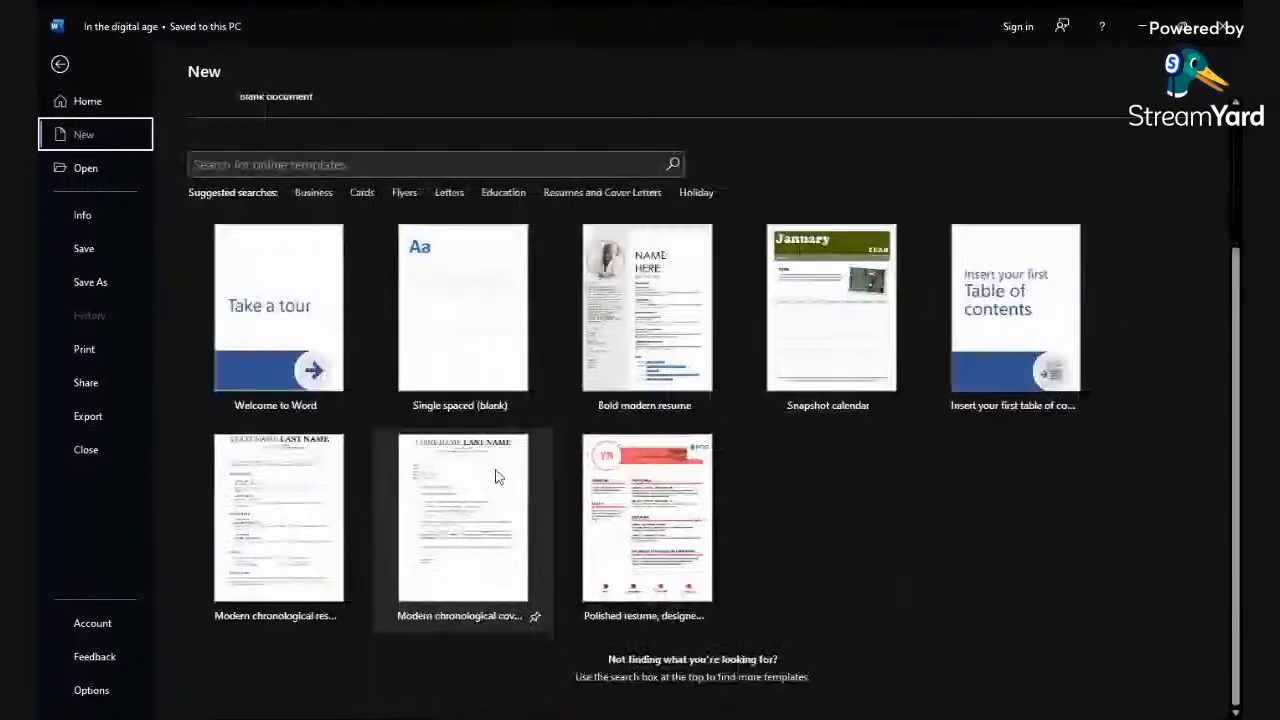
pyautogui.click(86, 172)
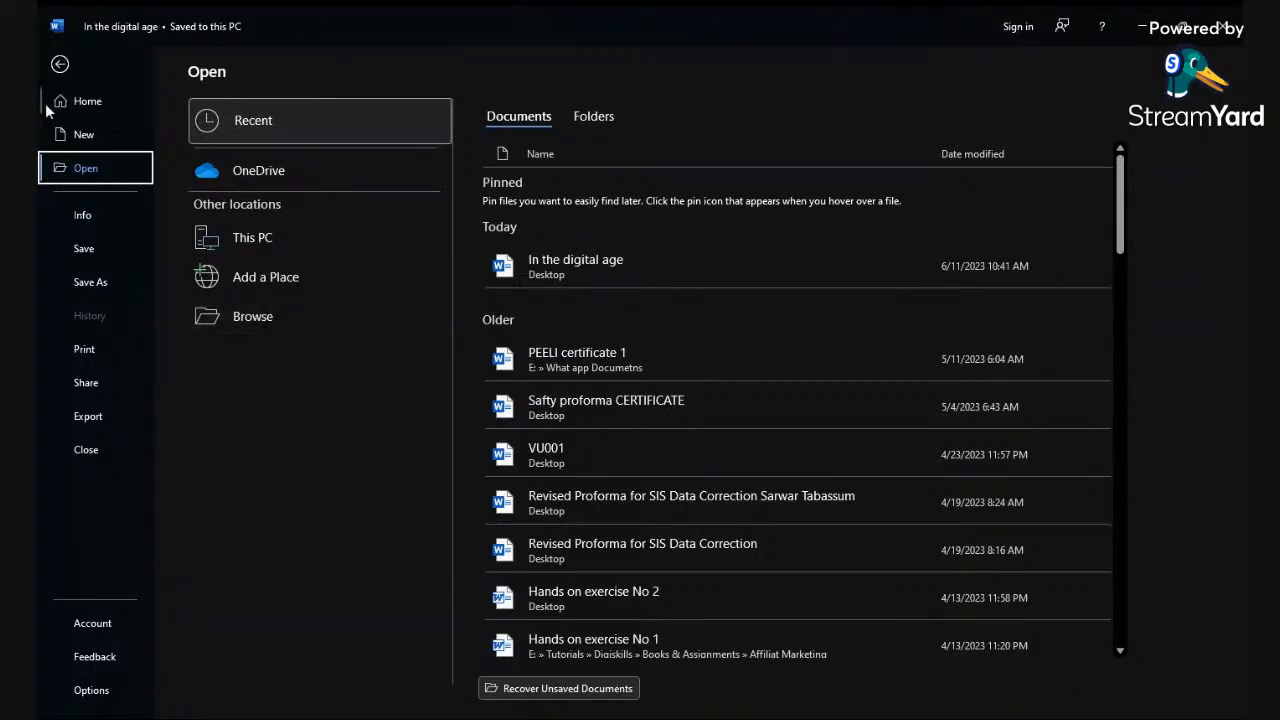
pyautogui.click(61, 65)
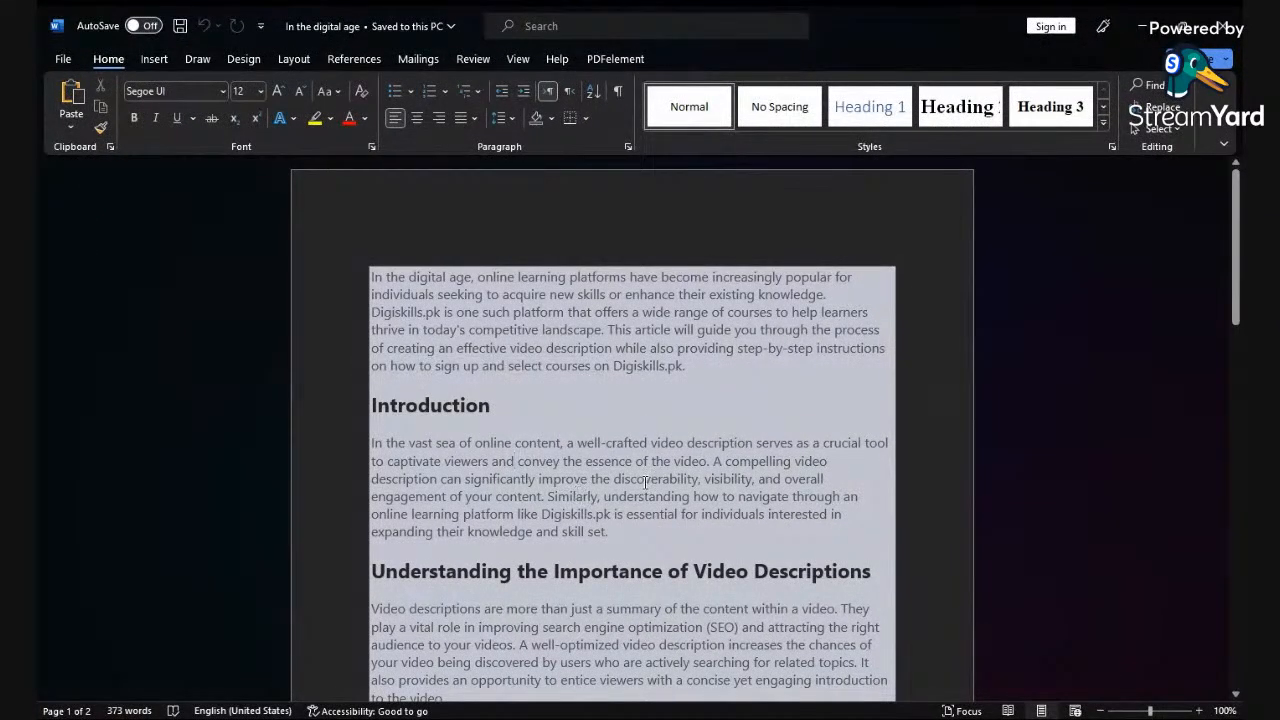
# Step: Create a new blank document and bring its window into focus
pyautogui.click(63, 59)
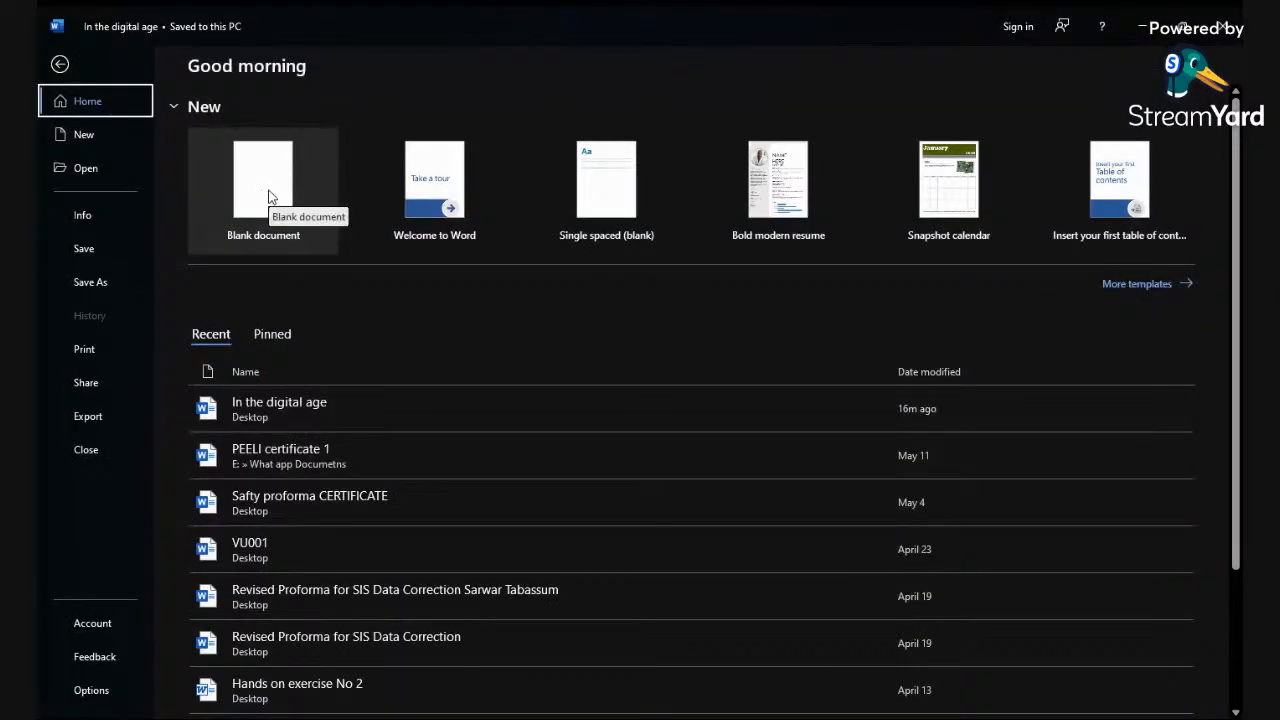
pyautogui.click(268, 196)
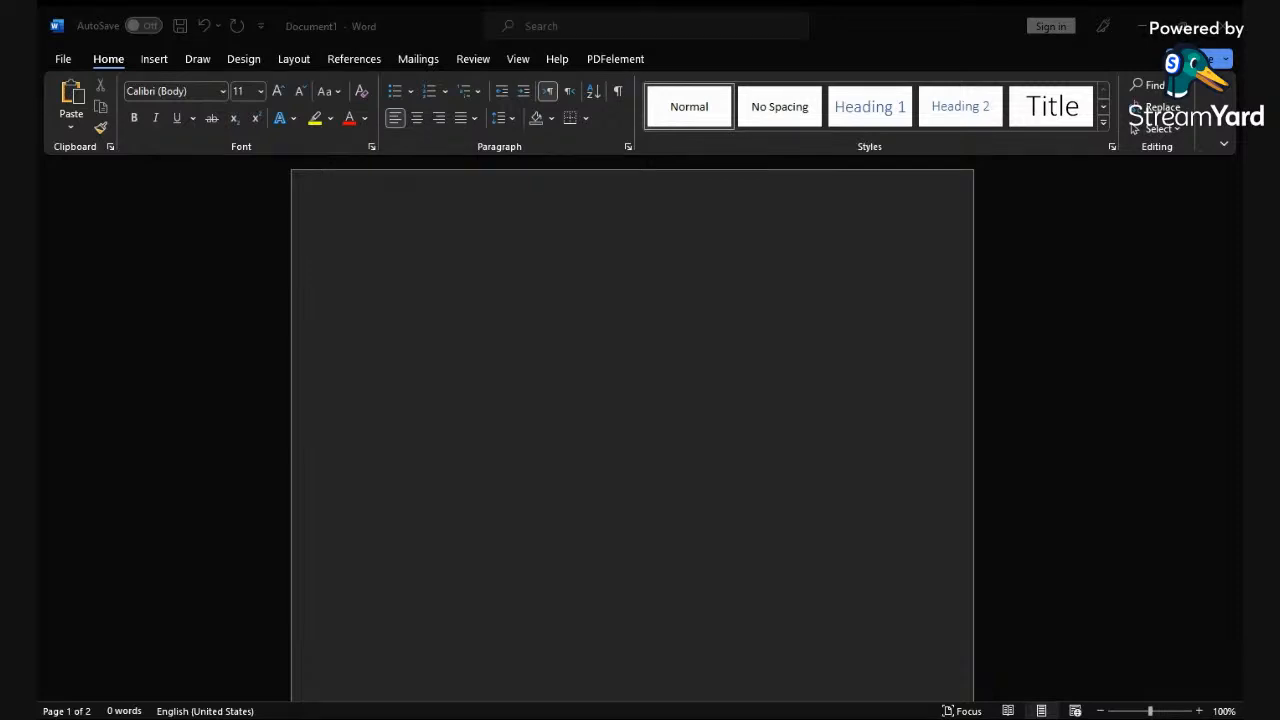
pyautogui.click(990, 685)
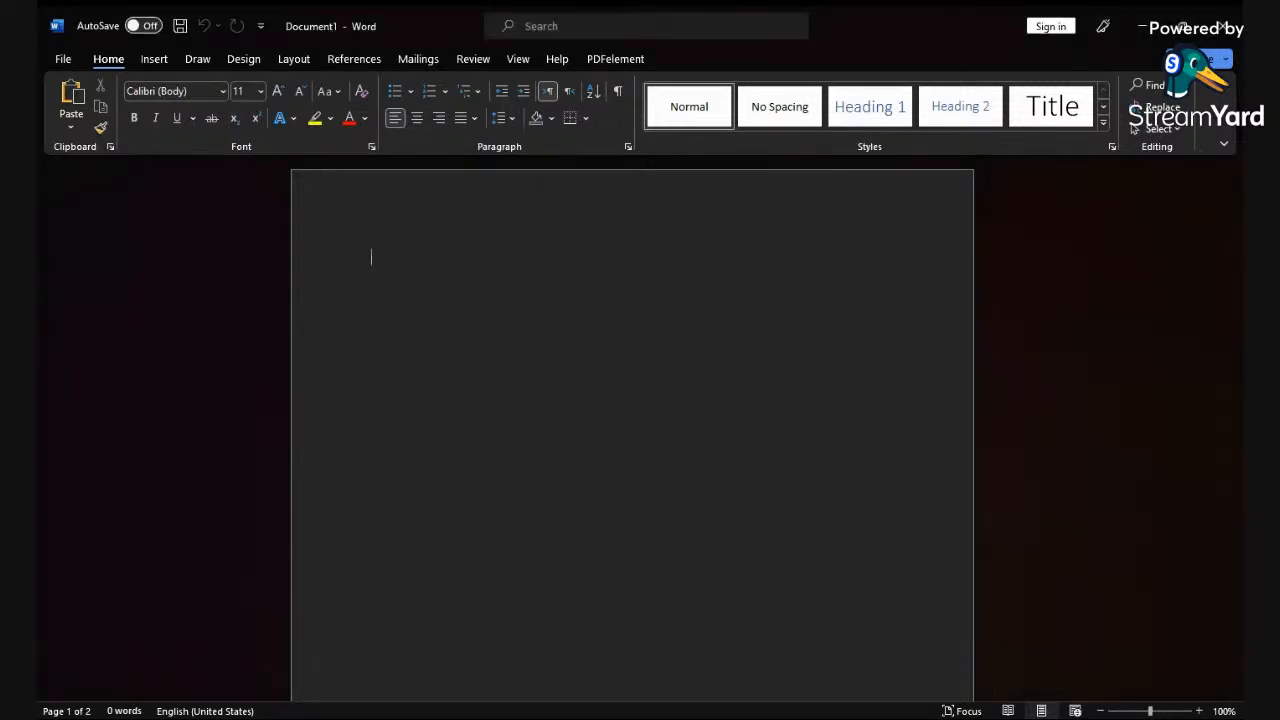
pyautogui.hotkey('alt', 'Tab')
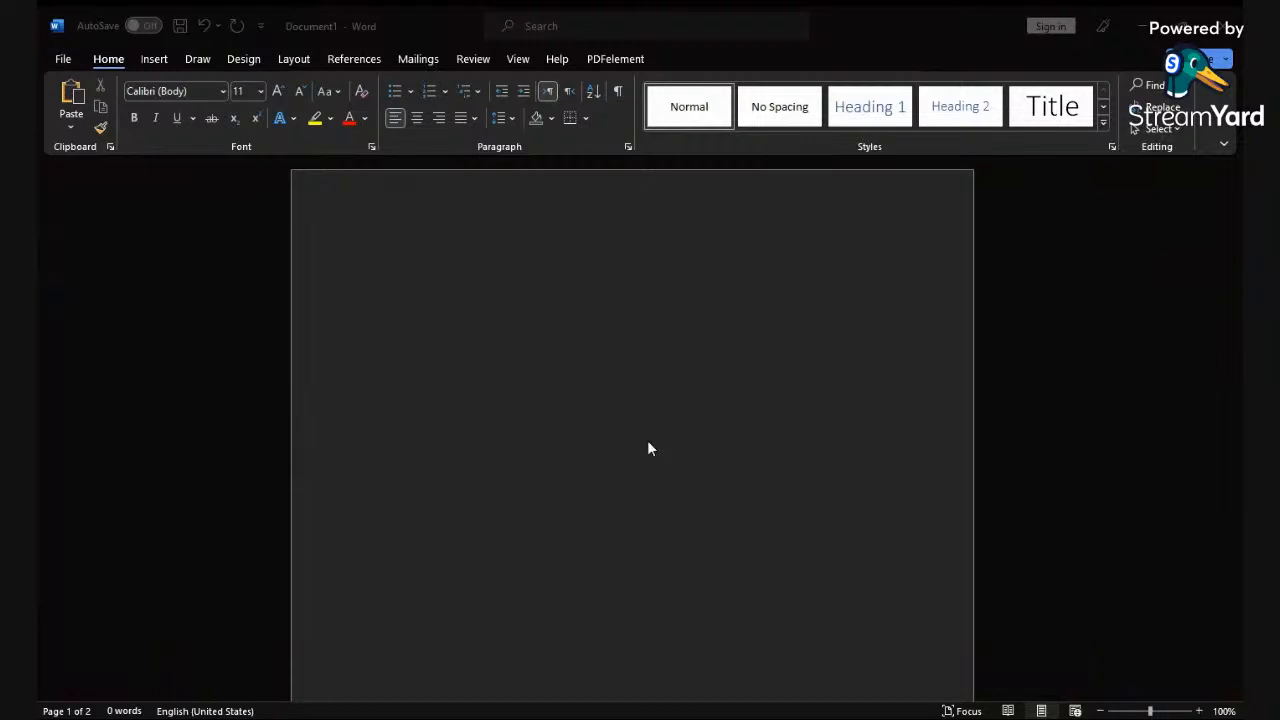
pyautogui.click(491, 383)
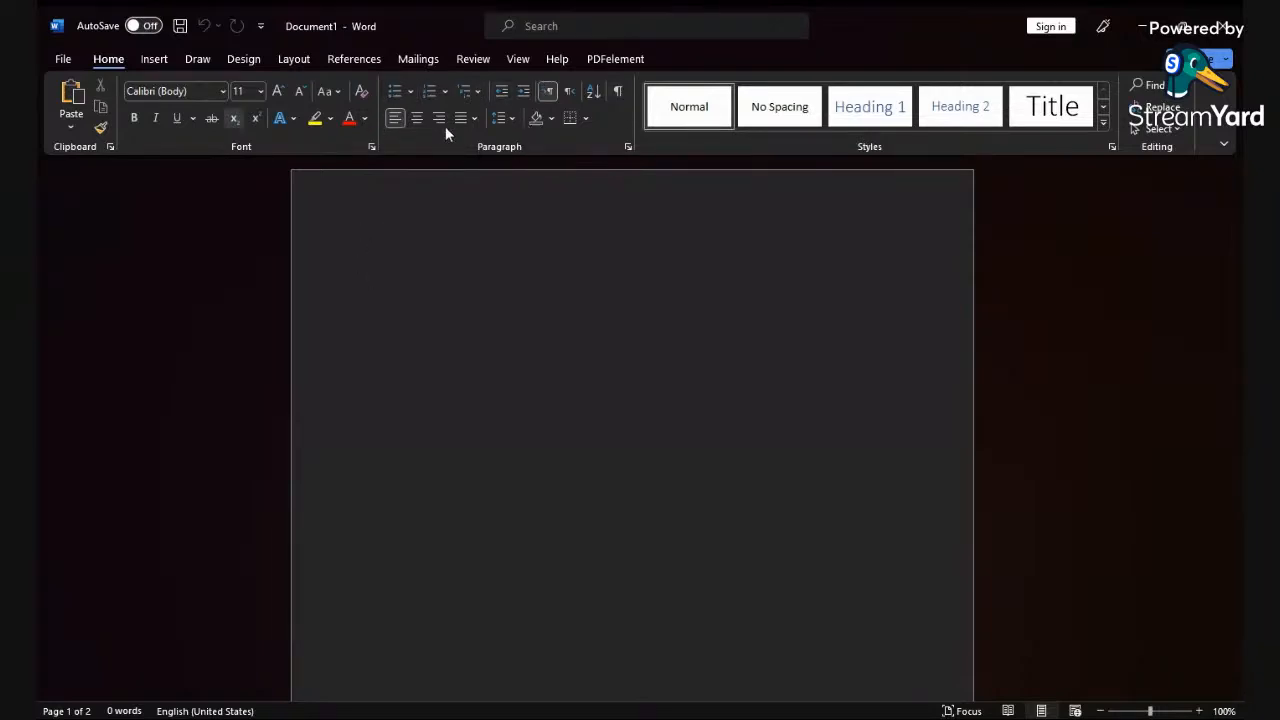
# Step: Review the commands for inserting content, the file options and the Quick Access Toolbar customization choices
pyautogui.click(153, 60)
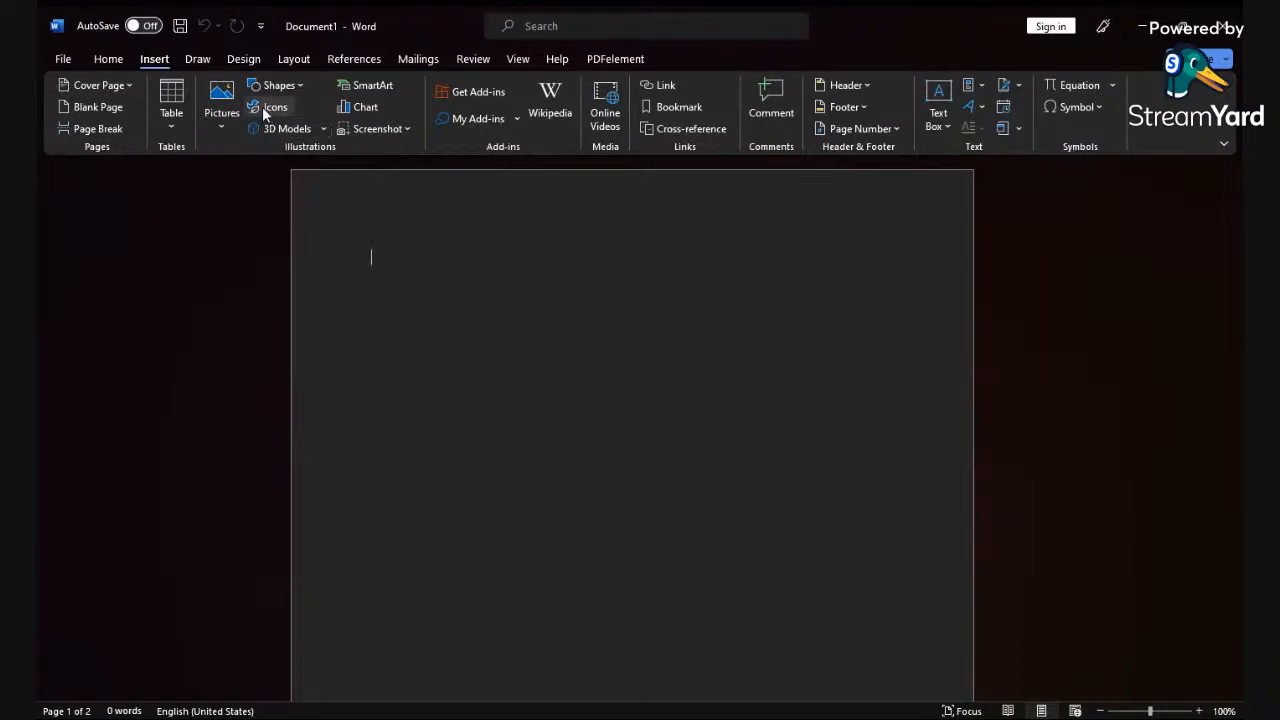
pyautogui.click(62, 58)
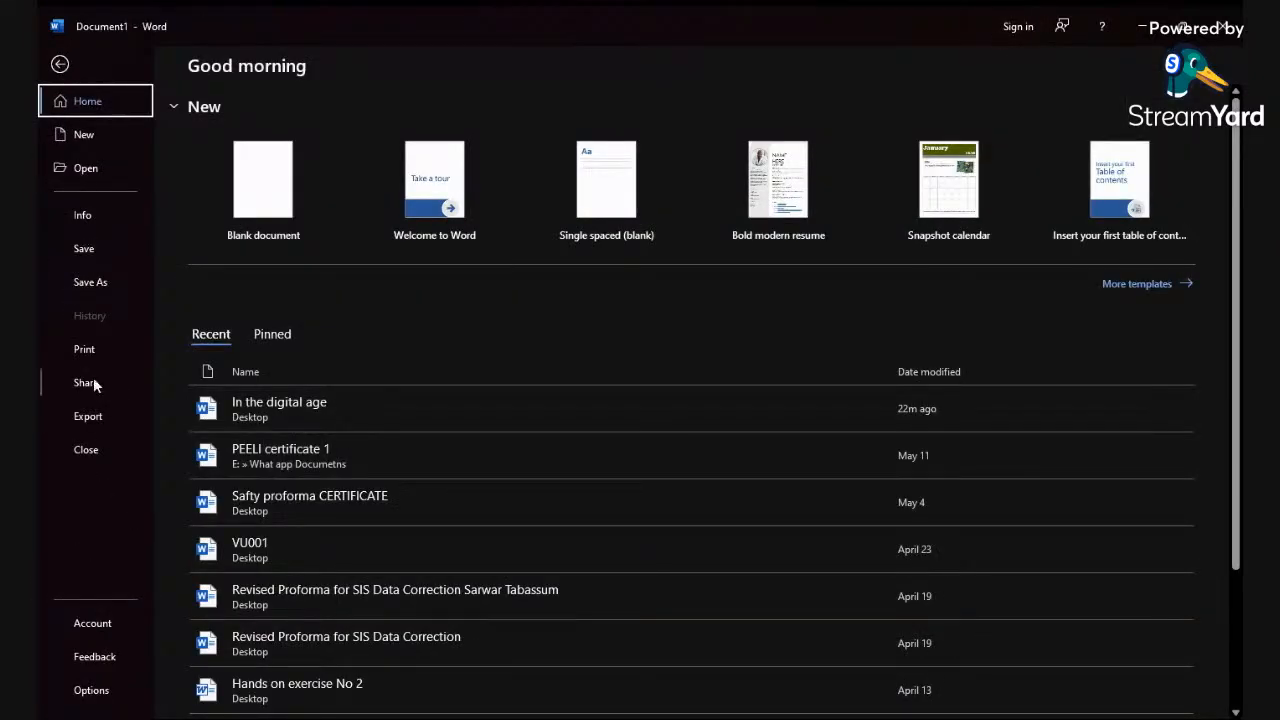
pyautogui.click(60, 66)
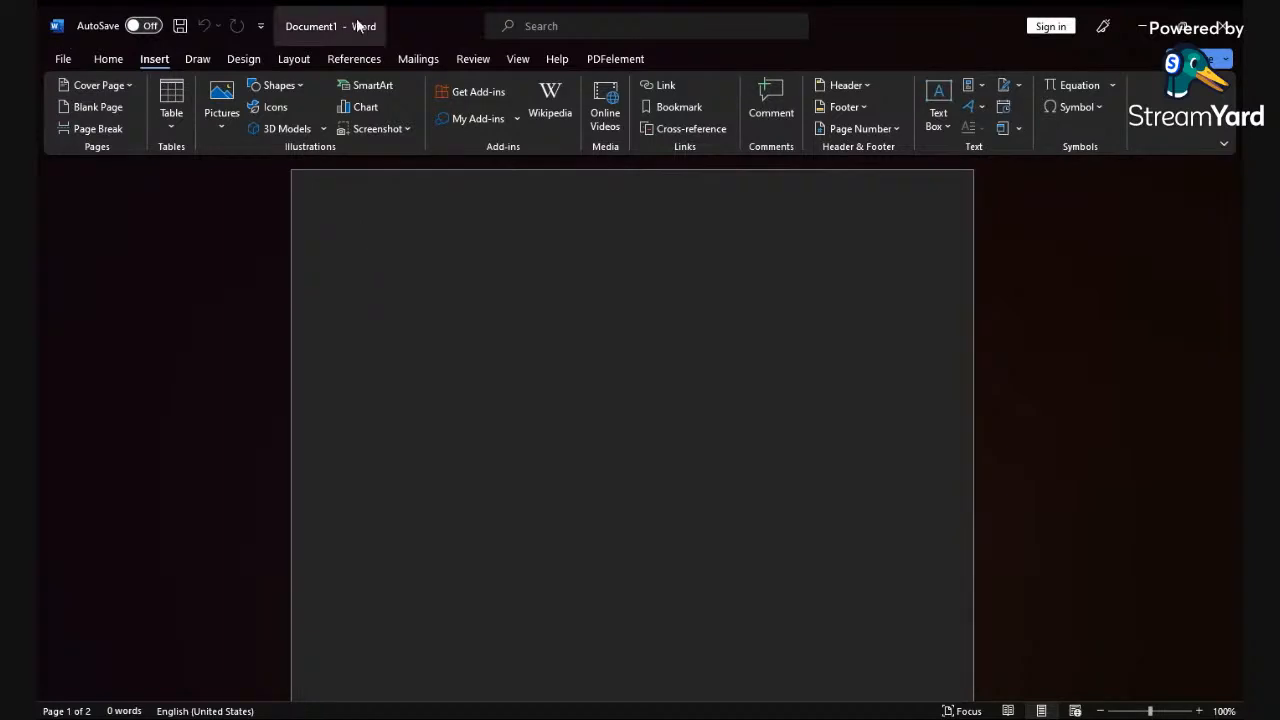
pyautogui.click(261, 27)
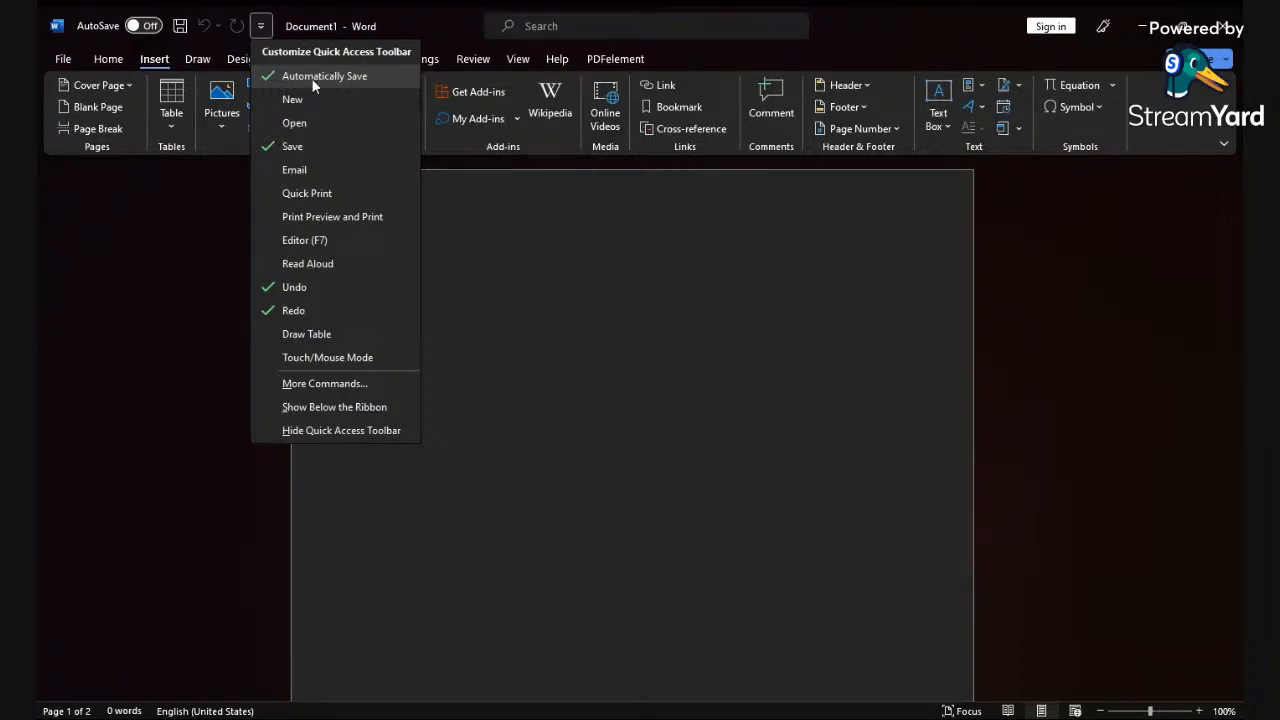
pyautogui.click(435, 24)
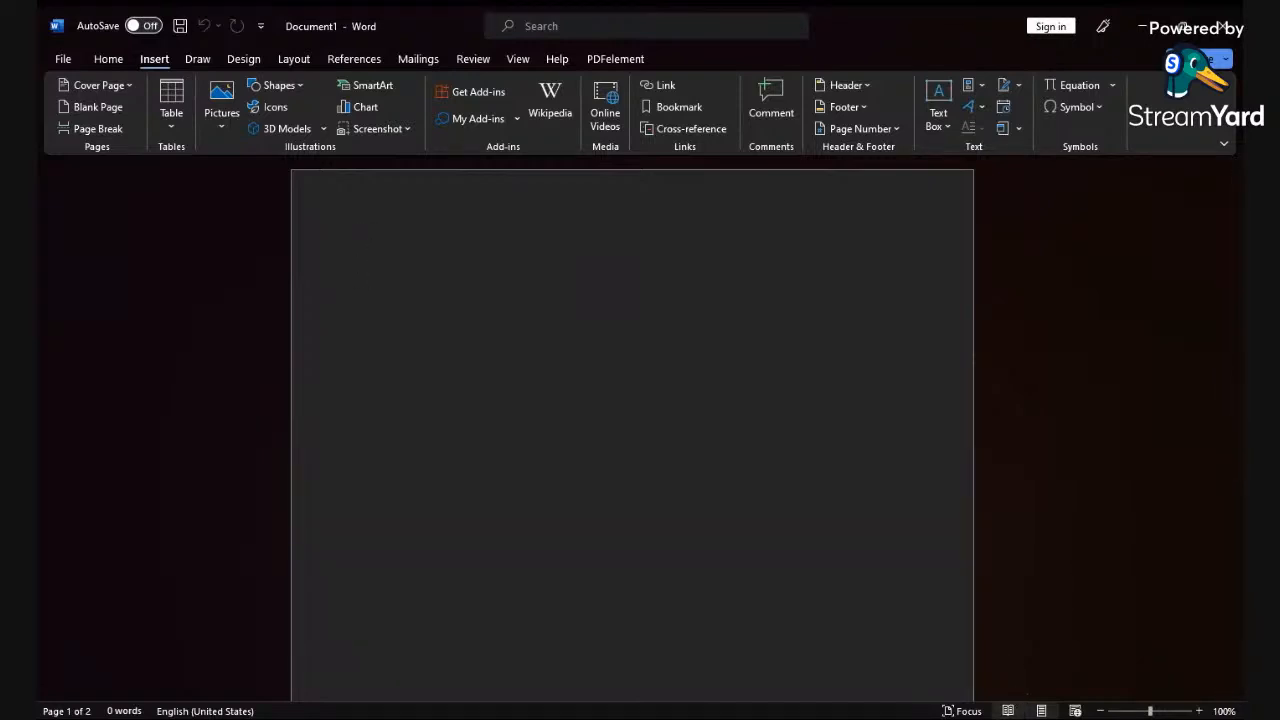
# Step: View the blank document in Read Mode and return it to Print Layout
pyautogui.click(1008, 711)
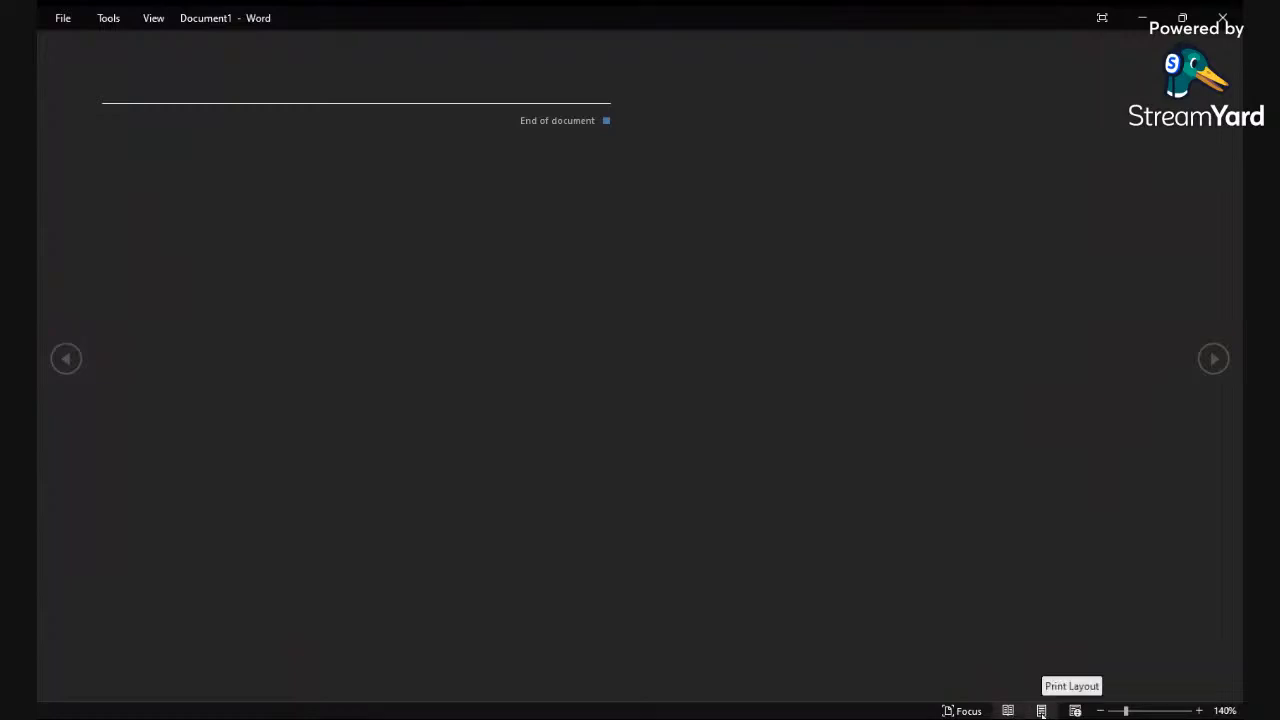
pyautogui.click(1041, 711)
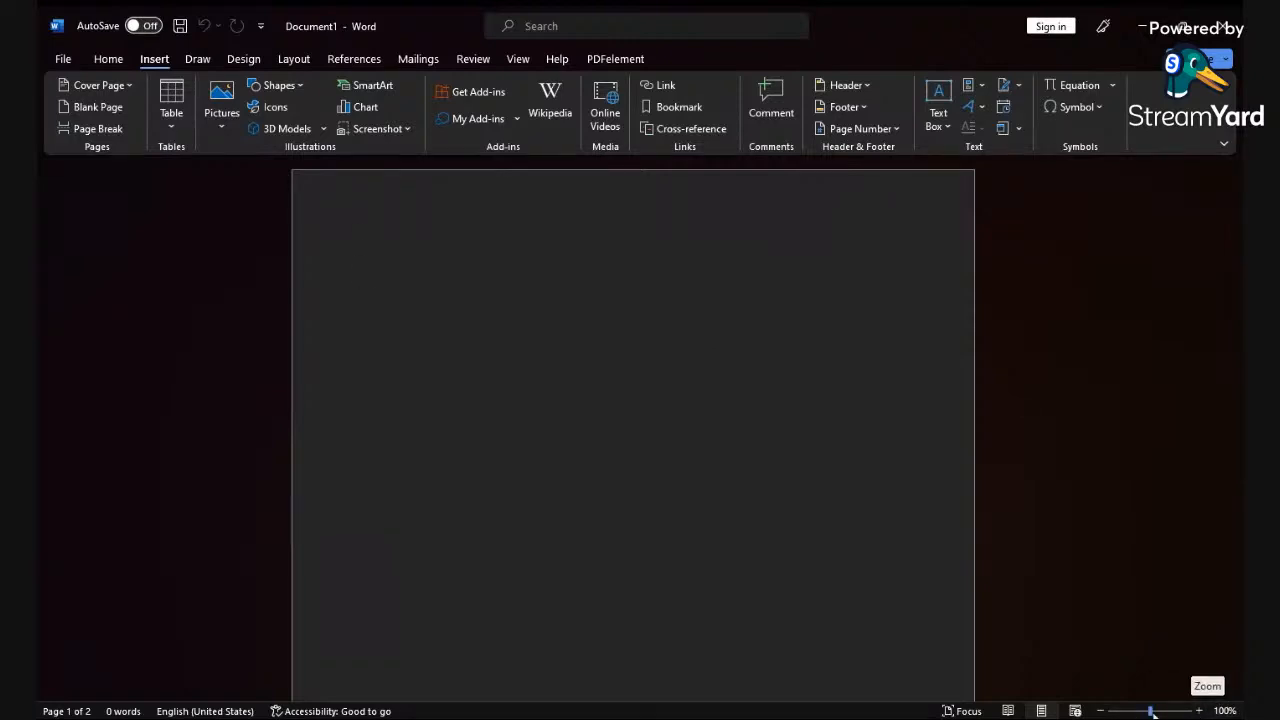
# Step: Enlarge the page view to 260% and reset the zoom to 100%
pyautogui.moveTo(1152, 712); pyautogui.dragTo(1166, 712)
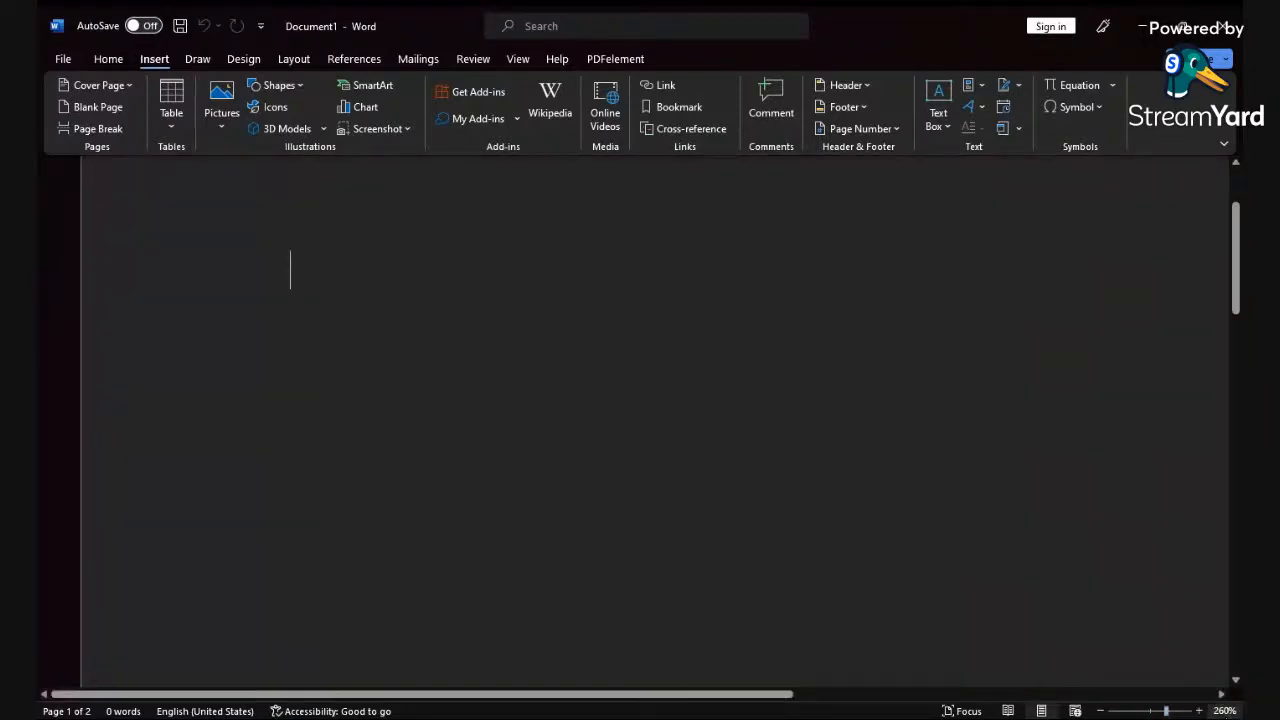
pyautogui.click(1224, 711)
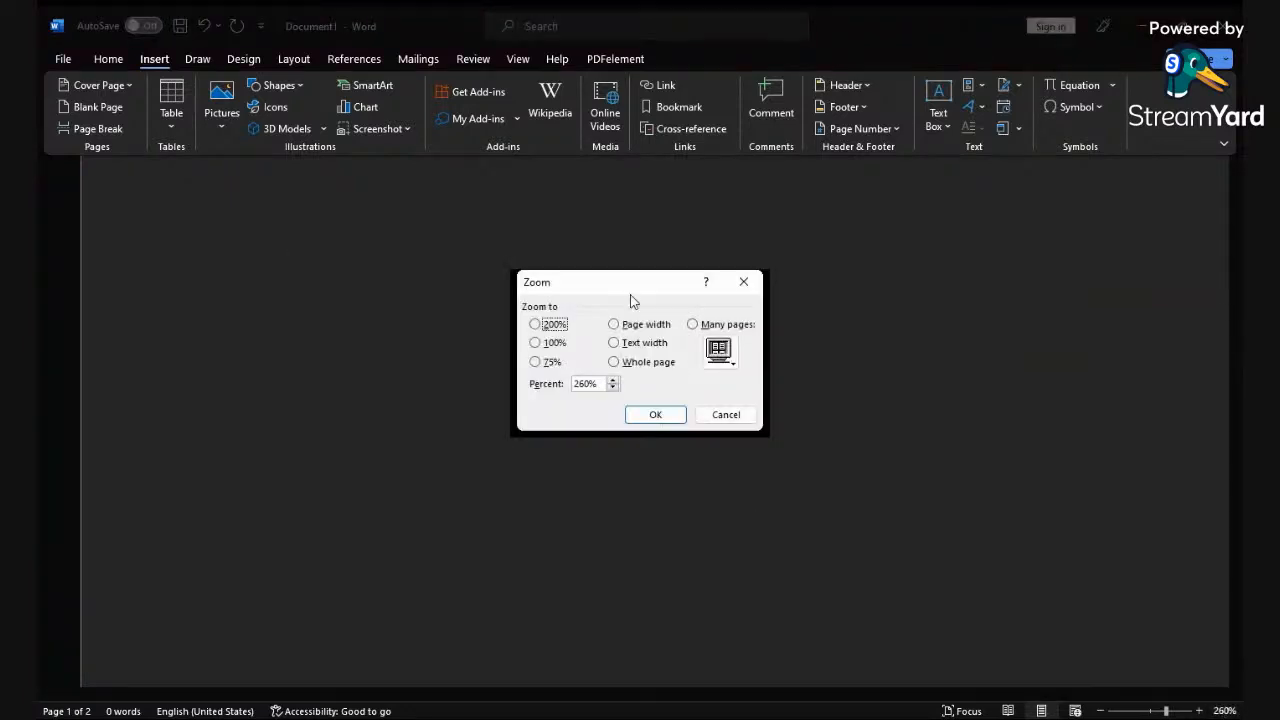
pyautogui.moveTo(631, 300); pyautogui.dragTo(439, 301)
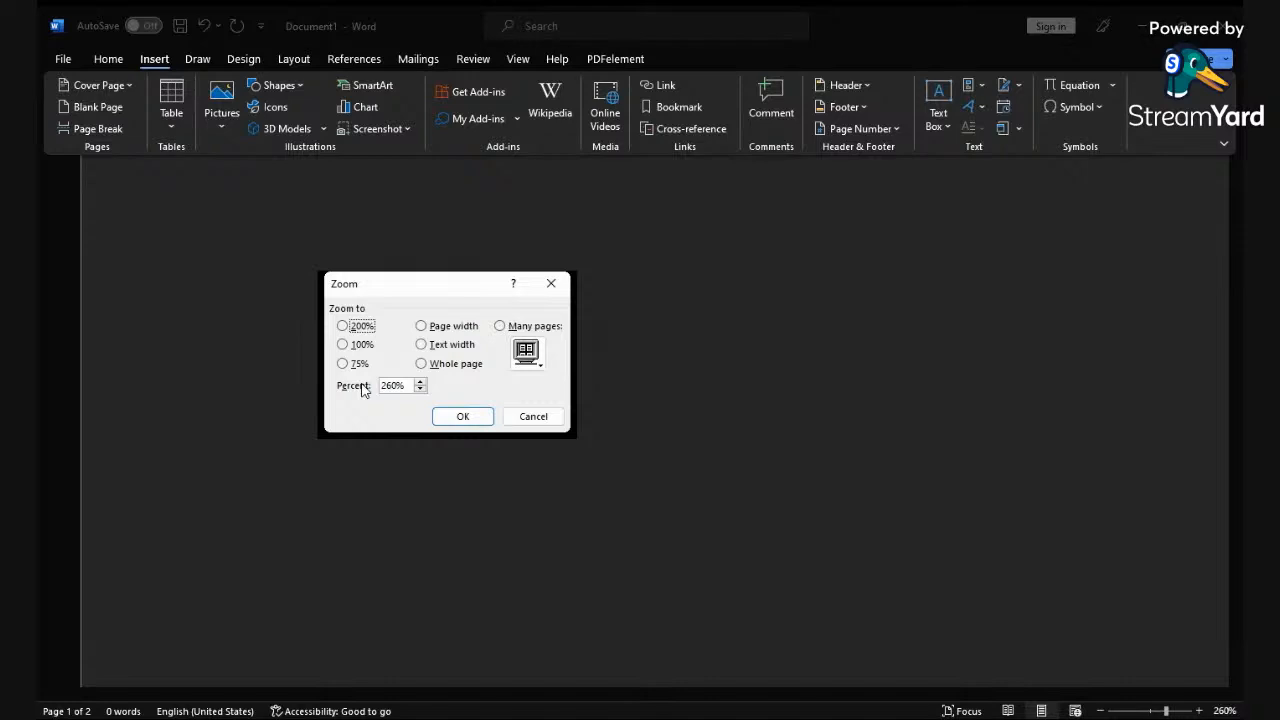
pyautogui.click(343, 345)
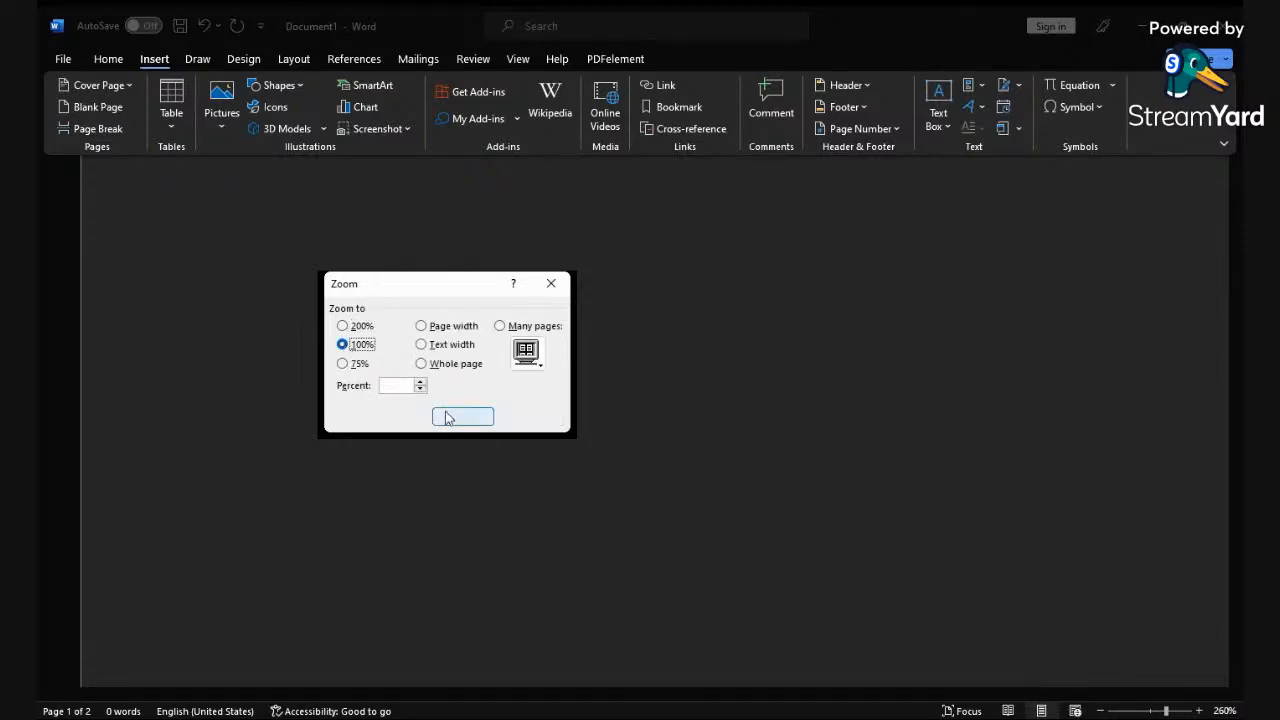
pyautogui.click(446, 415)
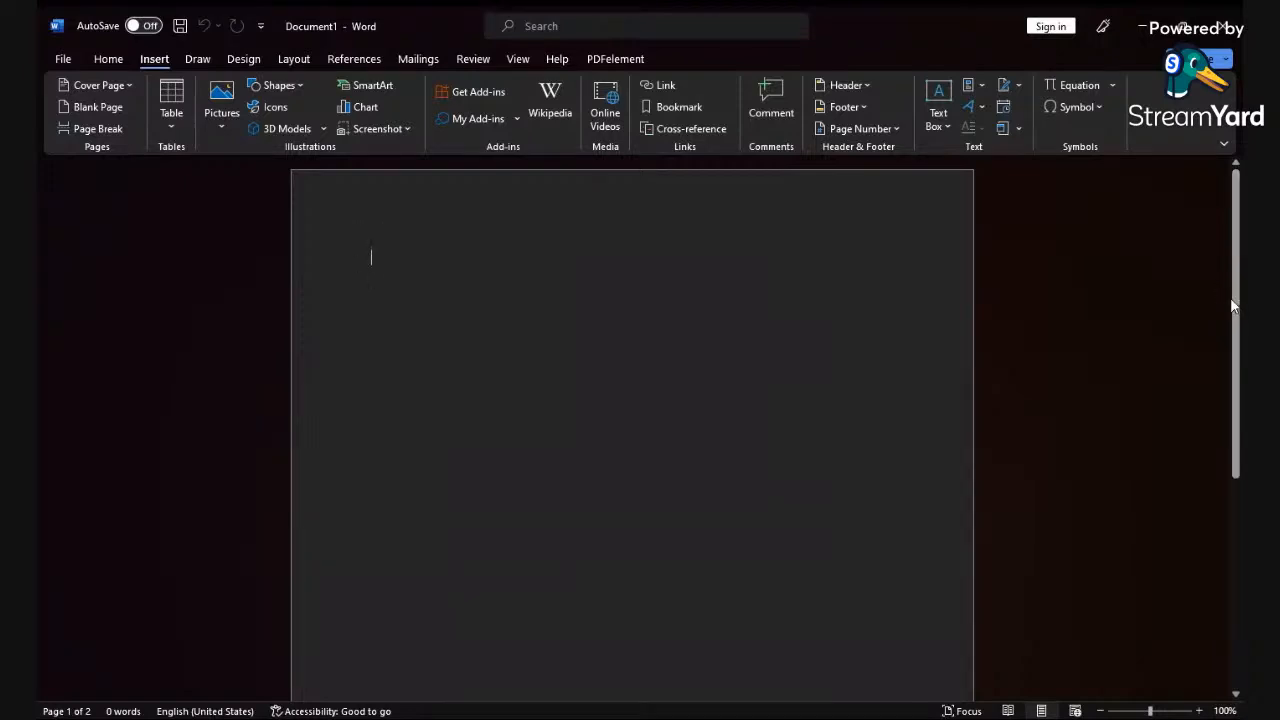
pyautogui.scroll(-5, 1137, 346)
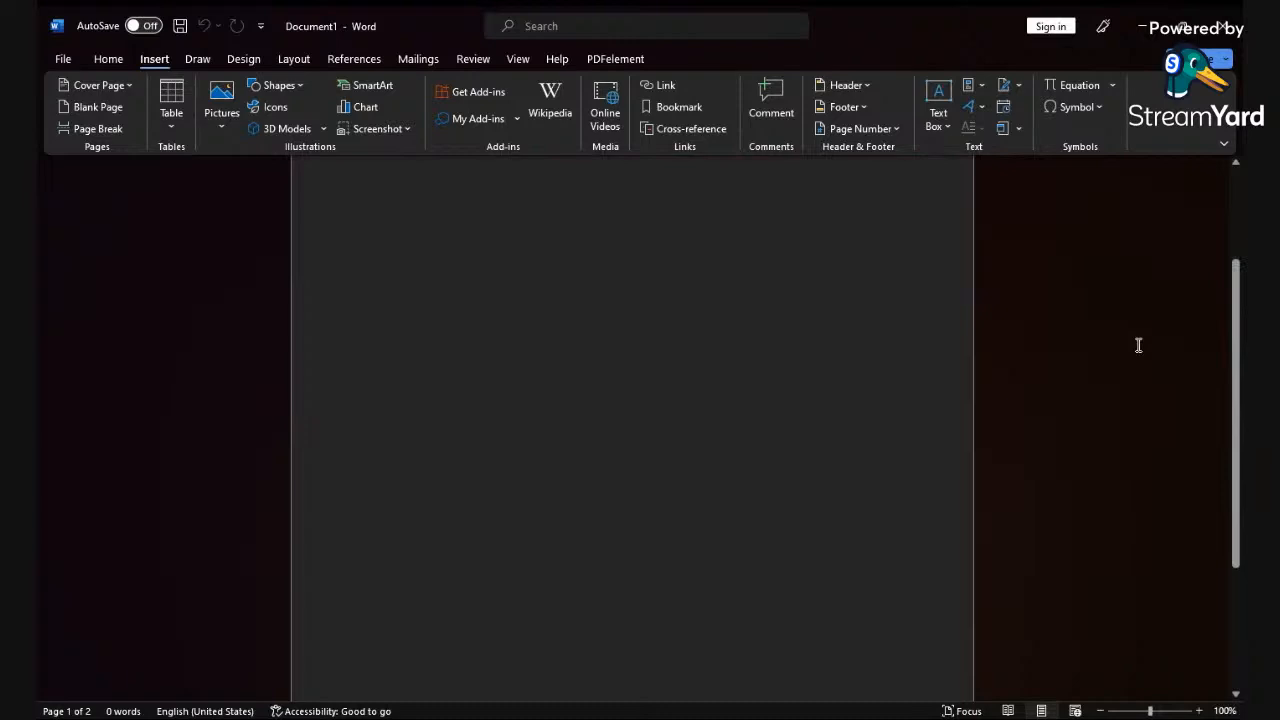
pyautogui.scroll(5, 1140, 346)
pyautogui.scroll(-7, 1145, 348)
pyautogui.scroll(7, 1146, 348)
pyautogui.scroll(-4, 1148, 348)
pyautogui.scroll(-3, 1147, 347)
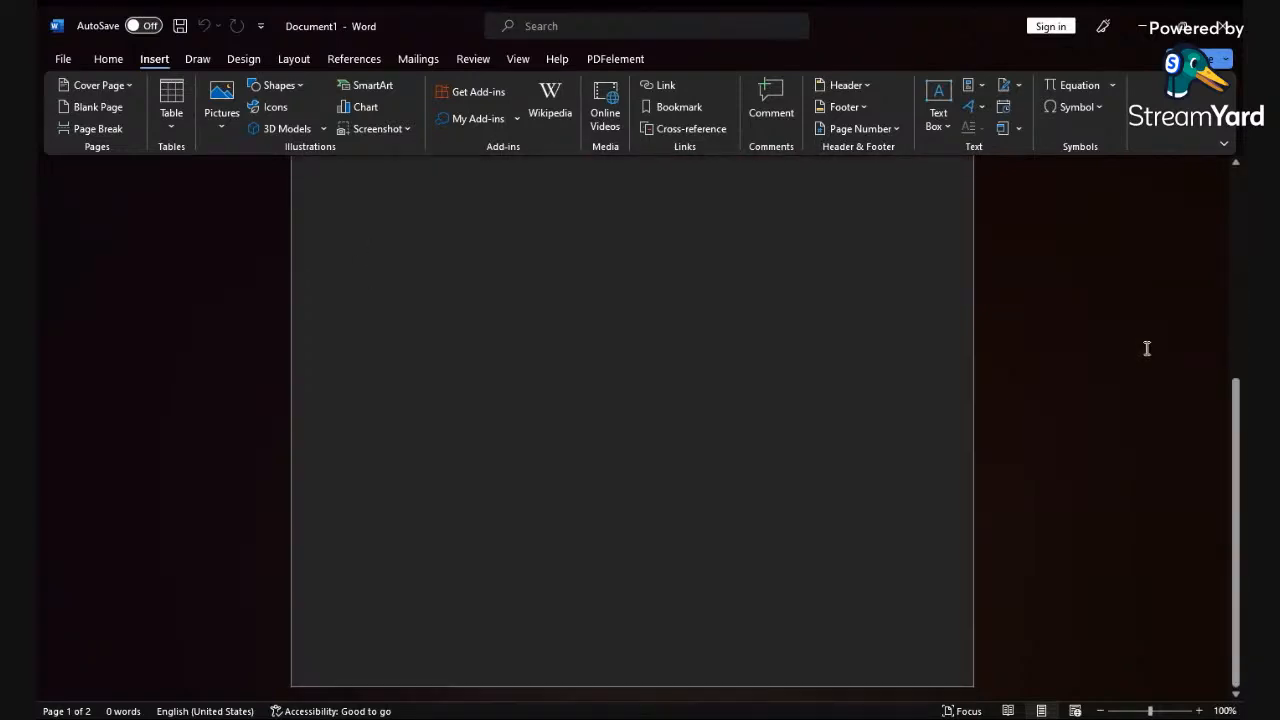
pyautogui.scroll(7, 1147, 348)
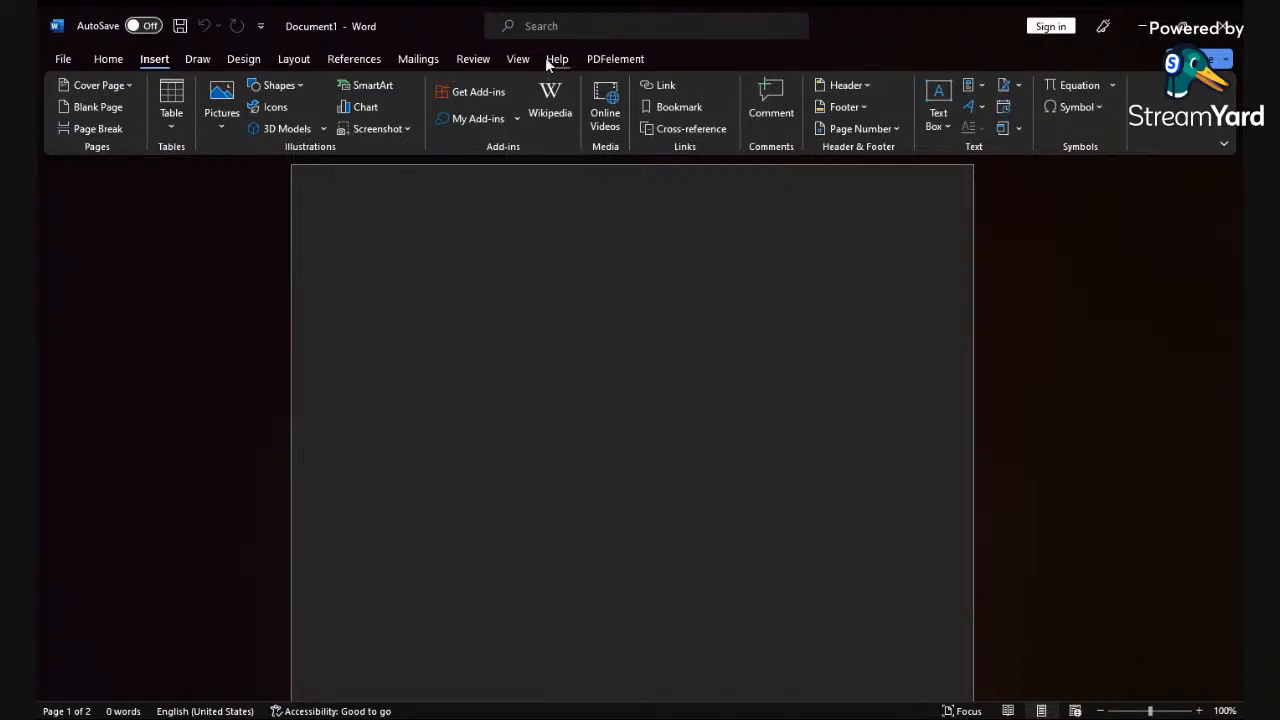
# Step: Enter the text "Al Rafay Computers" on the first line of the blank document
pyautogui.click(106, 62)
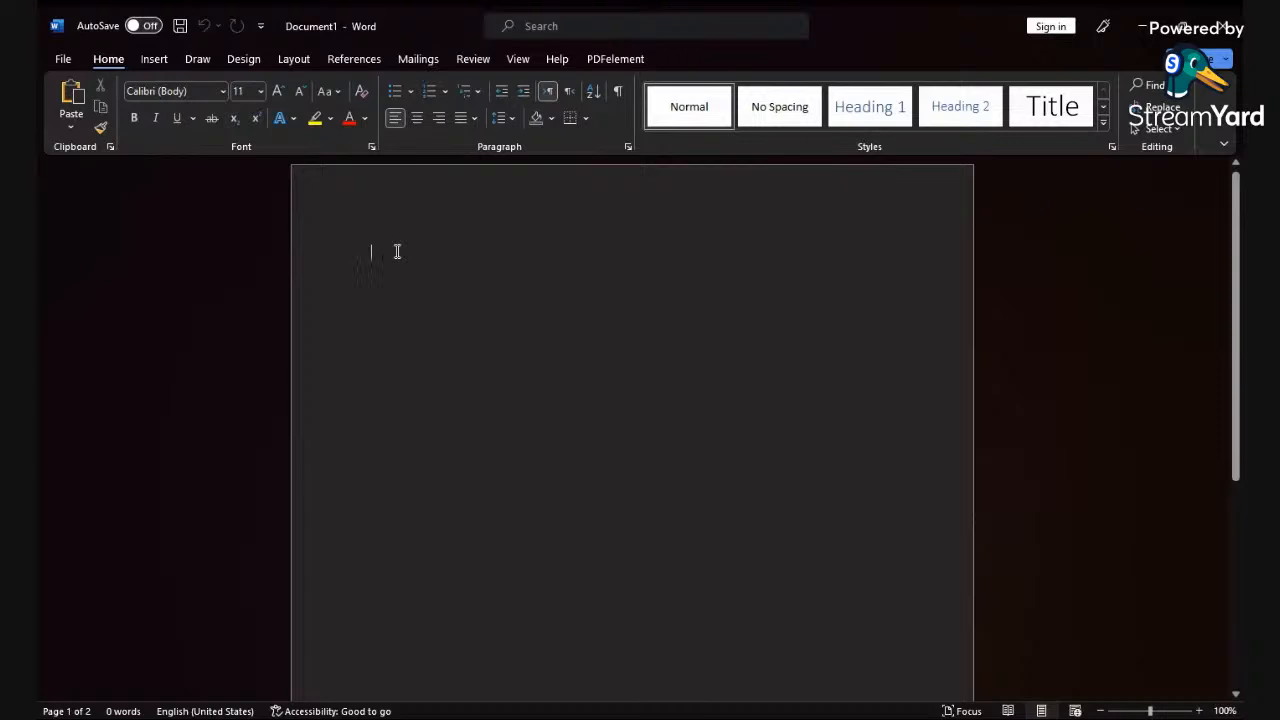
pyautogui.write('Al Rafay ')
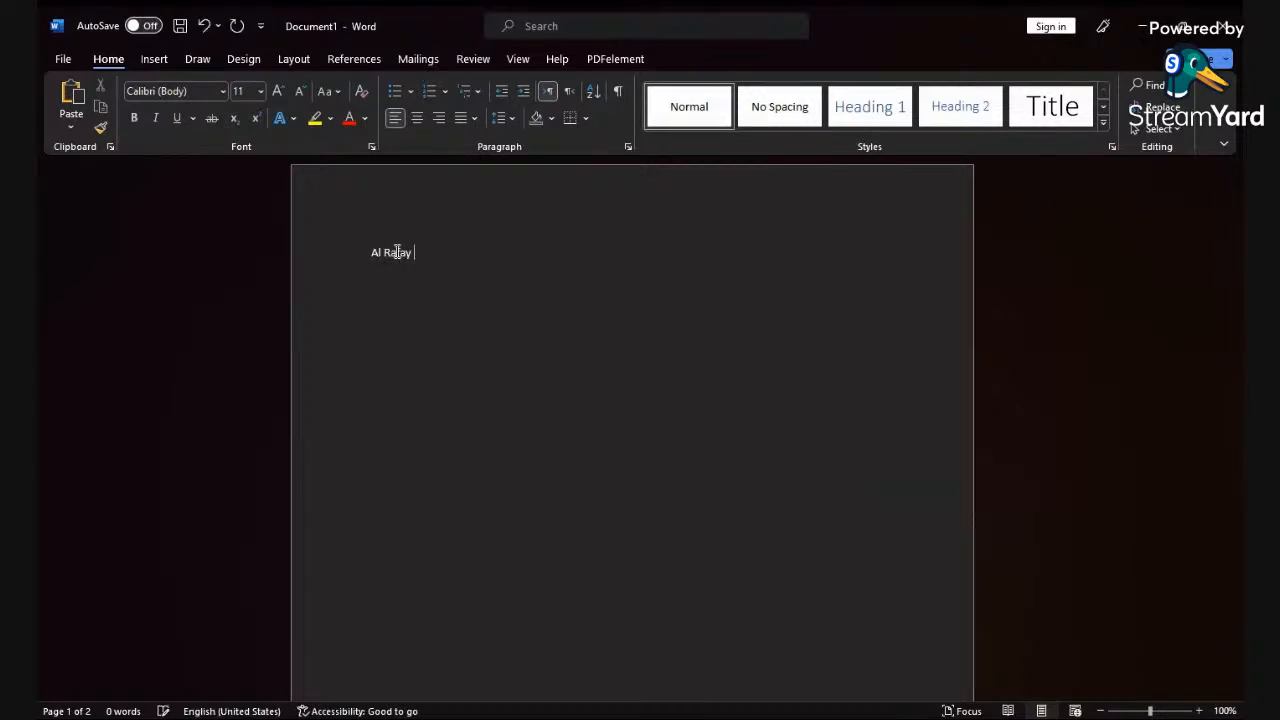
pyautogui.write('Computers')
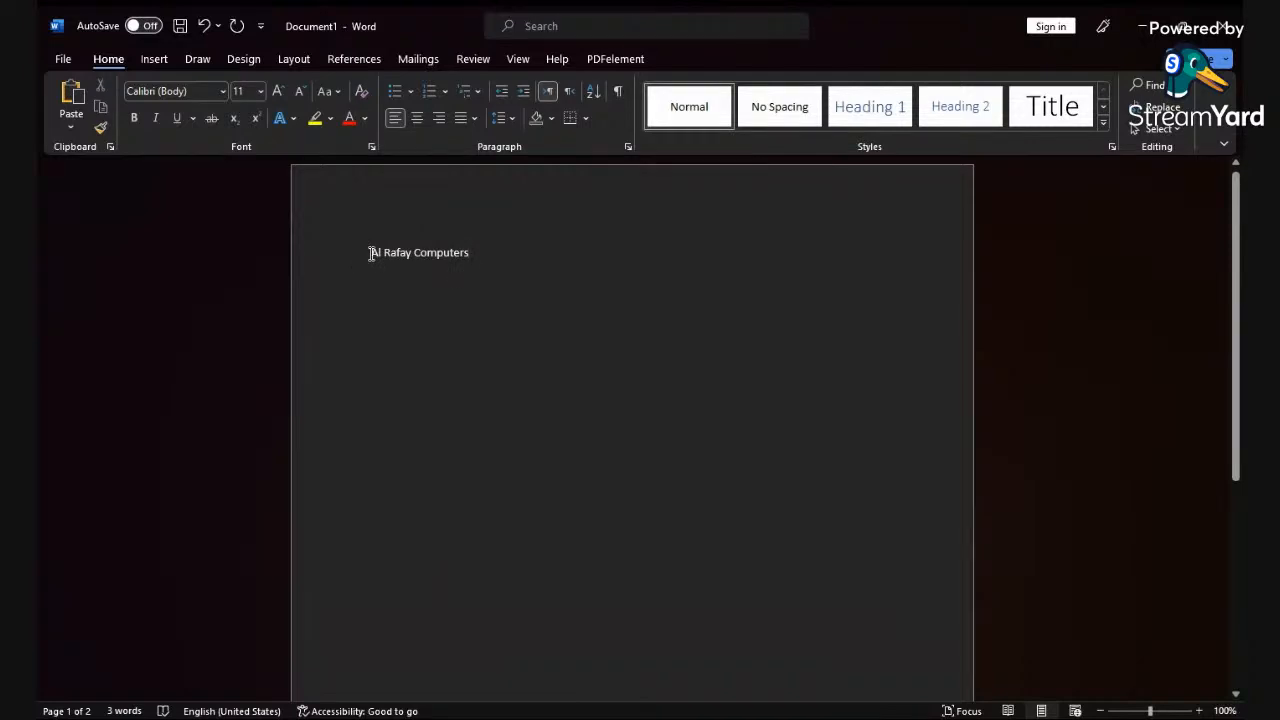
# Step: Demonstrate text selection on the word "Al" and on the whole "Al Rafay Computers" line
pyautogui.moveTo(371, 253); pyautogui.dragTo(384, 253)
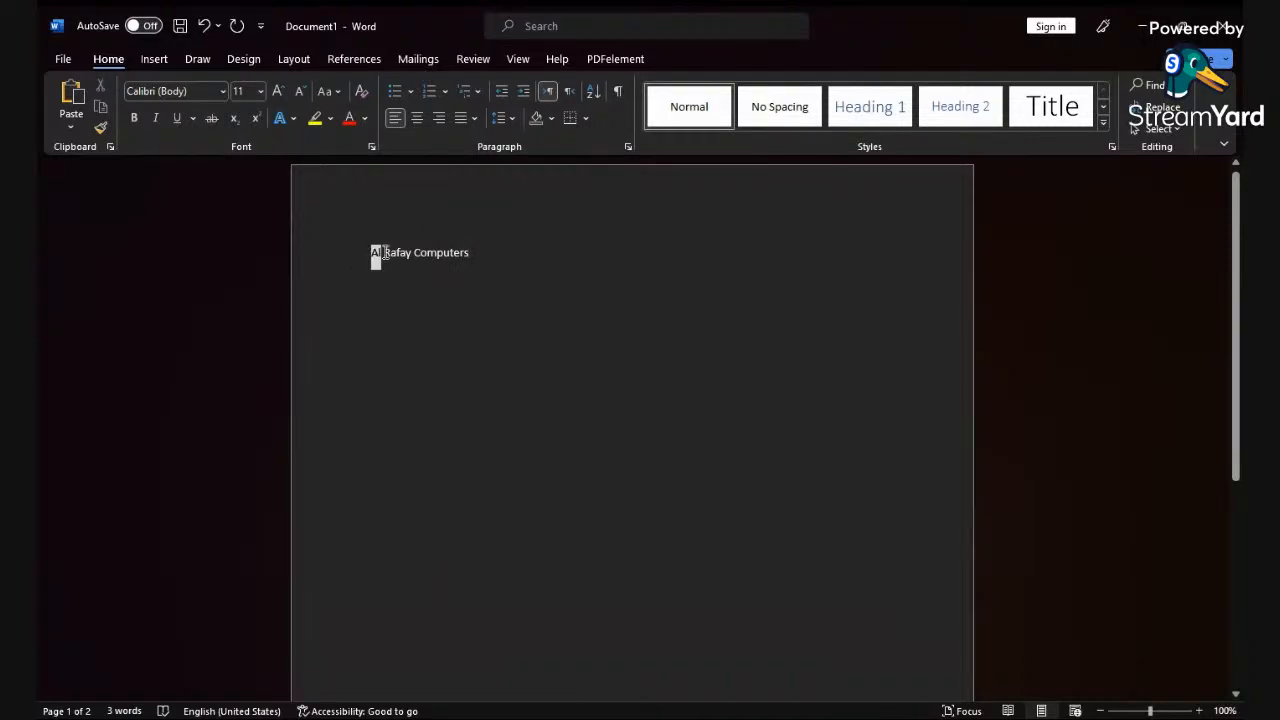
pyautogui.click(479, 254)
pyautogui.moveTo(471, 253); pyautogui.dragTo(374, 260)
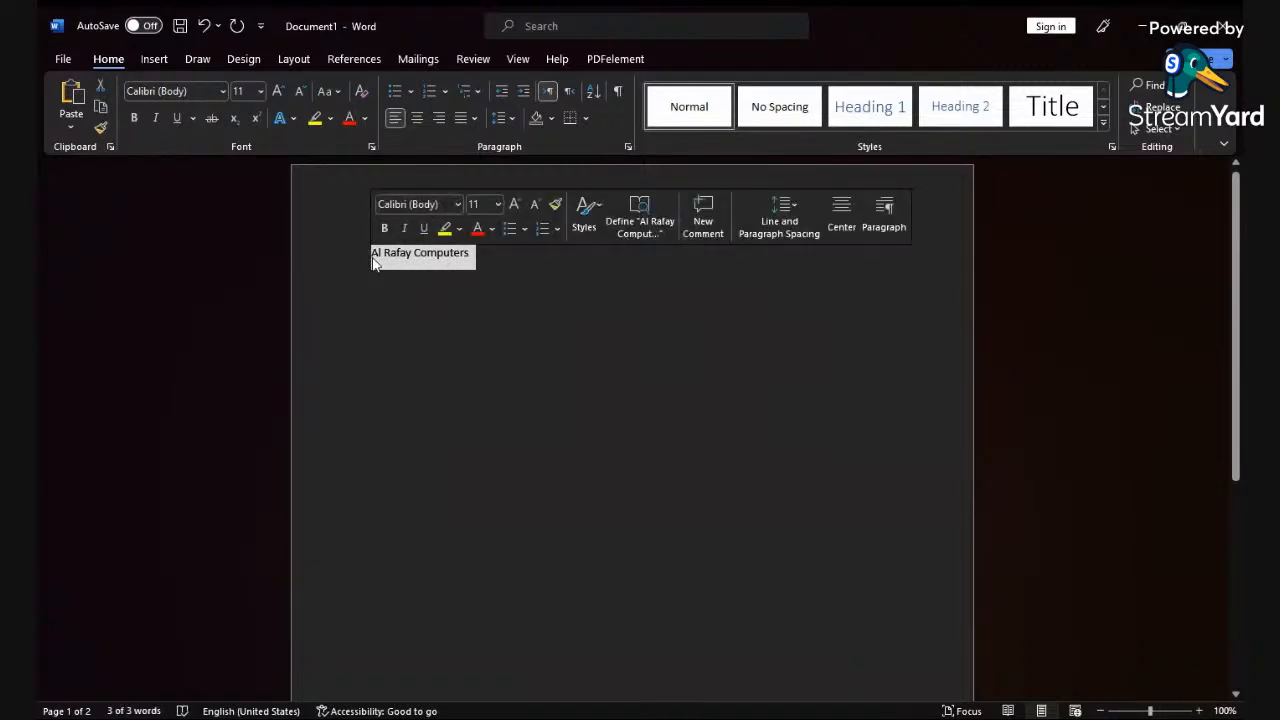
pyautogui.click(399, 256)
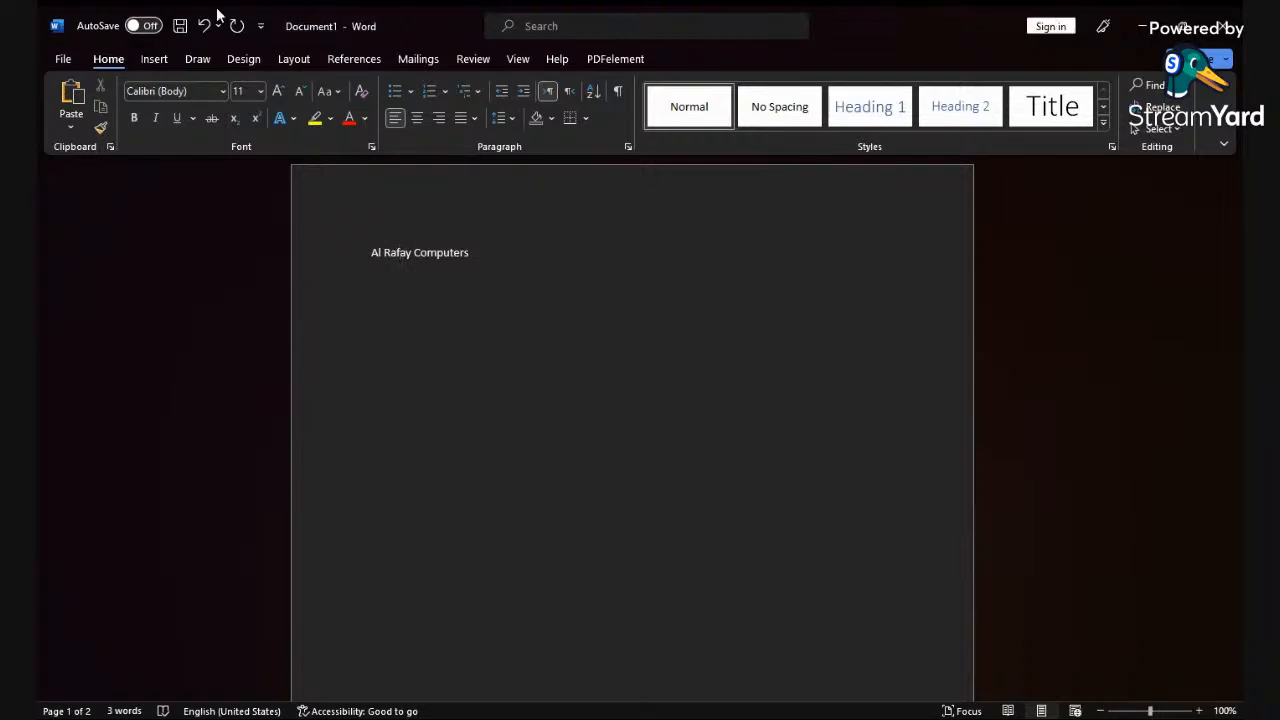
pyautogui.tripleClick(407, 265)
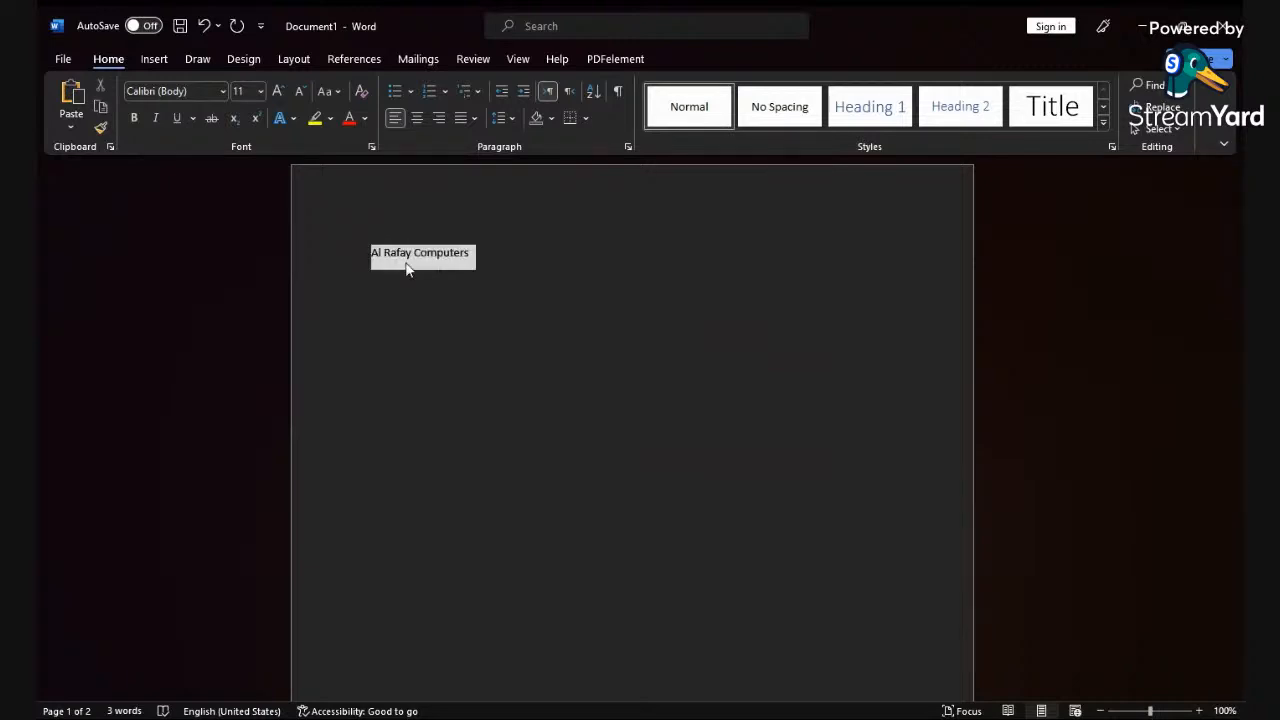
# Step: Add four line breaks after the text "Al Rafay Computers"
pyautogui.click(502, 253)
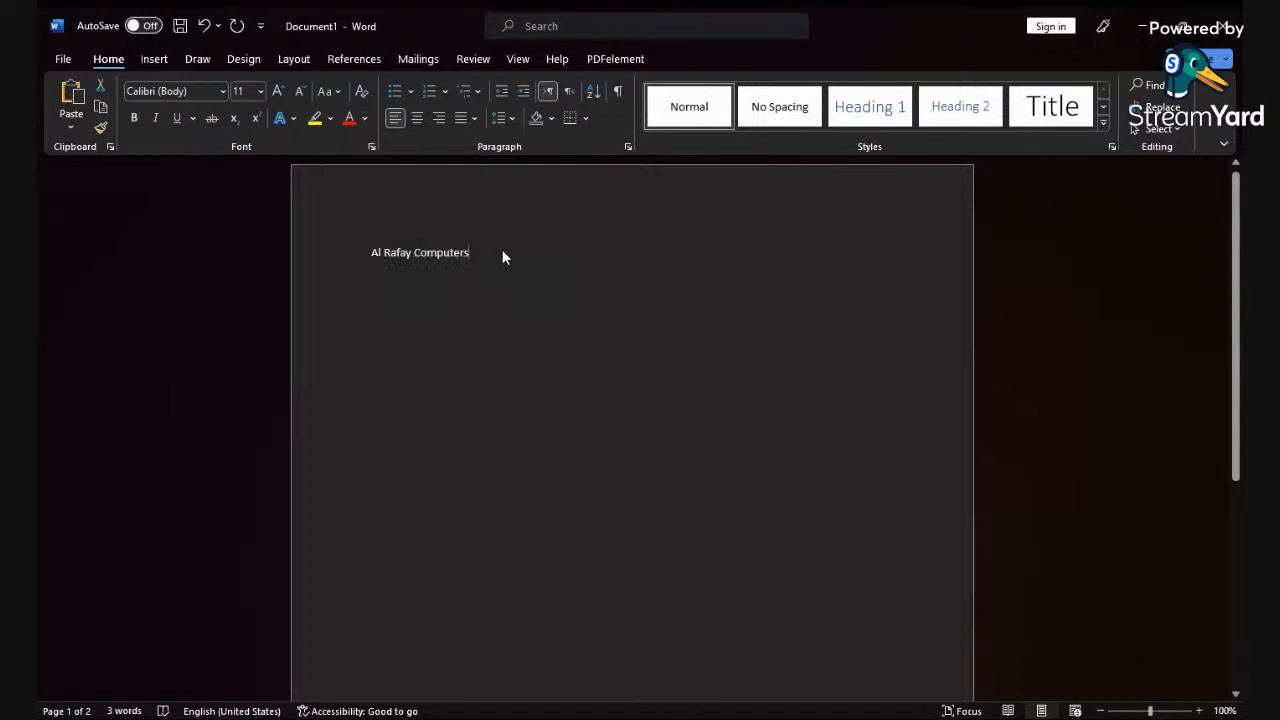
pyautogui.press('Return')
pyautogui.press('Return')
pyautogui.press('Return')
pyautogui.press('Return')
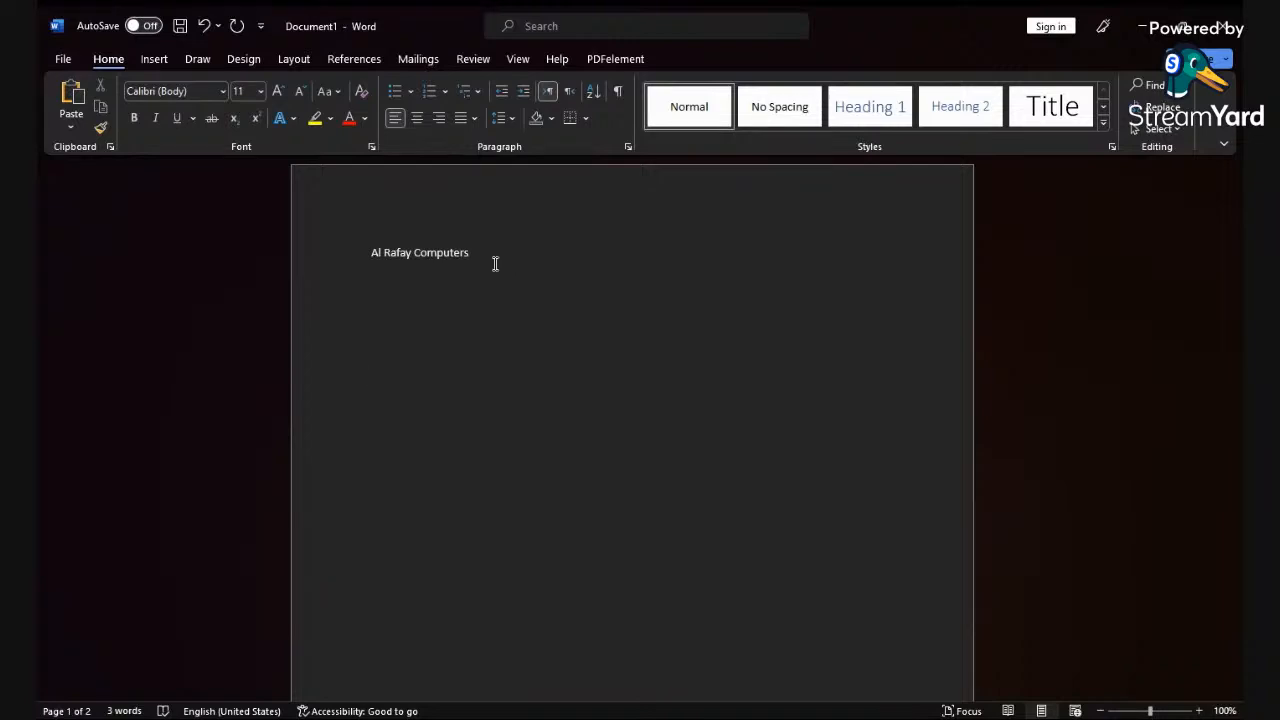
# Step: Demonstrate selecting the whole document, the single words "Computers" and "Rafay", and the full "Al Rafay Computers" line
pyautogui.hotkey('ctrl', 'a')
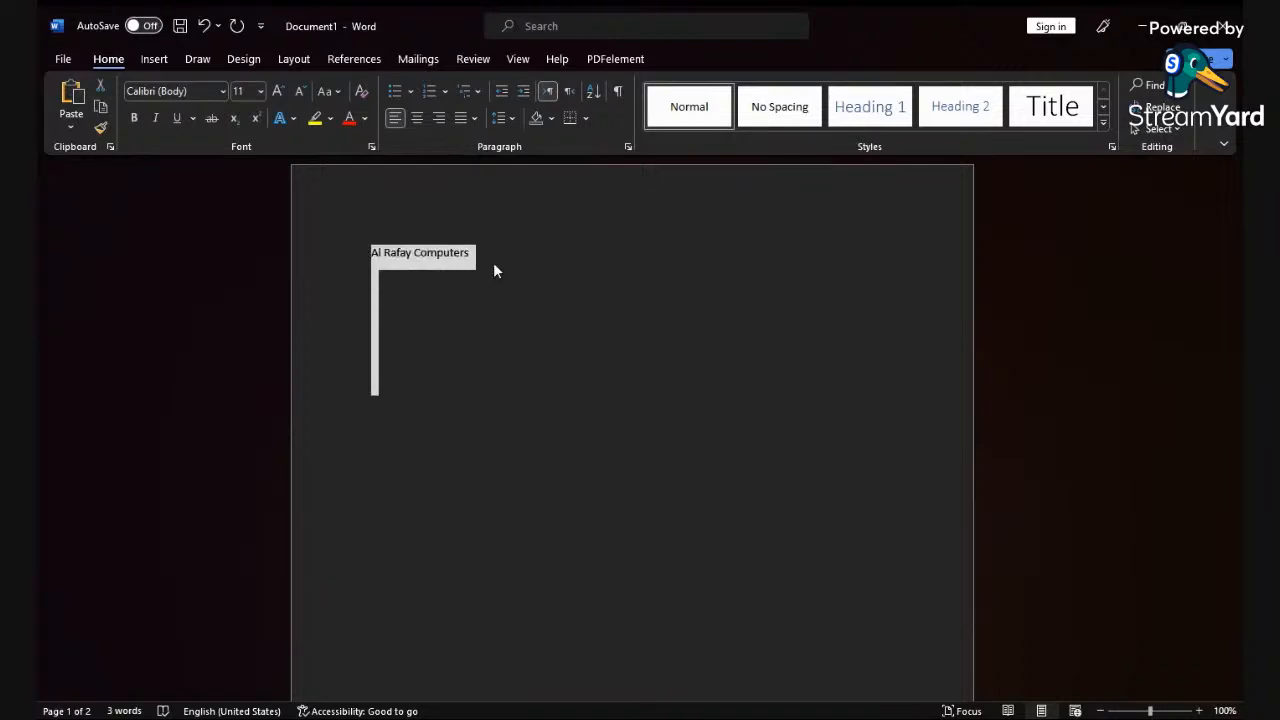
pyautogui.click(481, 318)
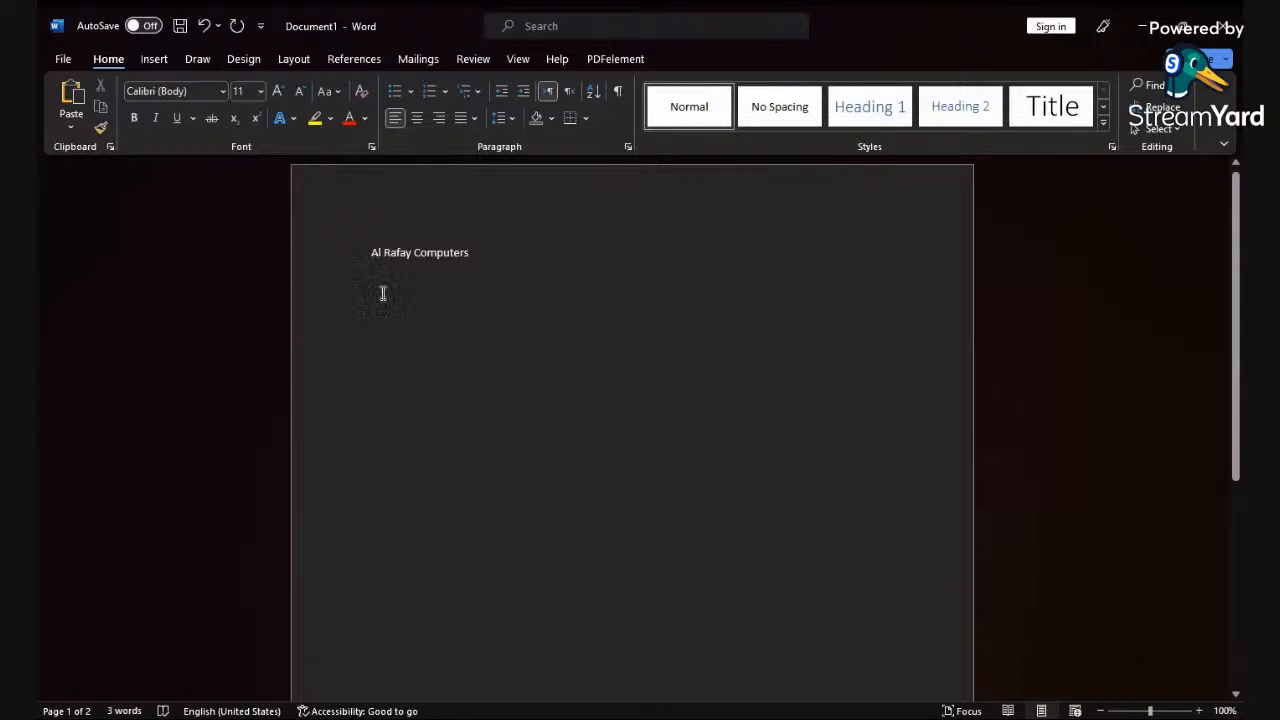
pyautogui.doubleClick(440, 253)
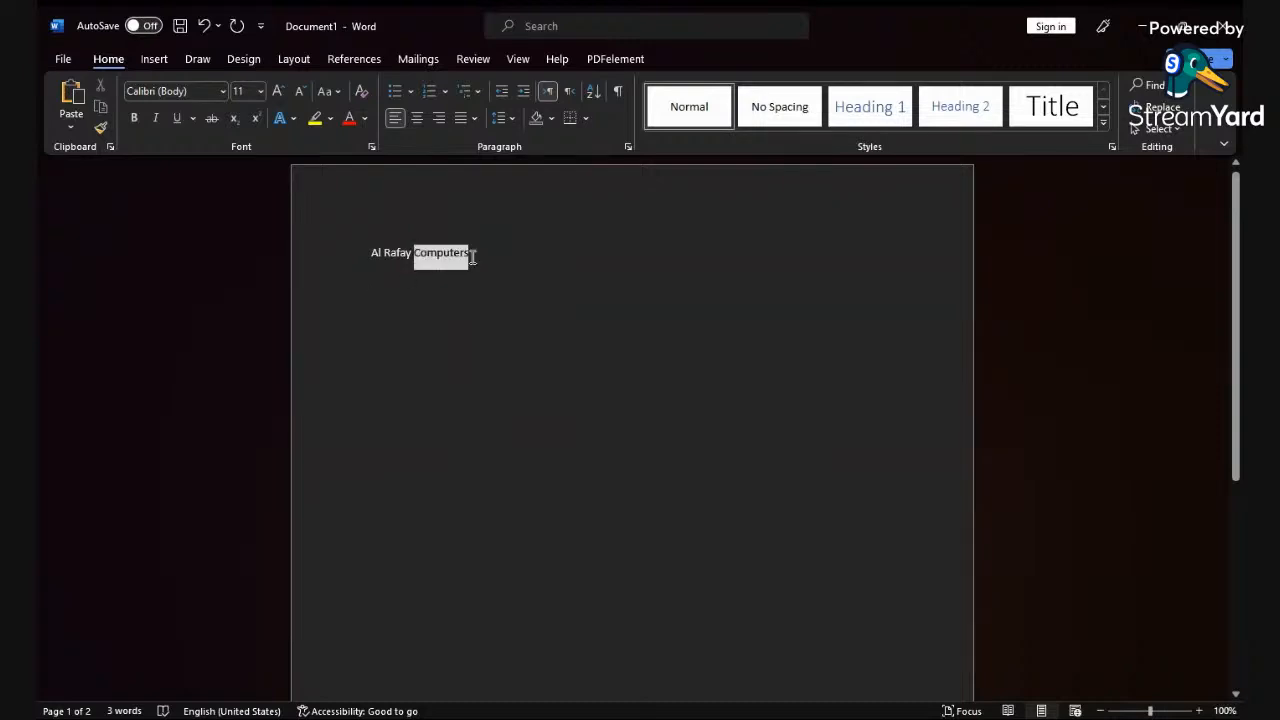
pyautogui.click(444, 258)
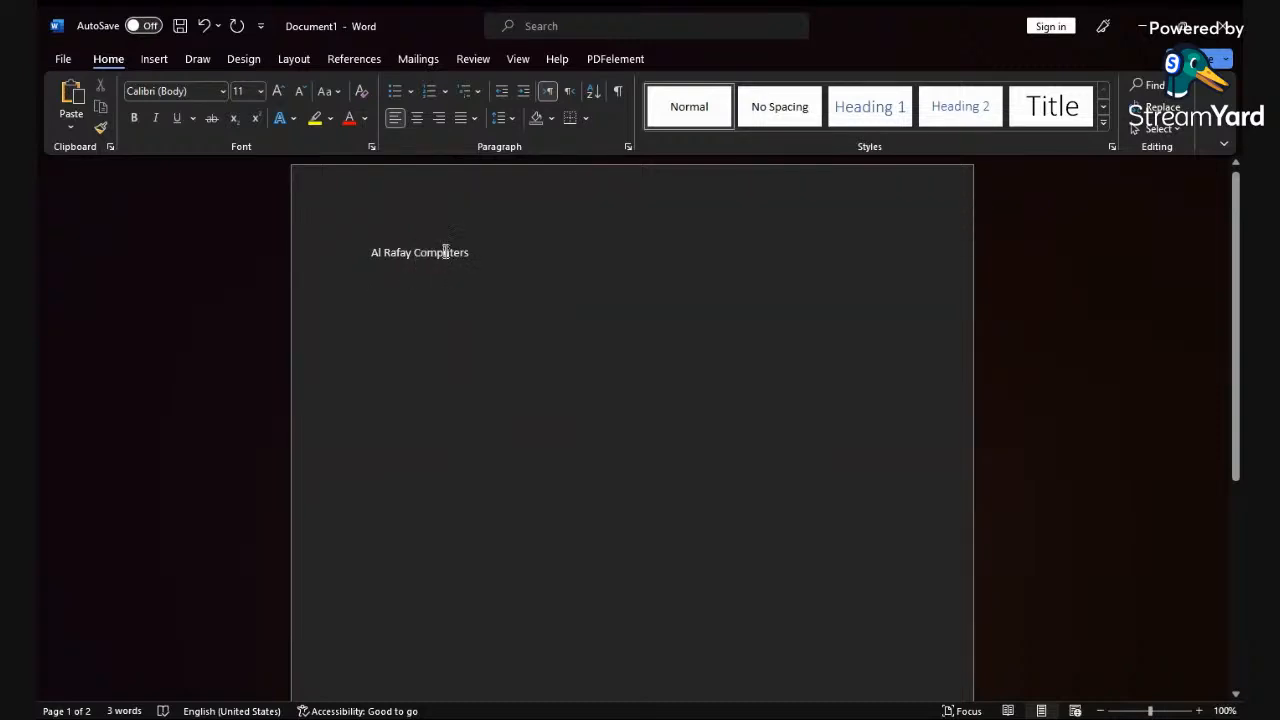
pyautogui.doubleClick(444, 252)
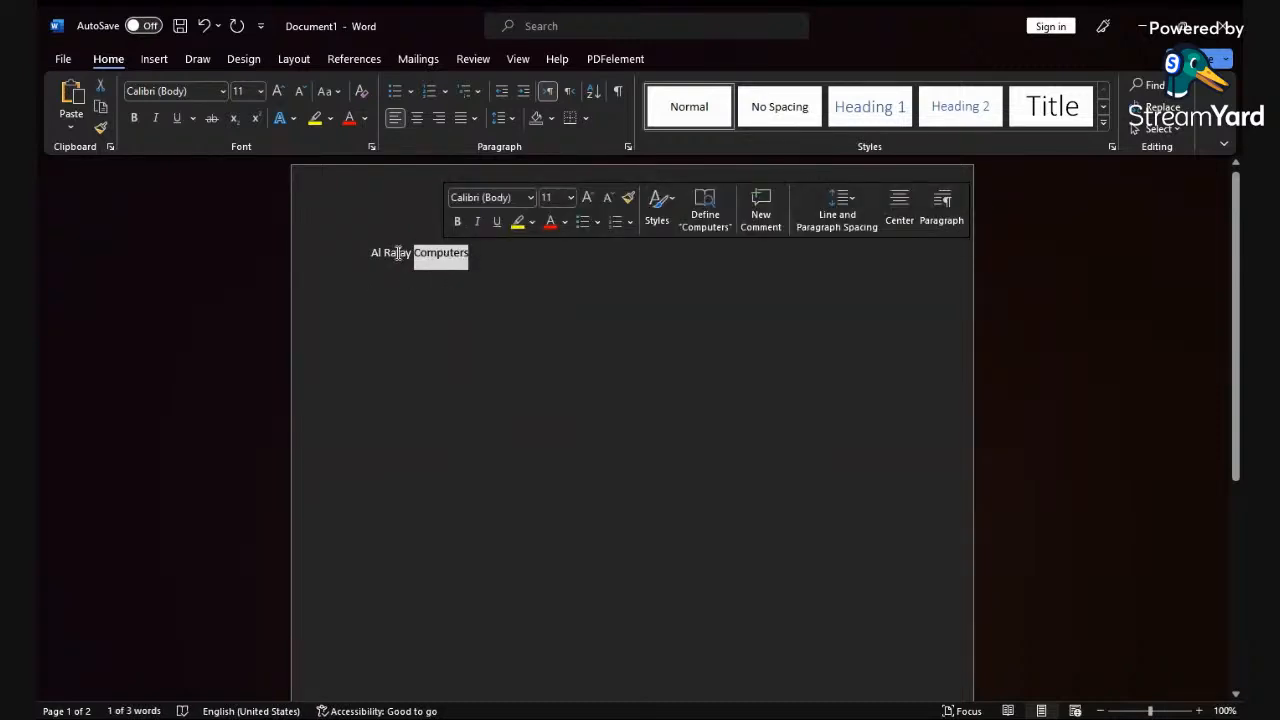
pyautogui.doubleClick(397, 253)
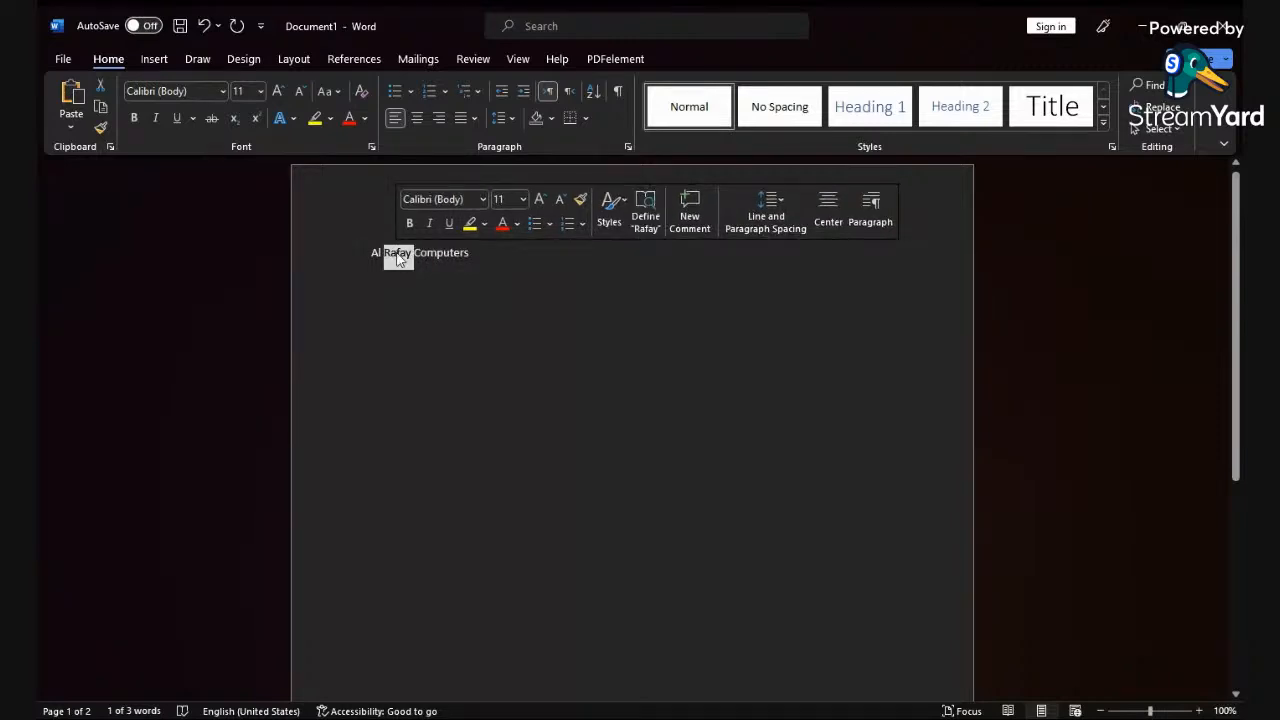
pyautogui.click(406, 285)
pyautogui.moveTo(375, 250); pyautogui.dragTo(455, 255)
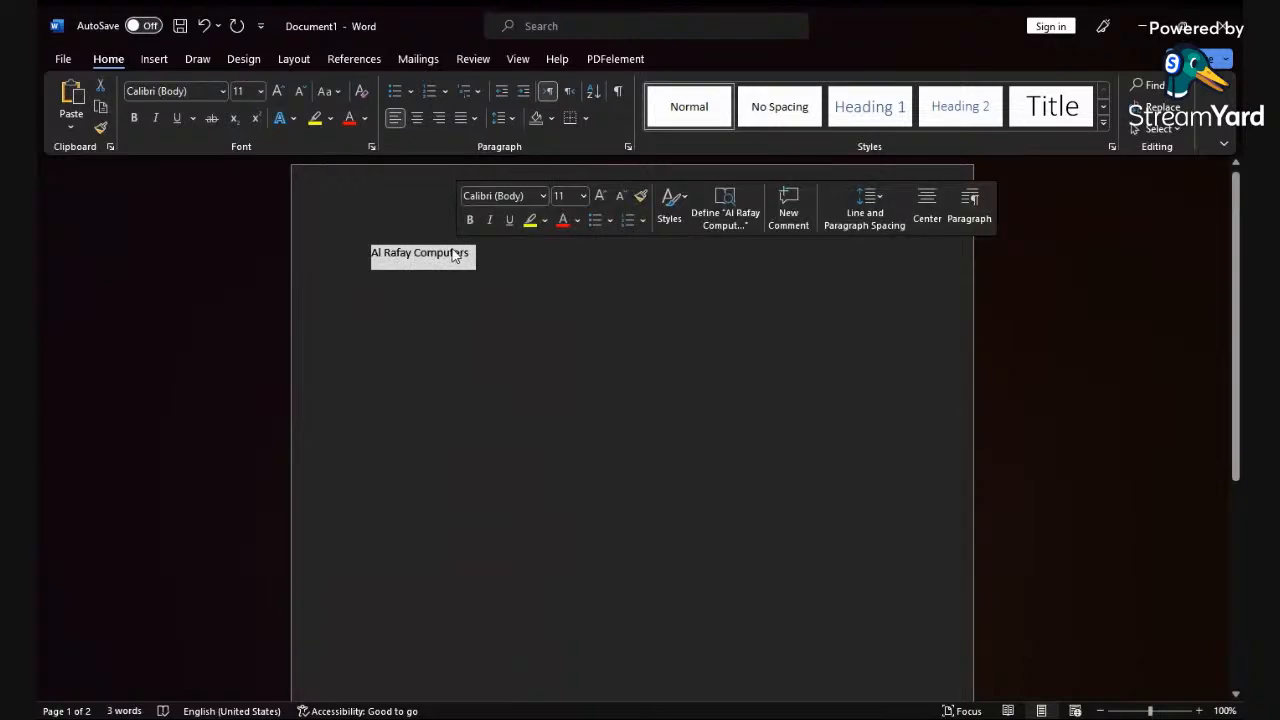
pyautogui.click(465, 264)
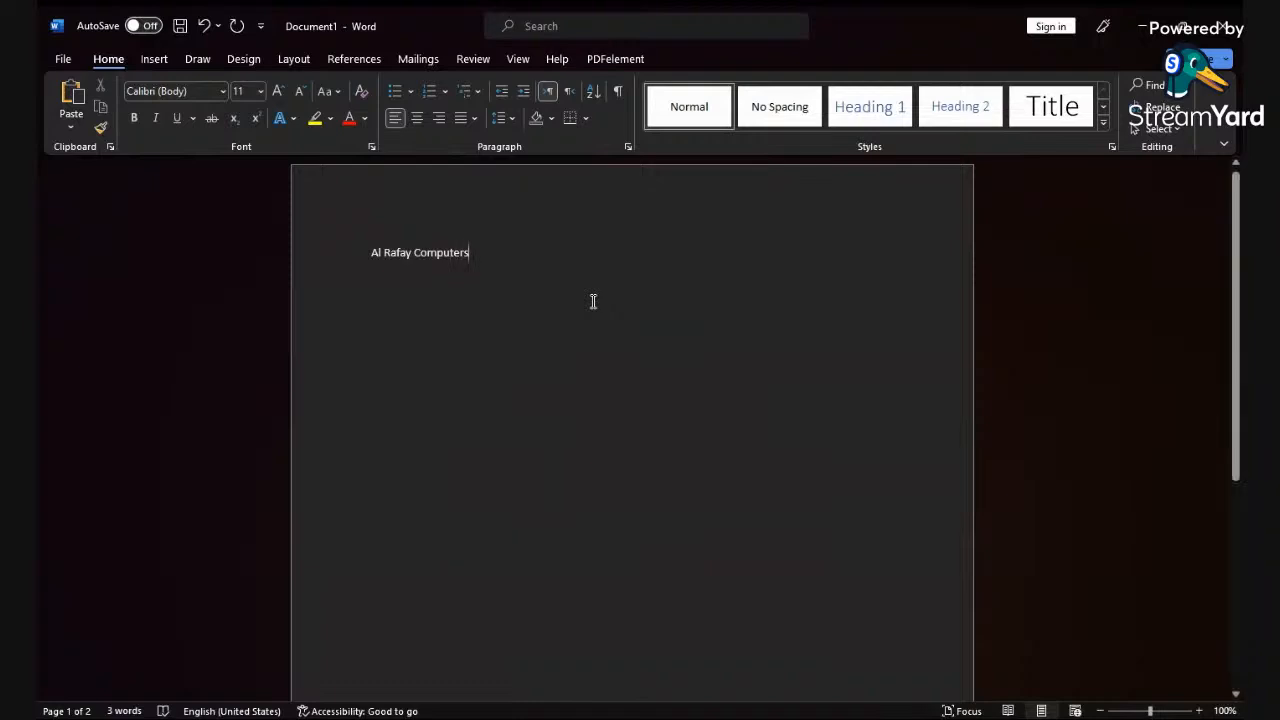
# Step: Select the "Al Rafay Computers" line and set its font size to 22
pyautogui.tripleClick(453, 252)
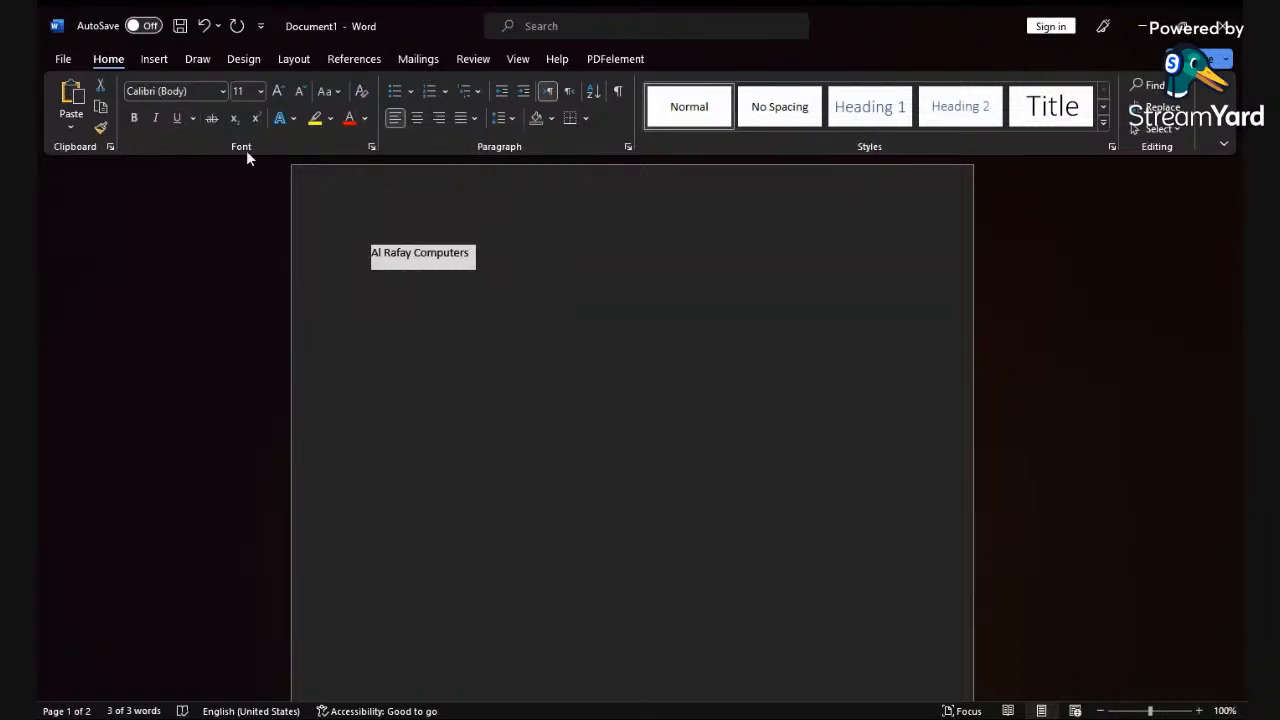
pyautogui.click(262, 92)
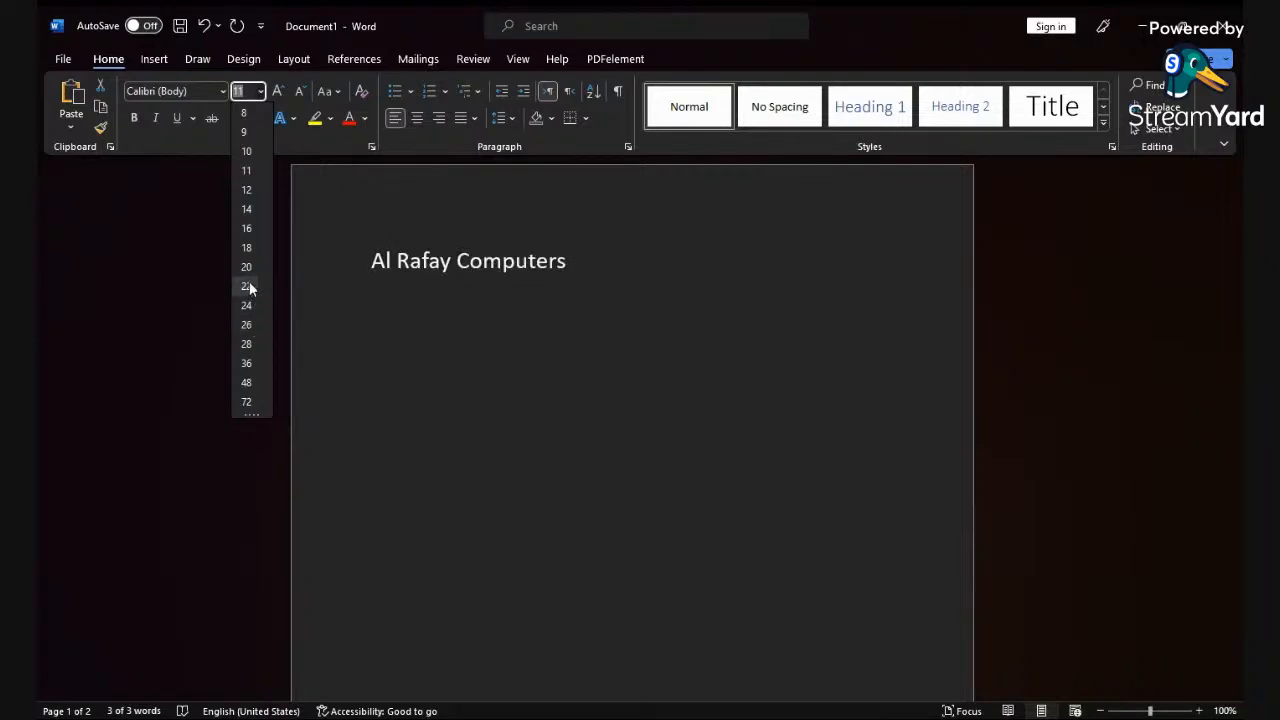
pyautogui.click(249, 285)
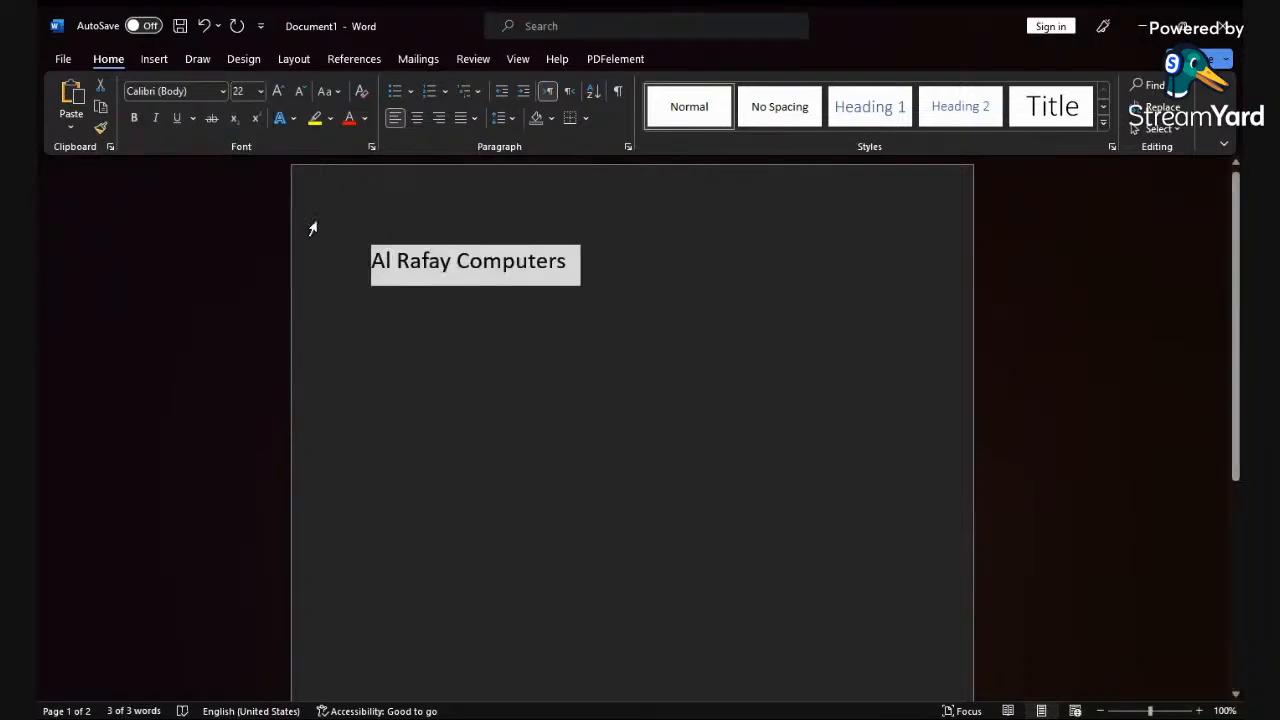
# Step: Shrink the selected line's font by four increments and grow it again by six increments to size 26
pyautogui.click(302, 91)
pyautogui.click(302, 91)
pyautogui.click(302, 91)
pyautogui.click(302, 91)
pyautogui.click(278, 93)
pyautogui.click(278, 93)
pyautogui.click(278, 93)
pyautogui.click(278, 93)
pyautogui.click(278, 93)
pyautogui.click(278, 93)
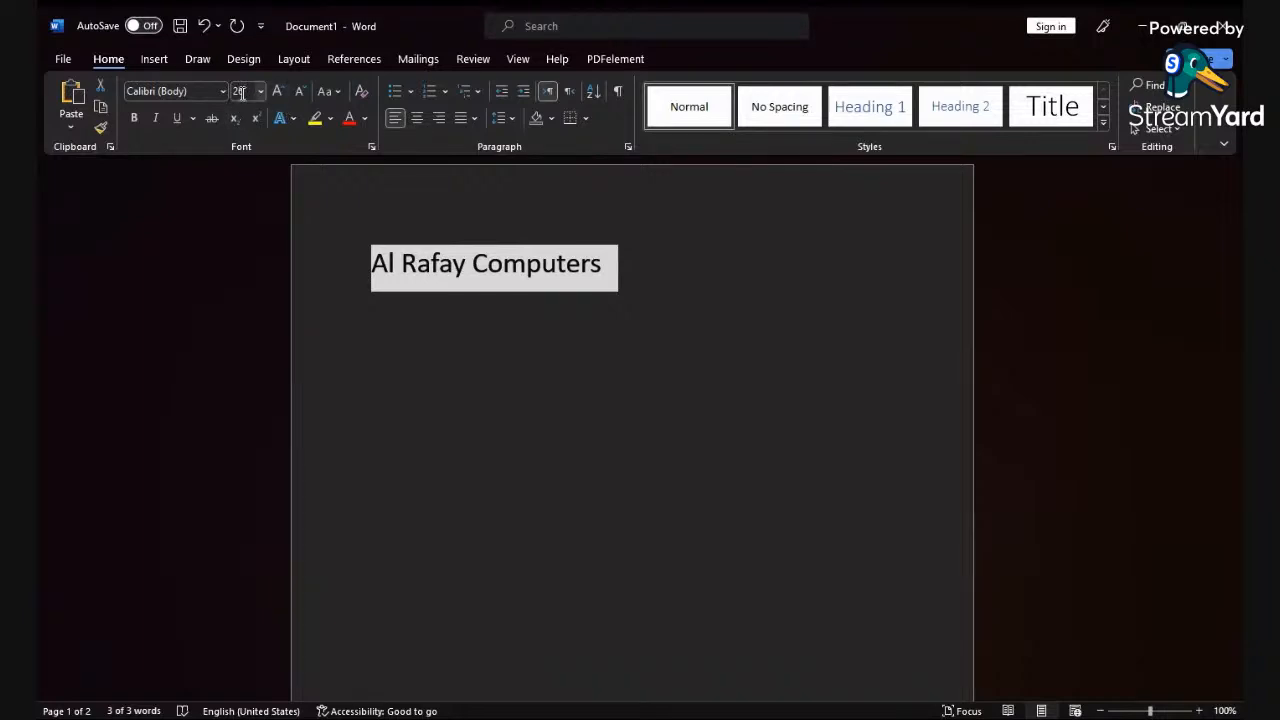
# Step: Set the font size of the selected "Al Rafay Computers" text to 100 and deselect it
pyautogui.click(240, 92)
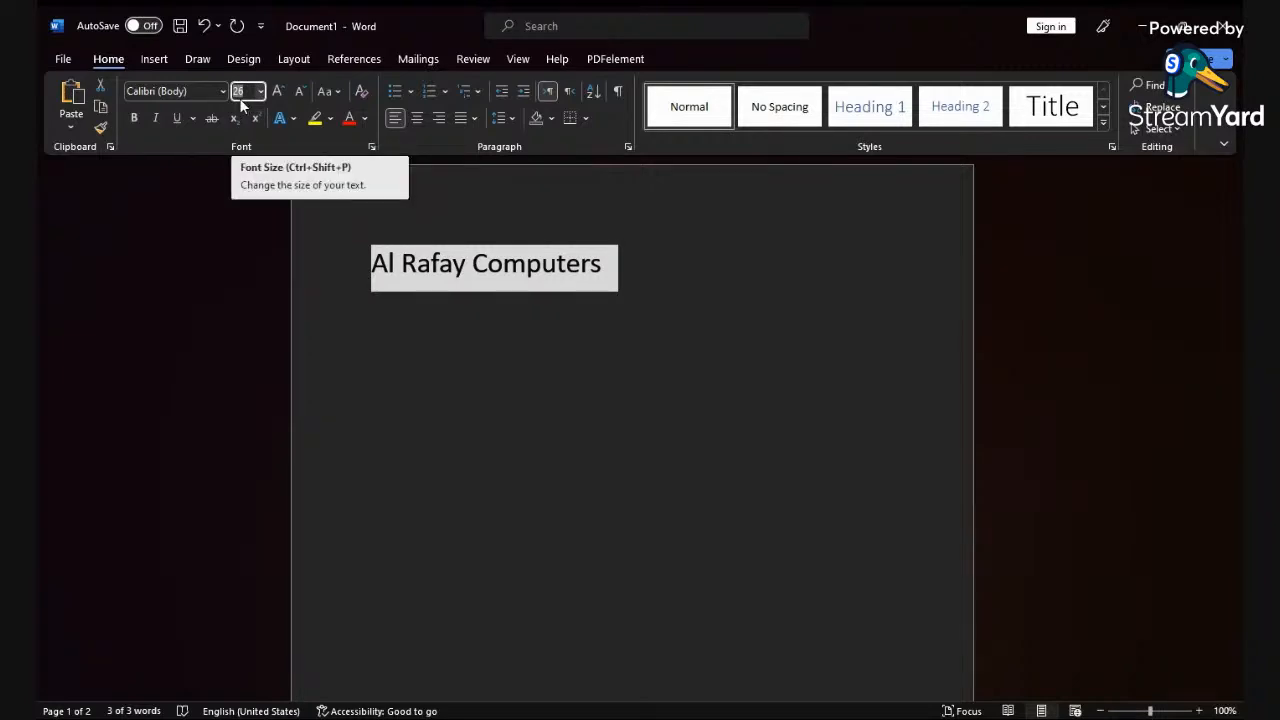
pyautogui.write('100')
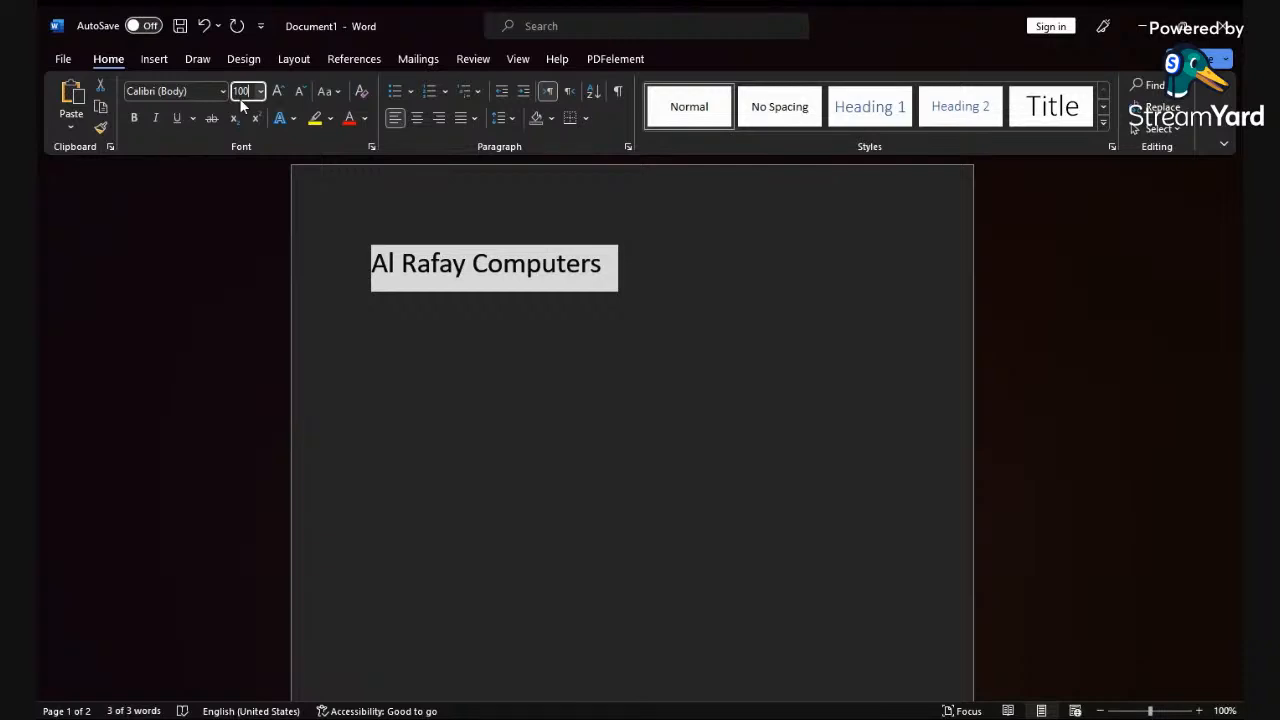
pyautogui.press('Return')
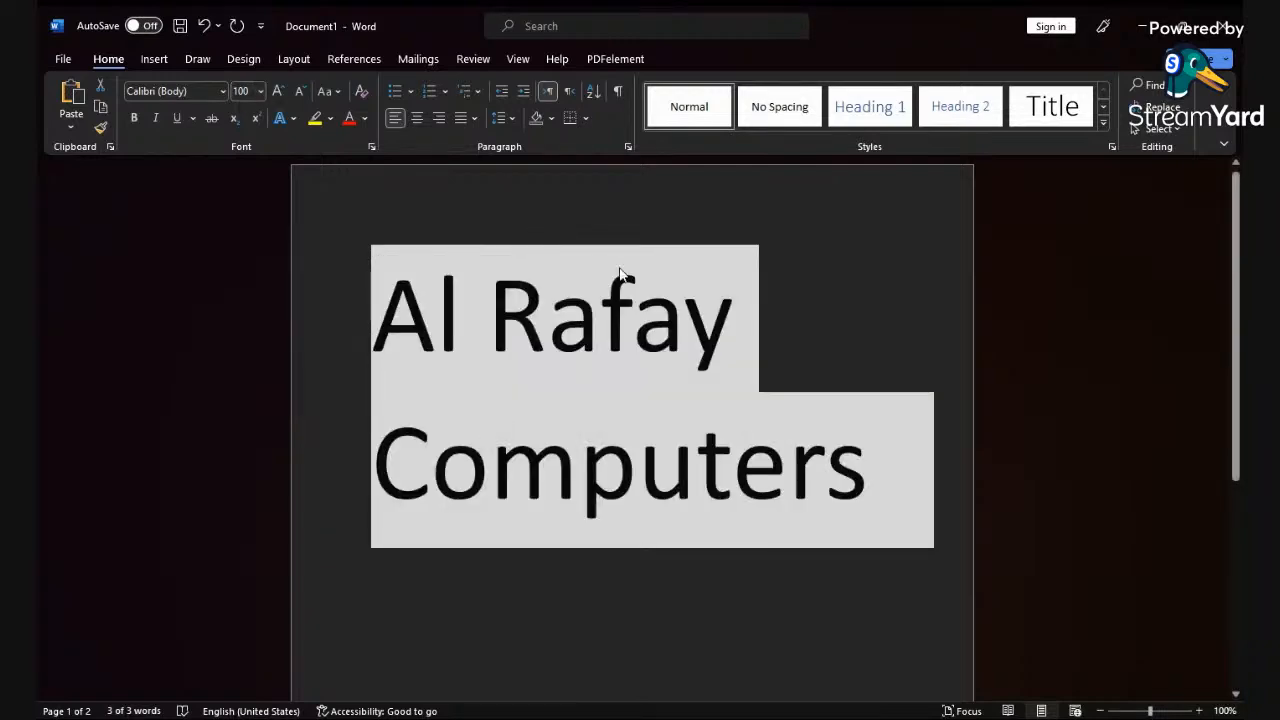
pyautogui.click(637, 358)
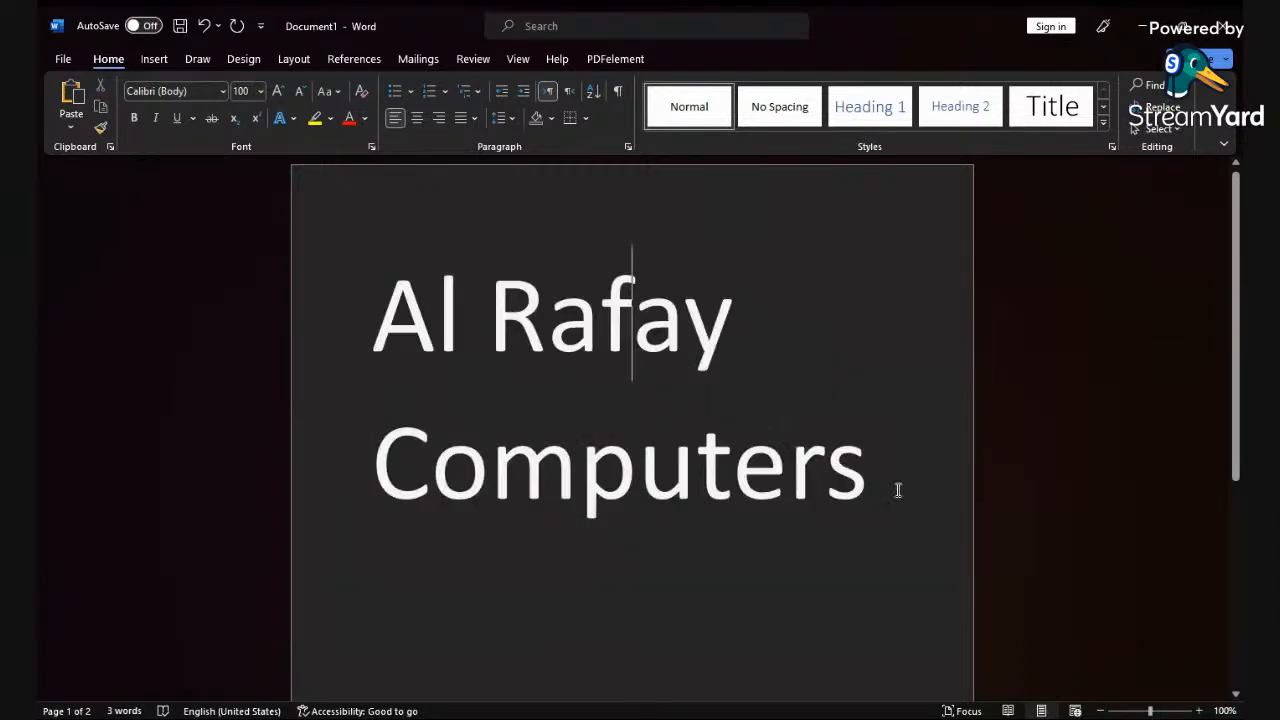
# Step: Demonstrate selecting the enlarged text backwards from the end of "Computers" to the start of "Al"
pyautogui.moveTo(862, 491); pyautogui.dragTo(380, 370)
pyautogui.click(427, 385)
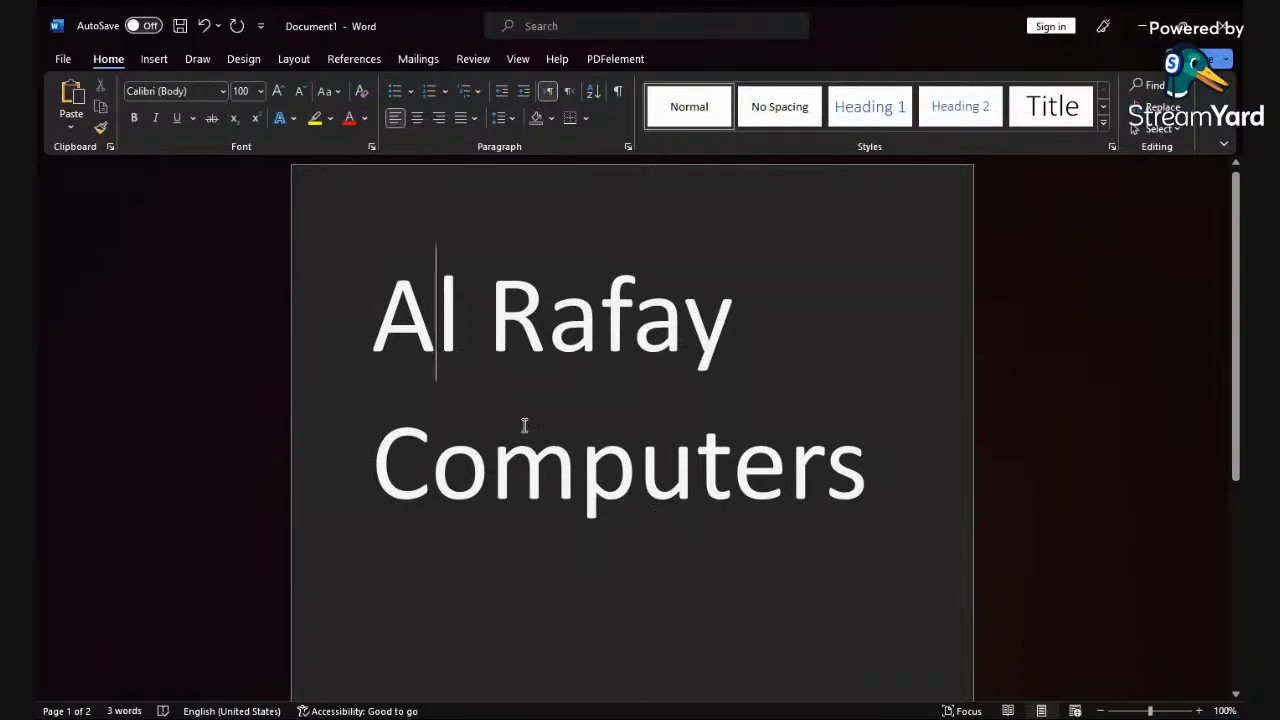
pyautogui.moveTo(877, 490); pyautogui.dragTo(362, 330)
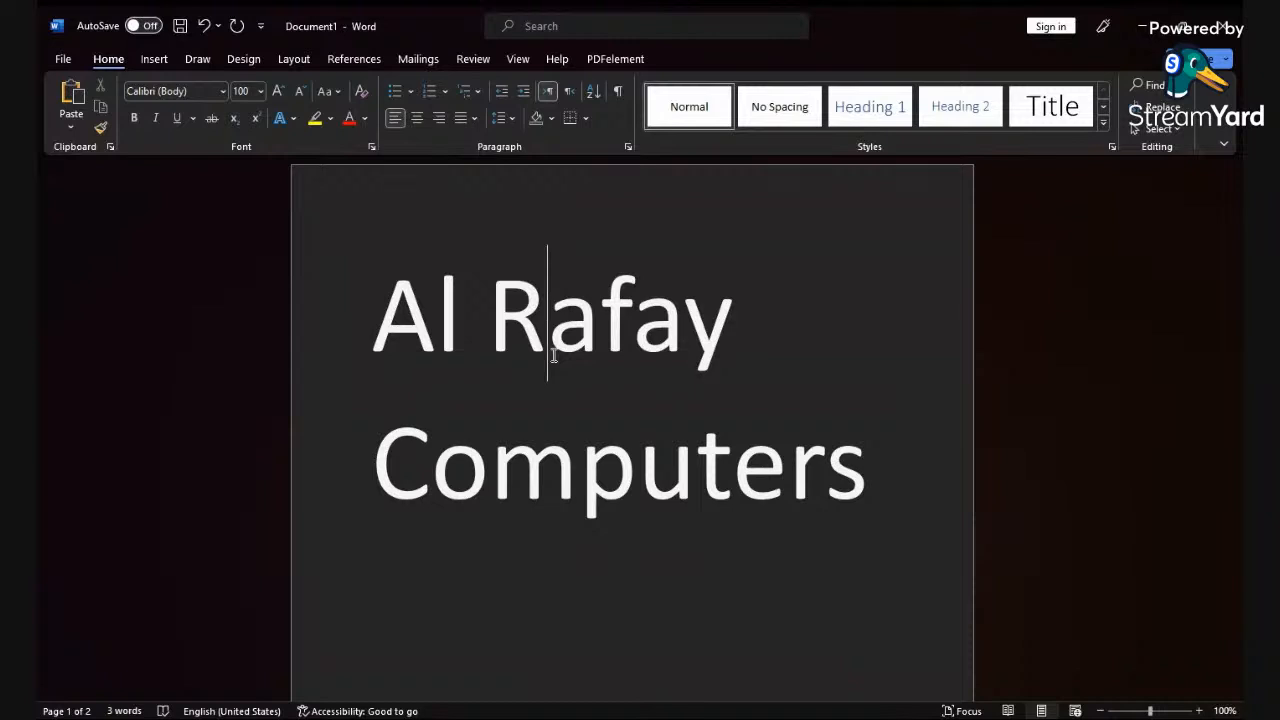
# Step: Examine the history of undoable actions and the customization options of the Quick Access Toolbar
pyautogui.click(218, 26)
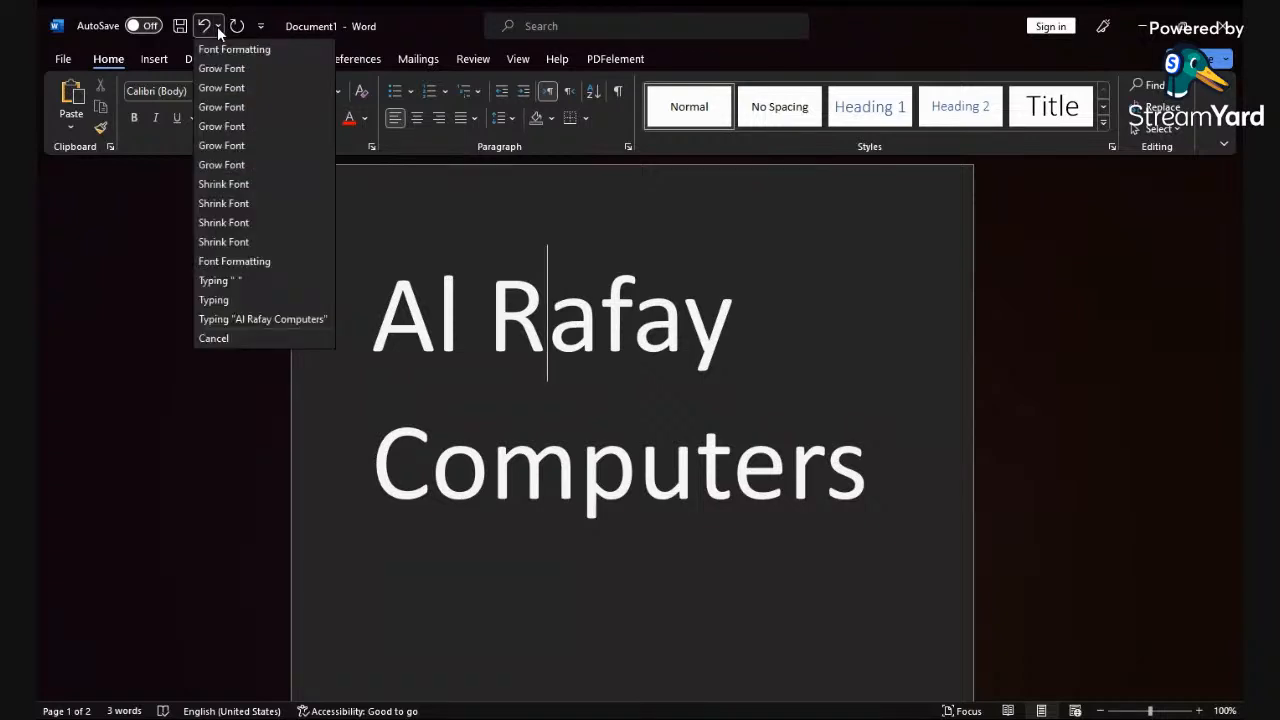
pyautogui.click(218, 28)
pyautogui.click(260, 26)
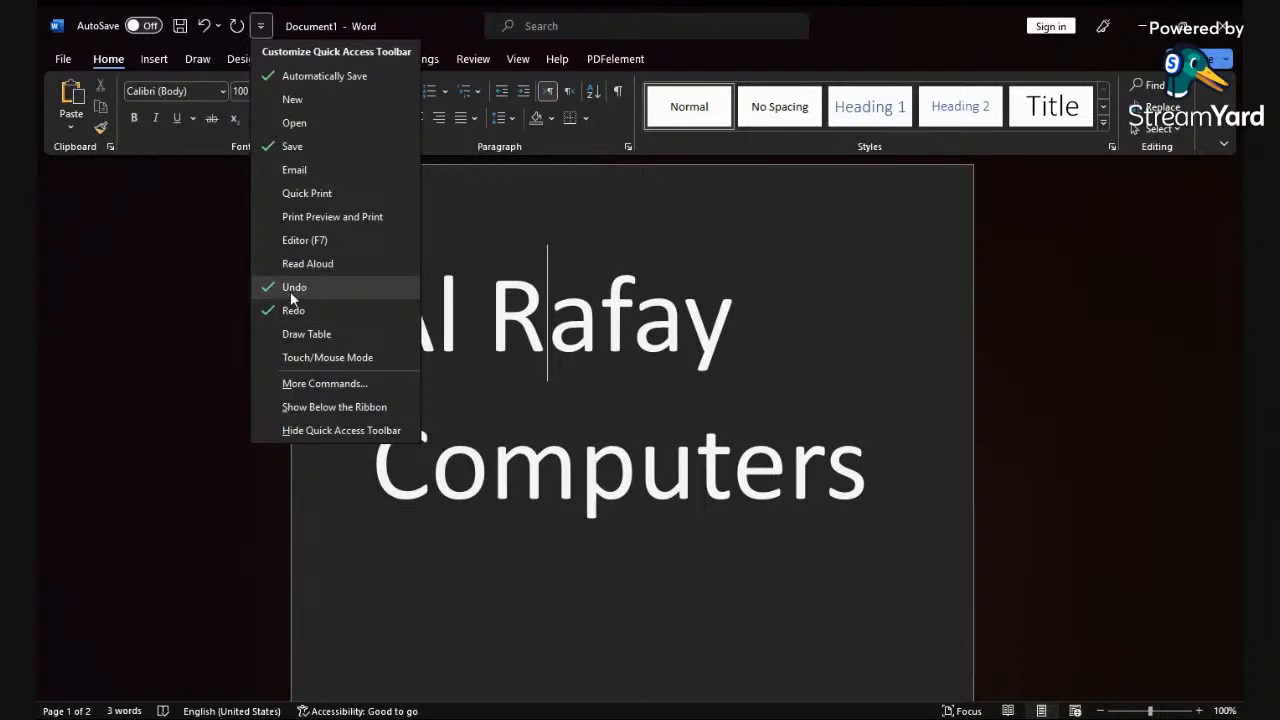
pyautogui.click(436, 498)
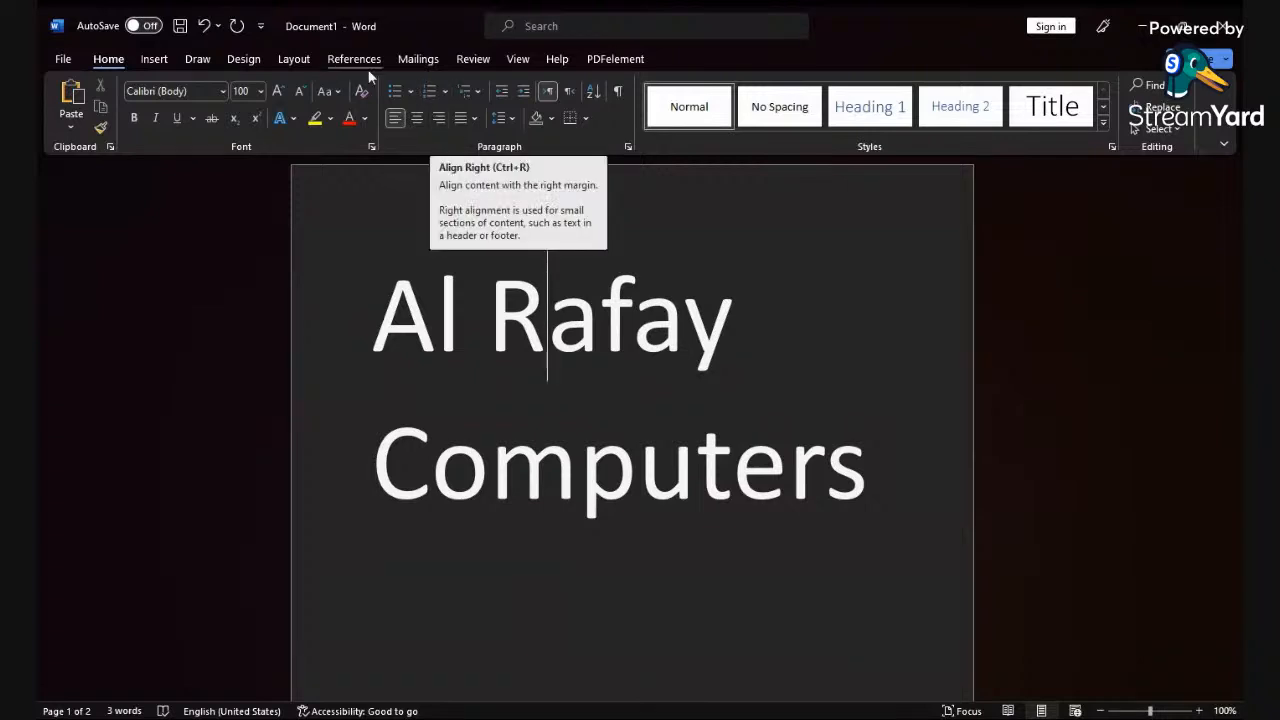
pyautogui.click(260, 27)
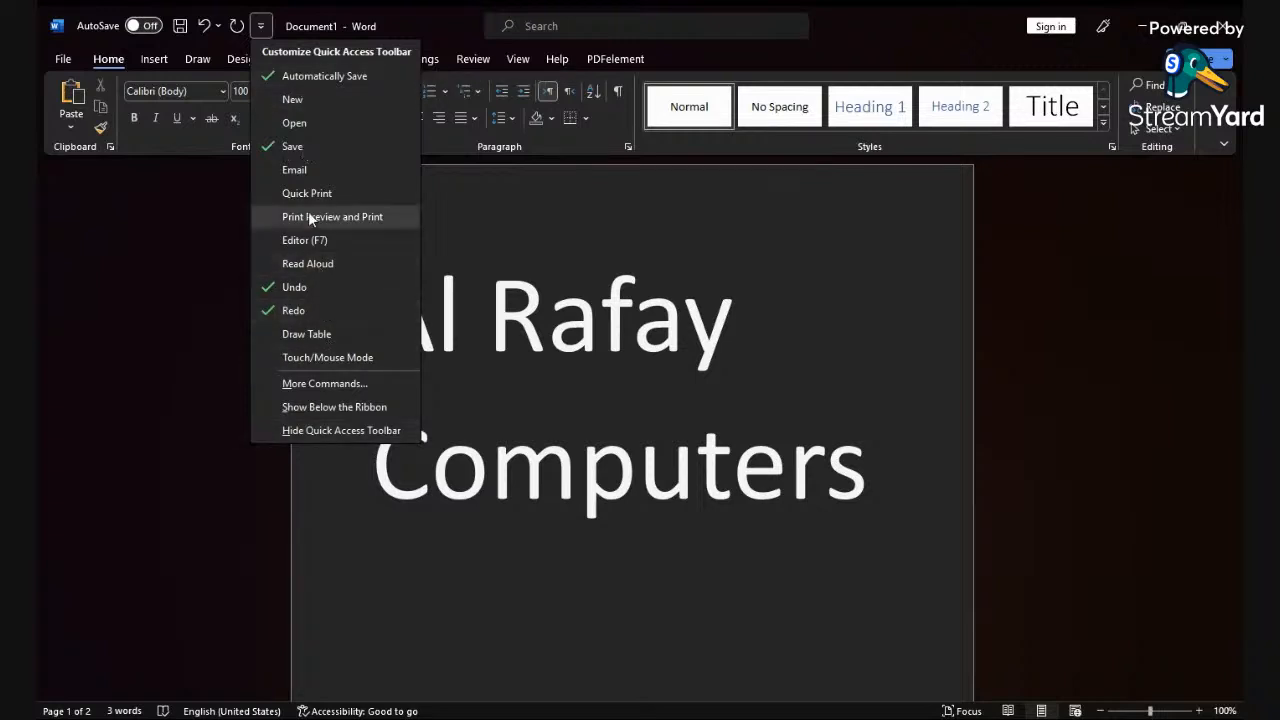
pyautogui.click(806, 377)
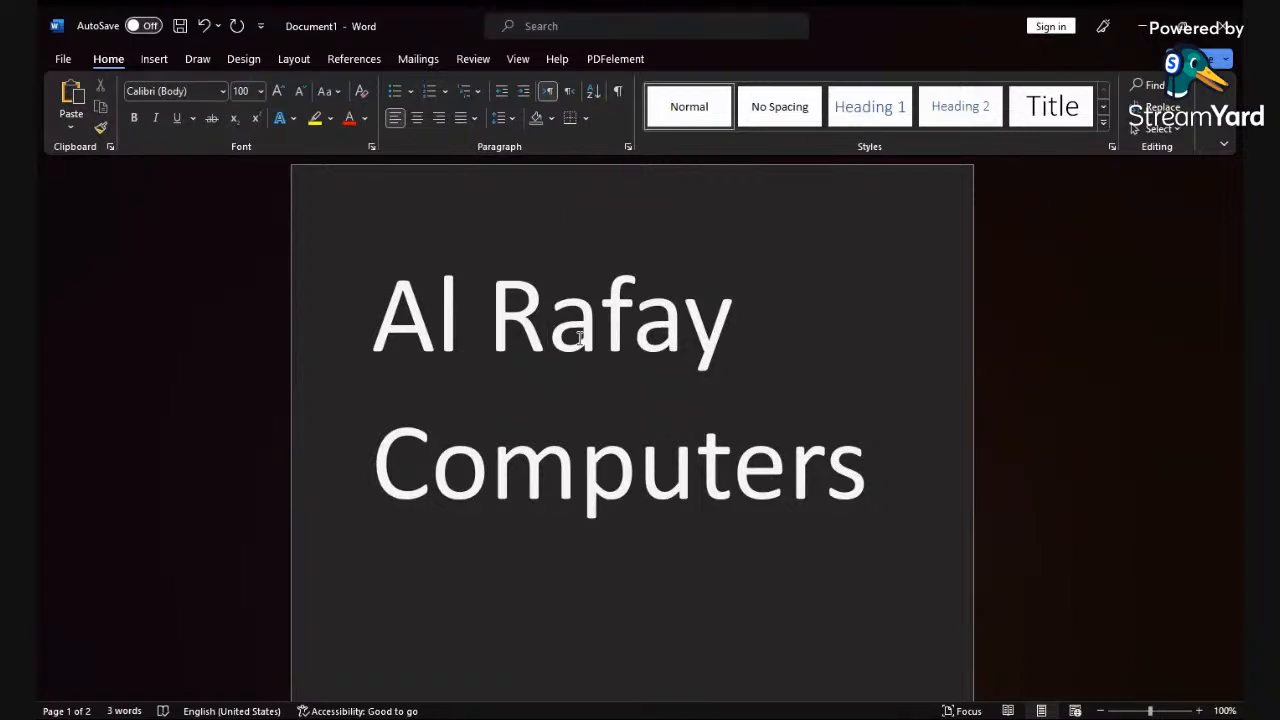
# Step: Undo the last font size change on the text and redo it
pyautogui.hotkey('ctrl', 'z')
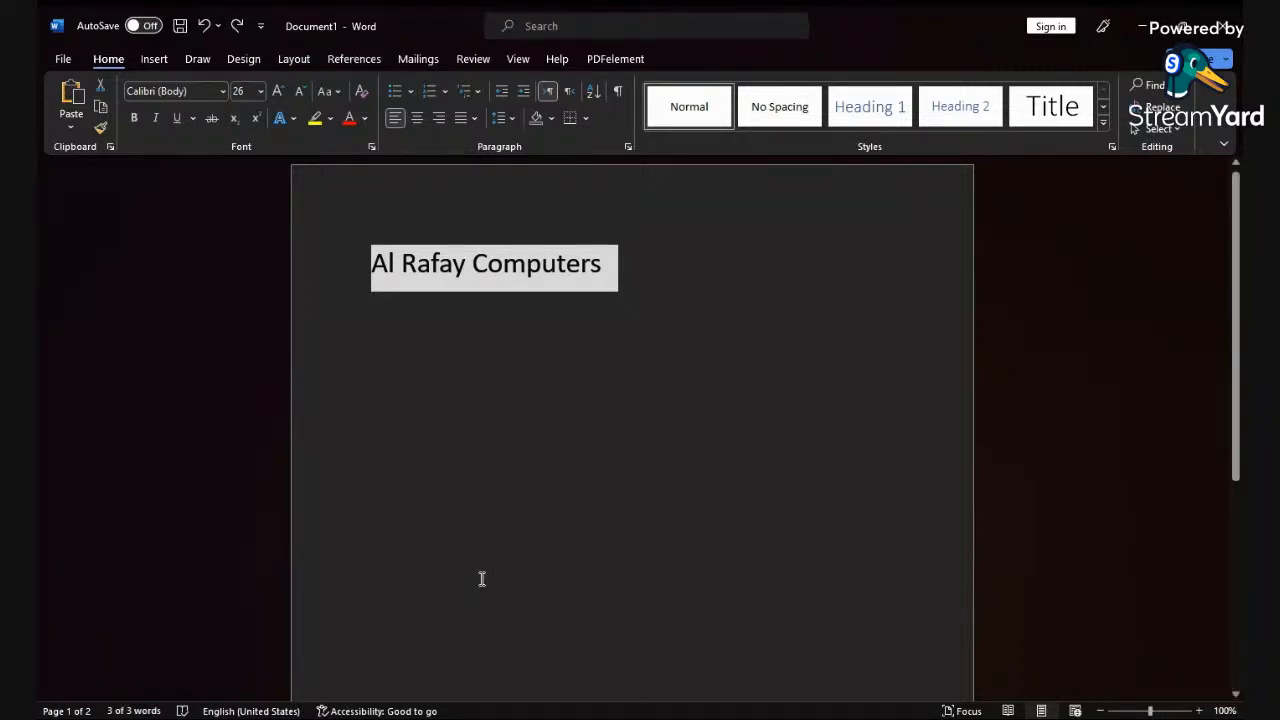
pyautogui.hotkey('ctrl', 'y')
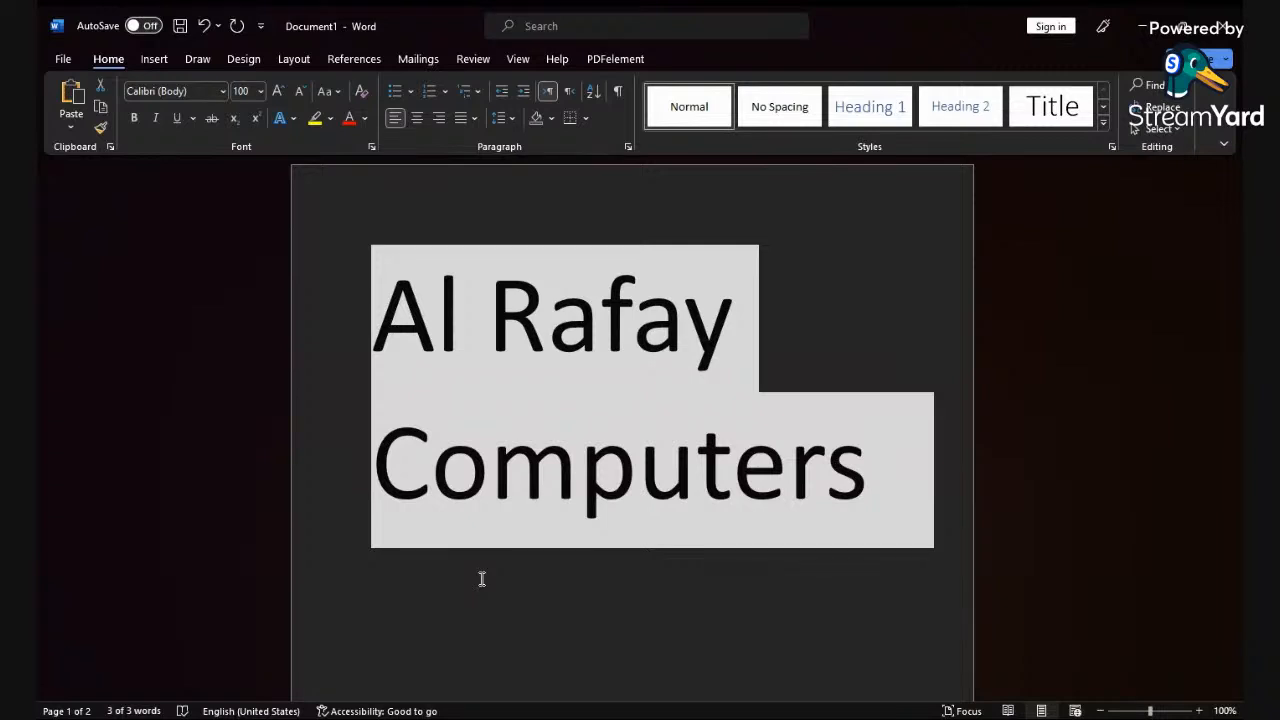
pyautogui.click(552, 345)
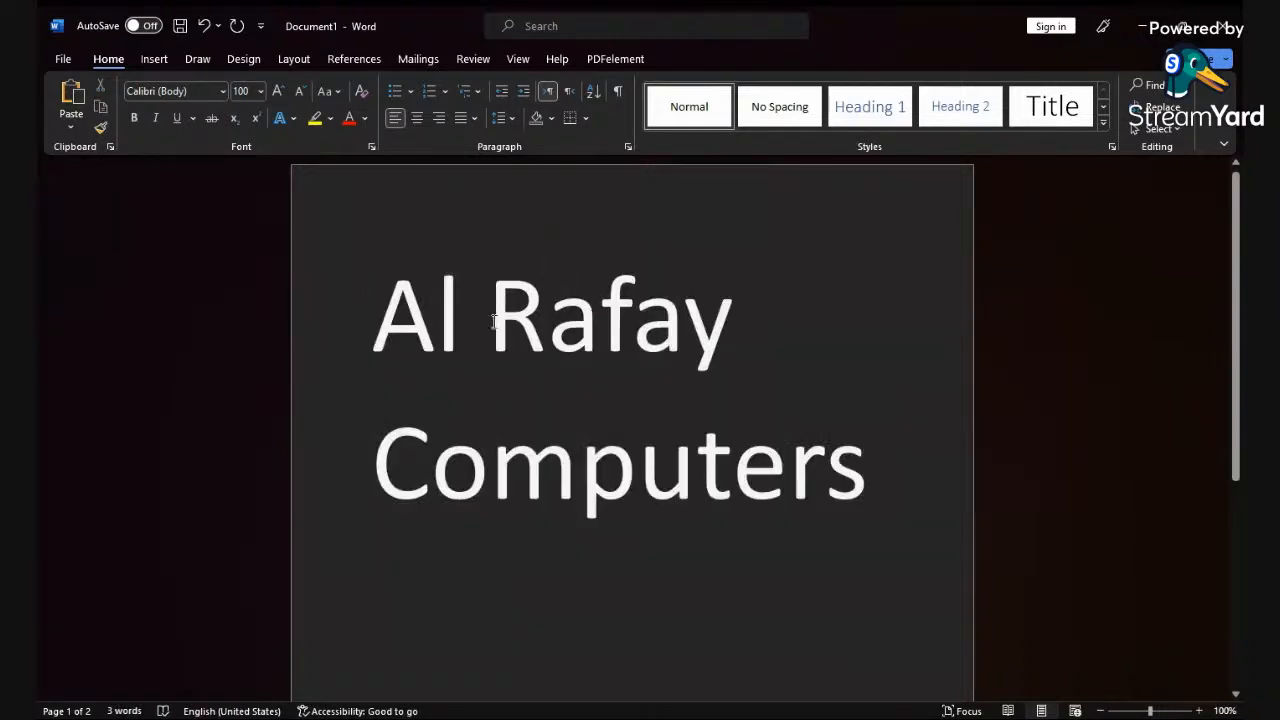
# Step: Color the word "Al" with the standard red font color
pyautogui.moveTo(368, 325); pyautogui.dragTo(465, 335)
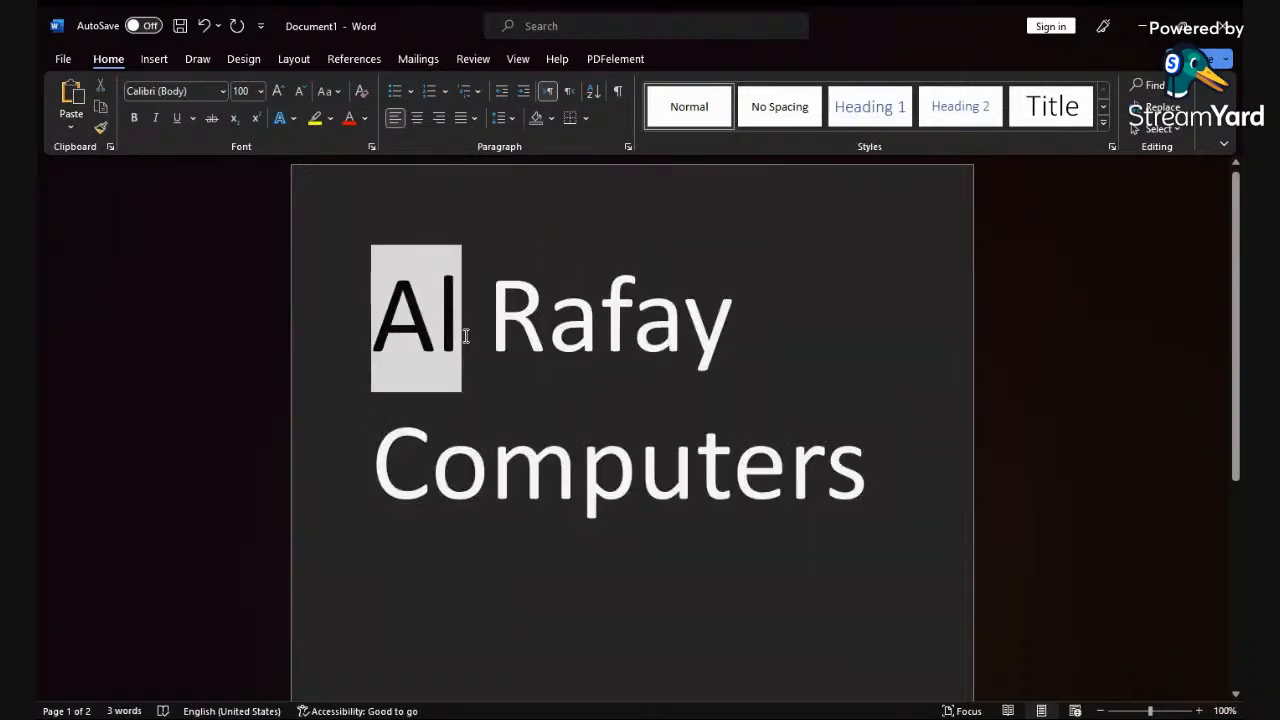
pyautogui.click(365, 118)
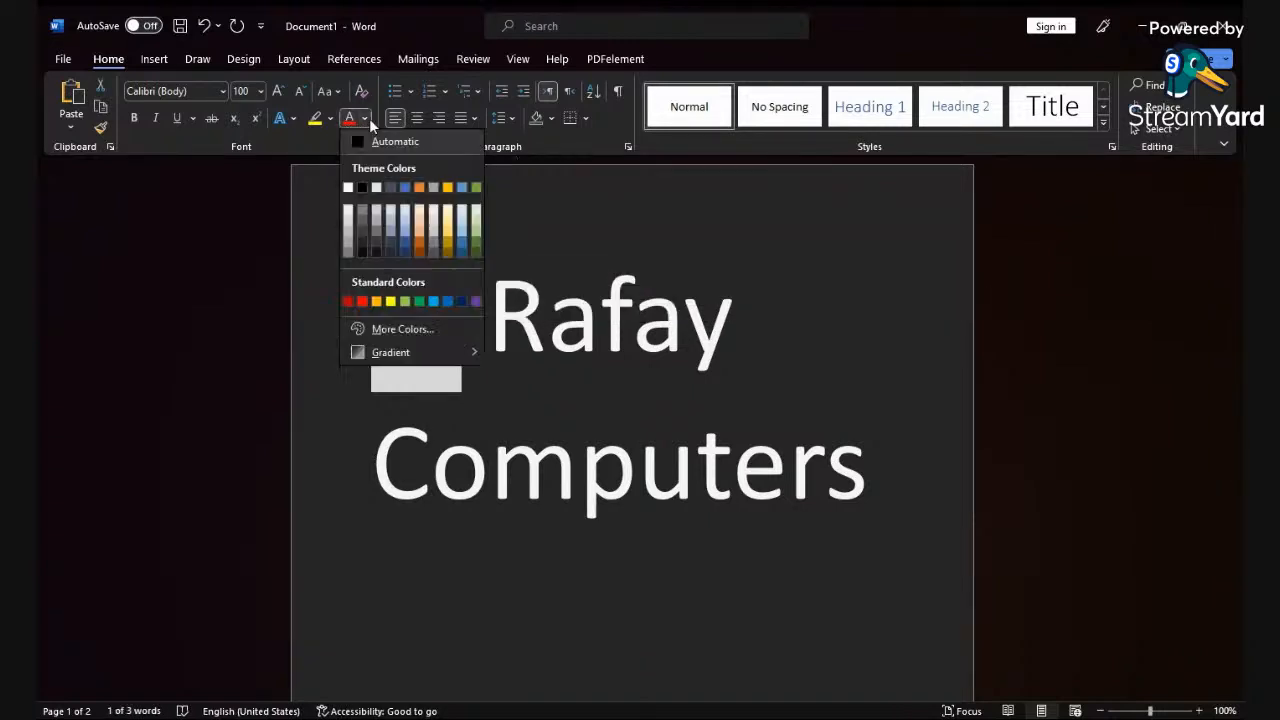
pyautogui.click(362, 301)
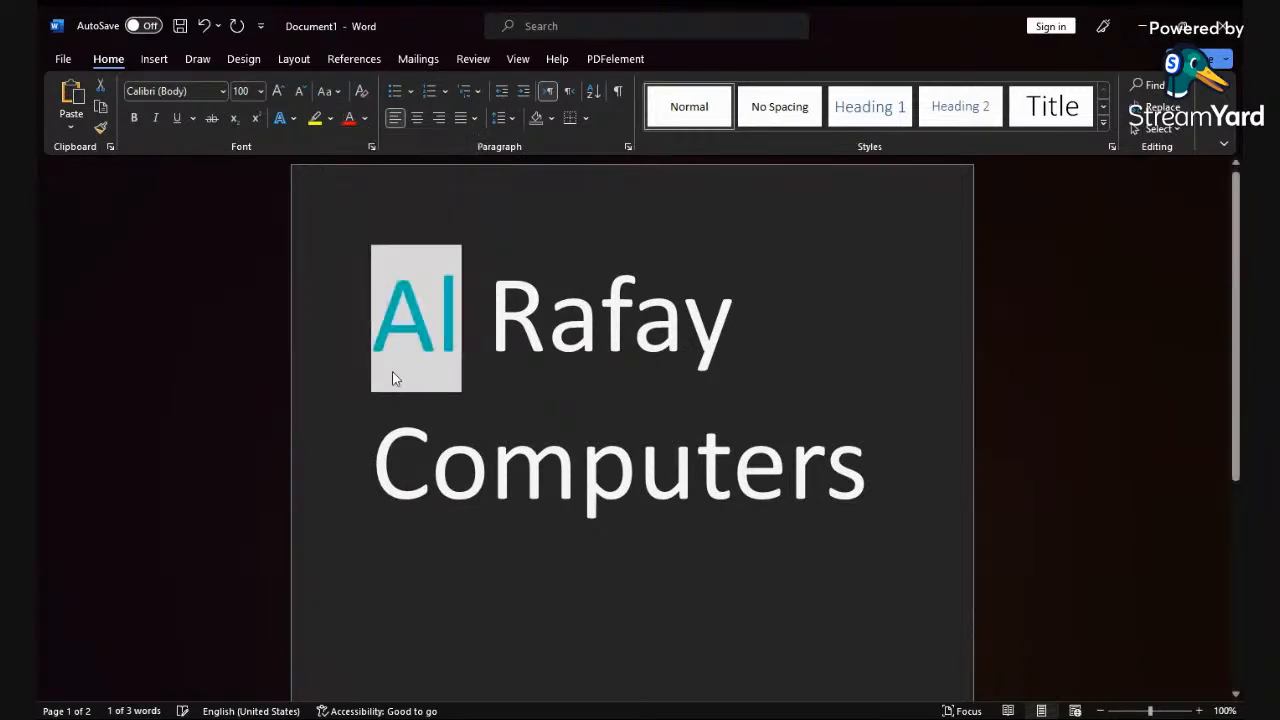
# Step: Color the word "Rafay" with a darker green theme font color and deselect it
pyautogui.click(501, 337)
pyautogui.moveTo(490, 330); pyautogui.dragTo(735, 326)
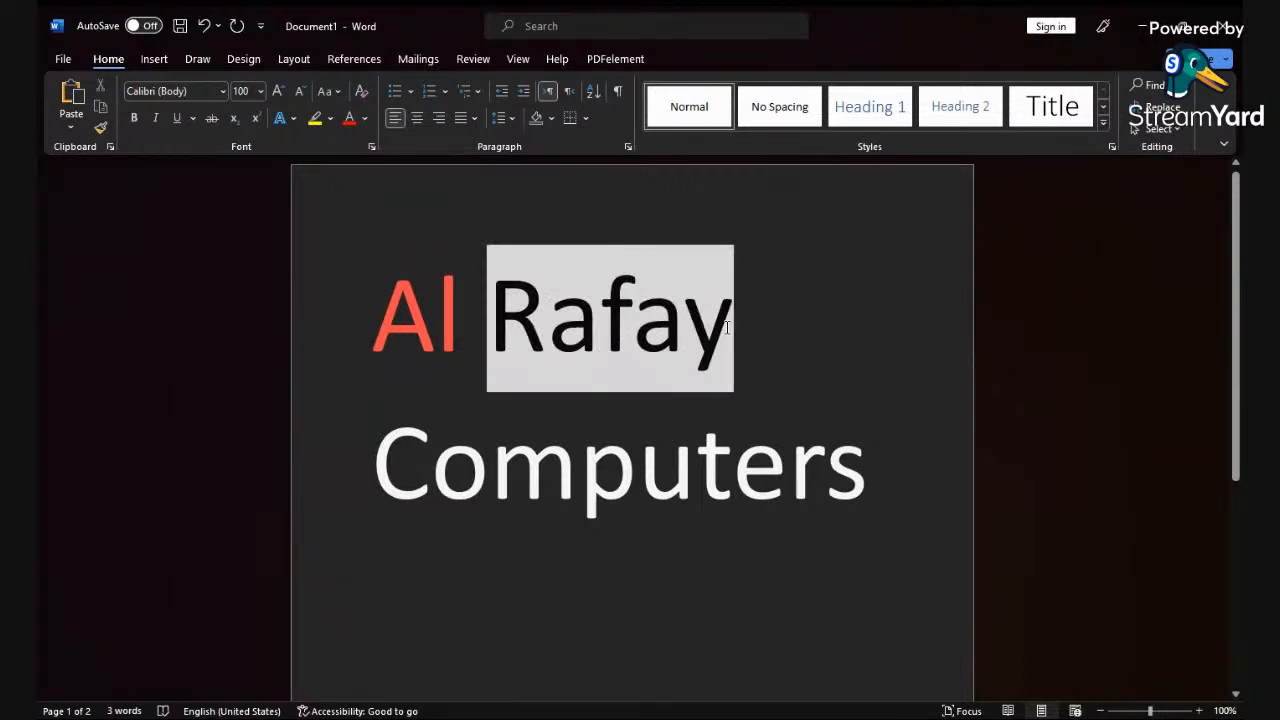
pyautogui.click(366, 121)
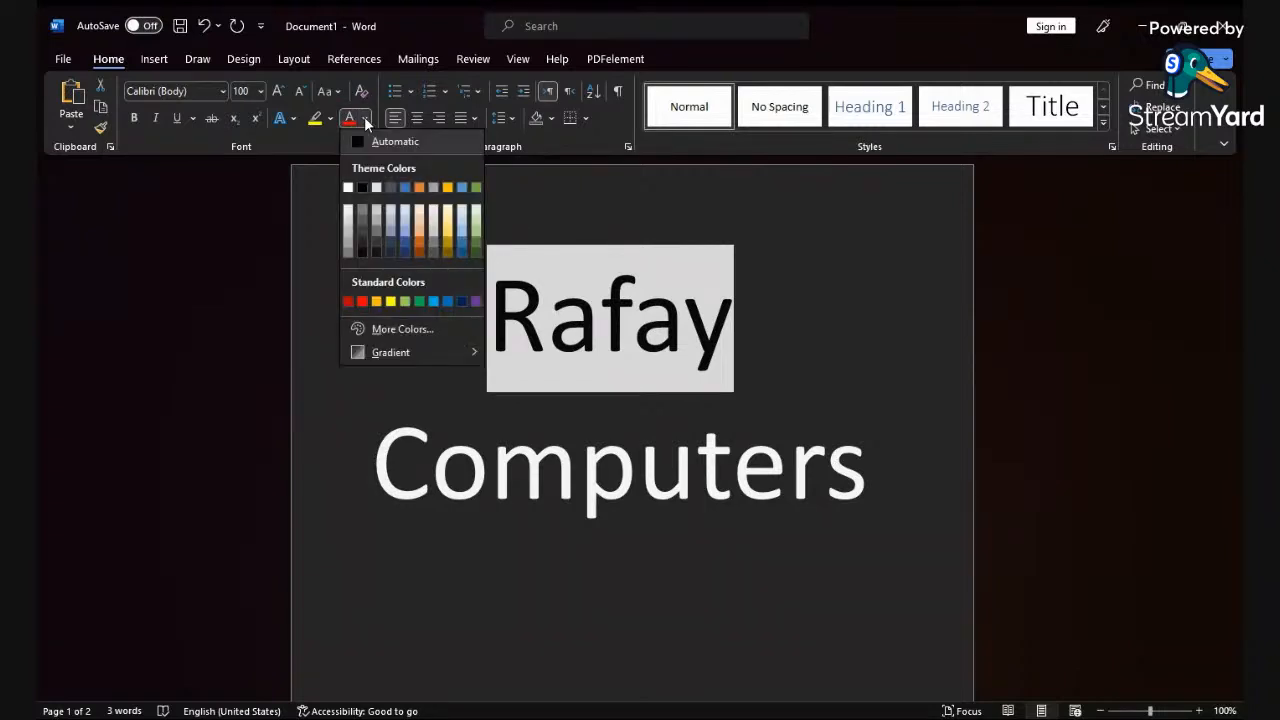
pyautogui.click(479, 245)
pyautogui.click(851, 374)
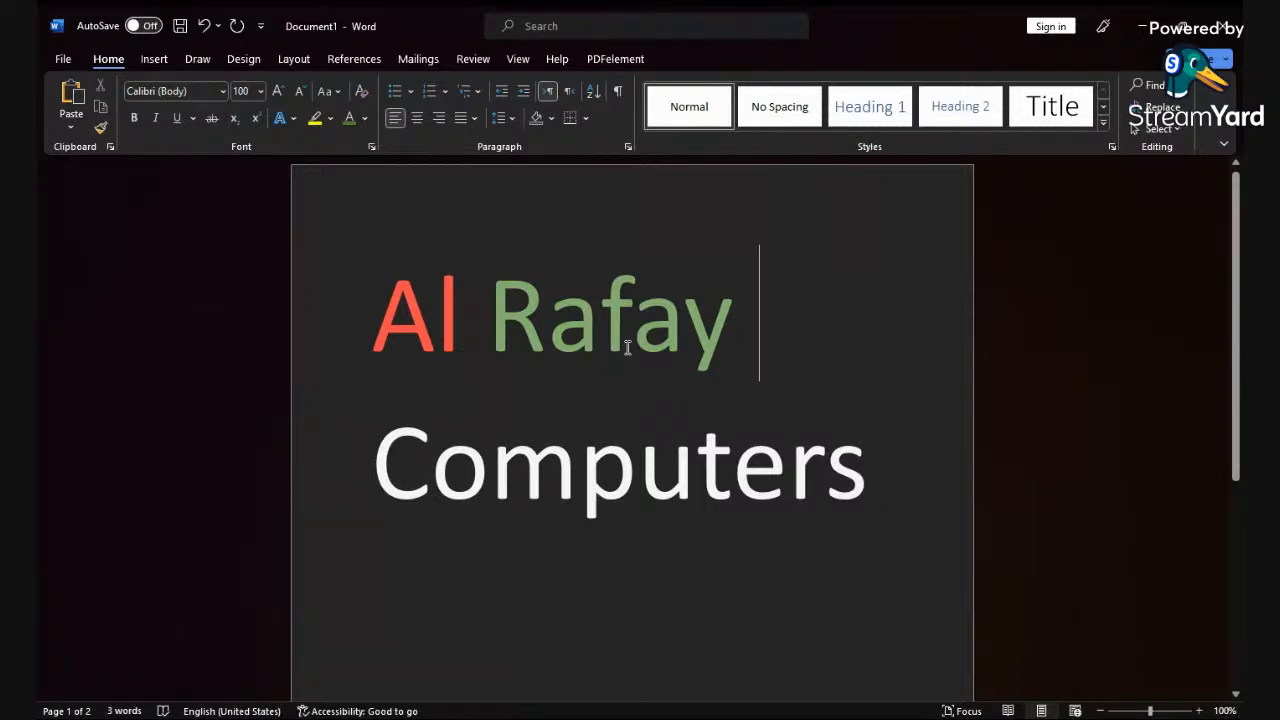
# Step: Set the typeface of the whole "Al Rafay Computers" text to AA Sameer Sagar Nastaleeq Bold
pyautogui.moveTo(866, 485); pyautogui.dragTo(420, 360)
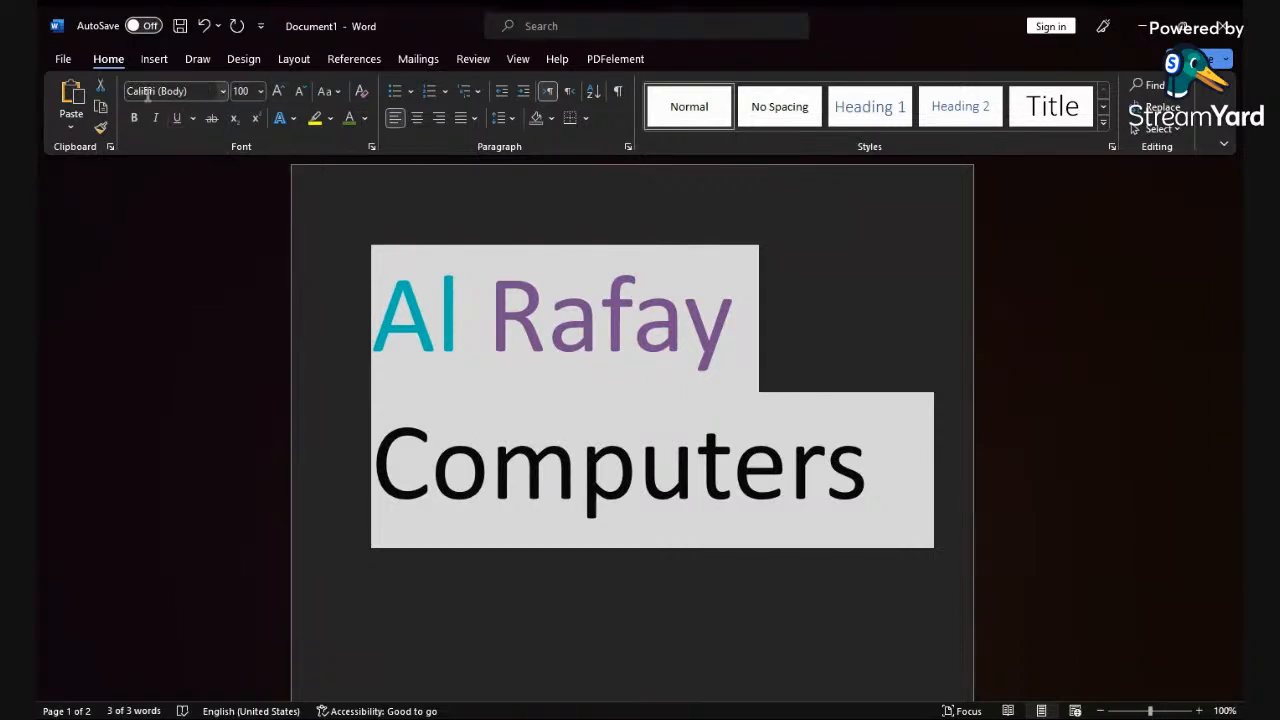
pyautogui.click(223, 91)
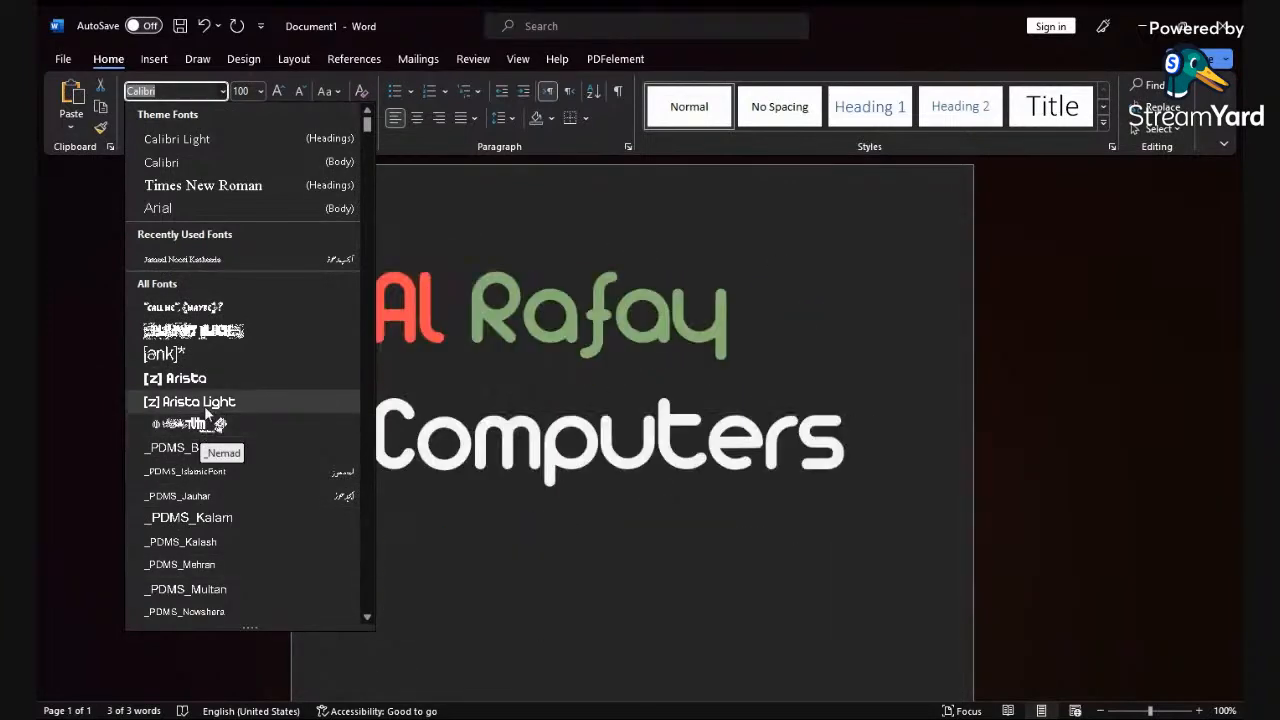
pyautogui.scroll(-3, 199, 405)
pyautogui.scroll(-3, 199, 400)
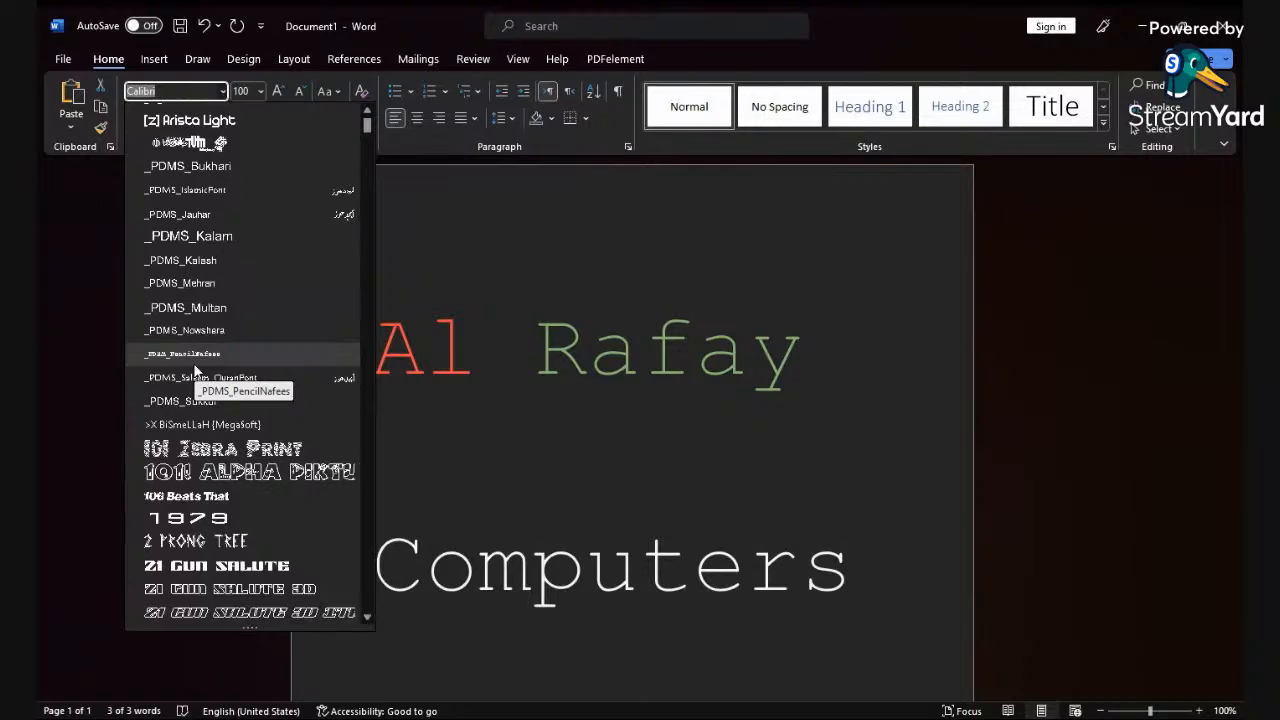
pyautogui.scroll(2, 197, 372)
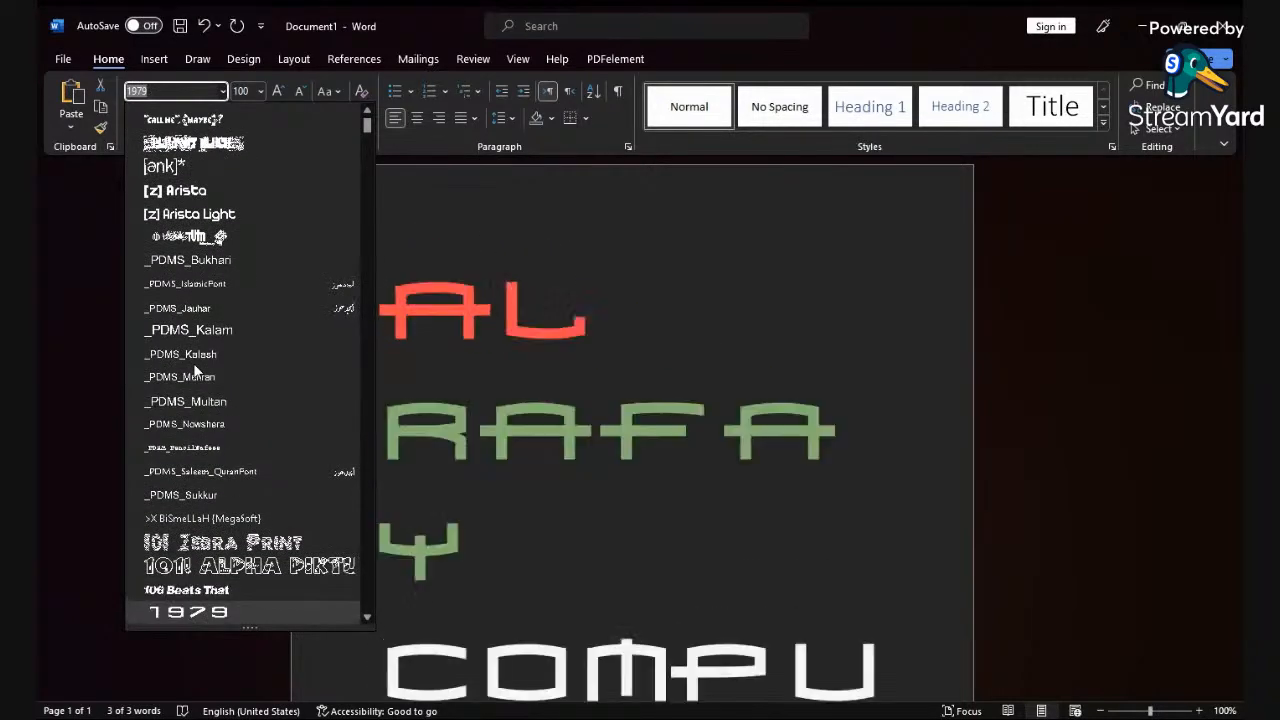
pyautogui.scroll(-4, 197, 372)
pyautogui.scroll(-7, 197, 372)
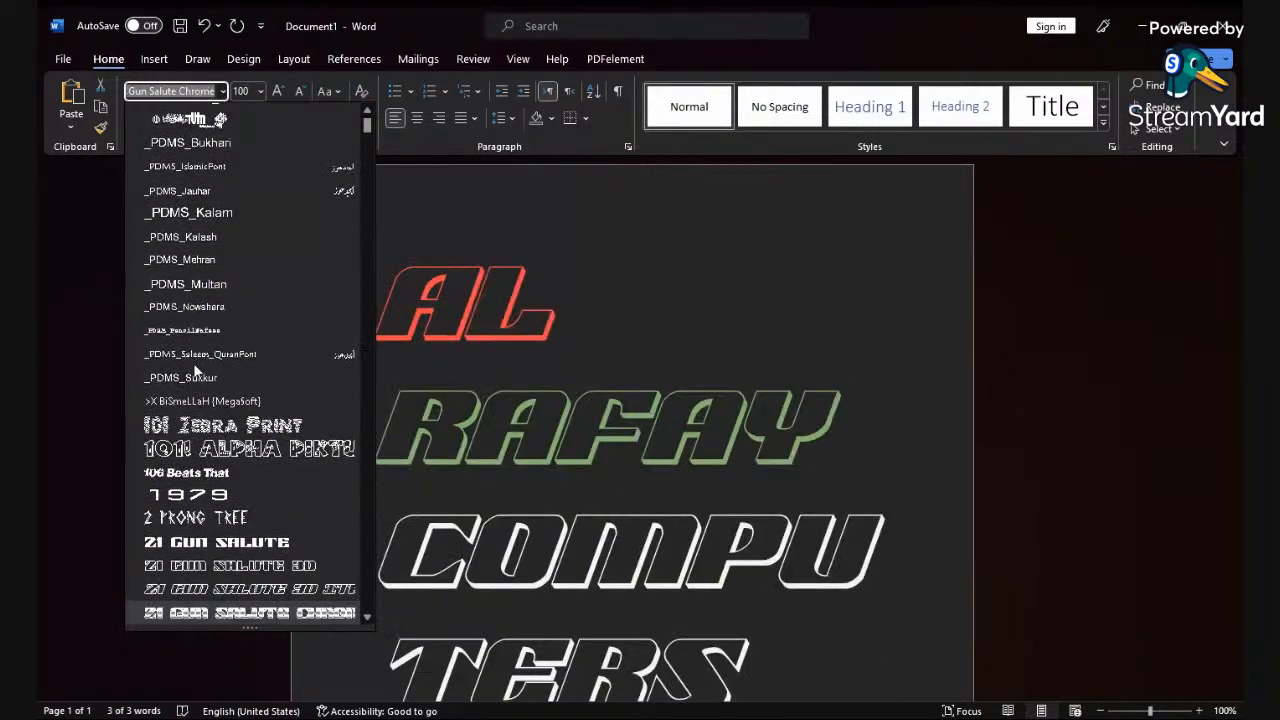
pyautogui.scroll(-4, 197, 372)
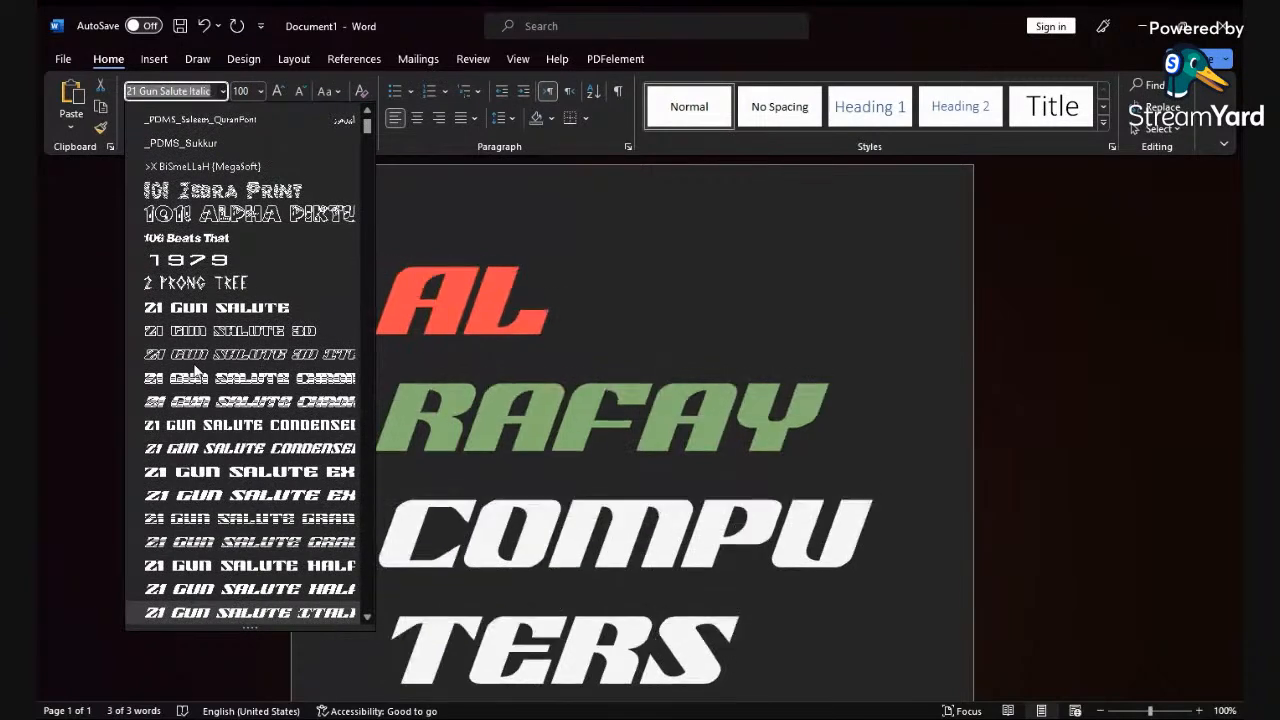
pyautogui.scroll(-2, 197, 372)
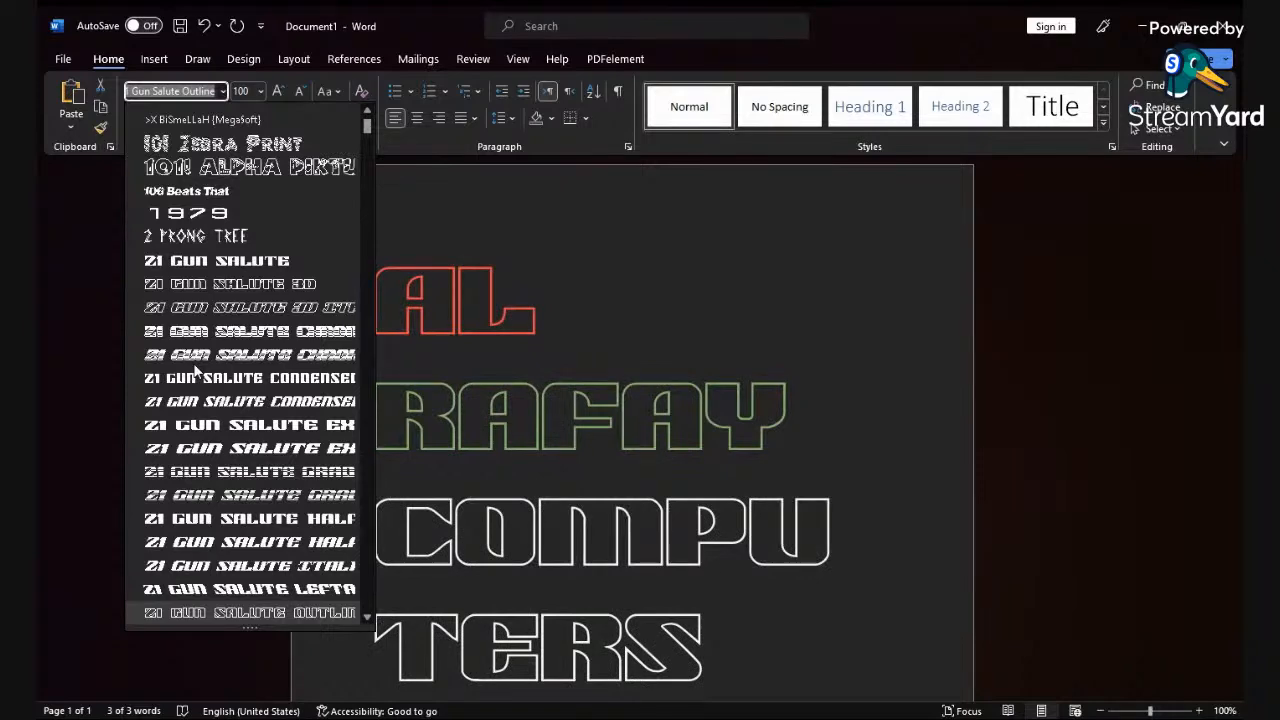
pyautogui.scroll(-7, 197, 372)
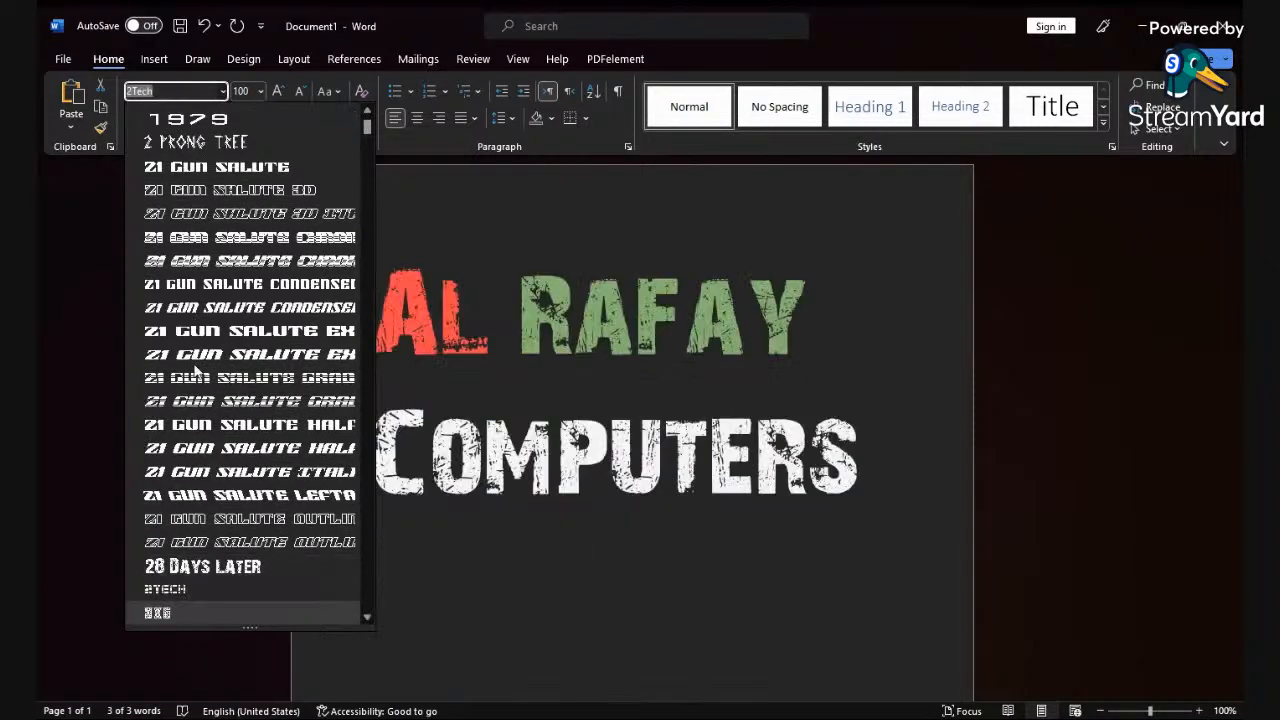
pyautogui.scroll(-4, 197, 372)
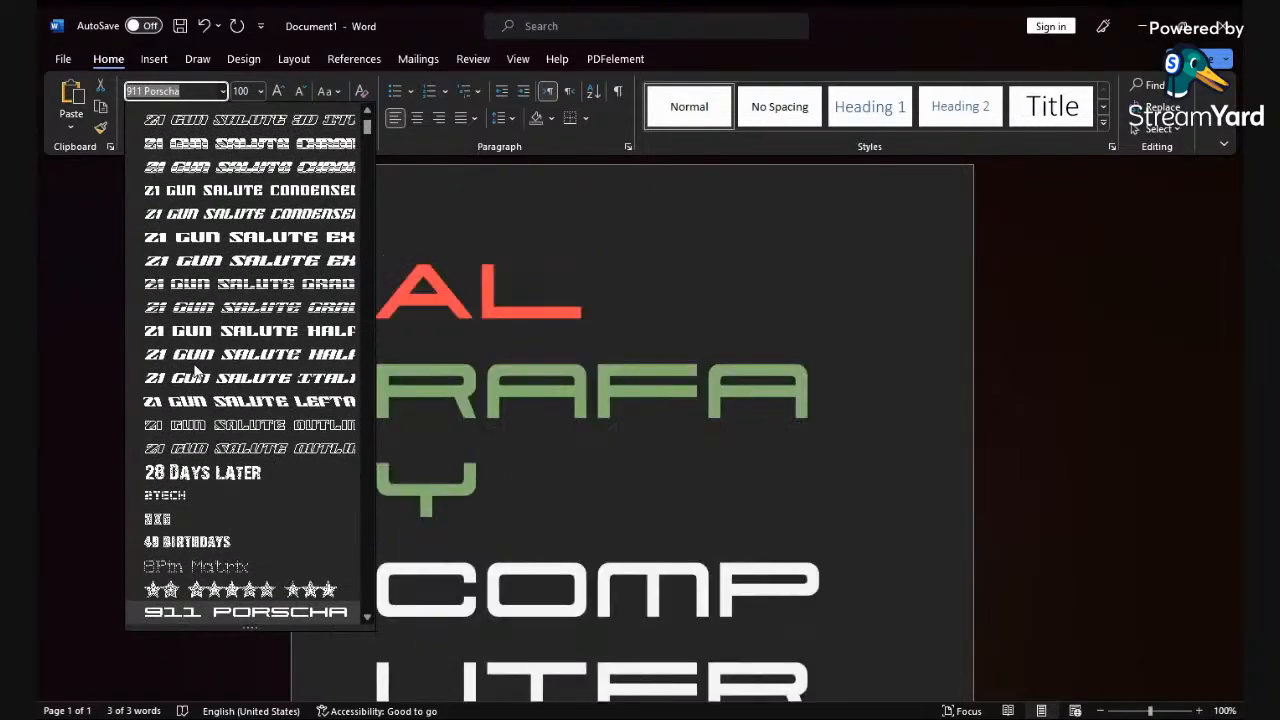
pyautogui.scroll(-7, 196, 372)
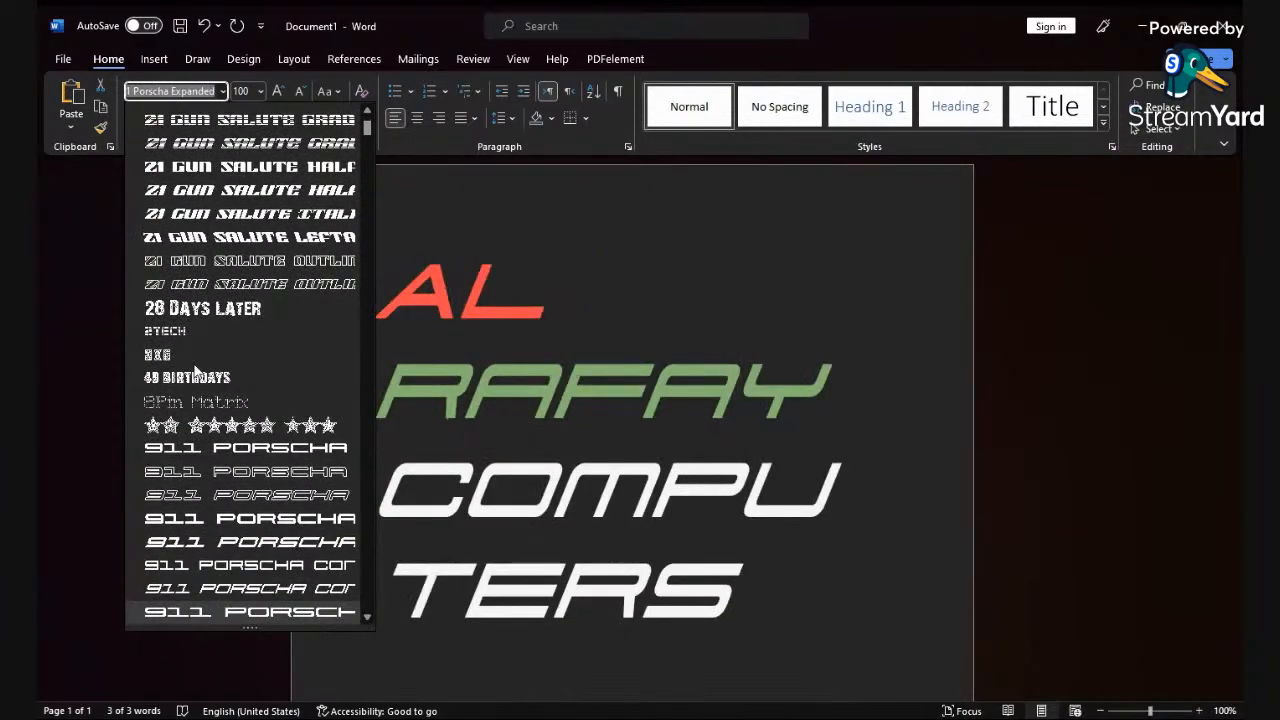
pyautogui.scroll(-5, 196, 371)
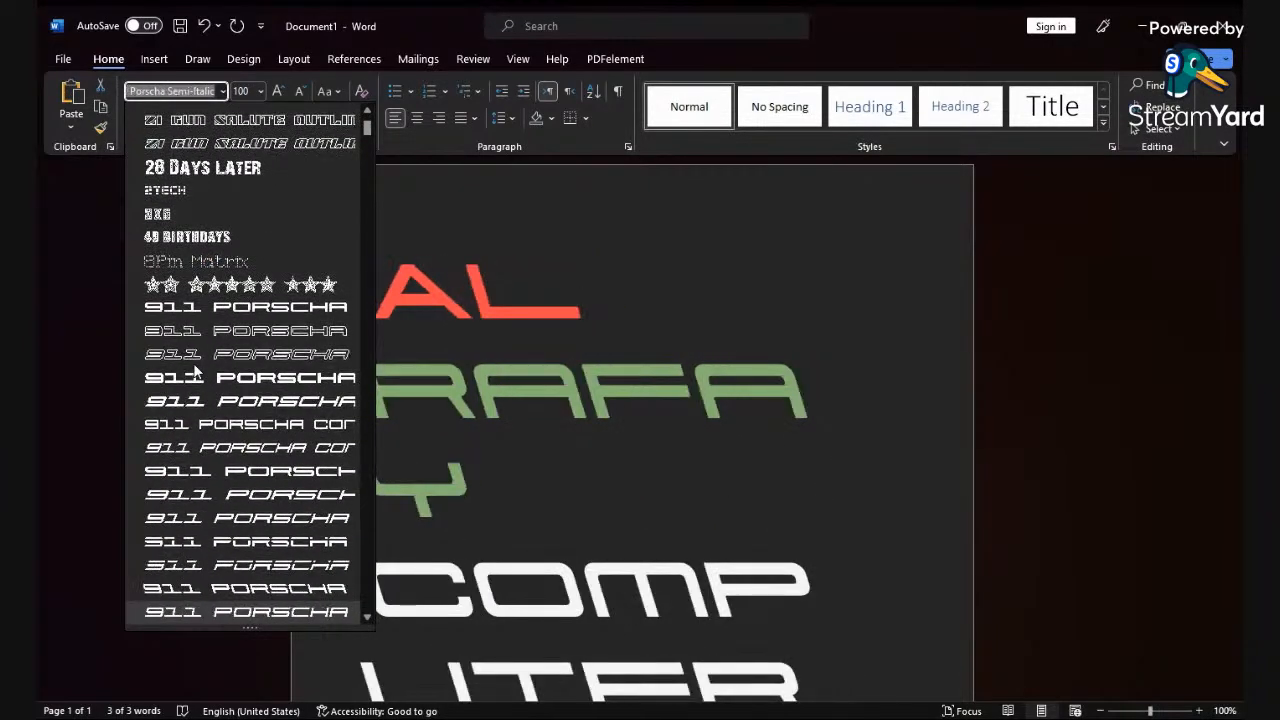
pyautogui.scroll(-7, 196, 371)
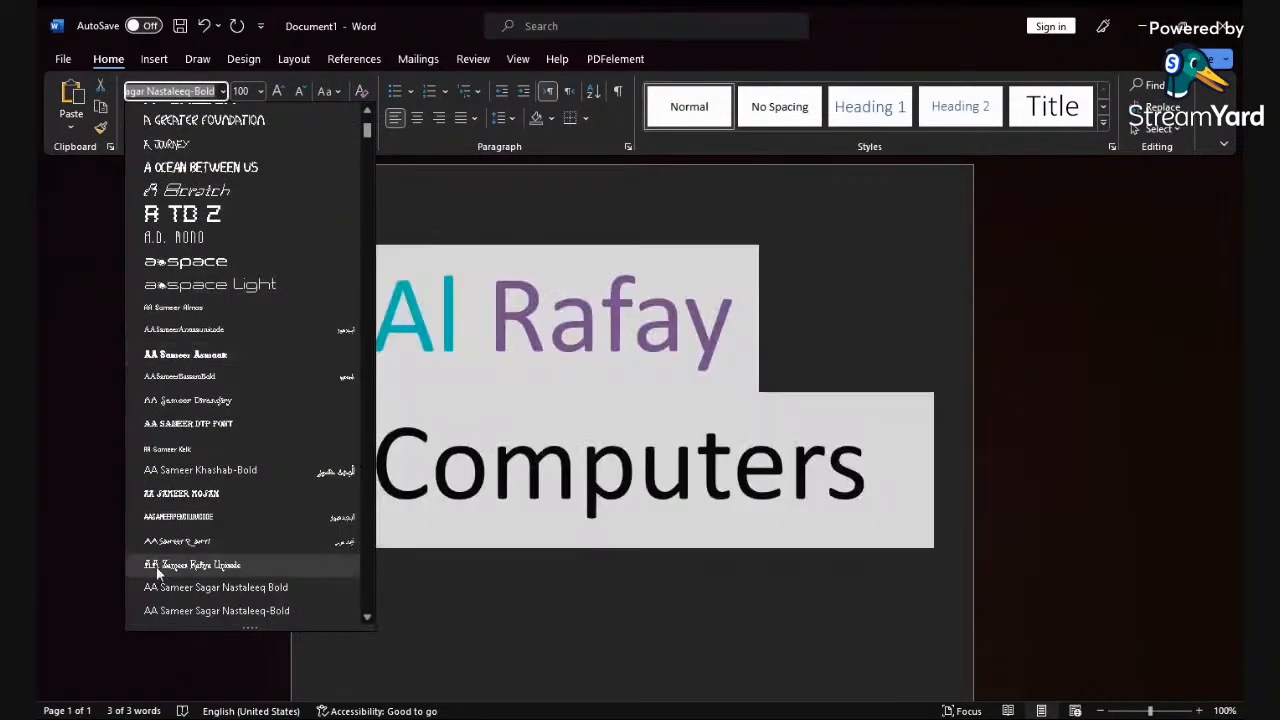
pyautogui.click(206, 587)
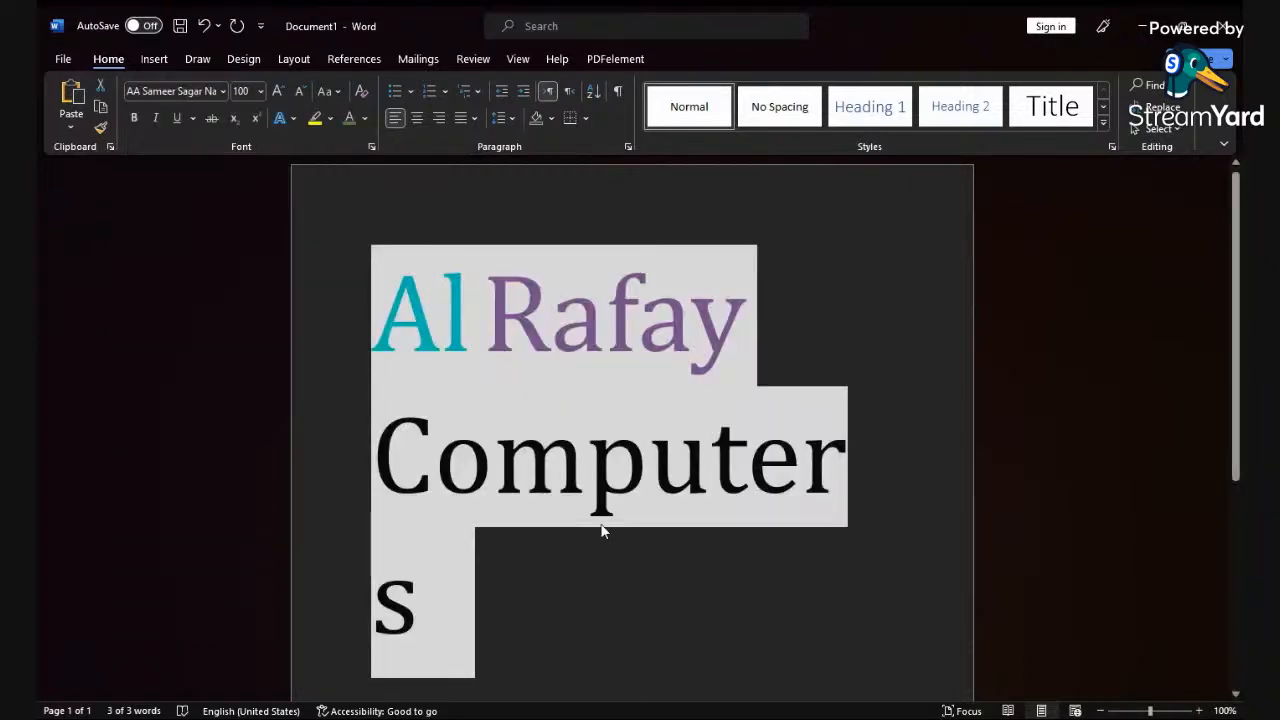
# Step: Reduce the font size of the whole text to 72
pyautogui.click(300, 91)
pyautogui.click(300, 91)
pyautogui.click(300, 91)
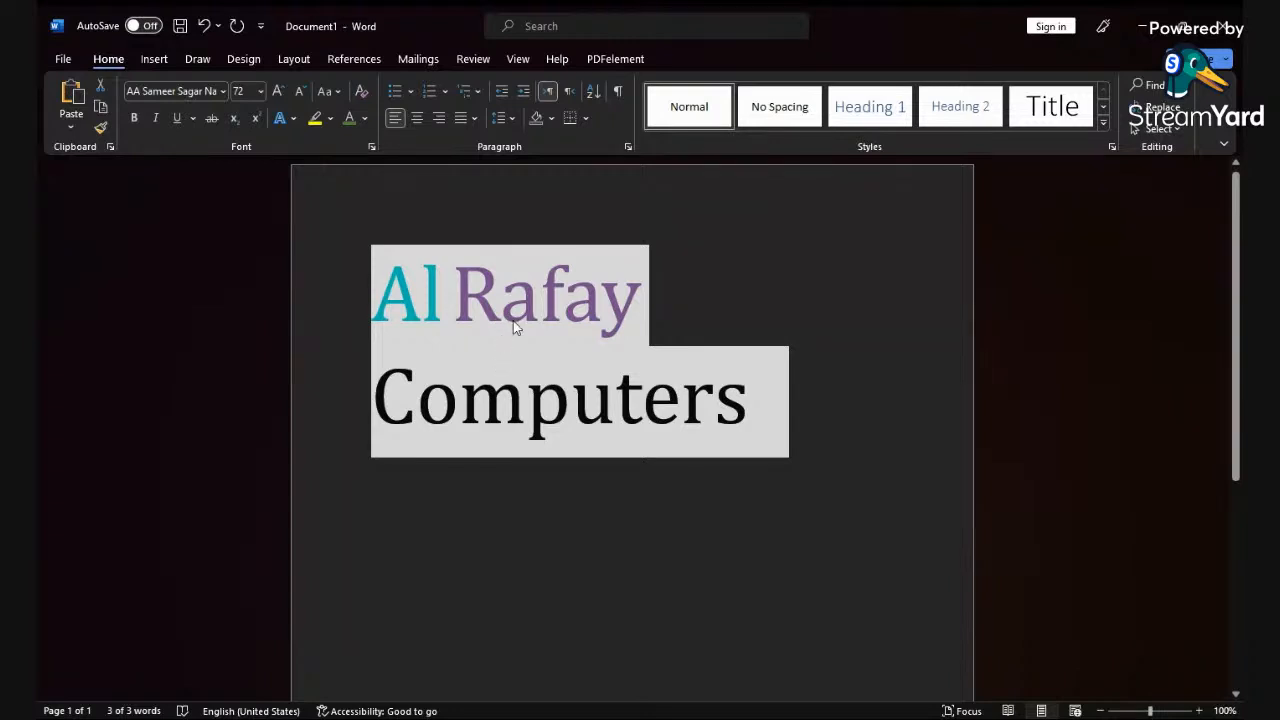
# Step: Enlarge only the letter "R" of "Rafay" one point at a time to size 125
pyautogui.click(480, 321)
pyautogui.moveTo(454, 314); pyautogui.dragTo(494, 316)
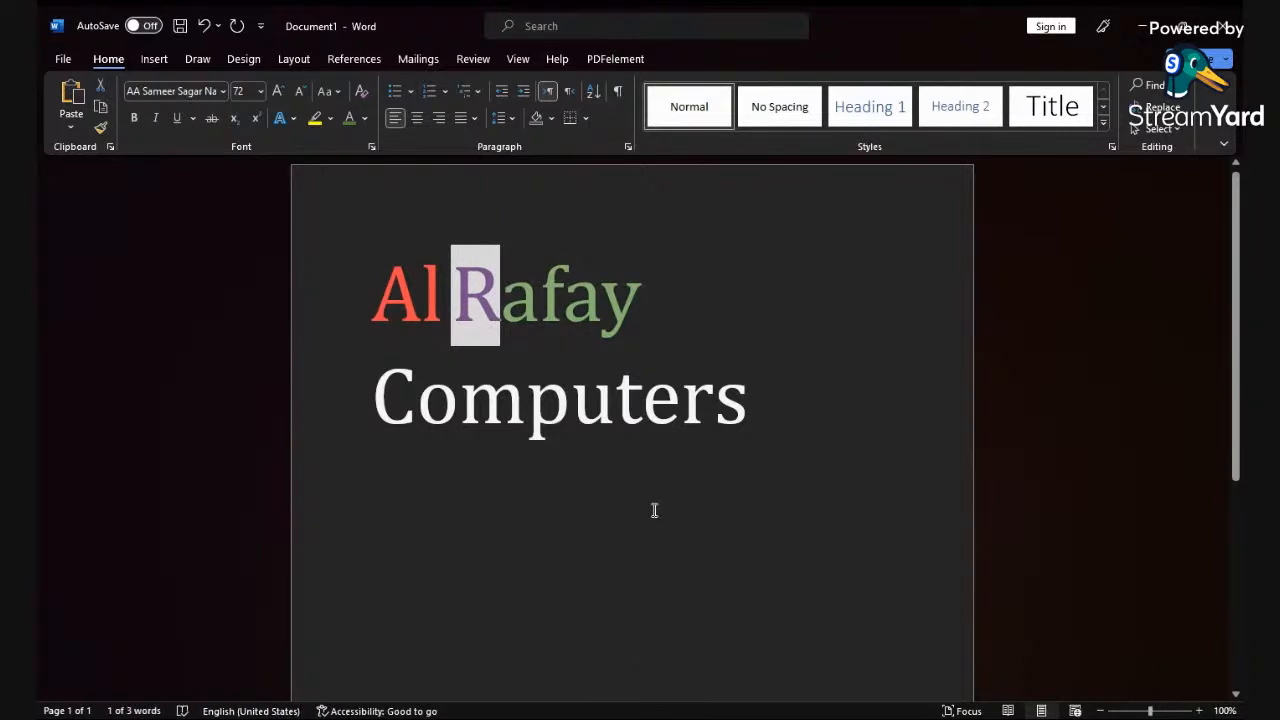
pyautogui.hotkey('ctrl', ']')
pyautogui.hotkey('ctrl', ']')
pyautogui.hotkey('ctrl', ']')
pyautogui.hotkey('ctrl', ']')
pyautogui.hotkey('ctrl', ']')
pyautogui.hotkey('ctrl', ']')
pyautogui.hotkey('ctrl', ']')
pyautogui.hotkey('ctrl', ']')
pyautogui.hotkey('ctrl', ']')
pyautogui.hotkey('ctrl', ']')
pyautogui.hotkey('ctrl', ']')
pyautogui.hotkey('ctrl', ']')
pyautogui.hotkey('ctrl', ']')
pyautogui.hotkey('ctrl', ']')
pyautogui.hotkey('ctrl', ']')
pyautogui.hotkey('ctrl', ']')
pyautogui.hotkey('ctrl', ']')
pyautogui.hotkey('ctrl', ']')
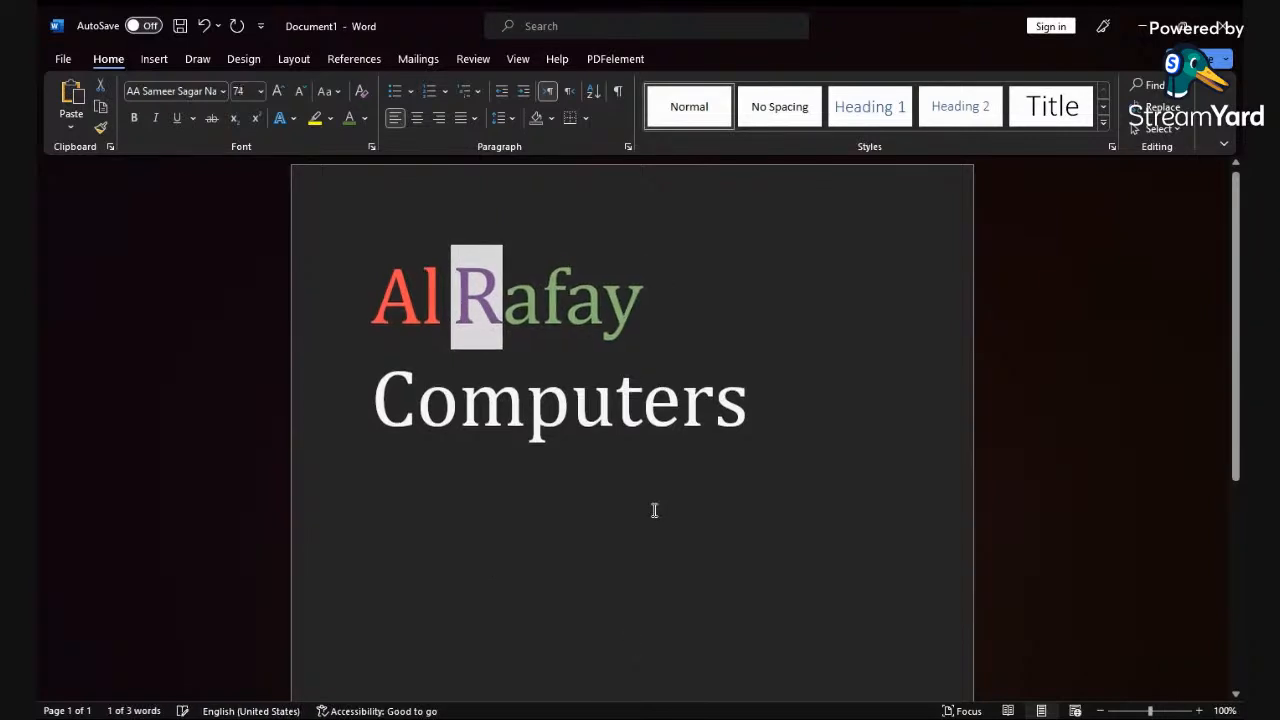
pyautogui.hotkey('ctrl', ']')
pyautogui.hotkey('ctrl', ']')
pyautogui.hotkey('ctrl', ']')
pyautogui.hotkey('ctrl', ']')
pyautogui.hotkey('ctrl', ']')
pyautogui.hotkey('ctrl', ']')
pyautogui.hotkey('ctrl', ']')
pyautogui.hotkey('ctrl', ']')
pyautogui.hotkey('ctrl', ']')
pyautogui.hotkey('ctrl', ']')
pyautogui.hotkey('ctrl', ']')
pyautogui.hotkey('ctrl', ']')
pyautogui.hotkey('ctrl', ']')
pyautogui.hotkey('ctrl', ']')
pyautogui.hotkey('ctrl', ']')
pyautogui.hotkey('ctrl', ']')
pyautogui.hotkey('ctrl', ']')
pyautogui.hotkey('ctrl', ']')
pyautogui.hotkey('ctrl', ']')
pyautogui.hotkey('ctrl', ']')
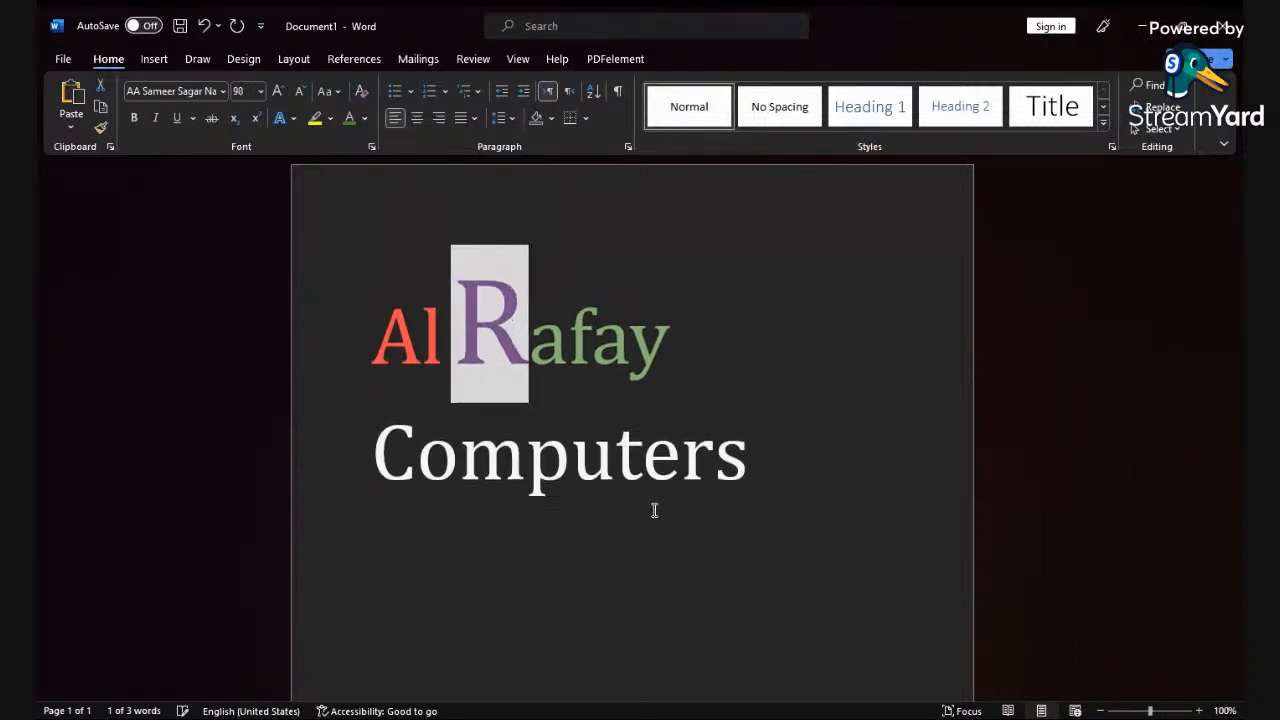
pyautogui.hotkey('ctrl', ']')
pyautogui.hotkey('ctrl', ']')
pyautogui.hotkey('ctrl', ']')
pyautogui.hotkey('ctrl', ']')
pyautogui.hotkey('ctrl', ']')
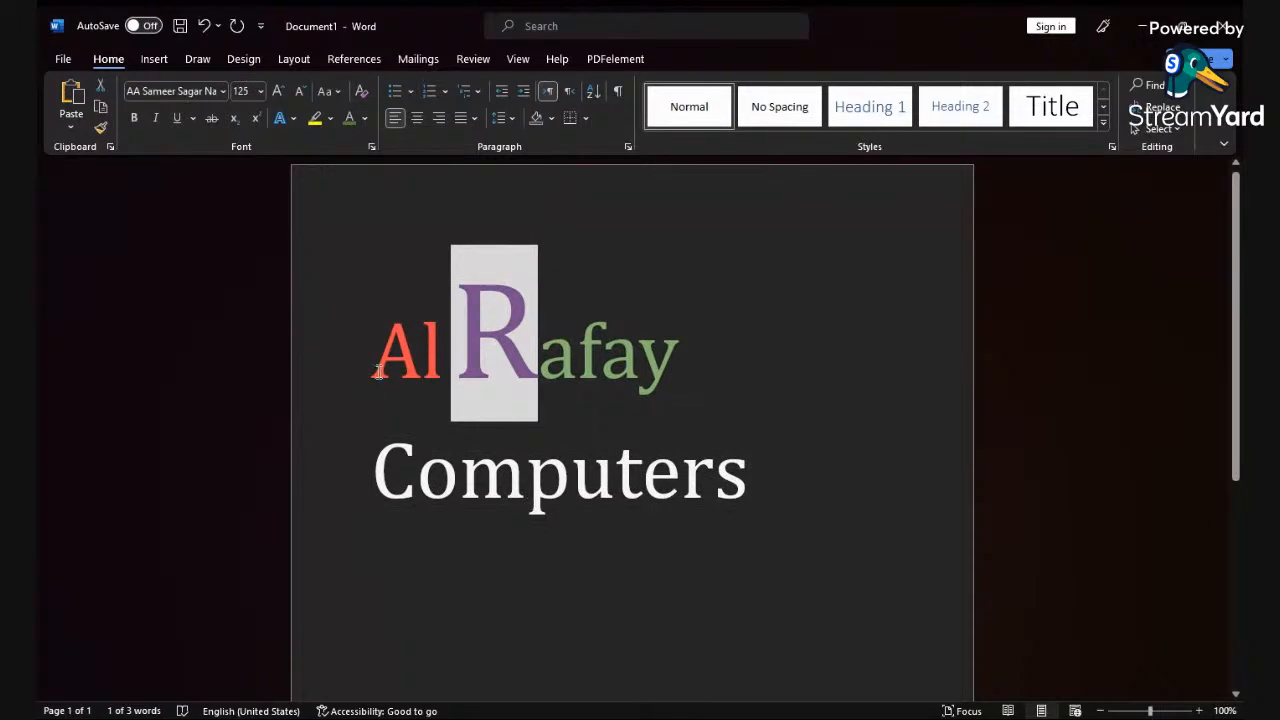
# Step: Enlarge only the letter "A" of "Al" one point at a time to size 119
pyautogui.moveTo(370, 385); pyautogui.dragTo(421, 385)
pyautogui.hotkey('ctrl', ']')
pyautogui.hotkey('ctrl', ']')
pyautogui.hotkey('ctrl', ']')
pyautogui.hotkey('ctrl', ']')
pyautogui.hotkey('ctrl', ']')
pyautogui.hotkey('ctrl', ']')
pyautogui.hotkey('ctrl', ']')
pyautogui.hotkey('ctrl', ']')
pyautogui.hotkey('ctrl', ']')
pyautogui.hotkey('ctrl', ']')
pyautogui.hotkey('ctrl', ']')
pyautogui.hotkey('ctrl', ']')
pyautogui.hotkey('ctrl', ']')
pyautogui.hotkey('ctrl', ']')
pyautogui.hotkey('ctrl', ']')
pyautogui.hotkey('ctrl', ']')
pyautogui.hotkey('ctrl', ']')
pyautogui.hotkey('ctrl', ']')
pyautogui.hotkey('ctrl', ']')
pyautogui.hotkey('ctrl', ']')
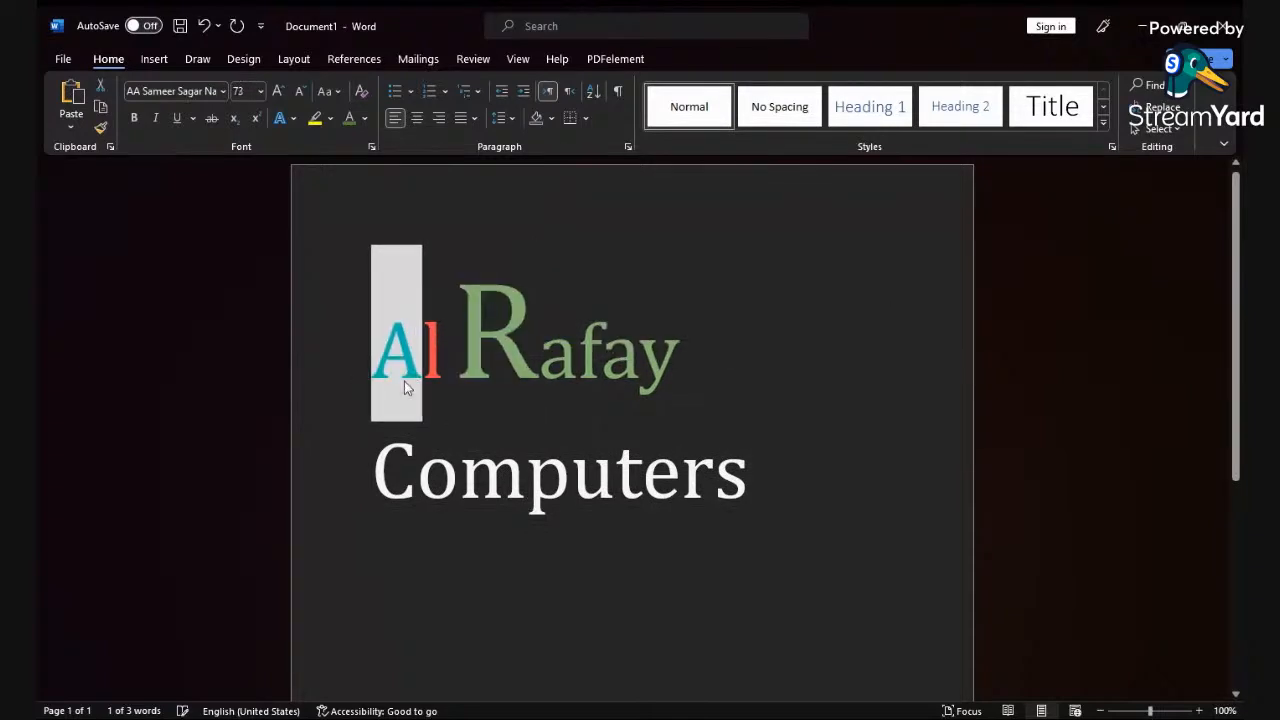
pyautogui.hotkey('ctrl', ']')
pyautogui.hotkey('ctrl', ']')
pyautogui.hotkey('ctrl', ']')
pyautogui.hotkey('ctrl', ']')
pyautogui.hotkey('ctrl', ']')
pyautogui.hotkey('ctrl', ']')
pyautogui.hotkey('ctrl', ']')
pyautogui.hotkey('ctrl', ']')
pyautogui.hotkey('ctrl', ']')
pyautogui.hotkey('ctrl', ']')
pyautogui.hotkey('ctrl', ']')
pyautogui.hotkey('ctrl', ']')
pyautogui.hotkey('ctrl', ']')
pyautogui.hotkey('ctrl', ']')
pyautogui.hotkey('ctrl', ']')
pyautogui.hotkey('ctrl', ']')
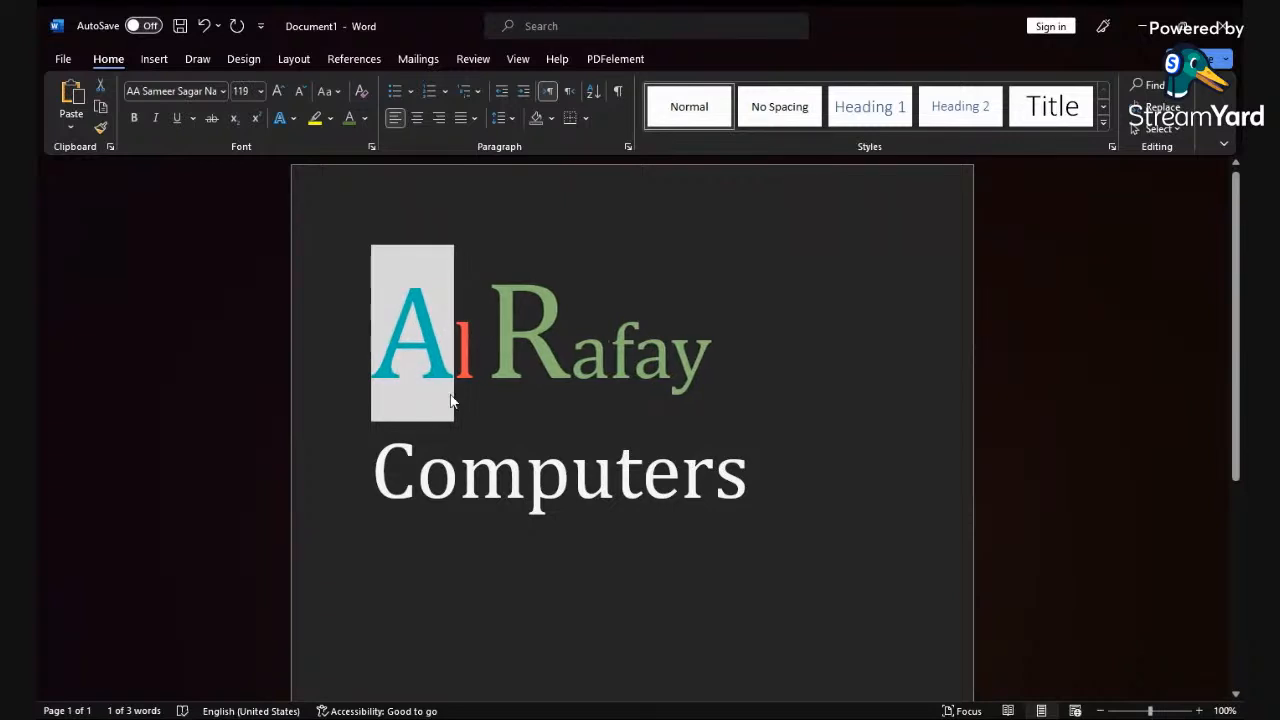
# Step: Enlarge only the letter "C" of "Computers" one point at a time to size 110 and deselect it
pyautogui.moveTo(421, 490); pyautogui.dragTo(370, 489)
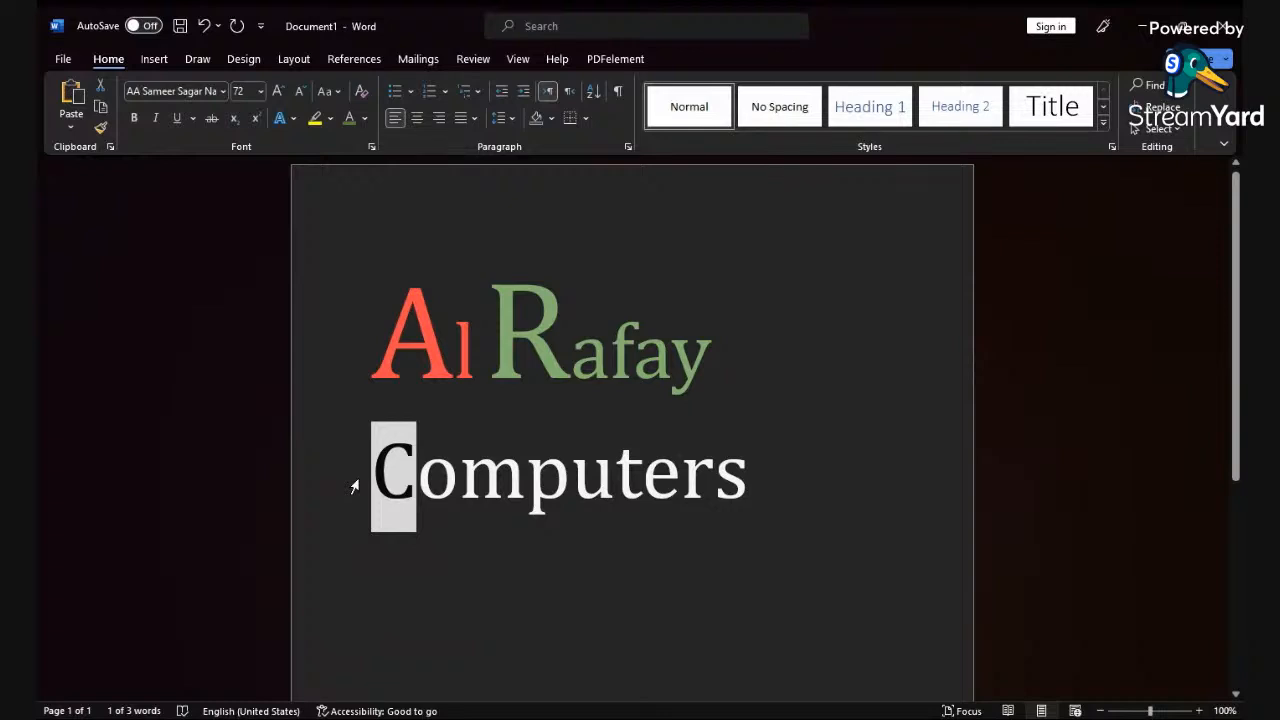
pyautogui.hotkey('ctrl', ']')
pyautogui.hotkey('ctrl', ']')
pyautogui.hotkey('ctrl', ']')
pyautogui.hotkey('ctrl', ']')
pyautogui.hotkey('ctrl', ']')
pyautogui.hotkey('ctrl', ']')
pyautogui.hotkey('ctrl', ']')
pyautogui.hotkey('ctrl', ']')
pyautogui.hotkey('ctrl', ']')
pyautogui.hotkey('ctrl', ']')
pyautogui.hotkey('ctrl', ']')
pyautogui.hotkey('ctrl', ']')
pyautogui.hotkey('ctrl', ']')
pyautogui.hotkey('ctrl', ']')
pyautogui.hotkey('ctrl', ']')
pyautogui.hotkey('ctrl', ']')
pyautogui.hotkey('ctrl', ']')
pyautogui.hotkey('ctrl', ']')
pyautogui.hotkey('ctrl', ']')
pyautogui.hotkey('ctrl', ']')
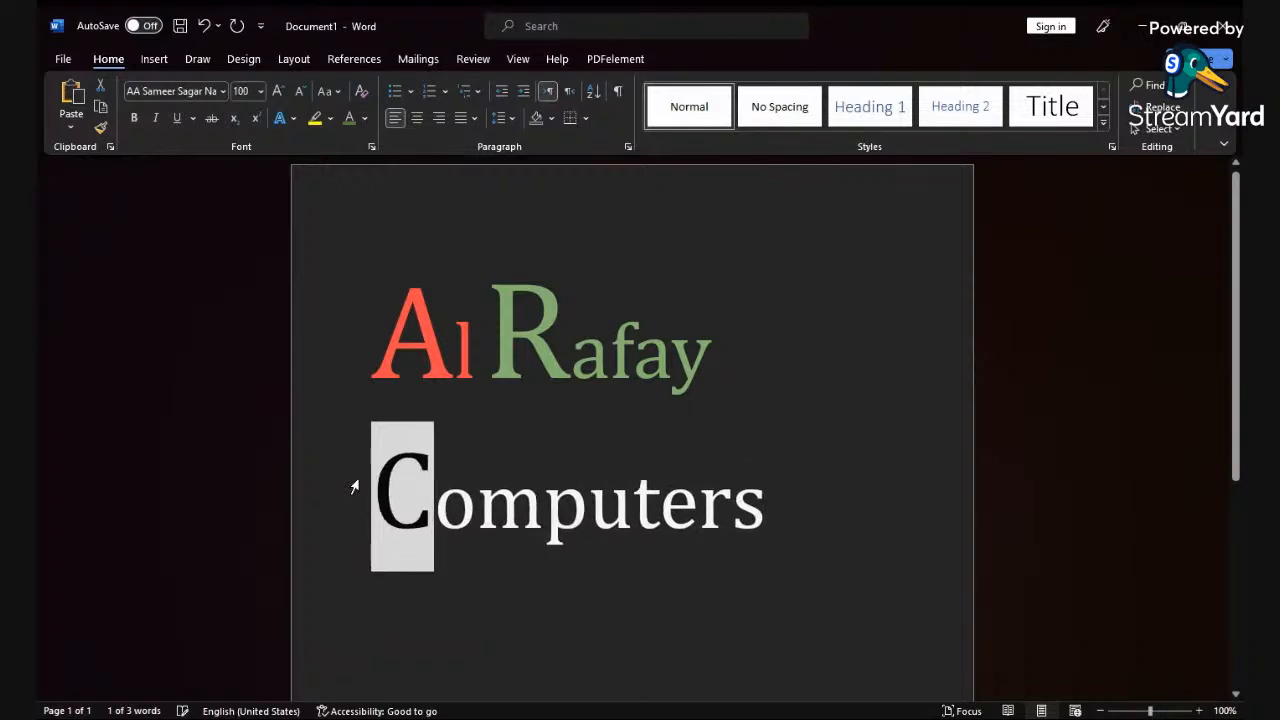
pyautogui.hotkey('ctrl', ']')
pyautogui.hotkey('ctrl', ']')
pyautogui.hotkey('ctrl', ']')
pyautogui.hotkey('ctrl', ']')
pyautogui.hotkey('ctrl', ']')
pyautogui.hotkey('ctrl', ']')
pyautogui.hotkey('ctrl', ']')
pyautogui.hotkey('ctrl', ']')
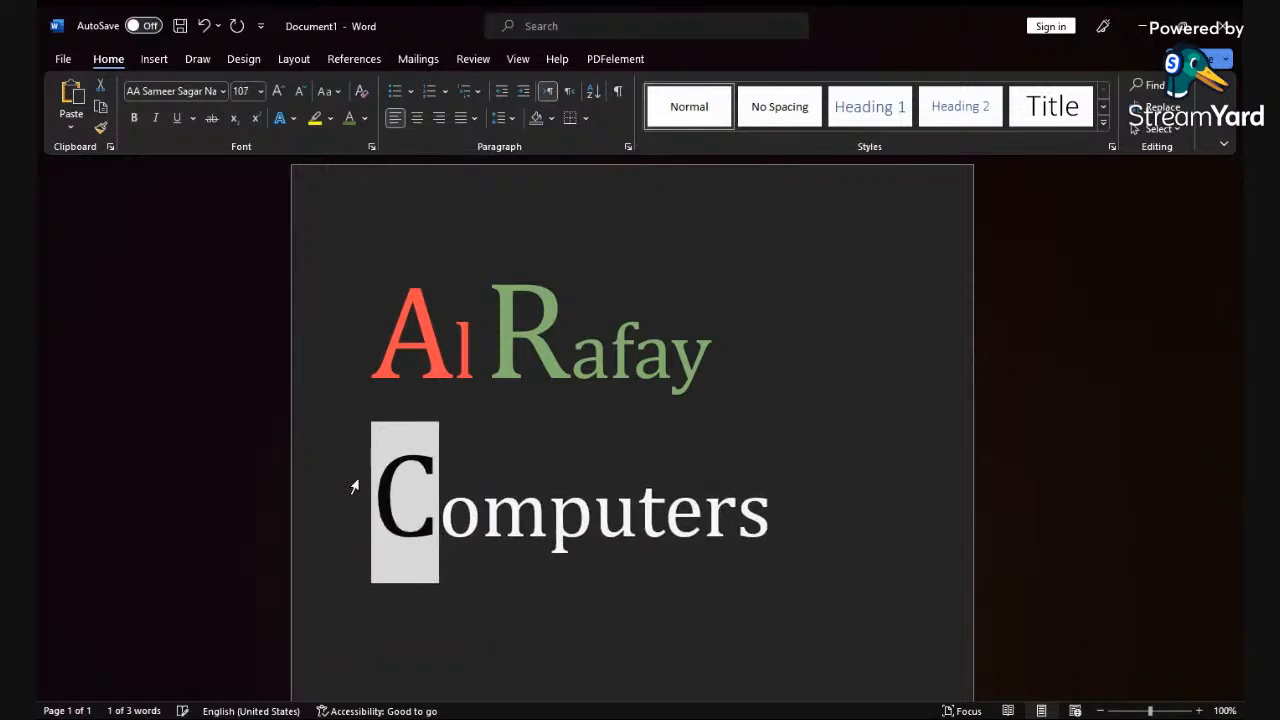
pyautogui.hotkey('ctrl', ']')
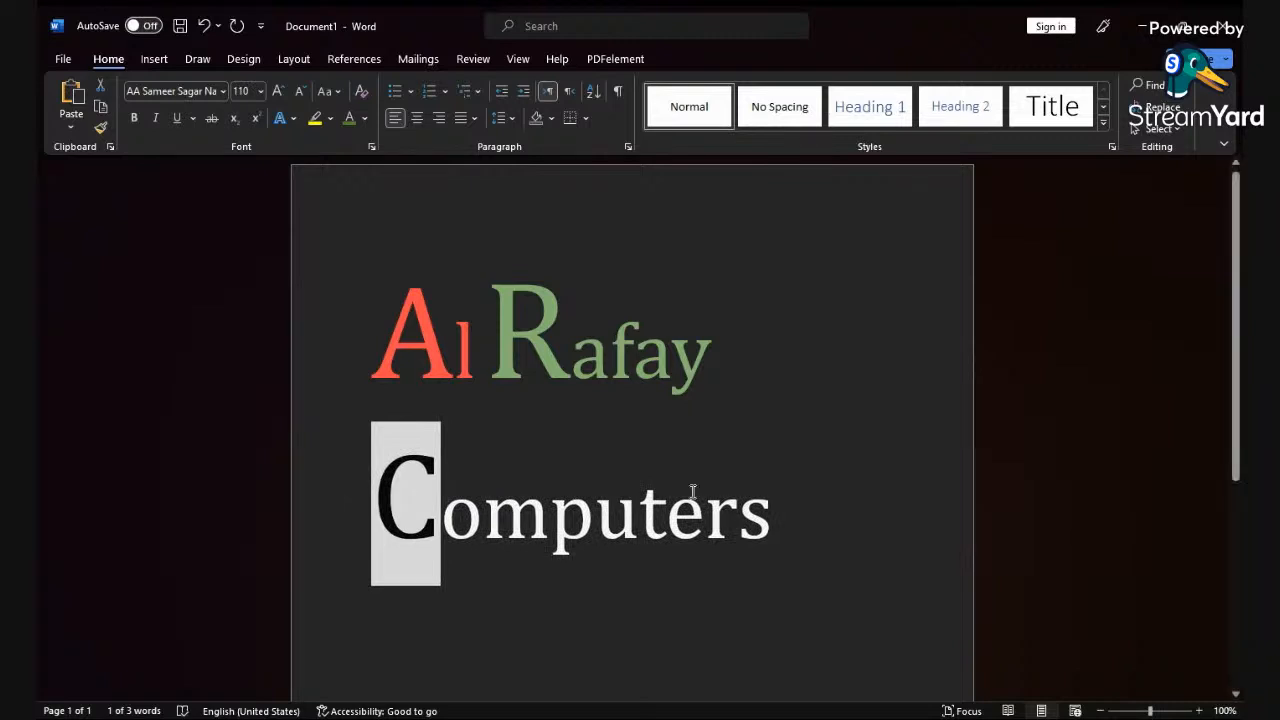
pyautogui.click(675, 381)
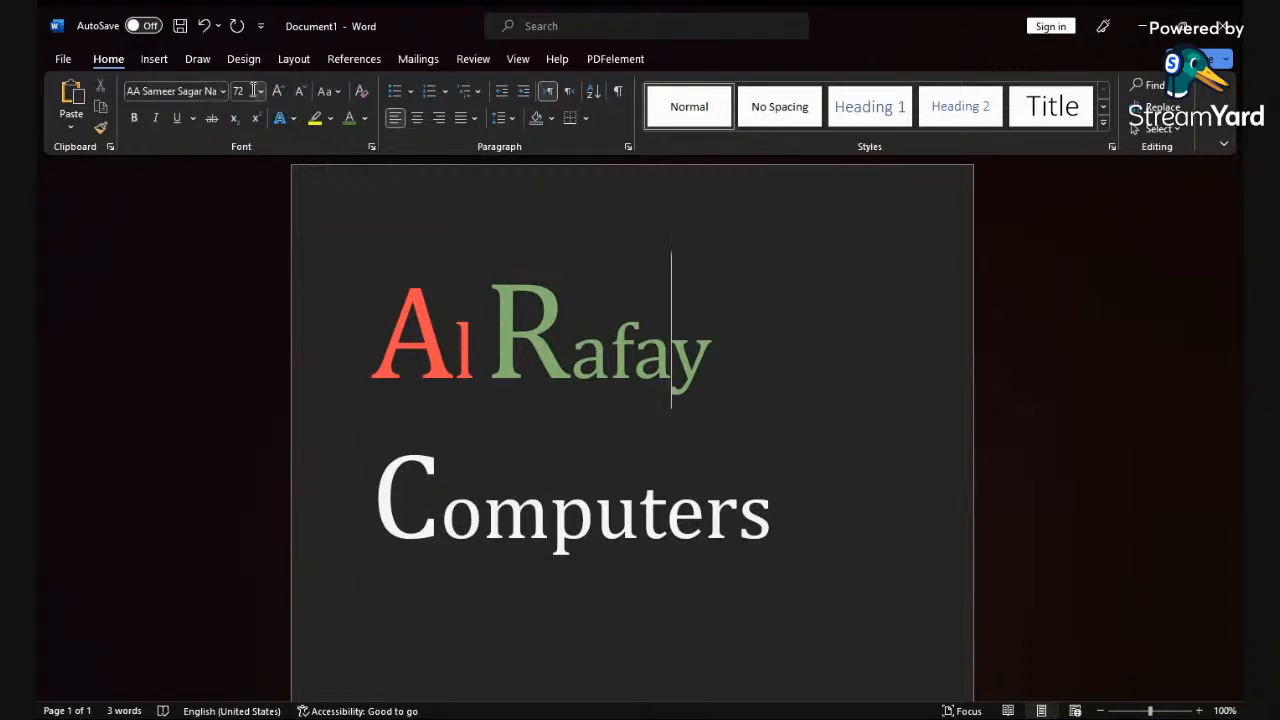
# Step: Change the case of the whole text to tOGGLE cASE
pyautogui.click(338, 91)
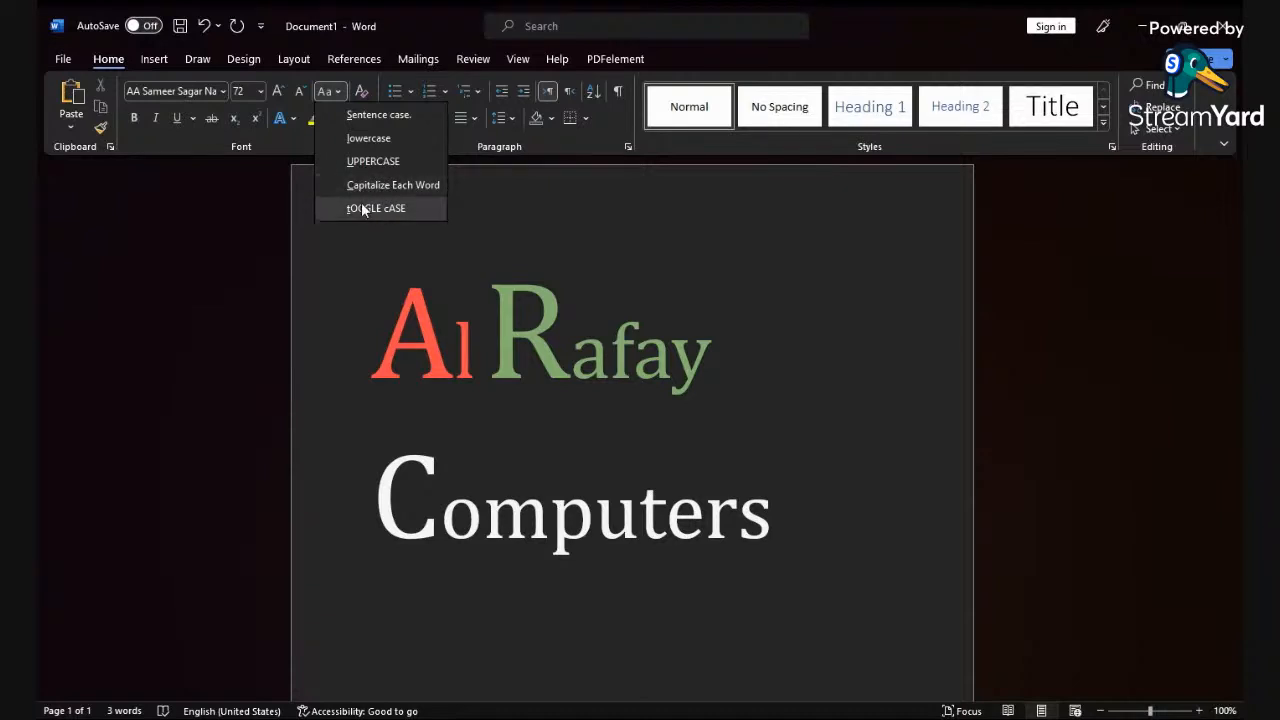
pyautogui.click(586, 469)
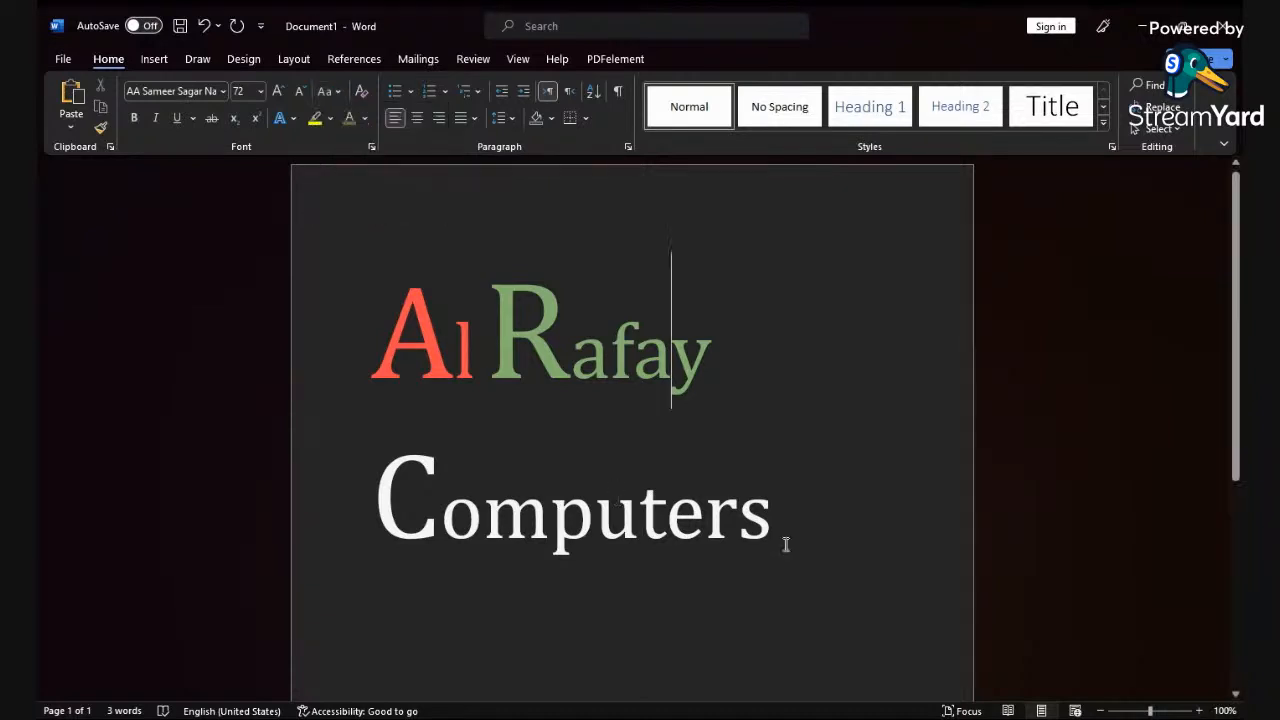
pyautogui.moveTo(771, 523); pyautogui.dragTo(309, 349)
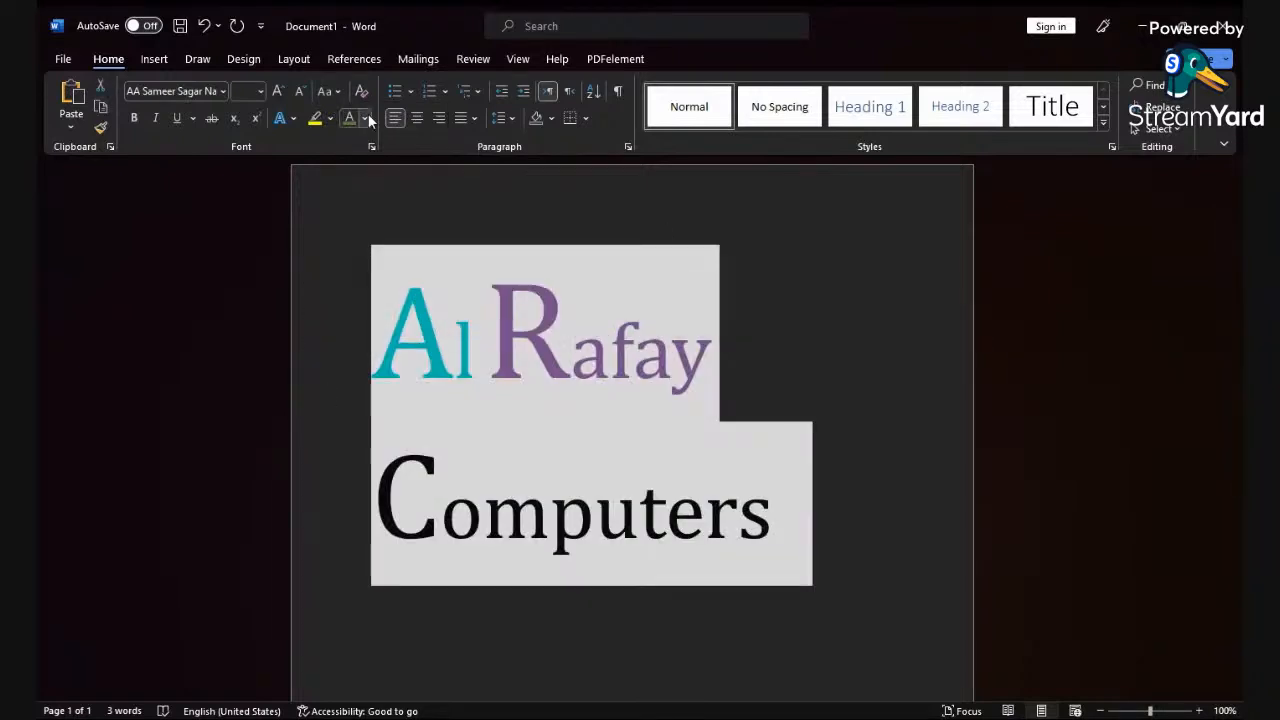
pyautogui.click(328, 91)
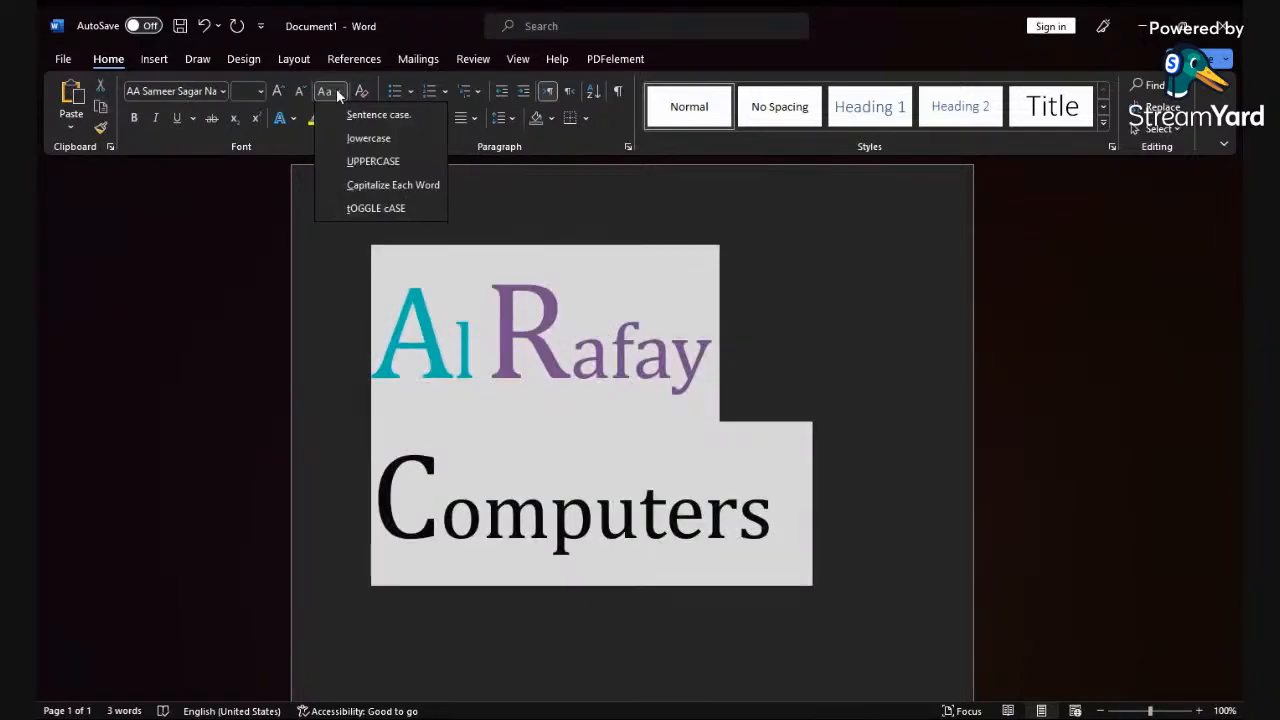
pyautogui.click(362, 205)
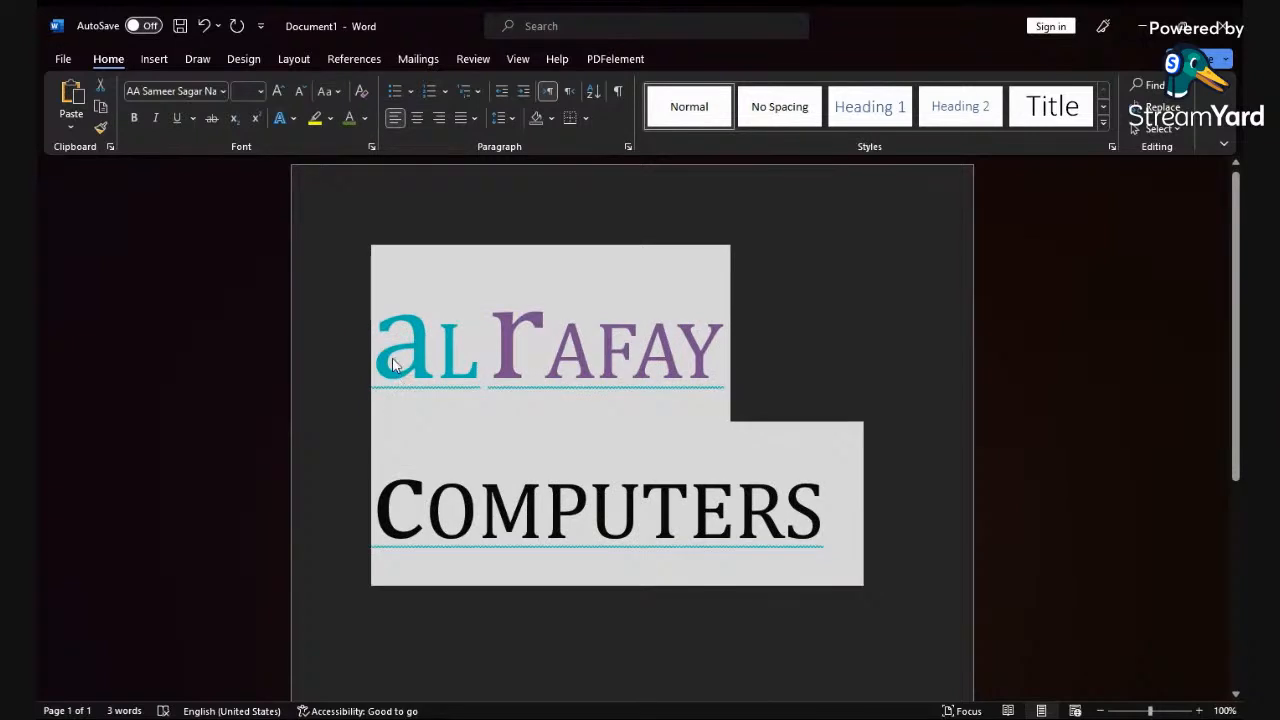
# Step: Convert the whole text to lowercase, and change its case to Capitalize Each Word
pyautogui.hotkey('ctrl', 'a')
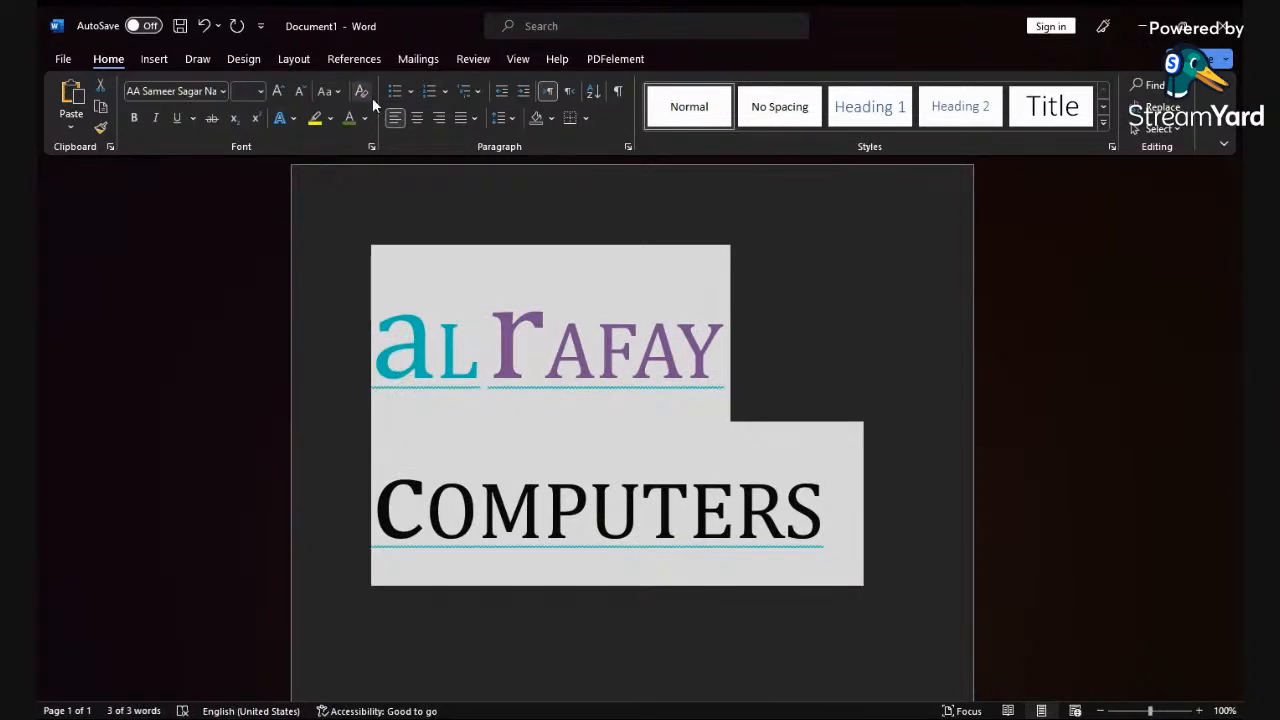
pyautogui.click(338, 91)
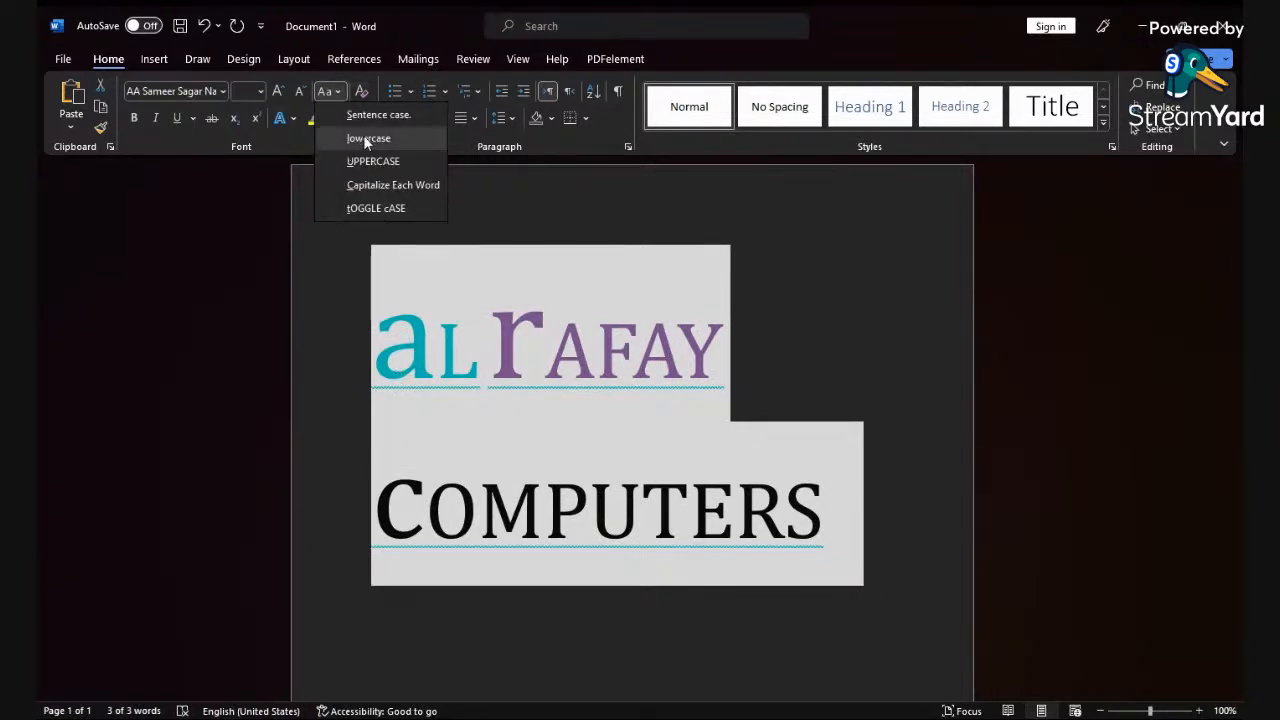
pyautogui.click(363, 138)
pyautogui.click(338, 91)
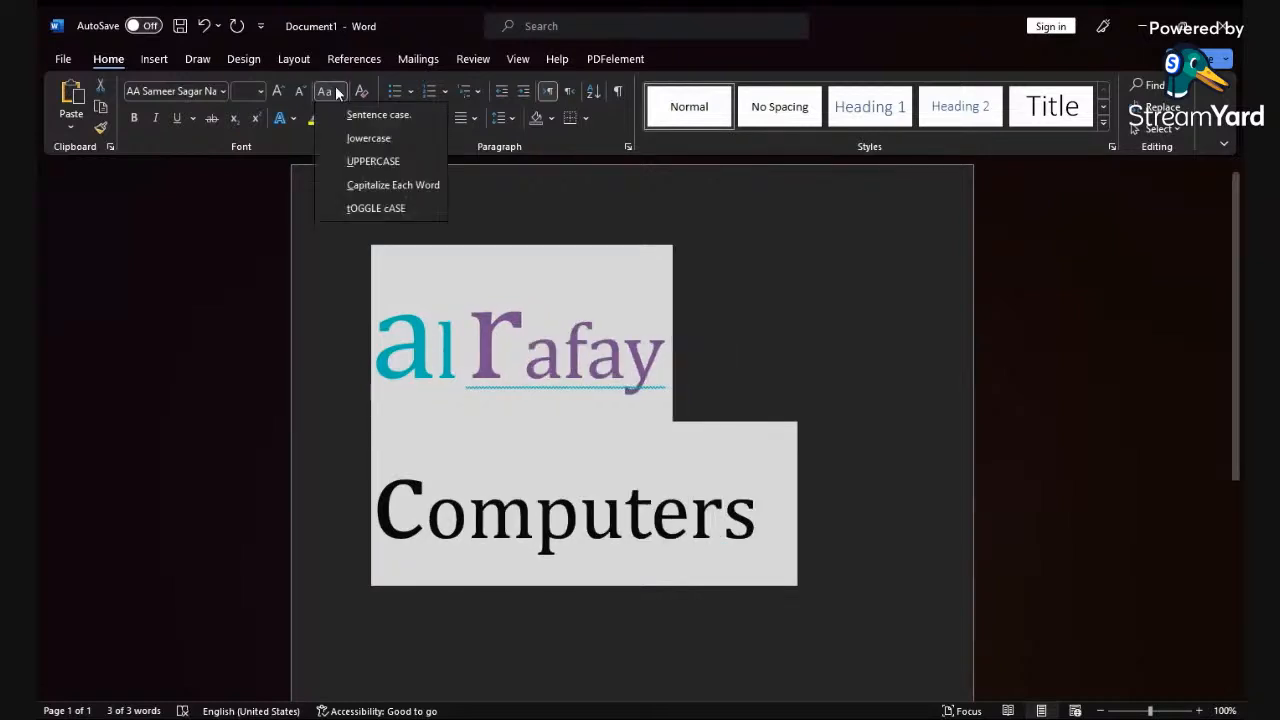
pyautogui.click(364, 185)
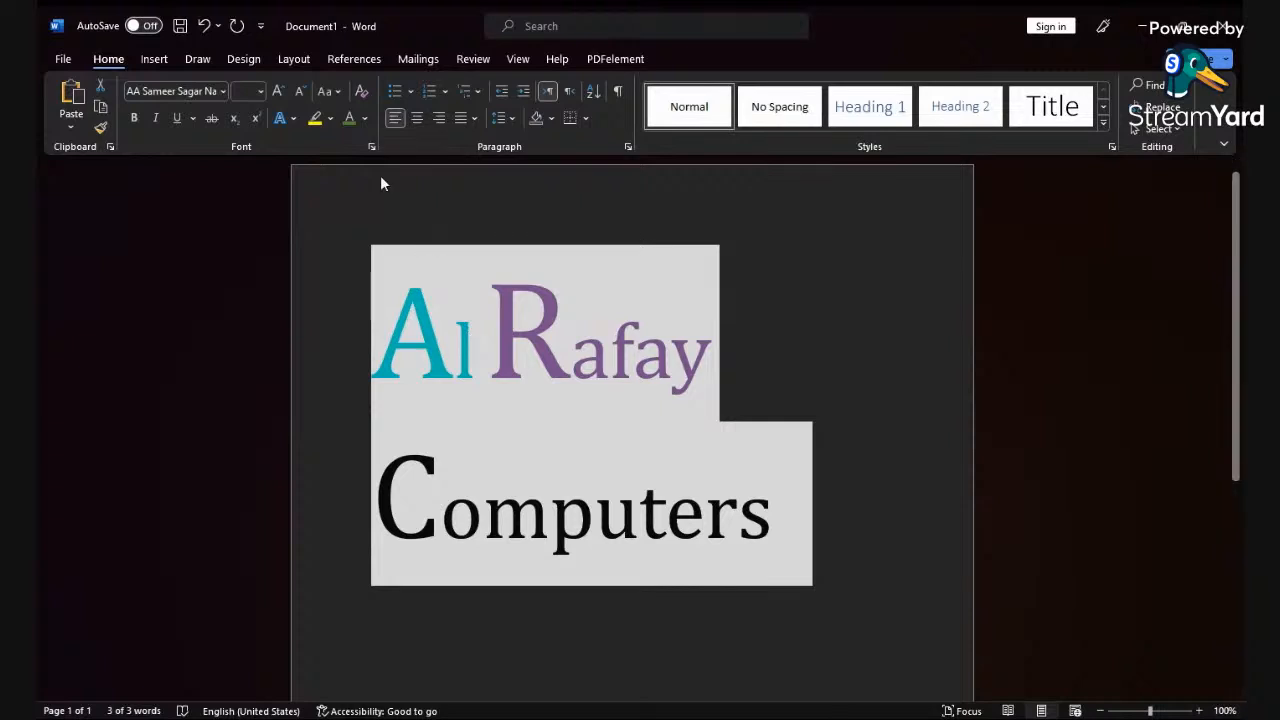
# Step: Make the whole text bold
pyautogui.click(135, 119)
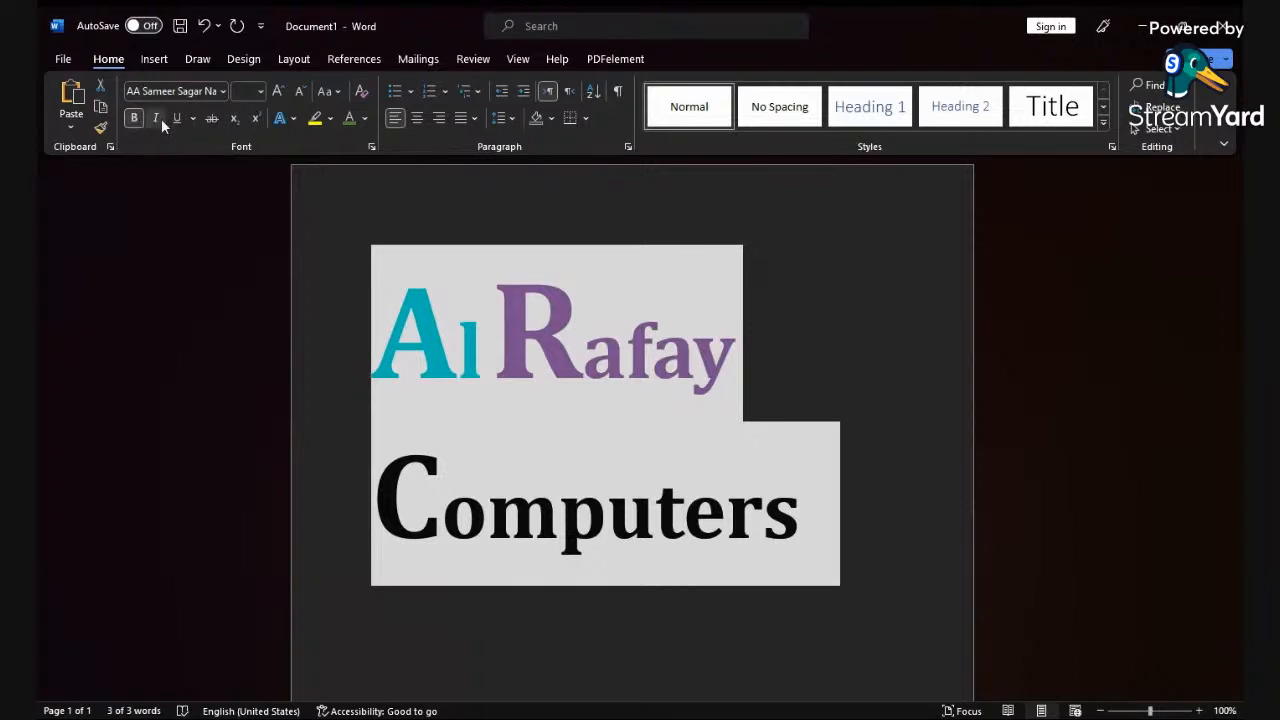
# Step: Make the whole text italic
pyautogui.click(157, 118)
pyautogui.click(157, 118)
pyautogui.click(157, 118)
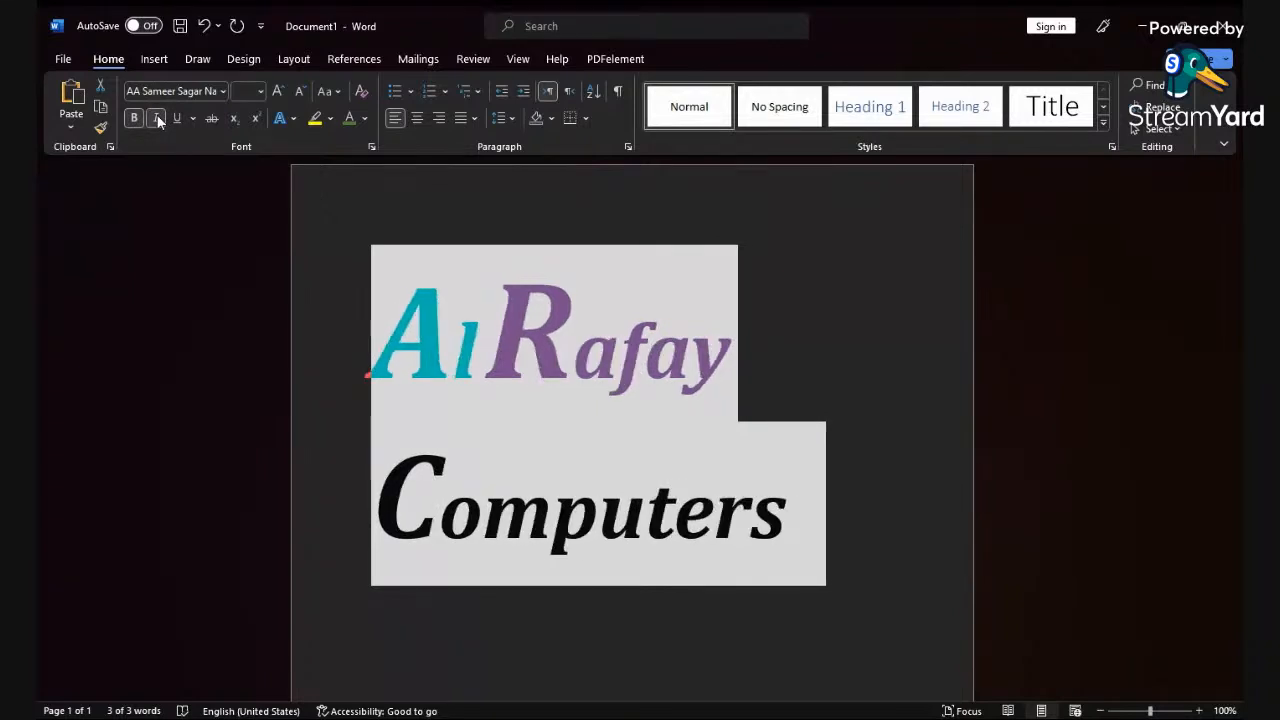
pyautogui.click(157, 118)
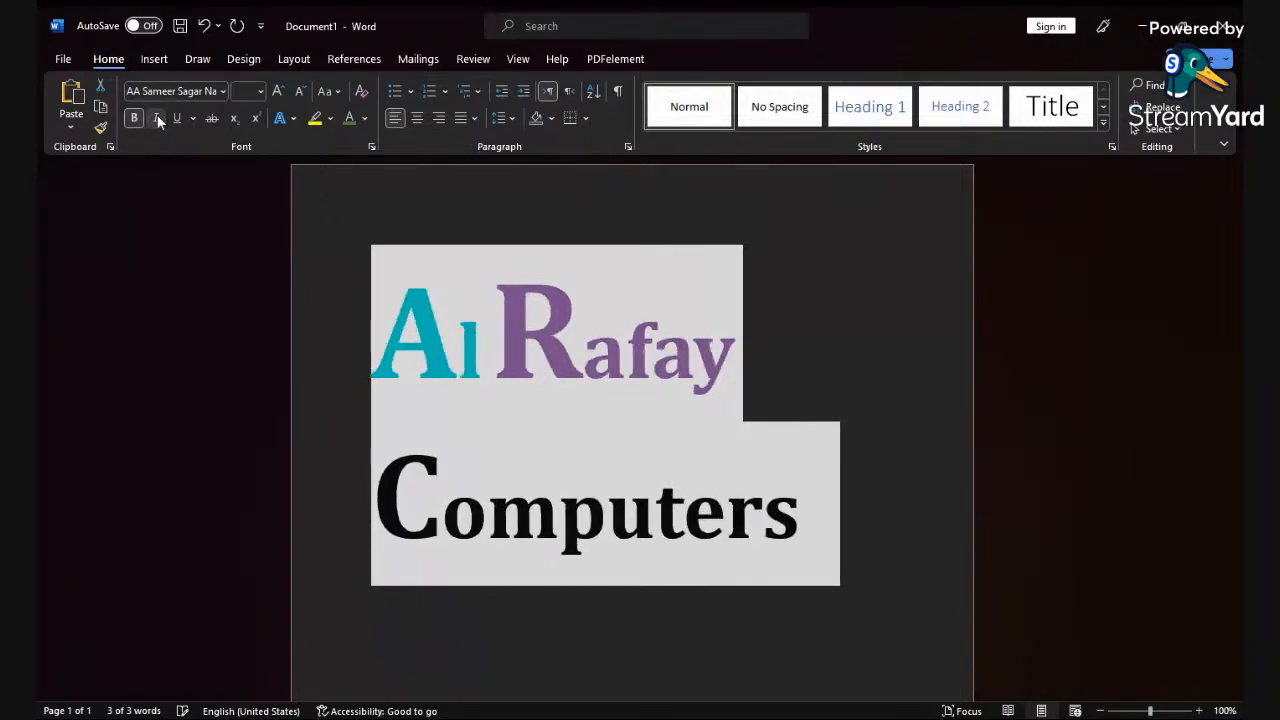
pyautogui.click(157, 118)
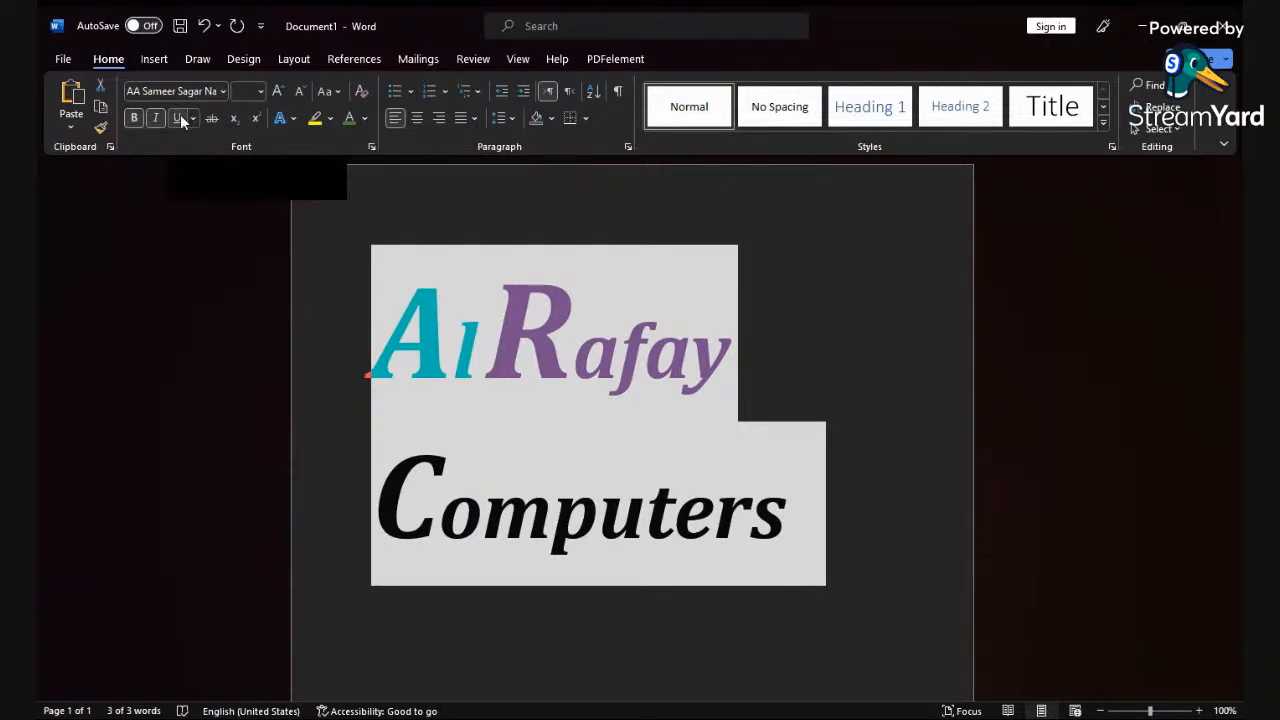
# Step: Underline the whole text
pyautogui.click(180, 117)
pyautogui.click(180, 117)
pyautogui.click(180, 116)
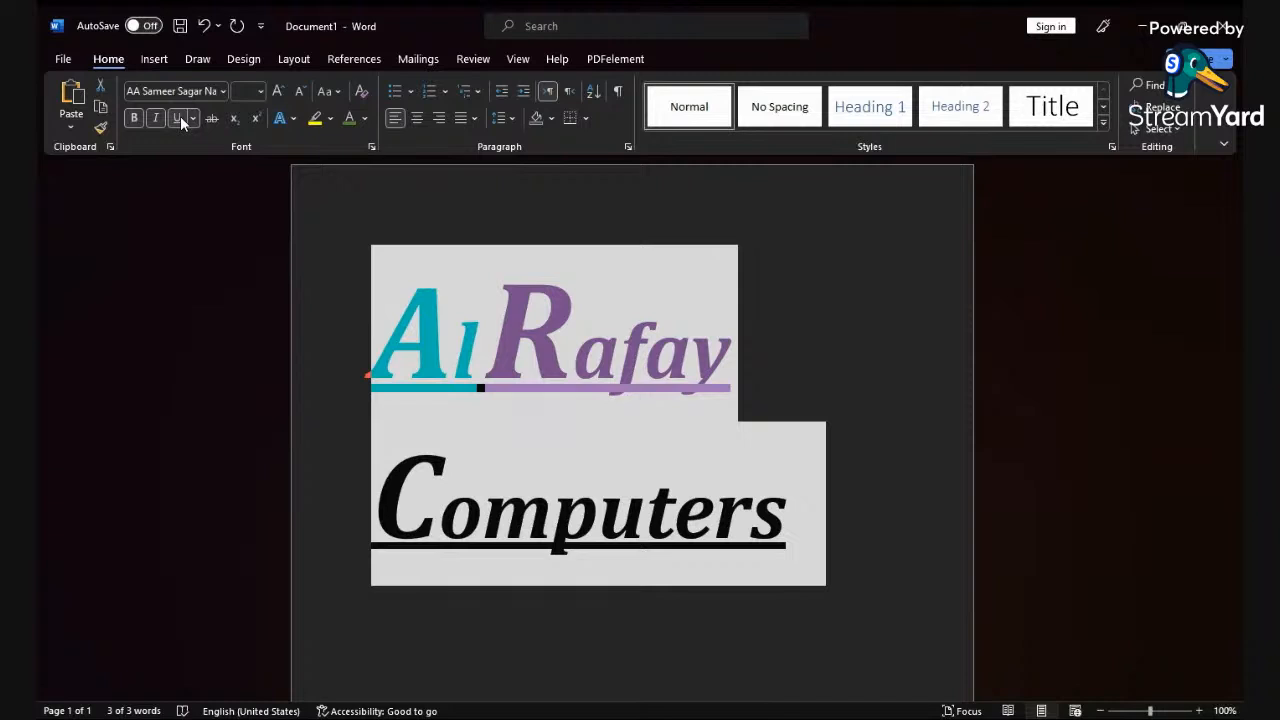
# Step: Look through the underline styles and the additional underline options in the Font dialog without changing anything
pyautogui.click(193, 118)
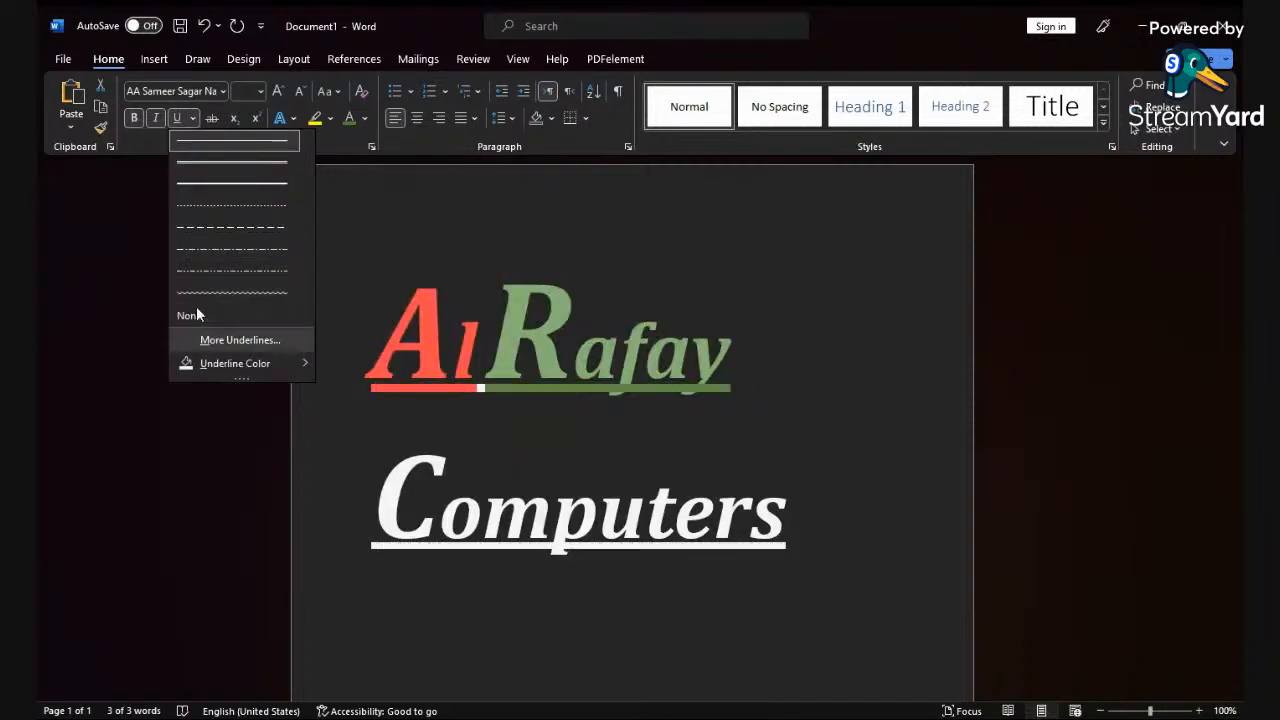
pyautogui.moveTo(218, 366)
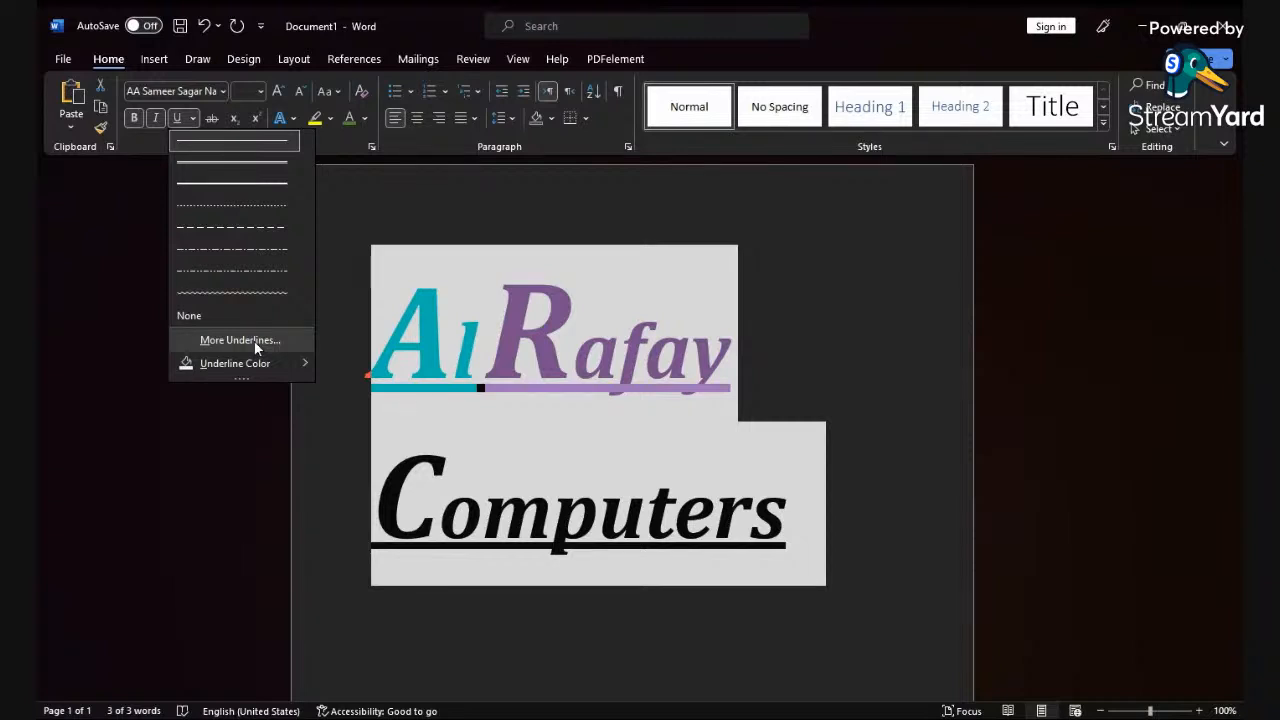
pyautogui.click(254, 341)
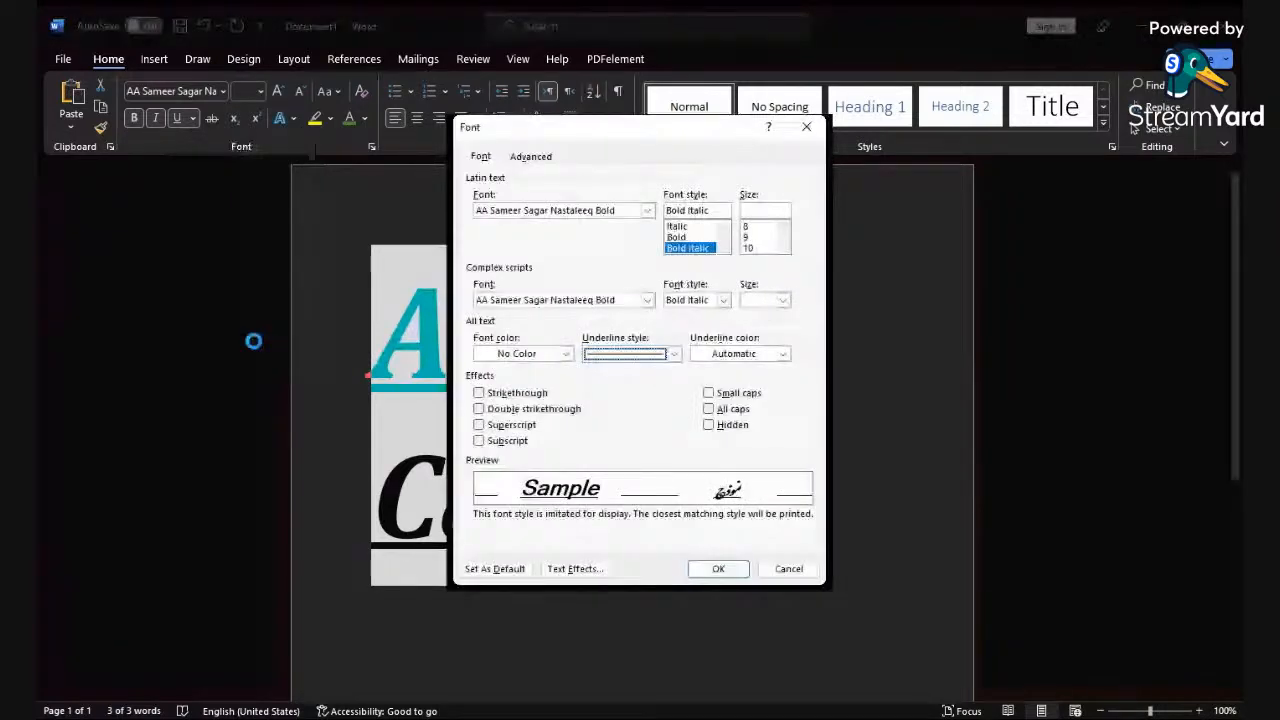
pyautogui.click(789, 569)
# Step: Remove the underline from the whole text and deselect it
pyautogui.click(566, 494)
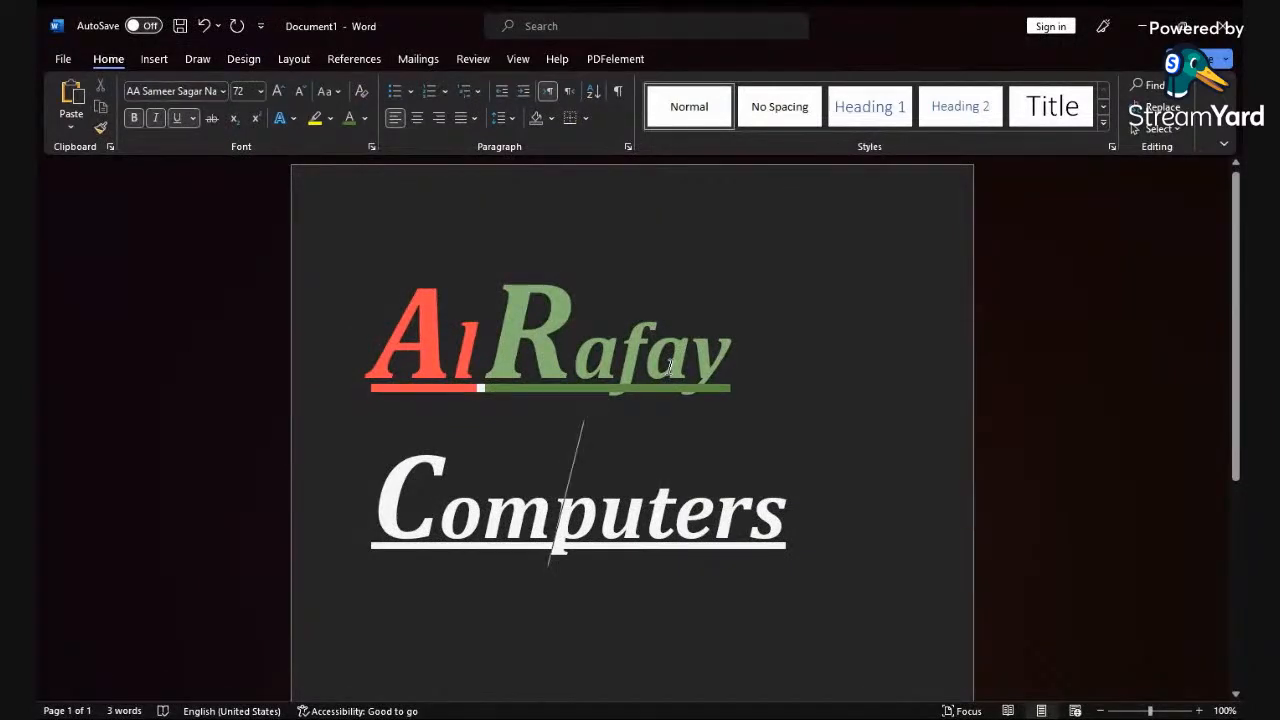
pyautogui.hotkey('ctrl', 'a')
pyautogui.click(640, 425)
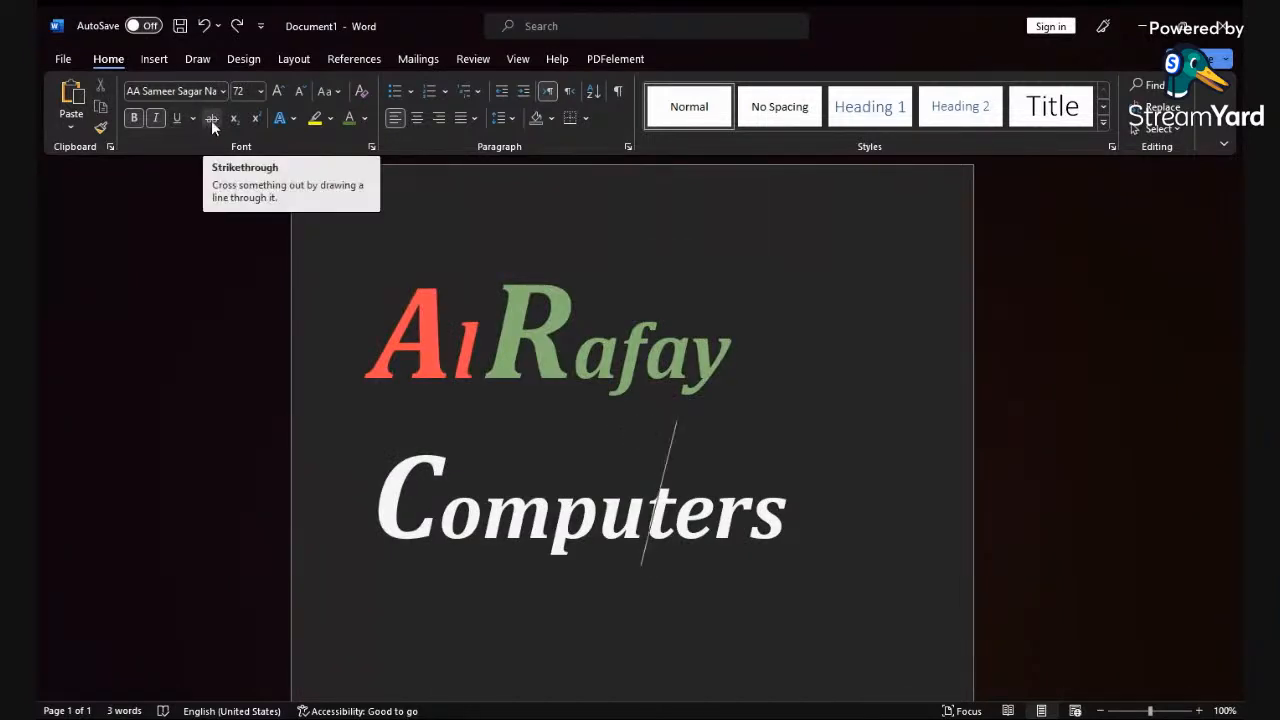
# Step: Apply strikethrough to "Al Rafay" and remove it again
pyautogui.moveTo(574, 345); pyautogui.dragTo(411, 363)
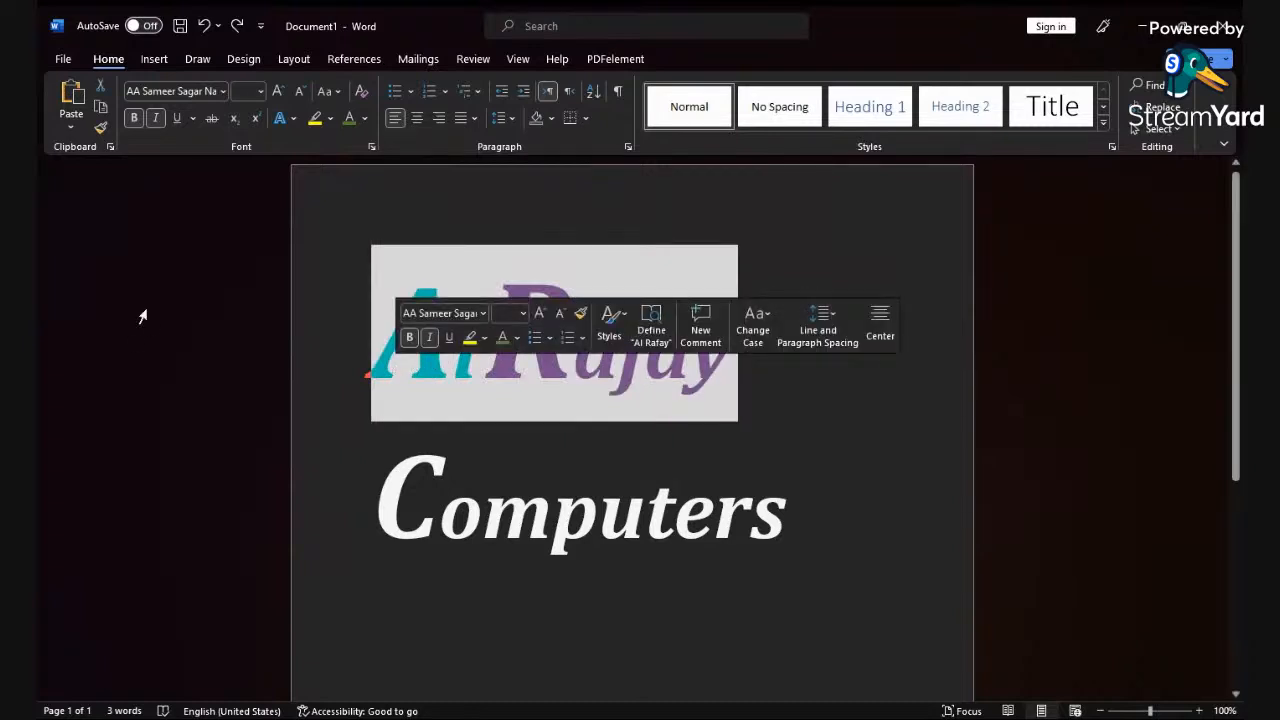
pyautogui.click(209, 117)
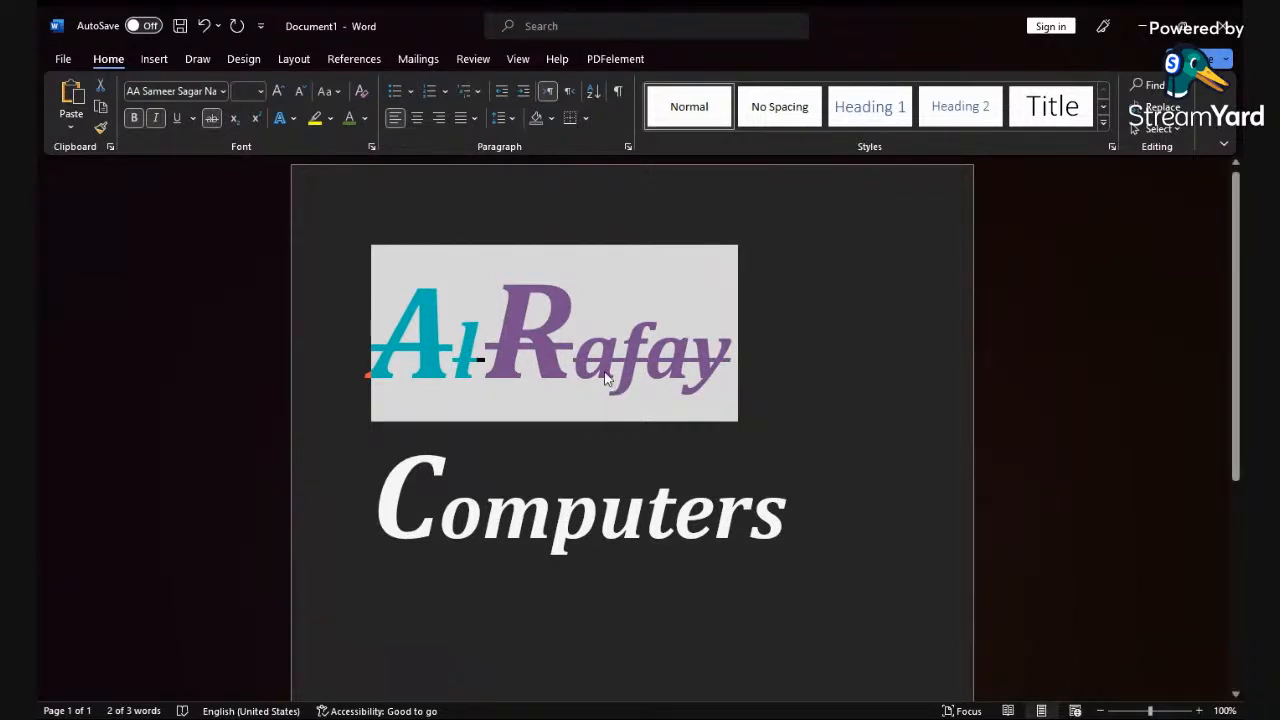
pyautogui.click(217, 117)
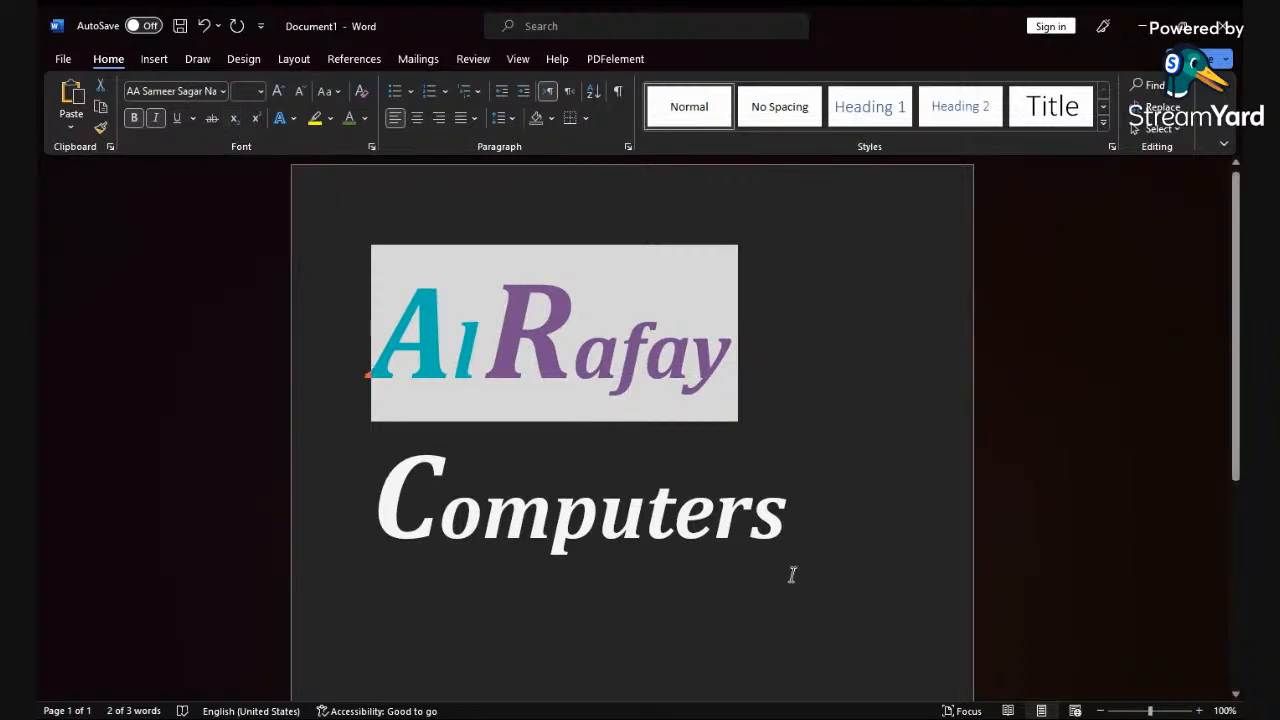
# Step: Add a new line reading "H2O" below "Computers"
pyautogui.click(792, 540)
pyautogui.press('Return')
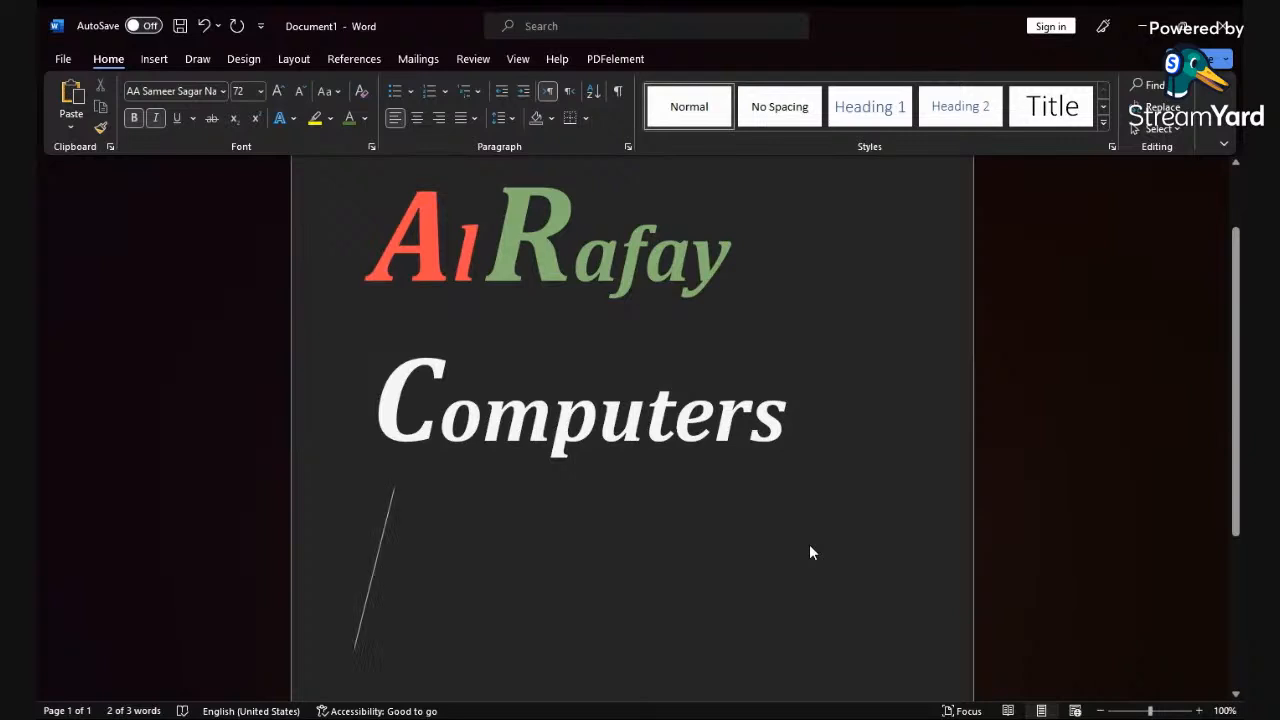
pyautogui.write('H')
pyautogui.press('Return')
pyautogui.write('o')
pyautogui.press('BackSpace')
pyautogui.press('BackSpace')
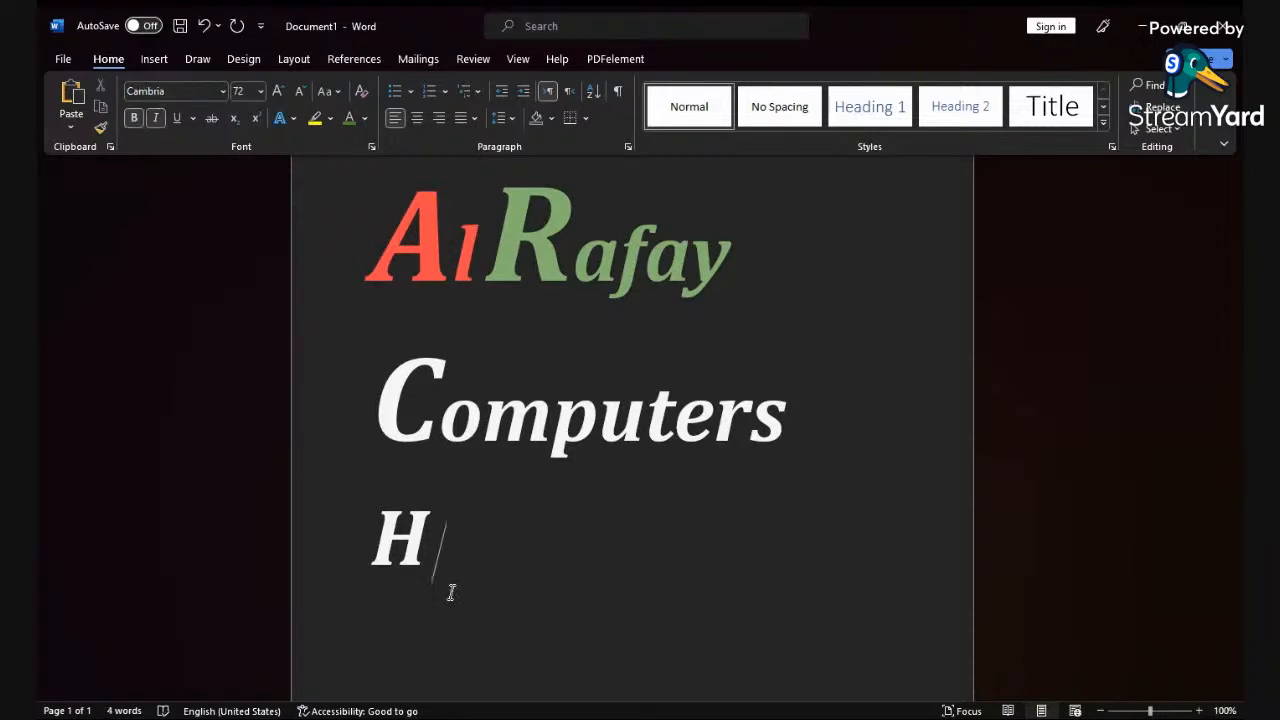
pyautogui.write('2')
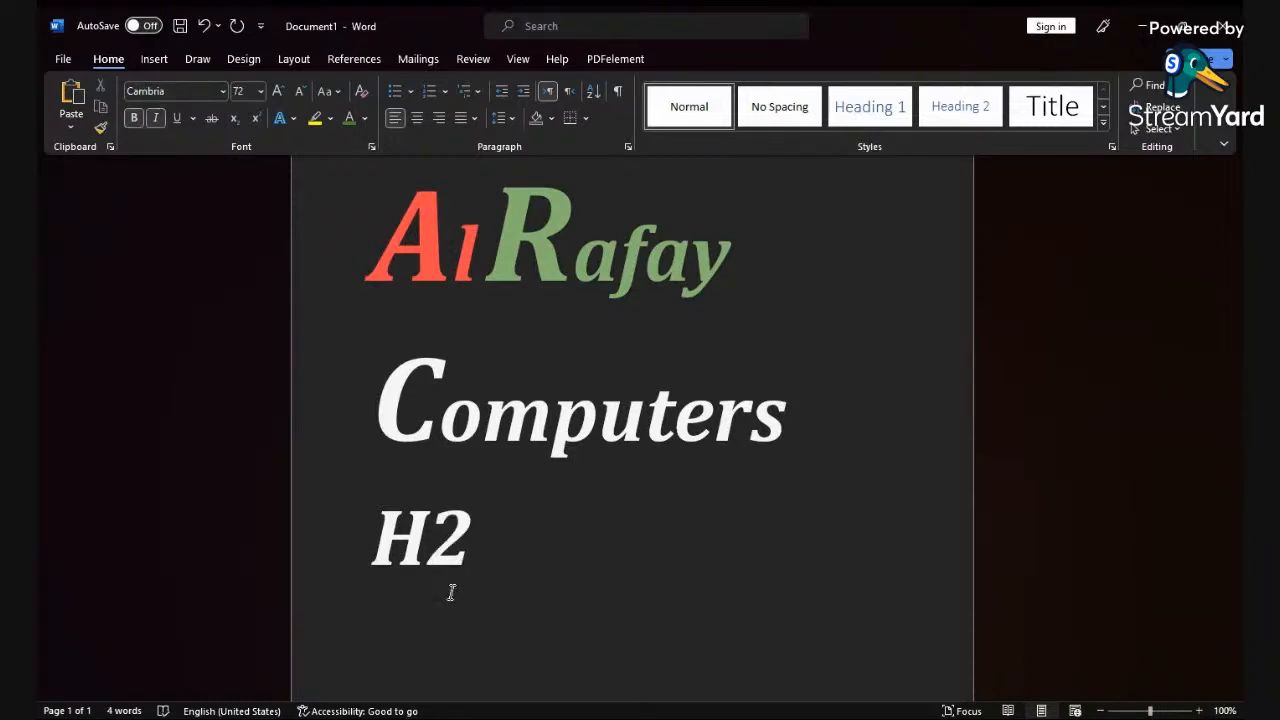
pyautogui.write('O')
# Step: Switch only the 2 in "H2O" between subscript, normal and superscript, ending with subscript
pyautogui.click(438, 560)
pyautogui.moveTo(462, 562); pyautogui.dragTo(430, 560)
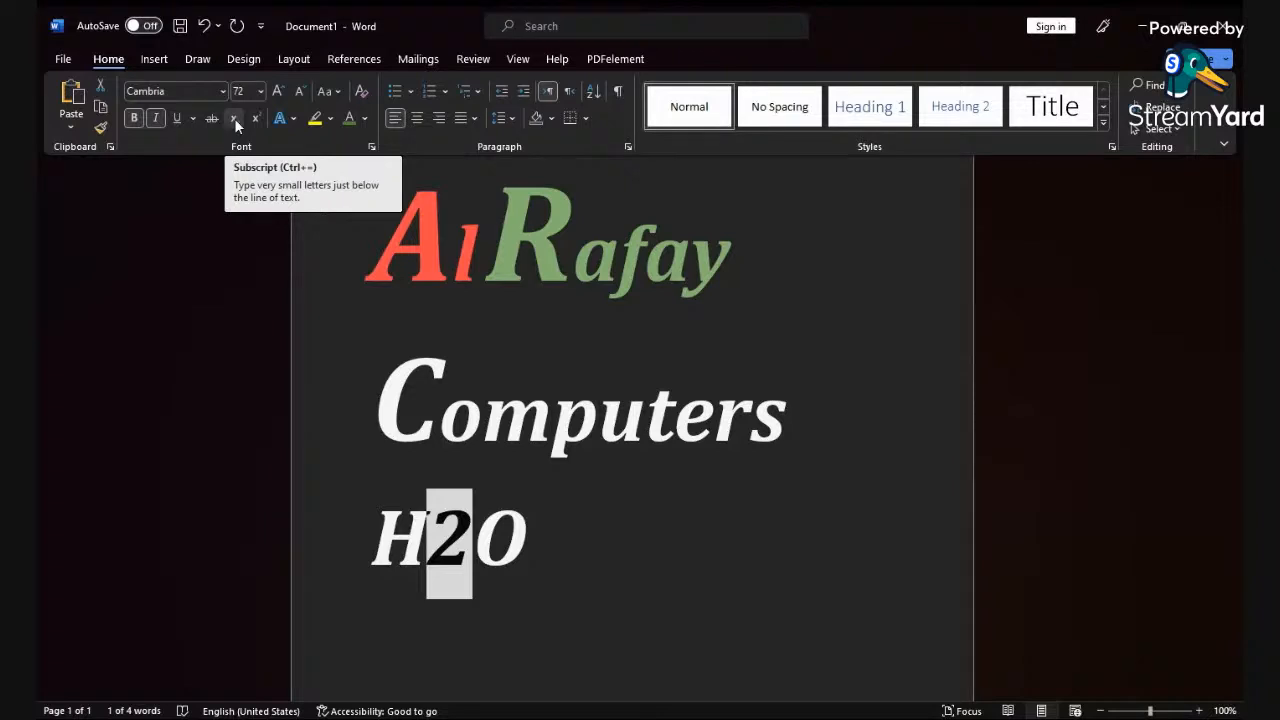
pyautogui.click(234, 118)
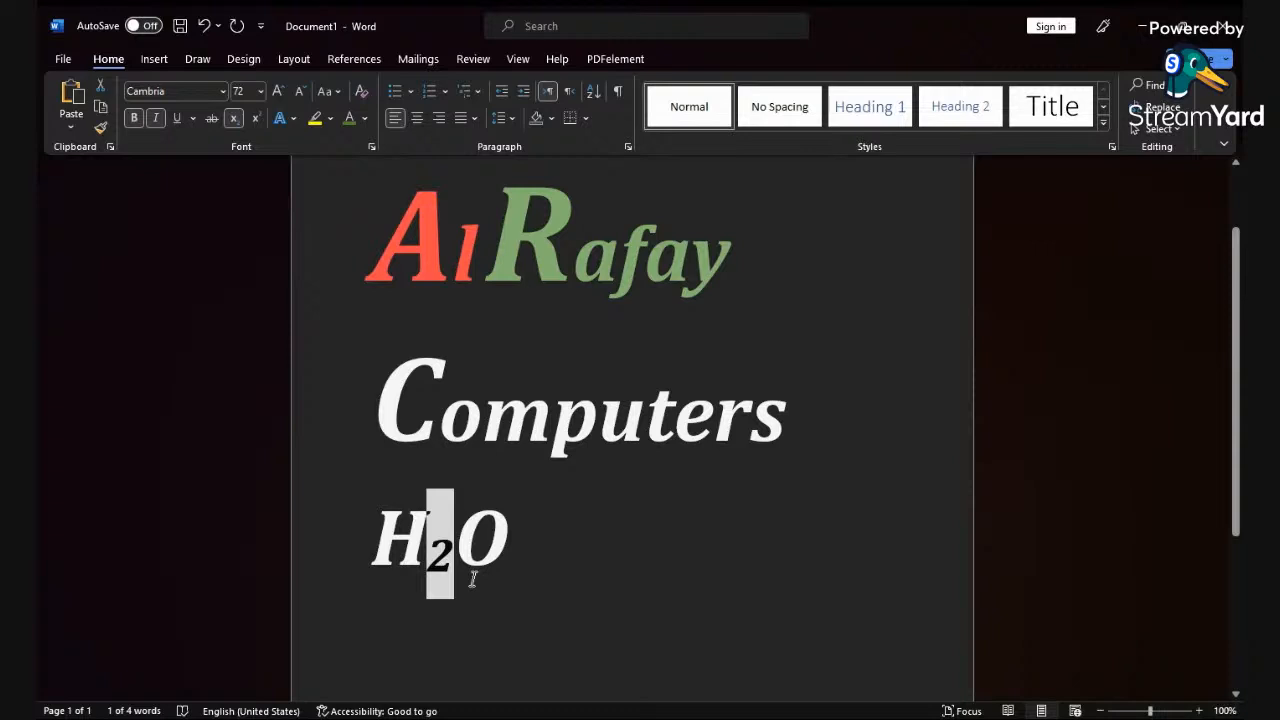
pyautogui.hotkey('ctrl', '=')
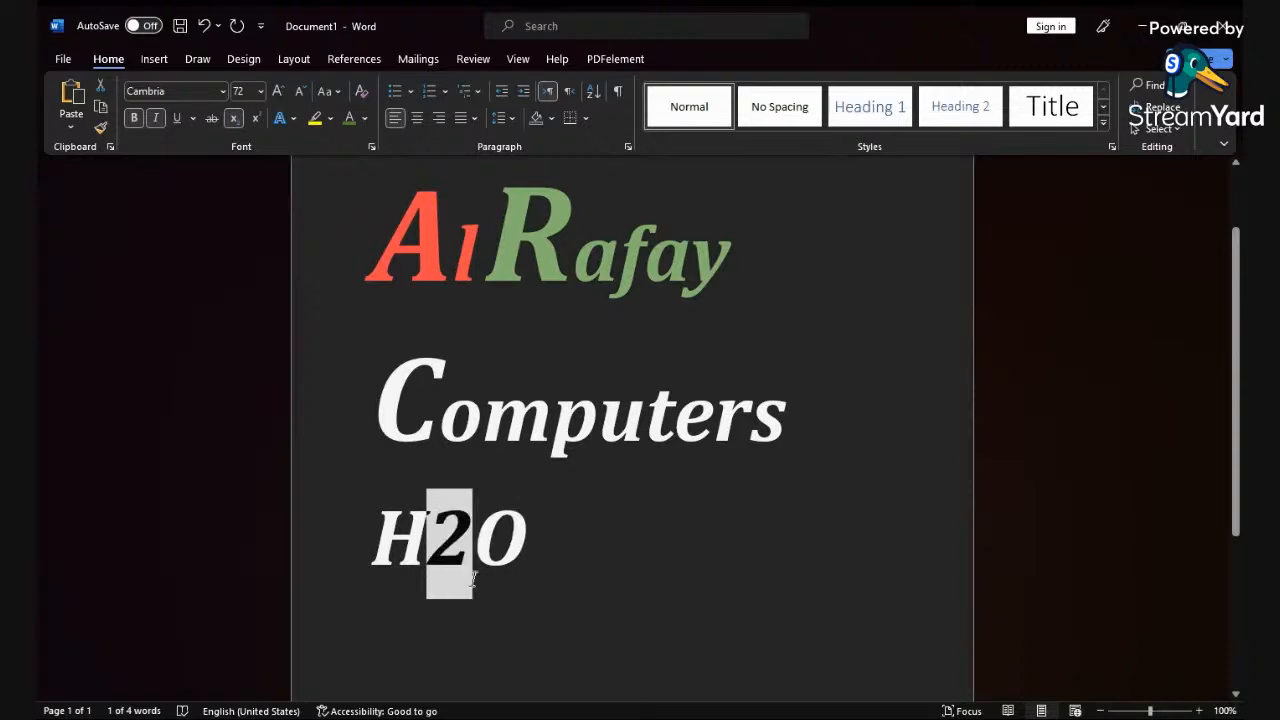
pyautogui.hotkey('ctrl', '=')
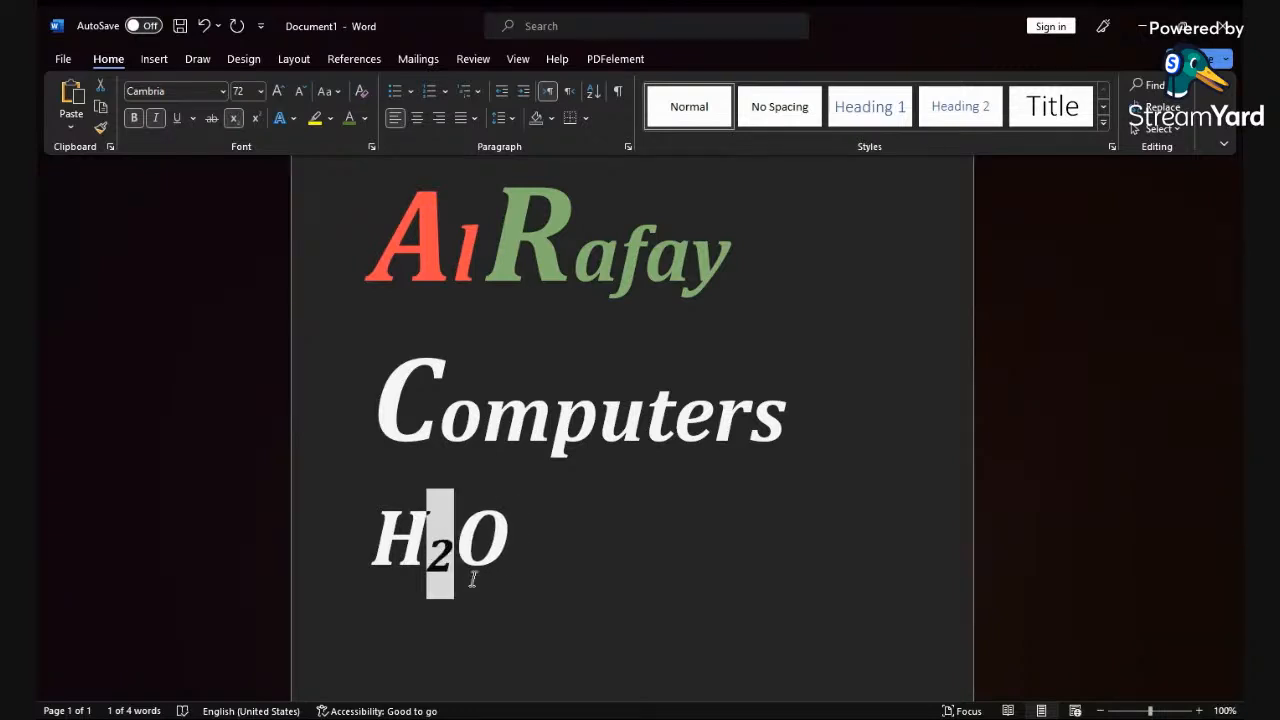
pyautogui.hotkey('ctrl', '=')
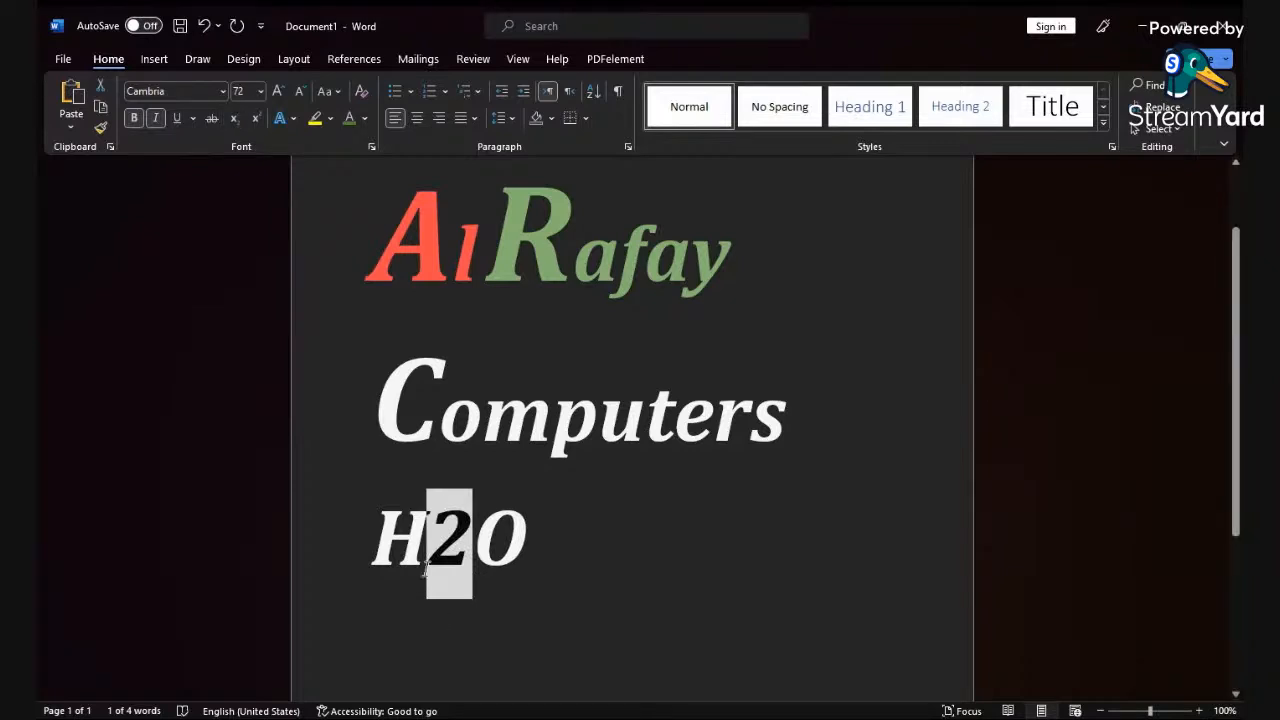
pyautogui.click(257, 119)
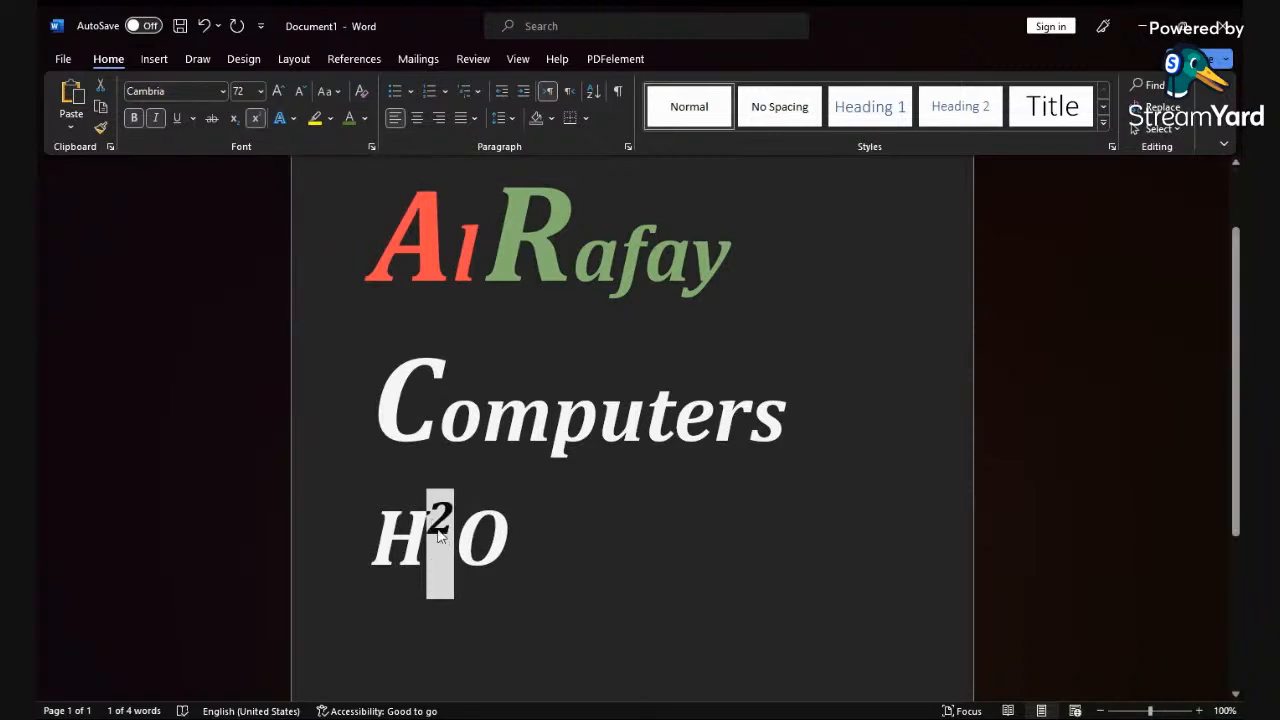
pyautogui.click(234, 118)
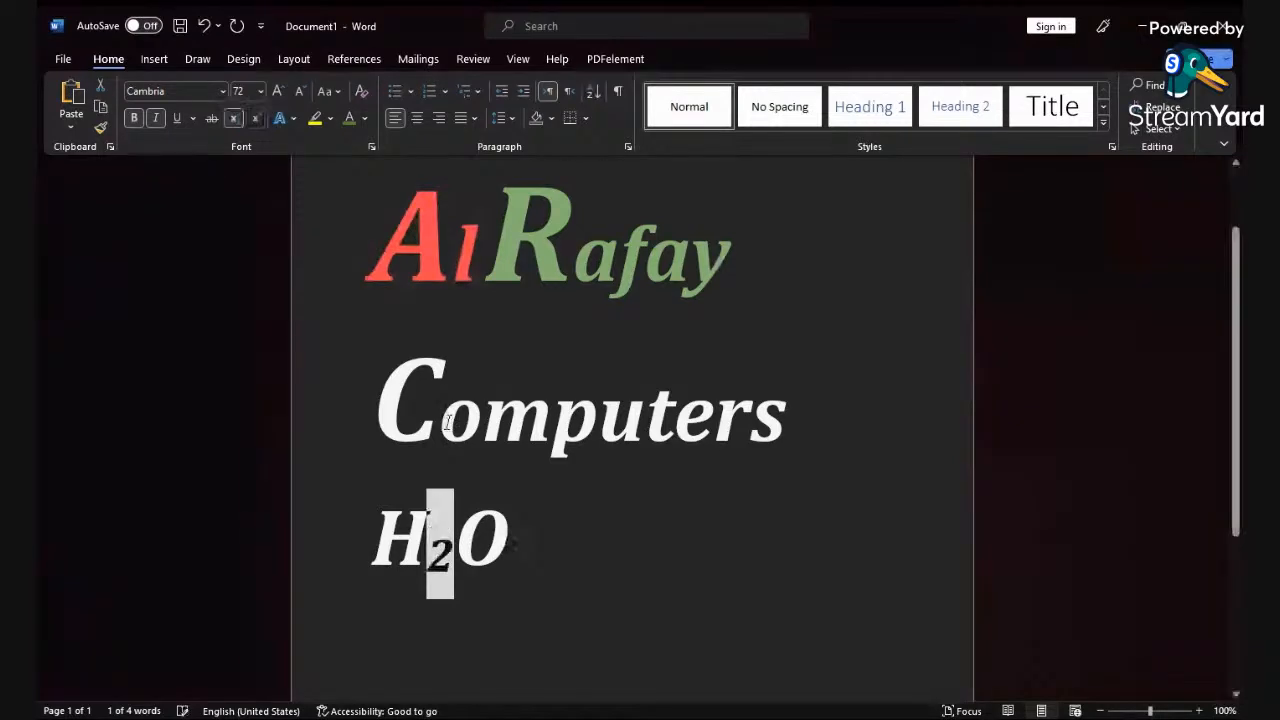
# Step: Add a new line reading "A2+b2+2ab" below the water formula
pyautogui.click(530, 545)
pyautogui.press('Return')
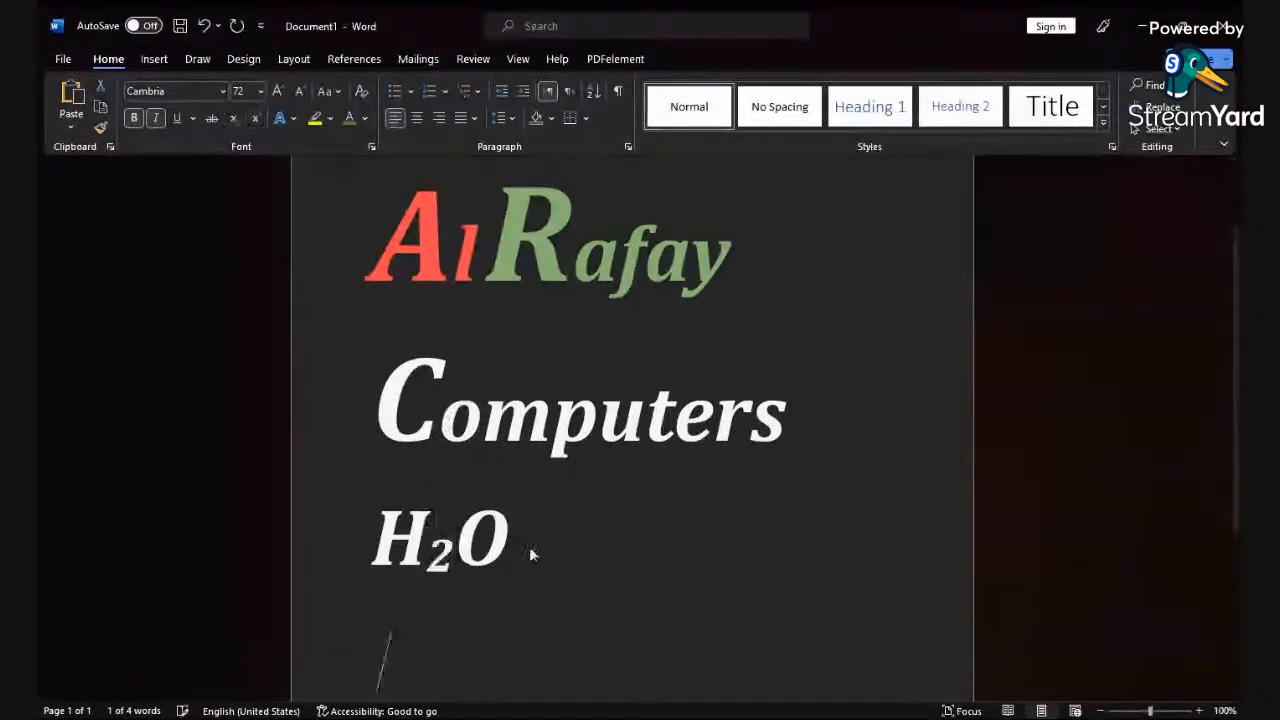
pyautogui.write('A2')
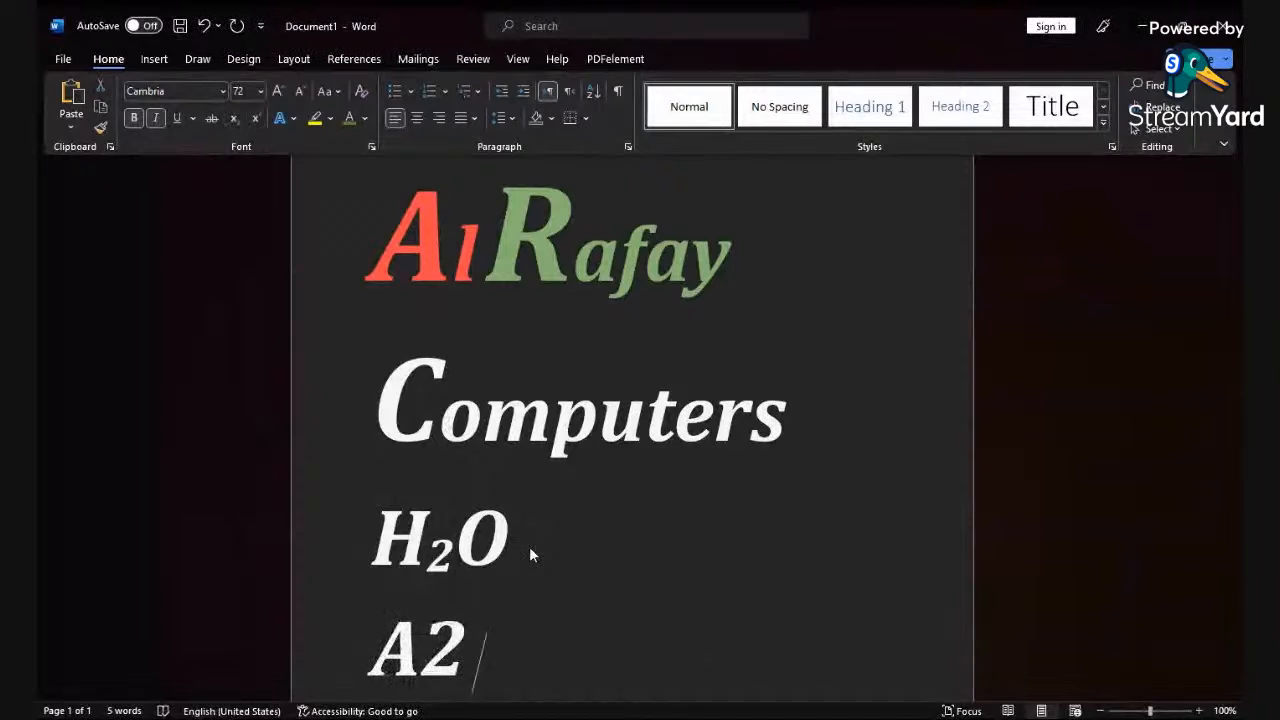
pyautogui.write('+')
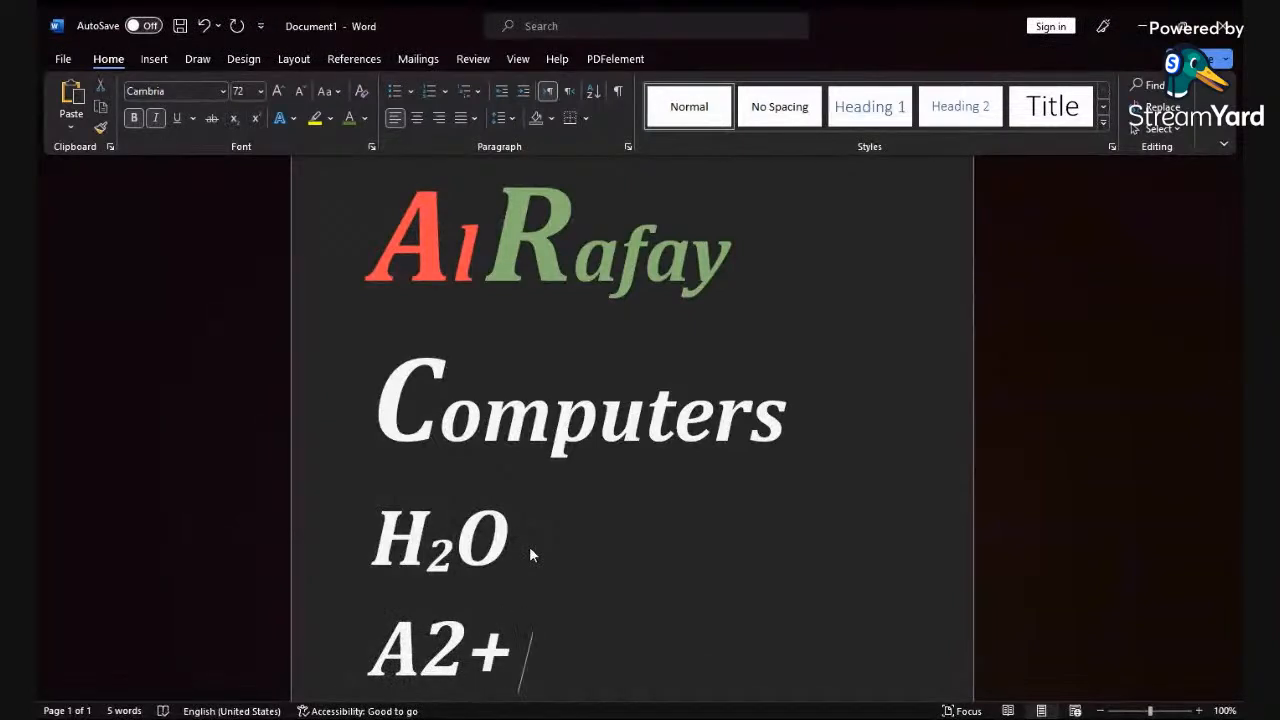
pyautogui.write('b')
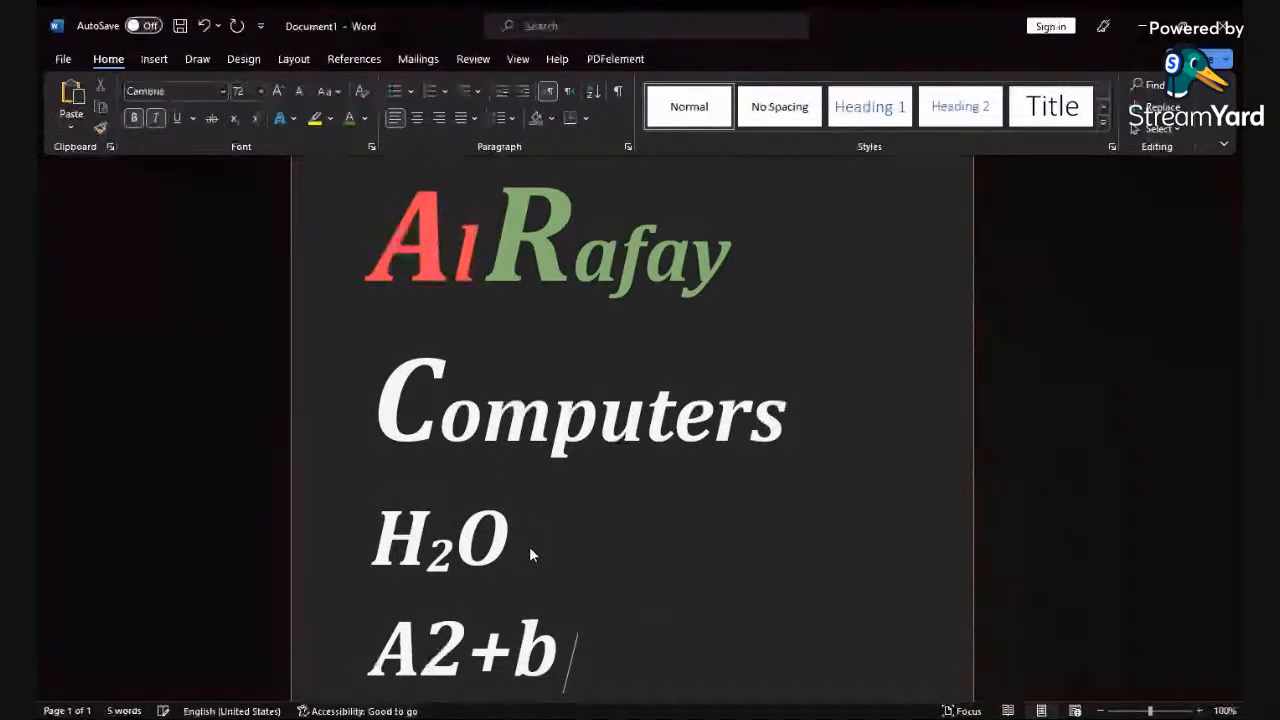
pyautogui.write('2+')
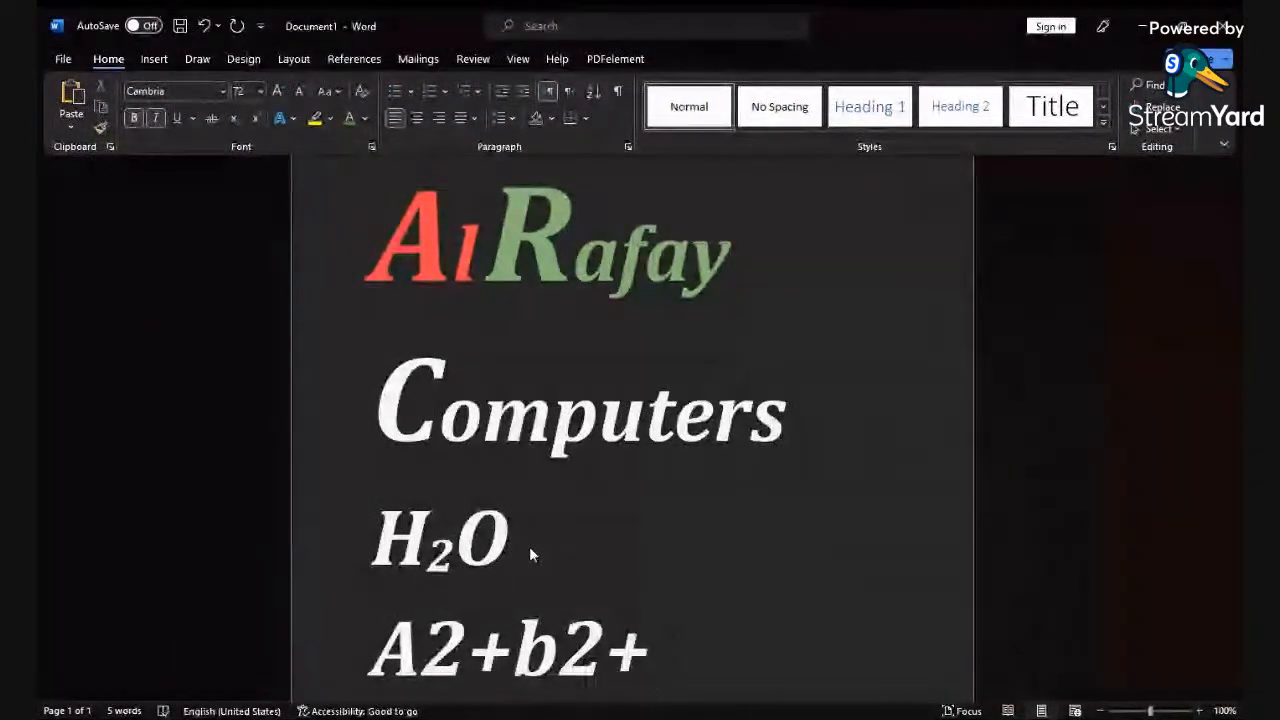
pyautogui.write('2ab')
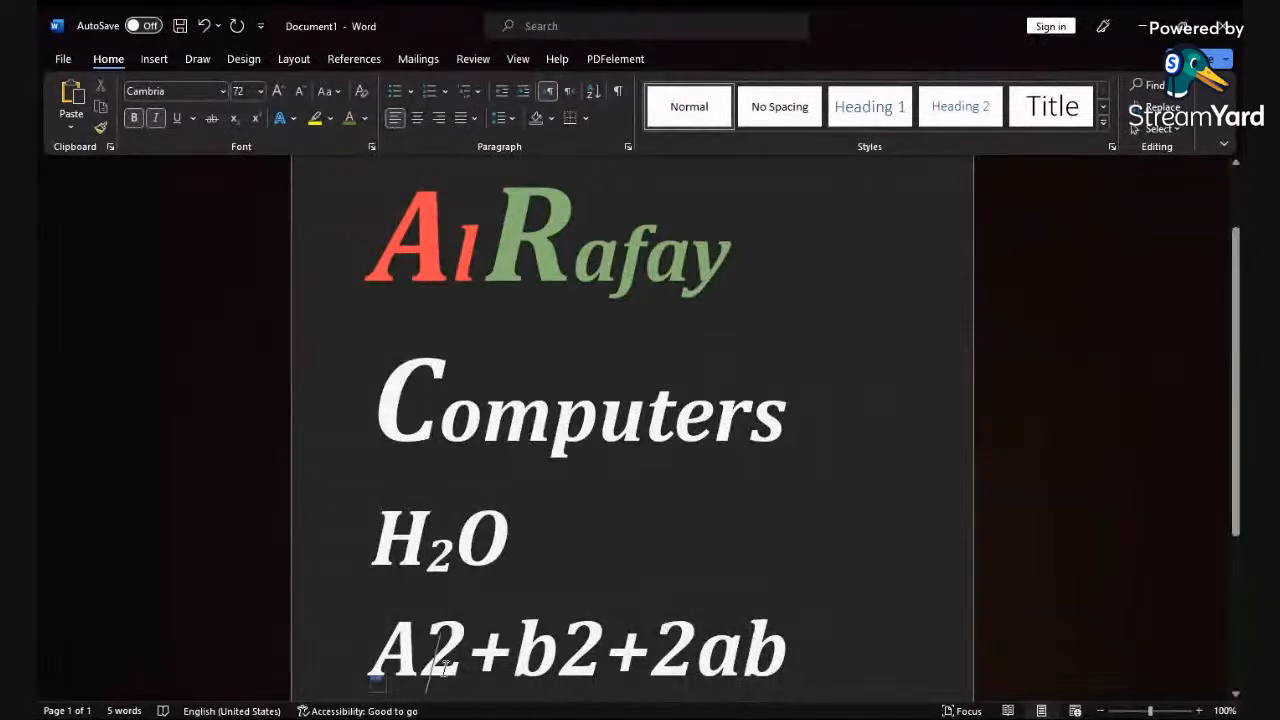
# Step: Make the 2 after "A" and the 2 after "b" in the last line superscript, and deselect the text
pyautogui.moveTo(420, 668); pyautogui.dragTo(464, 668)
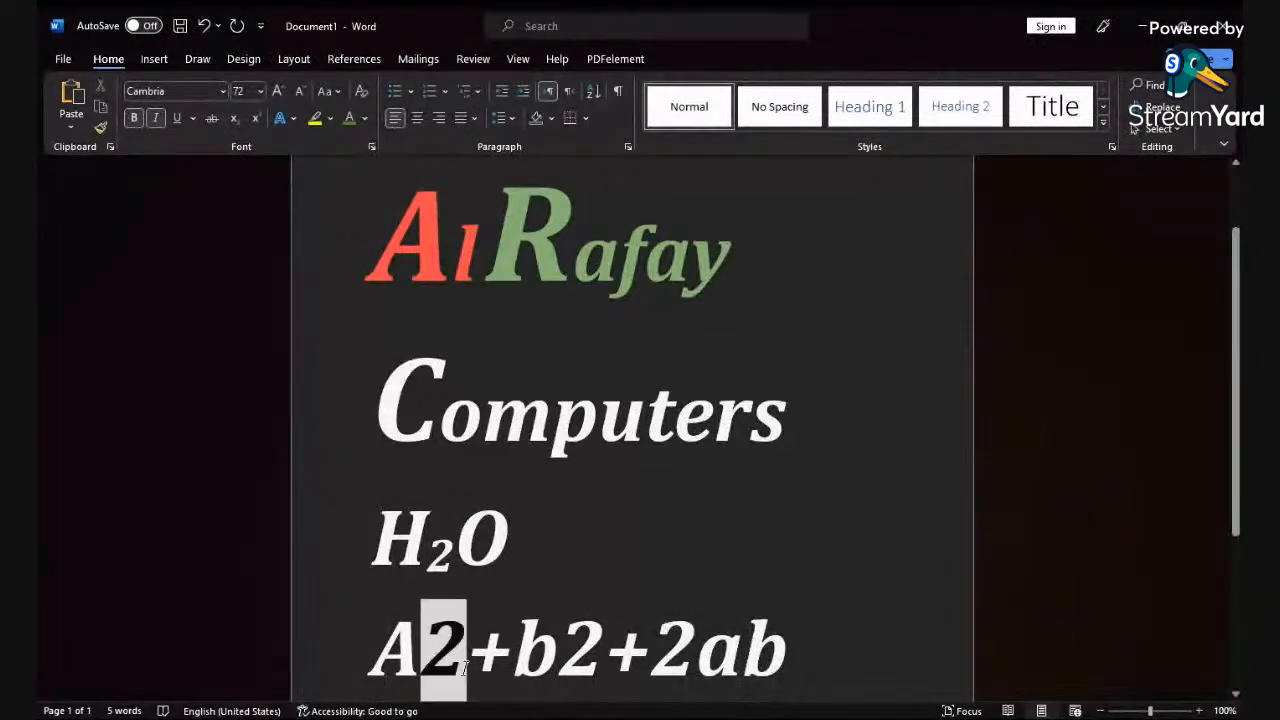
pyautogui.click(255, 118)
pyautogui.moveTo(541, 668); pyautogui.dragTo(585, 668)
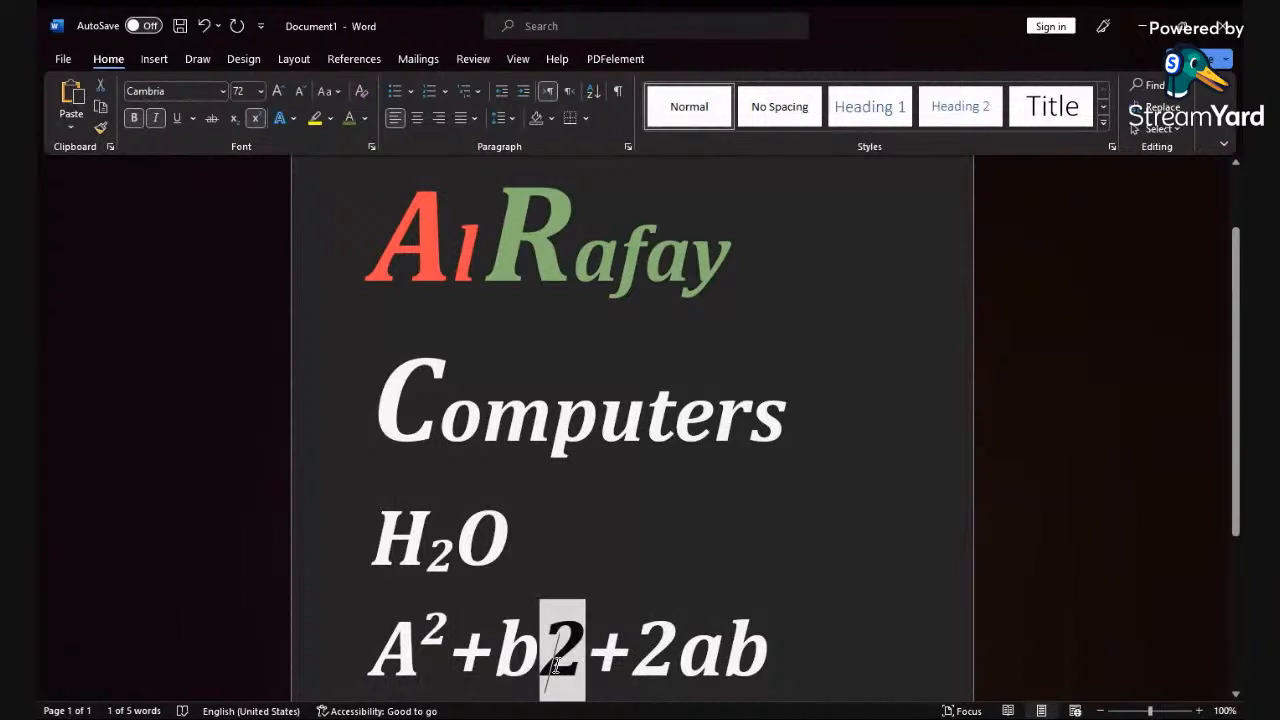
pyautogui.click(259, 114)
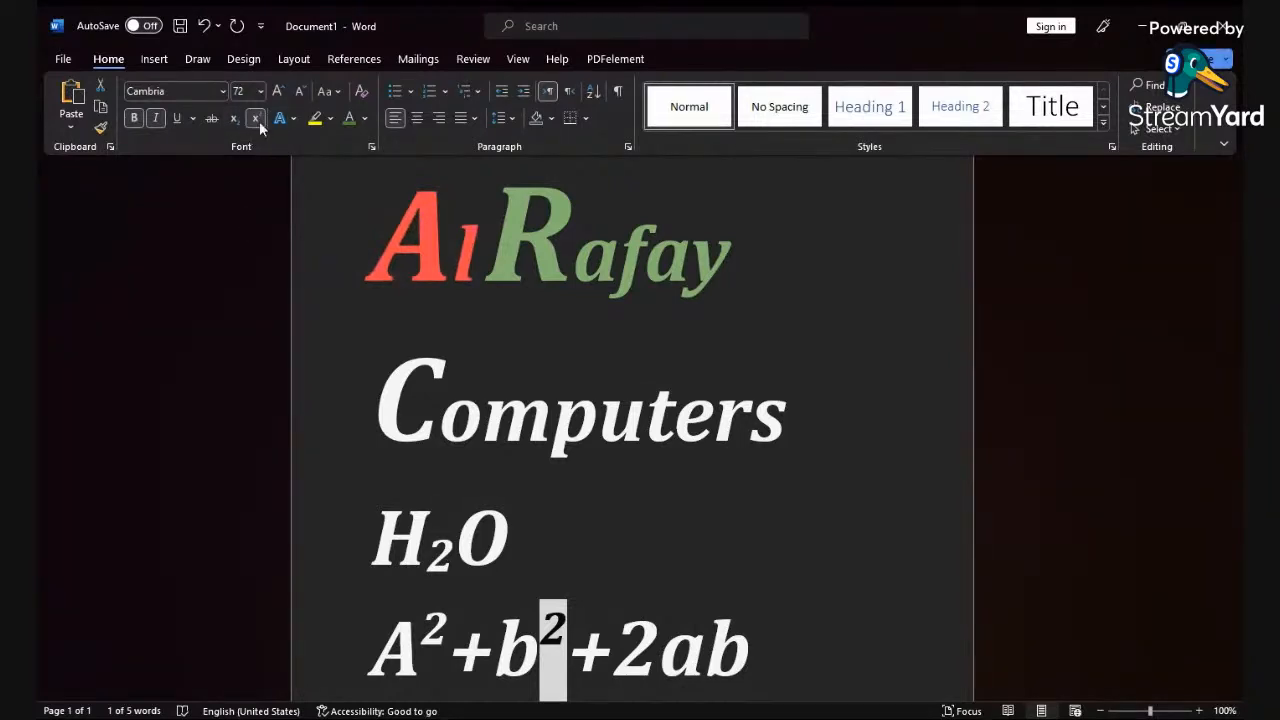
pyautogui.click(558, 532)
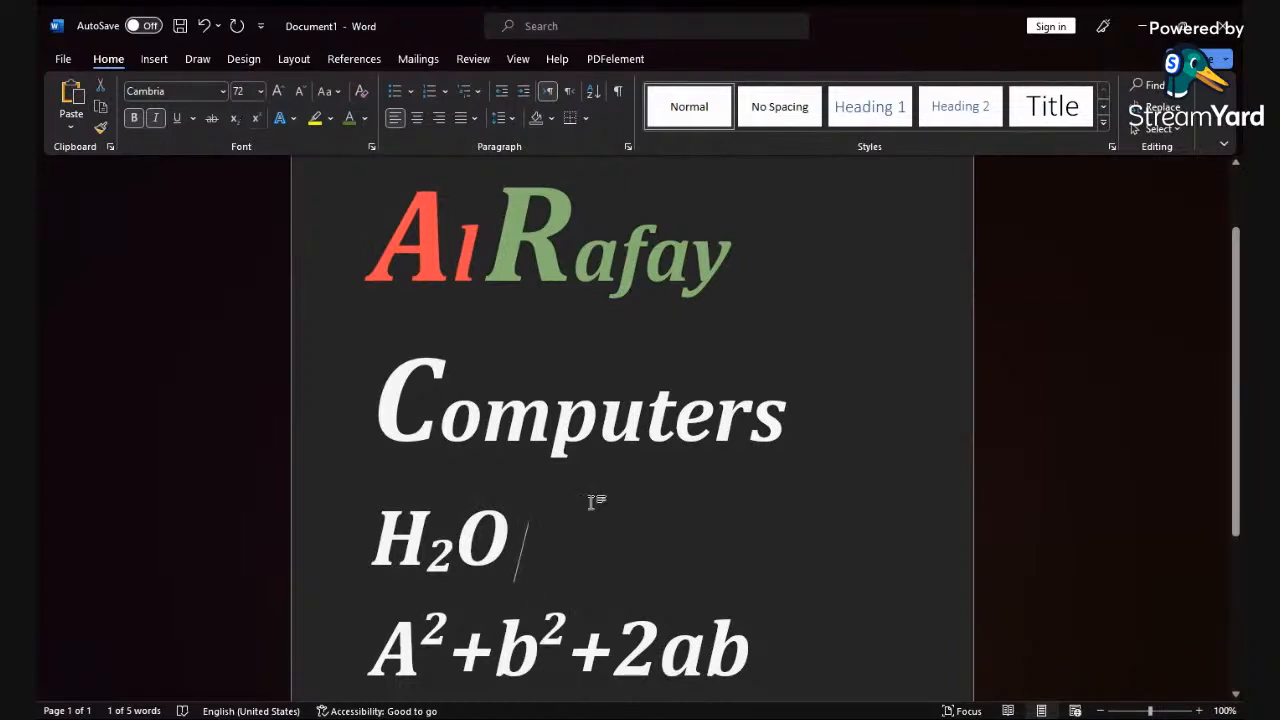
# Step: View the available text effects and typography options without applying any
pyautogui.click(294, 118)
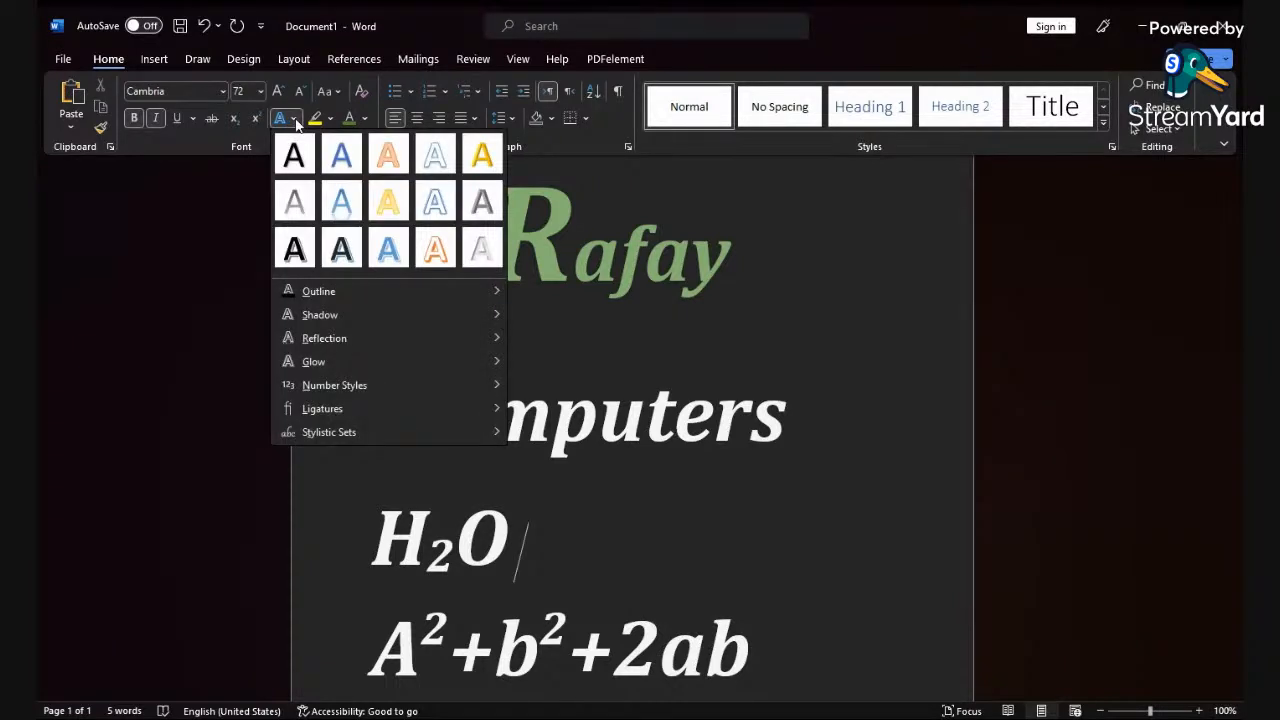
pyautogui.click(811, 363)
# Step: Select the word "Computers" and preview the text effect presets and the shadow and reflection variations without applying any
pyautogui.moveTo(799, 434); pyautogui.dragTo(321, 429)
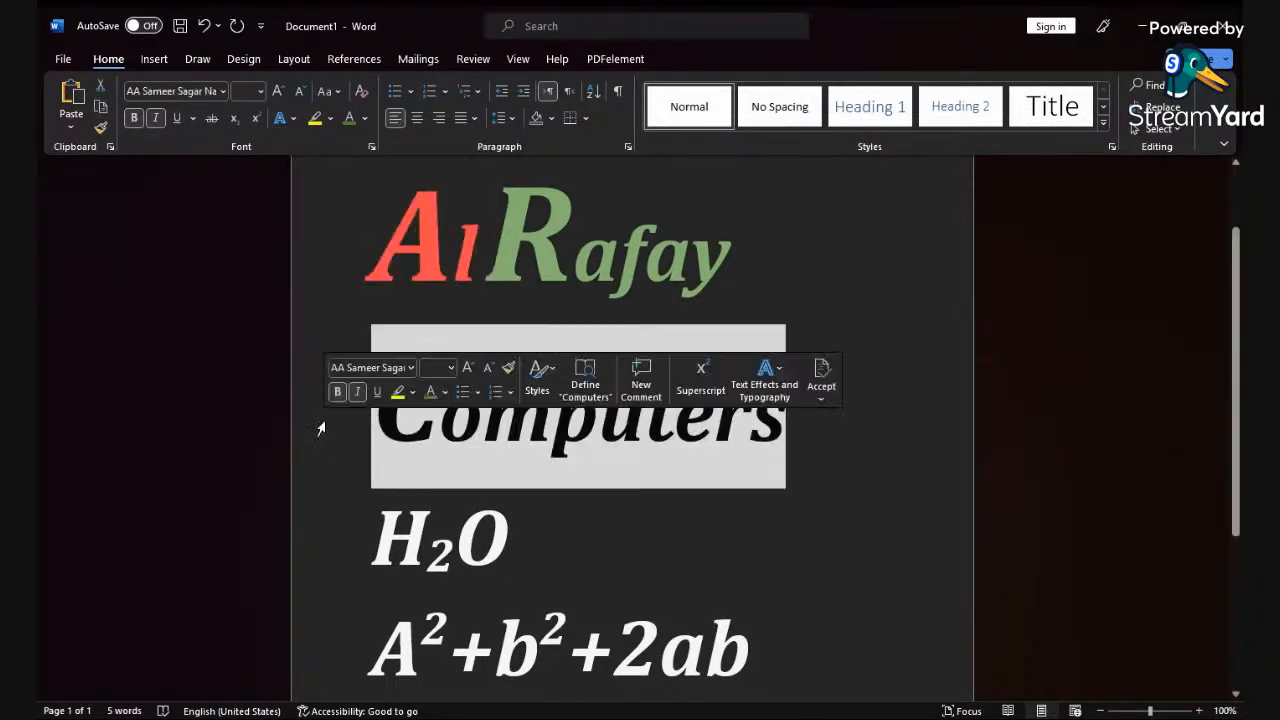
pyautogui.click(329, 119)
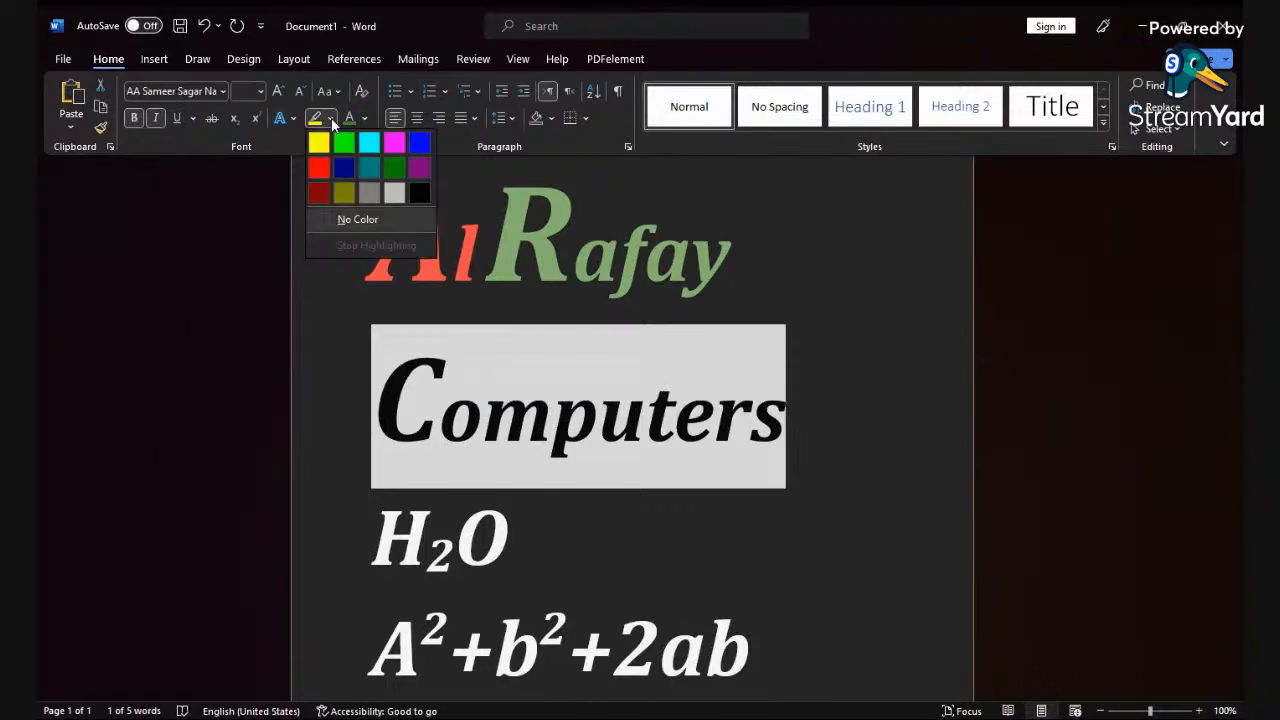
pyautogui.click(330, 119)
pyautogui.click(294, 120)
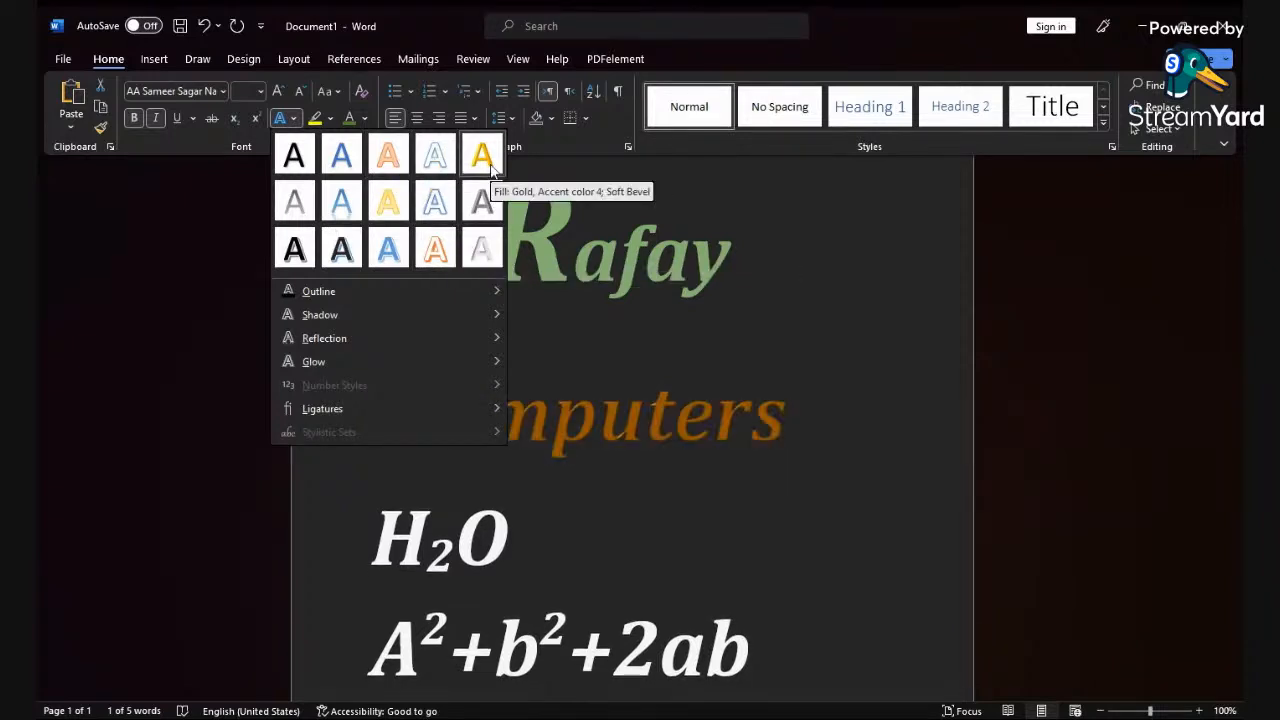
pyautogui.moveTo(321, 295)
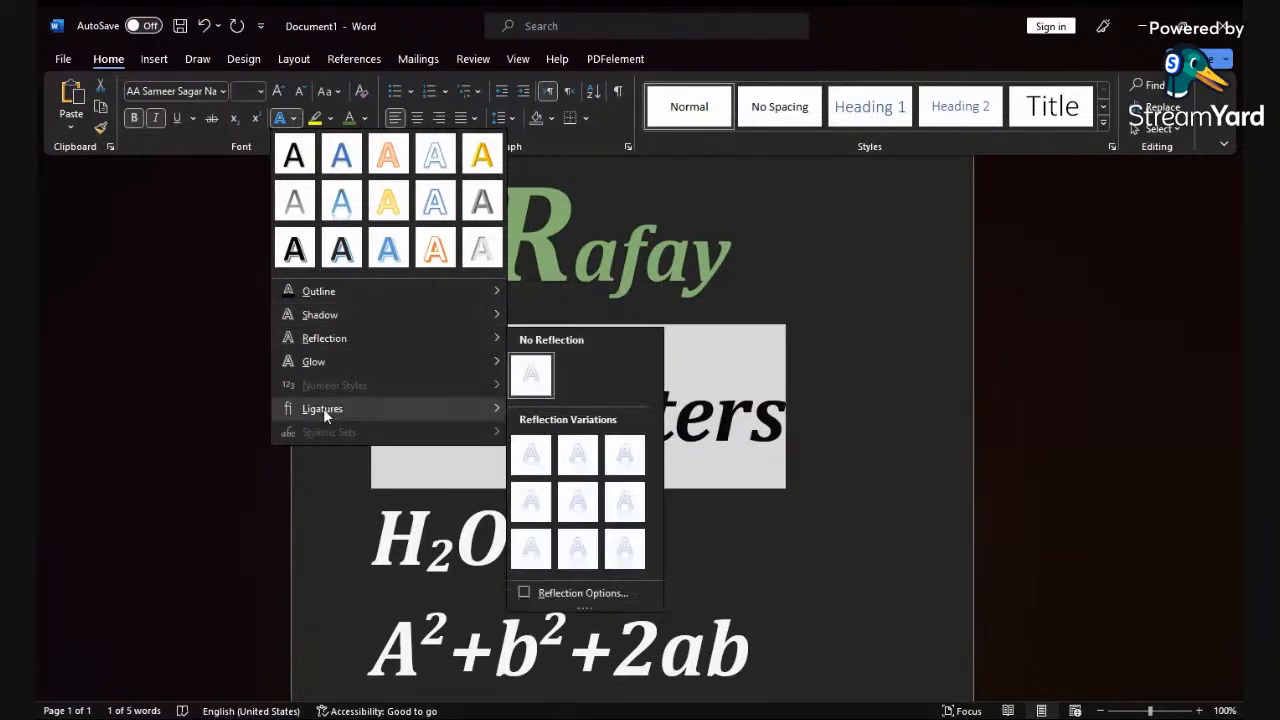
pyautogui.moveTo(365, 316)
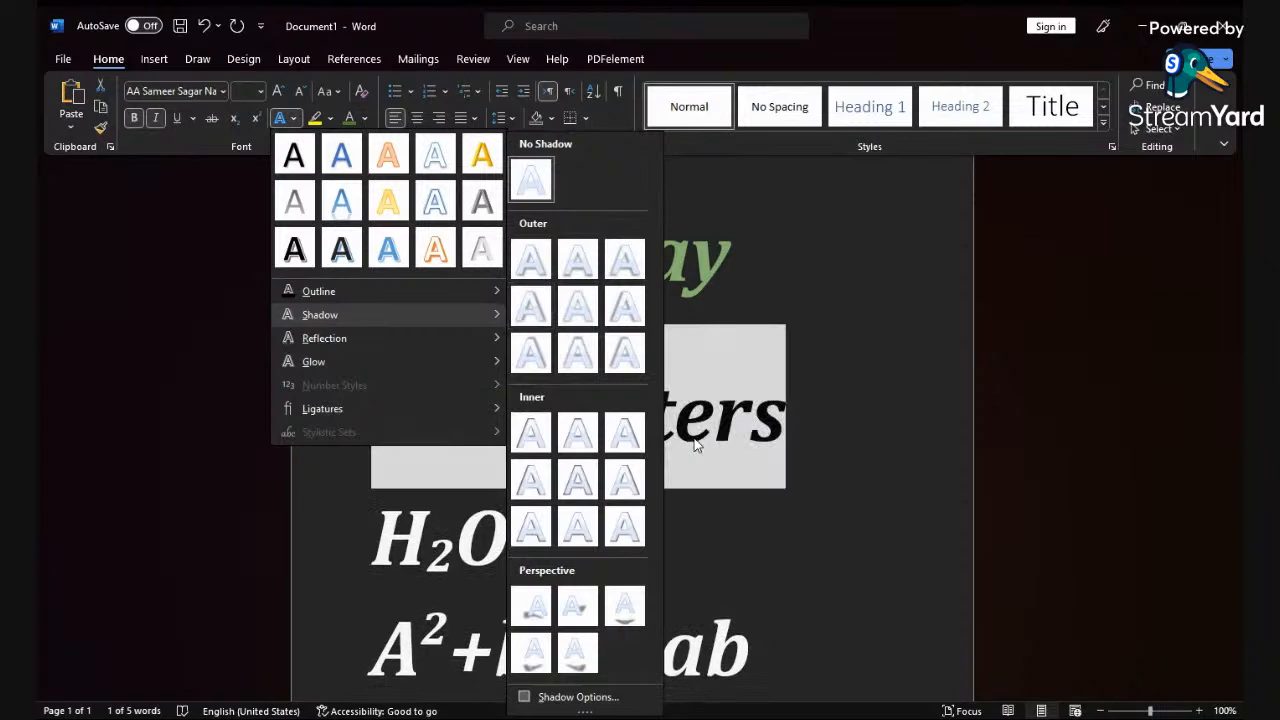
pyautogui.click(755, 409)
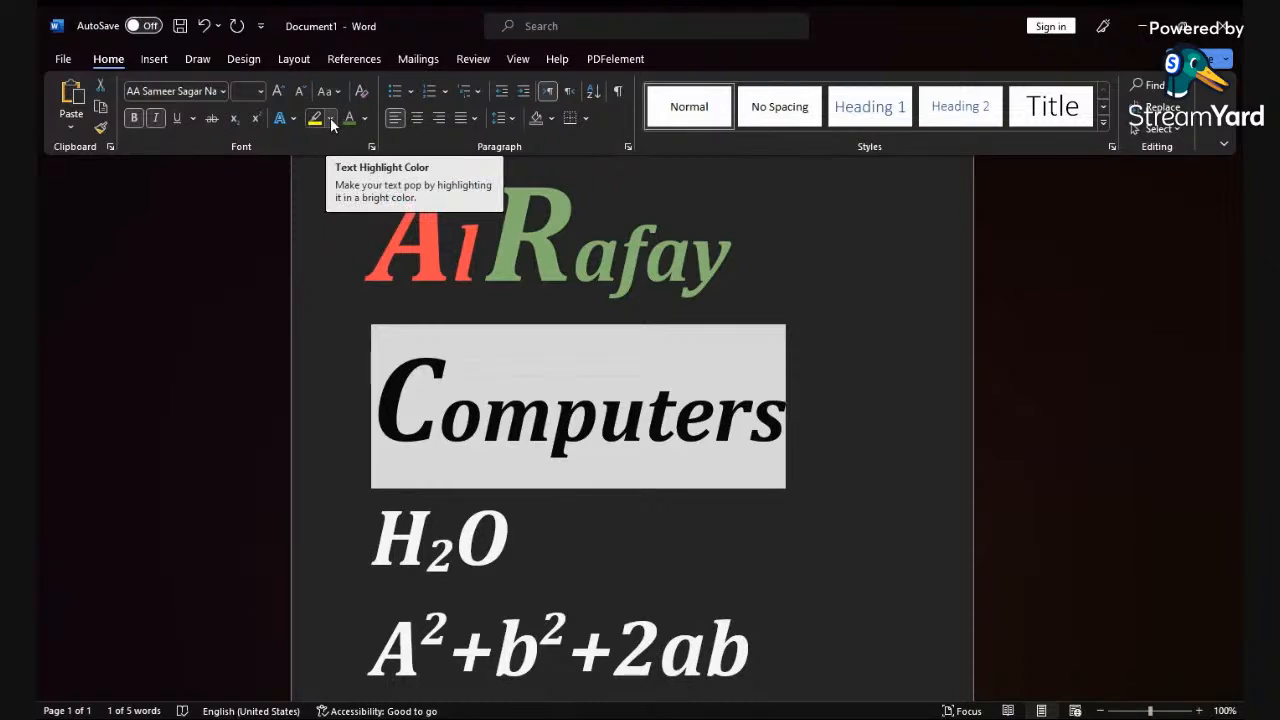
# Step: Highlight the whole word "Computers" in yellow and deselect it
pyautogui.click(744, 432)
pyautogui.moveTo(387, 424); pyautogui.dragTo(790, 446)
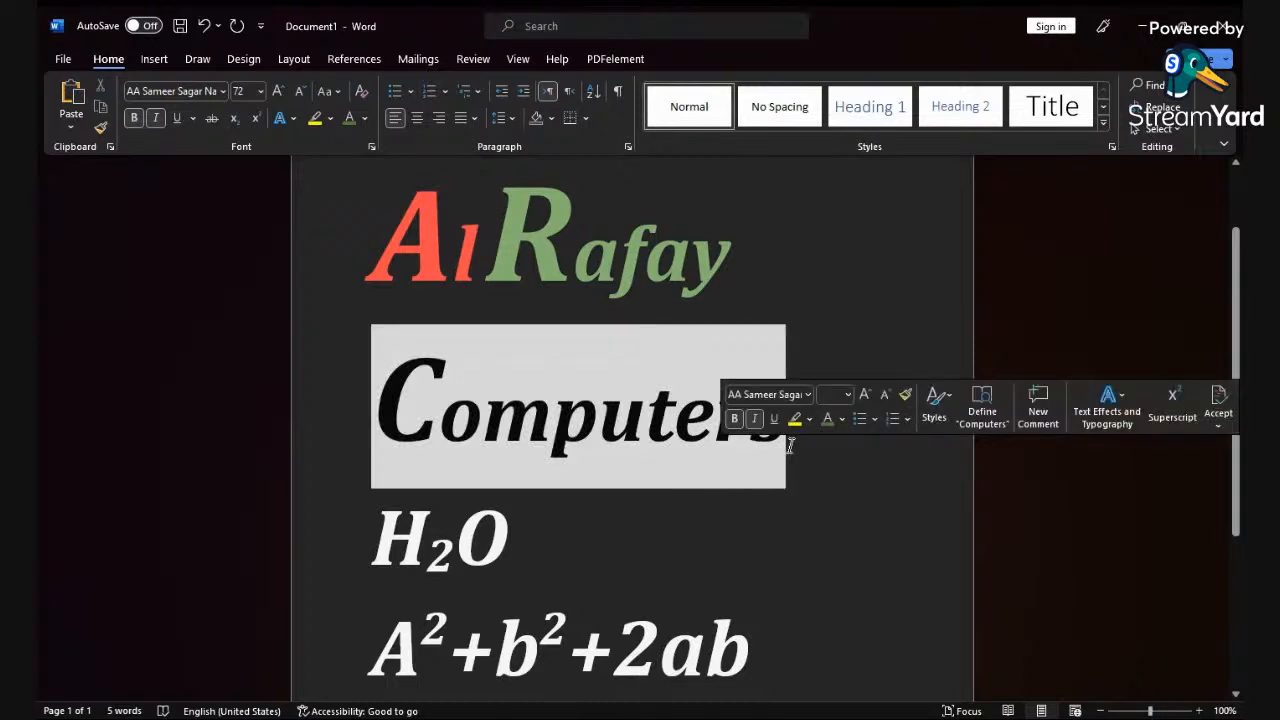
pyautogui.click(331, 118)
pyautogui.click(318, 144)
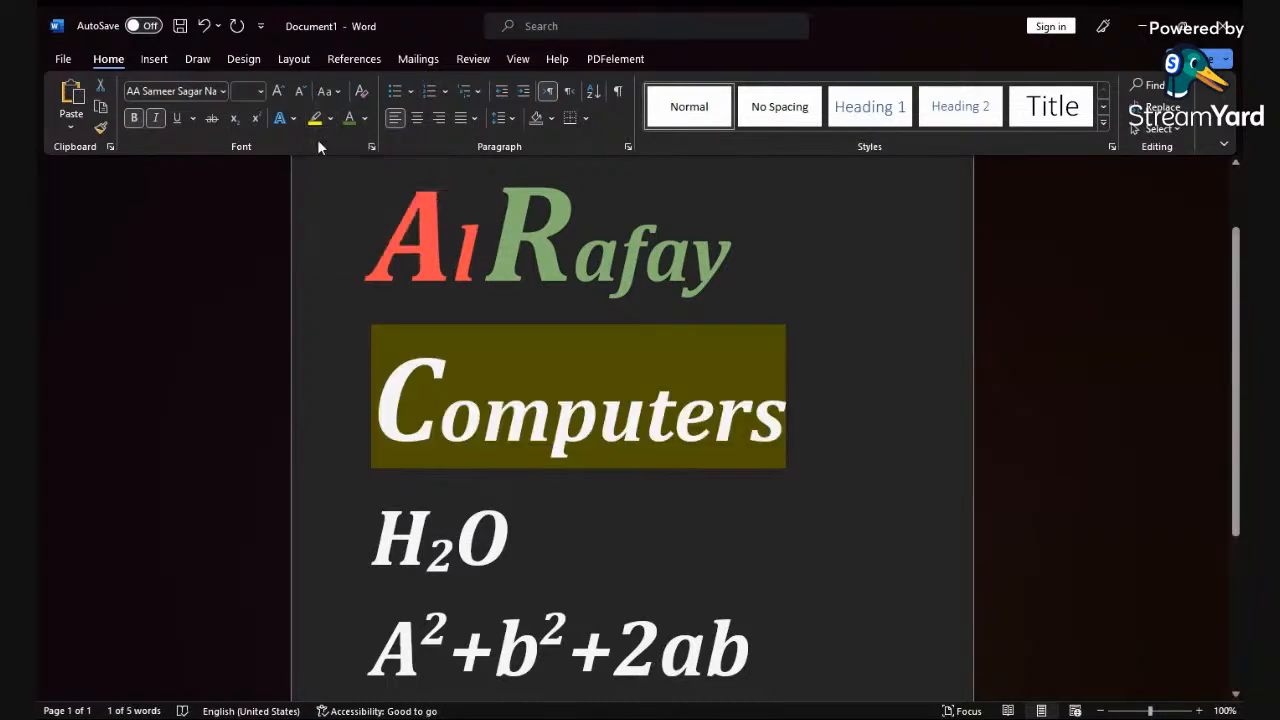
pyautogui.click(830, 398)
pyautogui.click(482, 350)
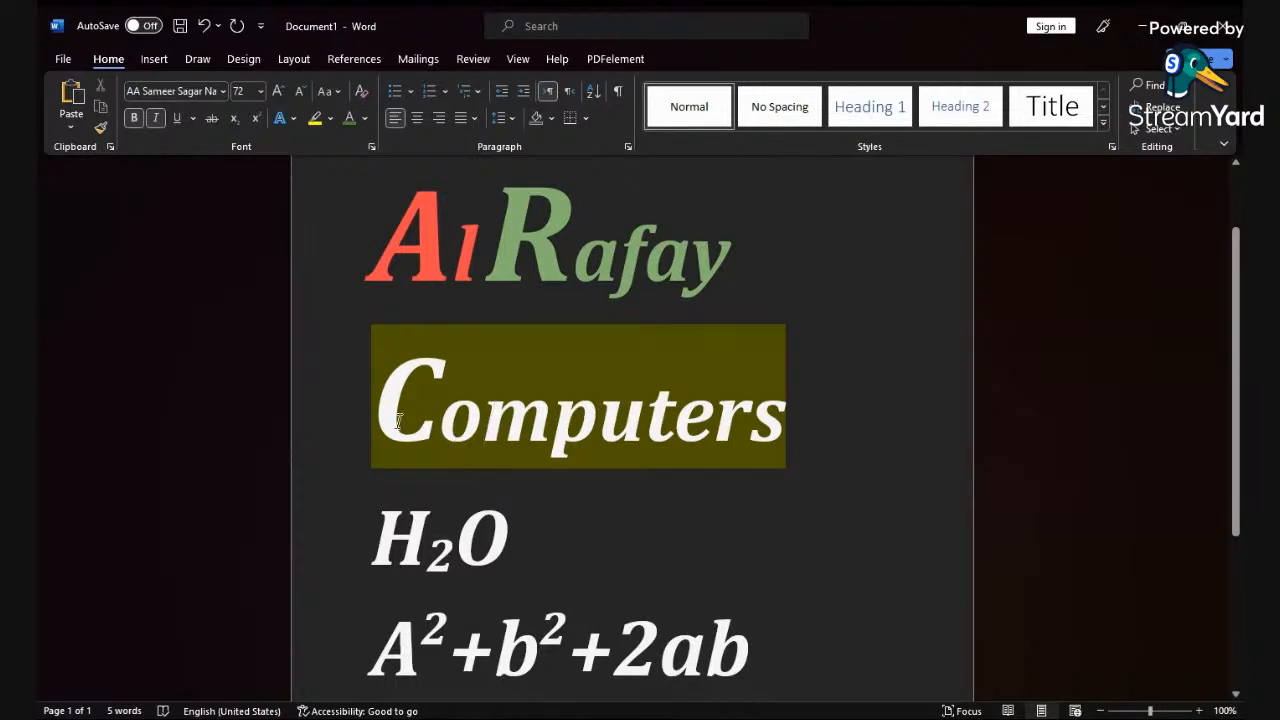
# Step: Change the highlight colour of the word "Computers" to bright green
pyautogui.tripleClick(830, 435)
pyautogui.doubleClick(792, 425)
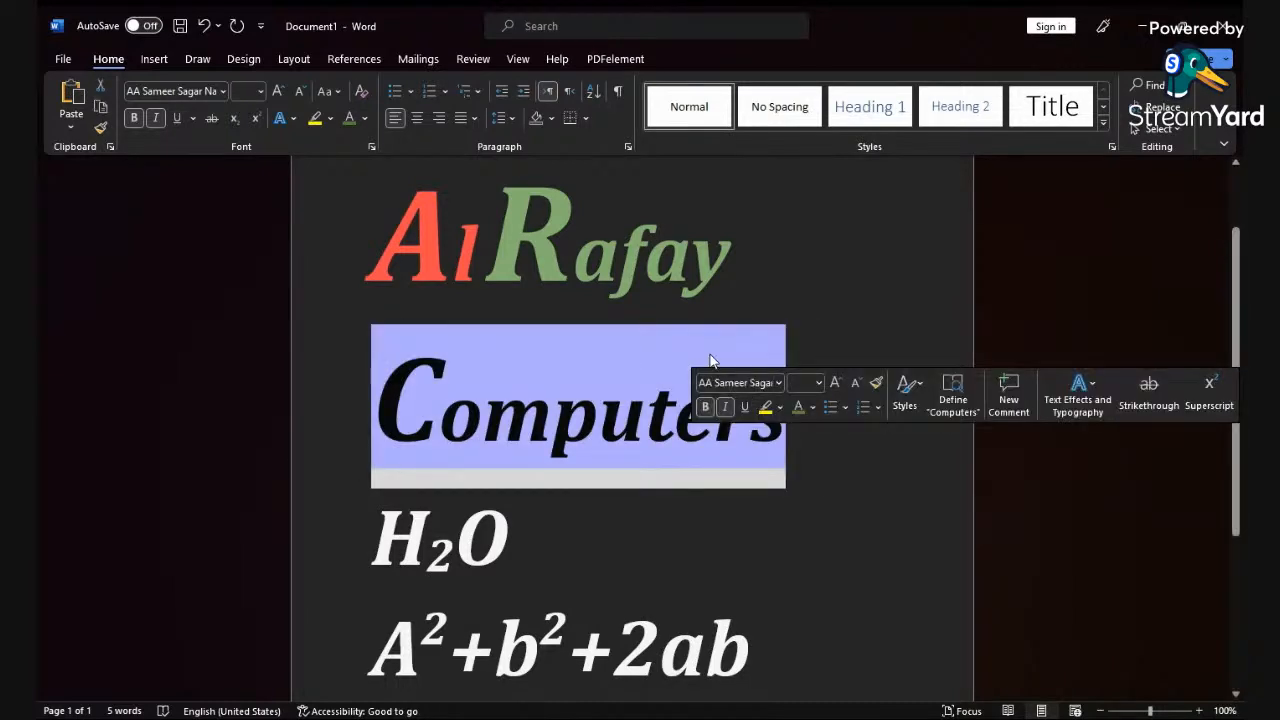
pyautogui.click(327, 121)
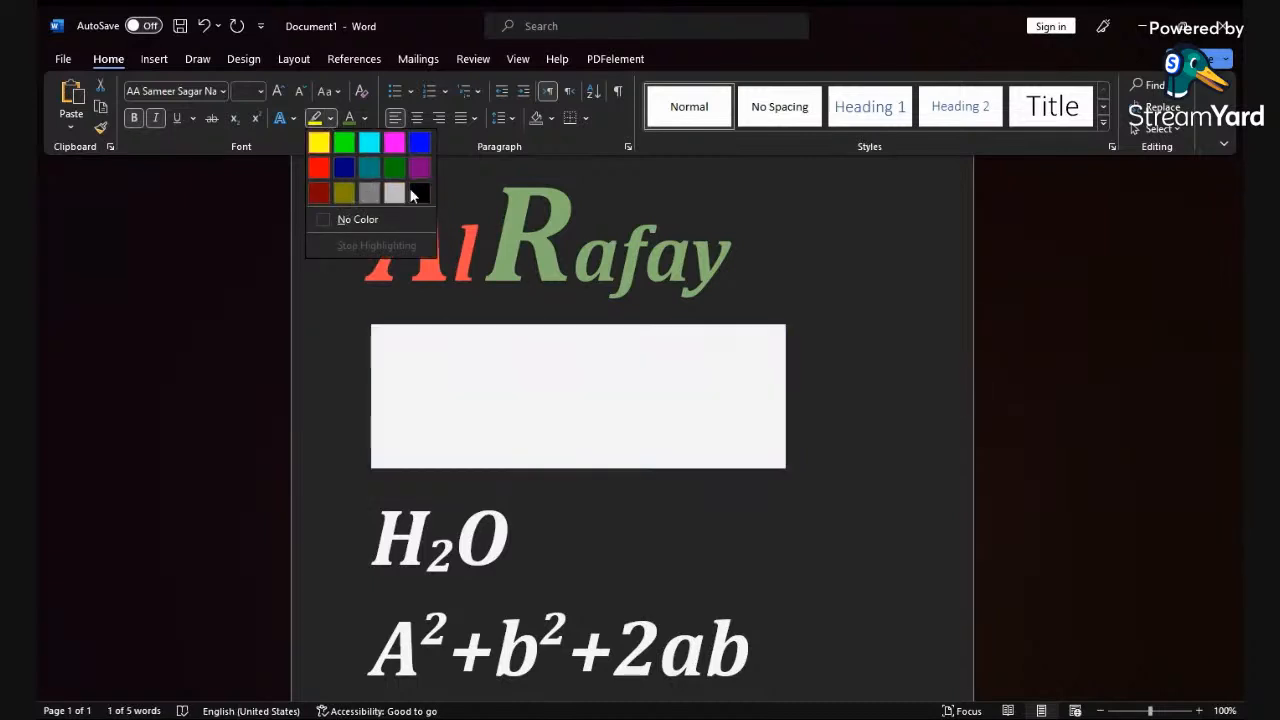
pyautogui.click(394, 168)
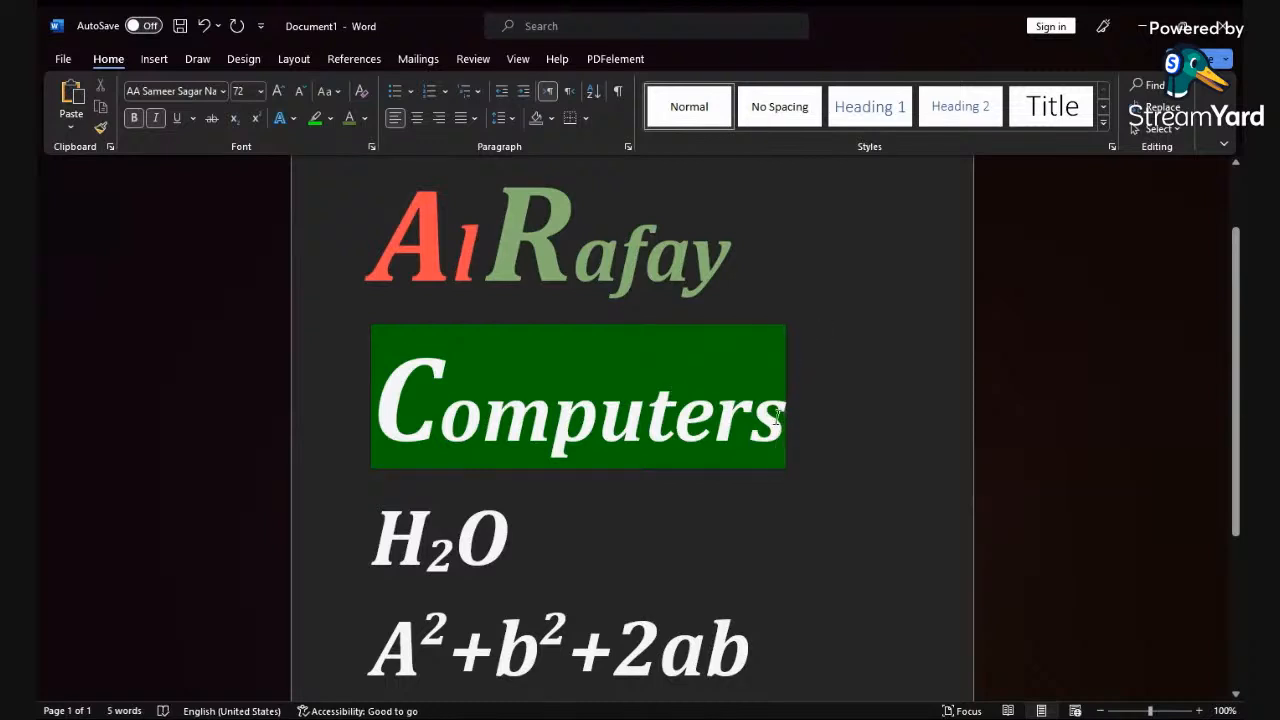
# Step: Remove the highlight from the word "Computers" by setting it to No Color, and deselect the text
pyautogui.click(266, 418)
pyautogui.click(329, 119)
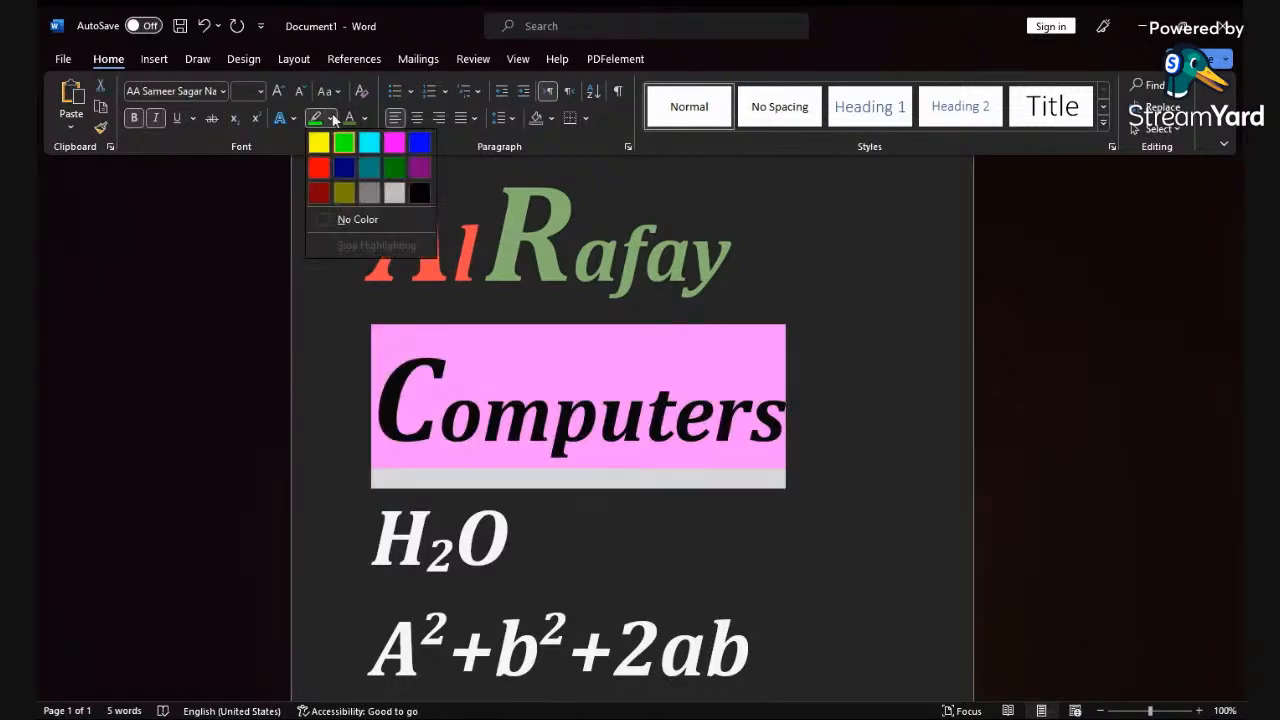
pyautogui.click(354, 220)
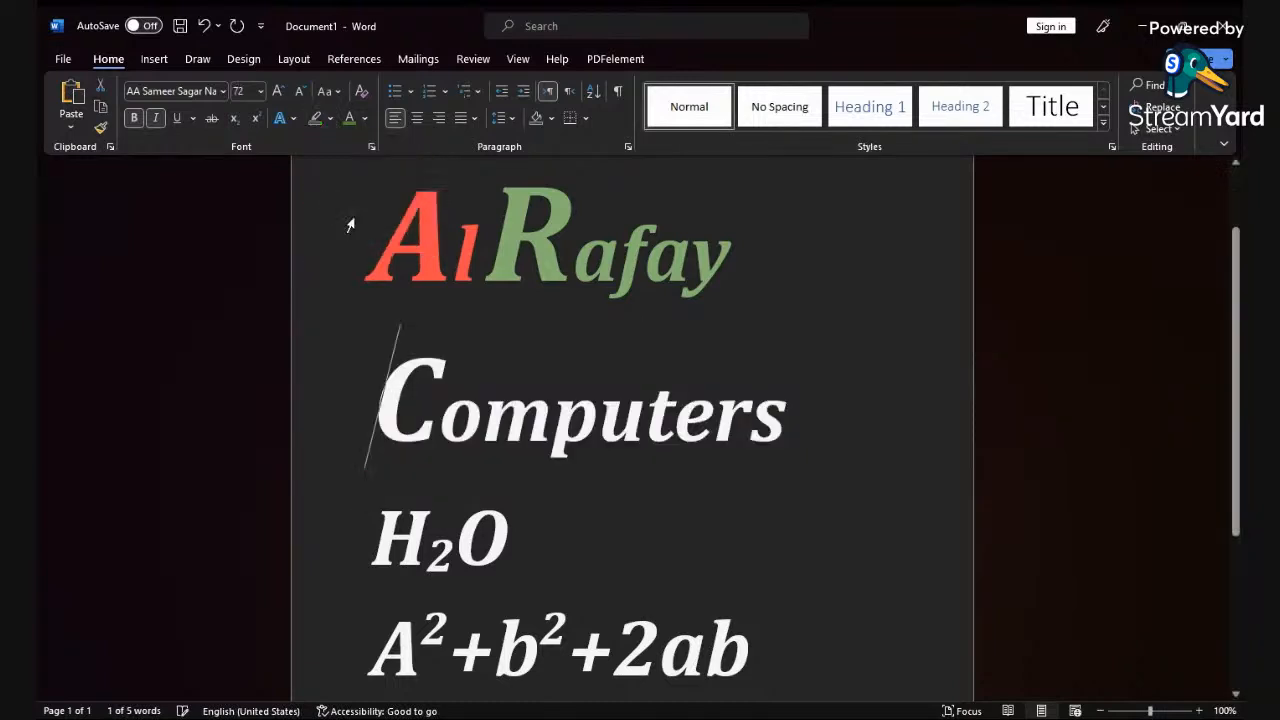
pyautogui.click(373, 402)
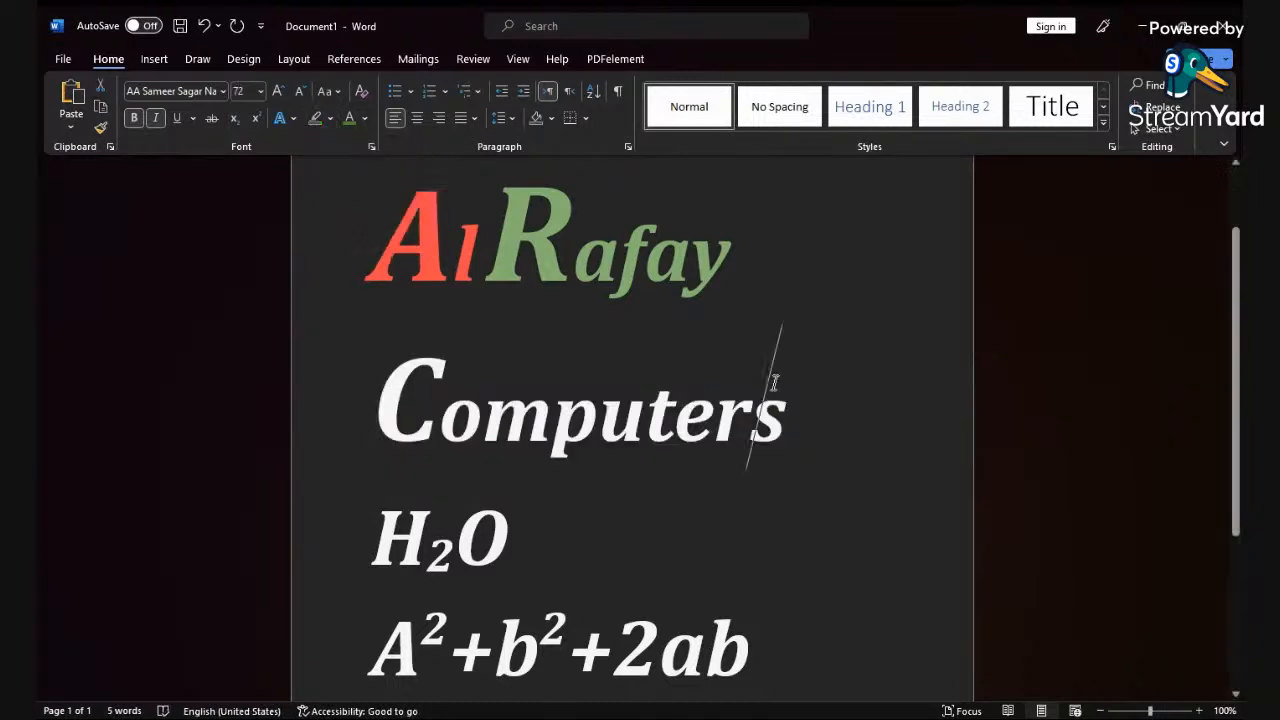
# Step: Explore the custom and standard palettes for additional font colours, and cancel without applying one
pyautogui.click(365, 119)
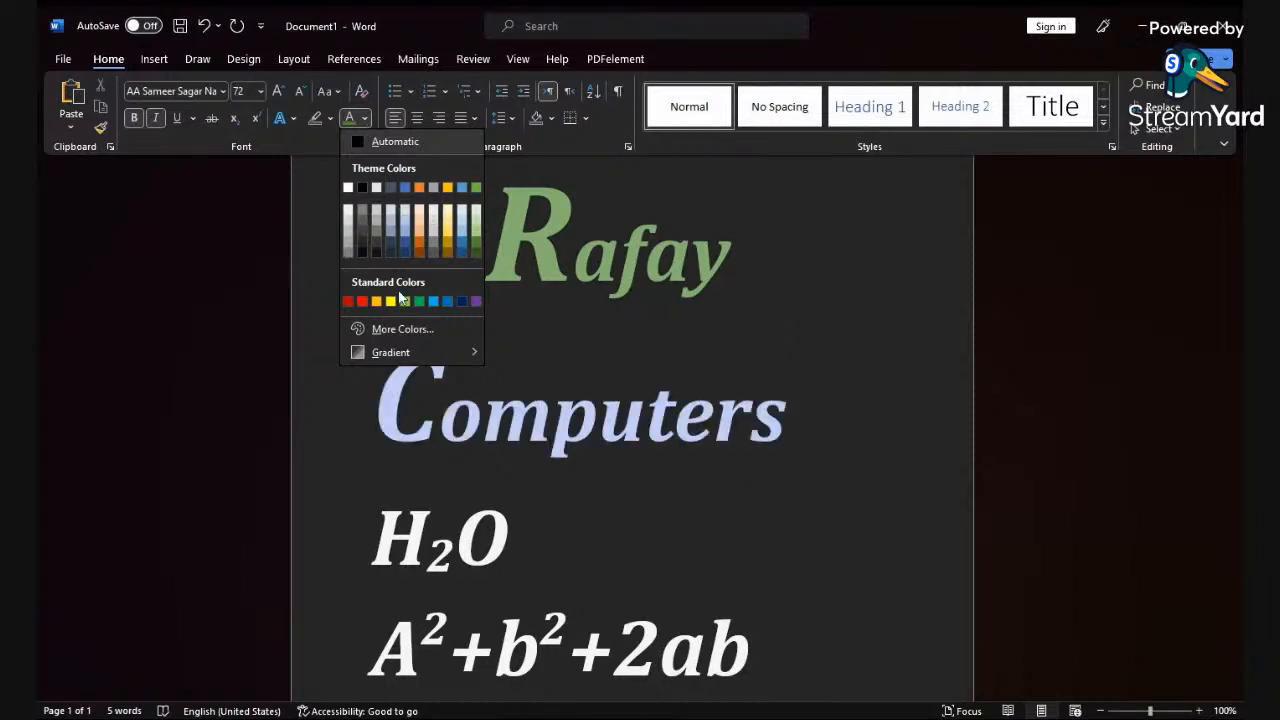
pyautogui.click(401, 329)
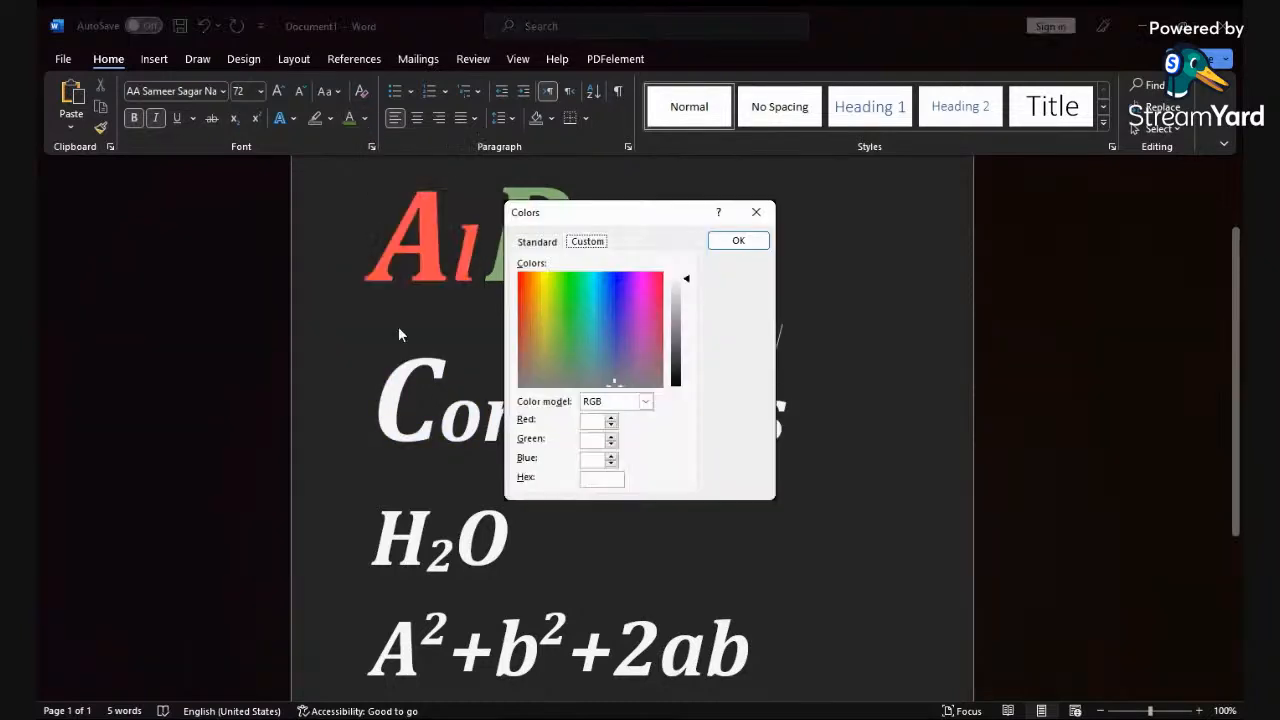
pyautogui.moveTo(608, 295)
pyautogui.mouseDown()
pyautogui.moveTo(555, 320)
pyautogui.moveTo(593, 310)
pyautogui.mouseUp()
pyautogui.moveTo(686, 278); pyautogui.dragTo(683, 308)
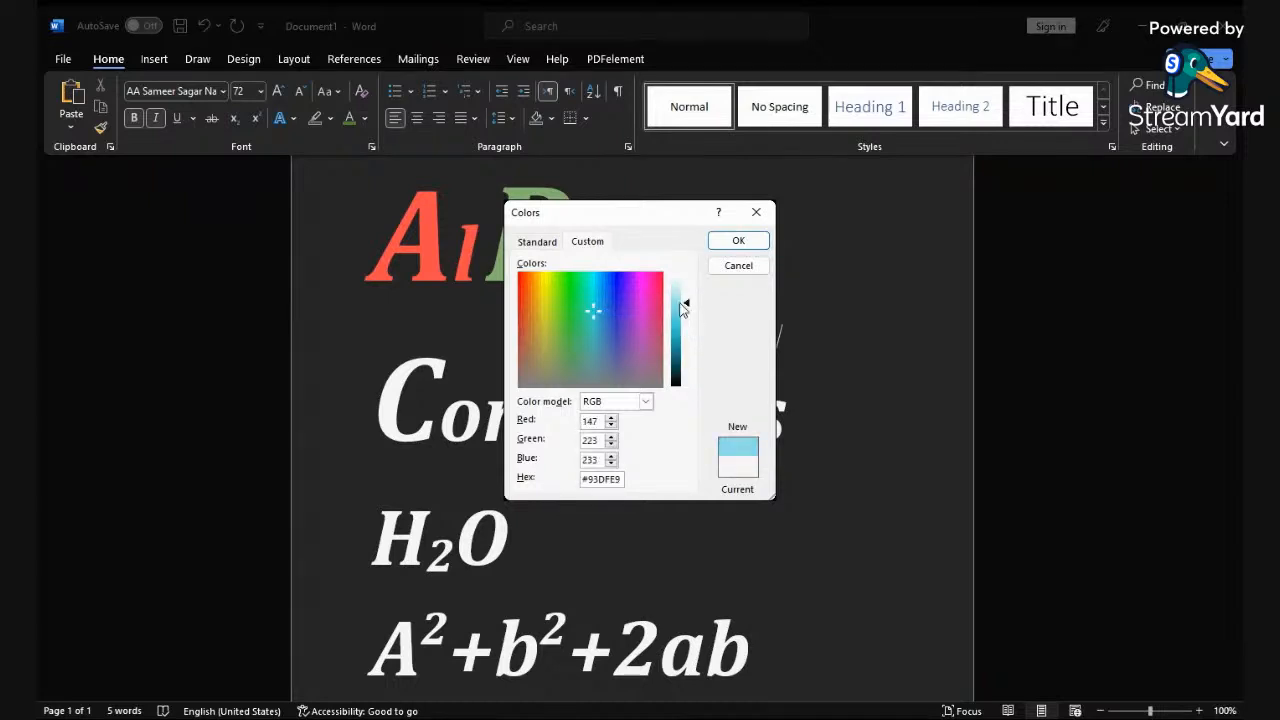
pyautogui.click(536, 242)
pyautogui.click(586, 360)
pyautogui.click(624, 330)
pyautogui.click(624, 350)
pyautogui.click(619, 341)
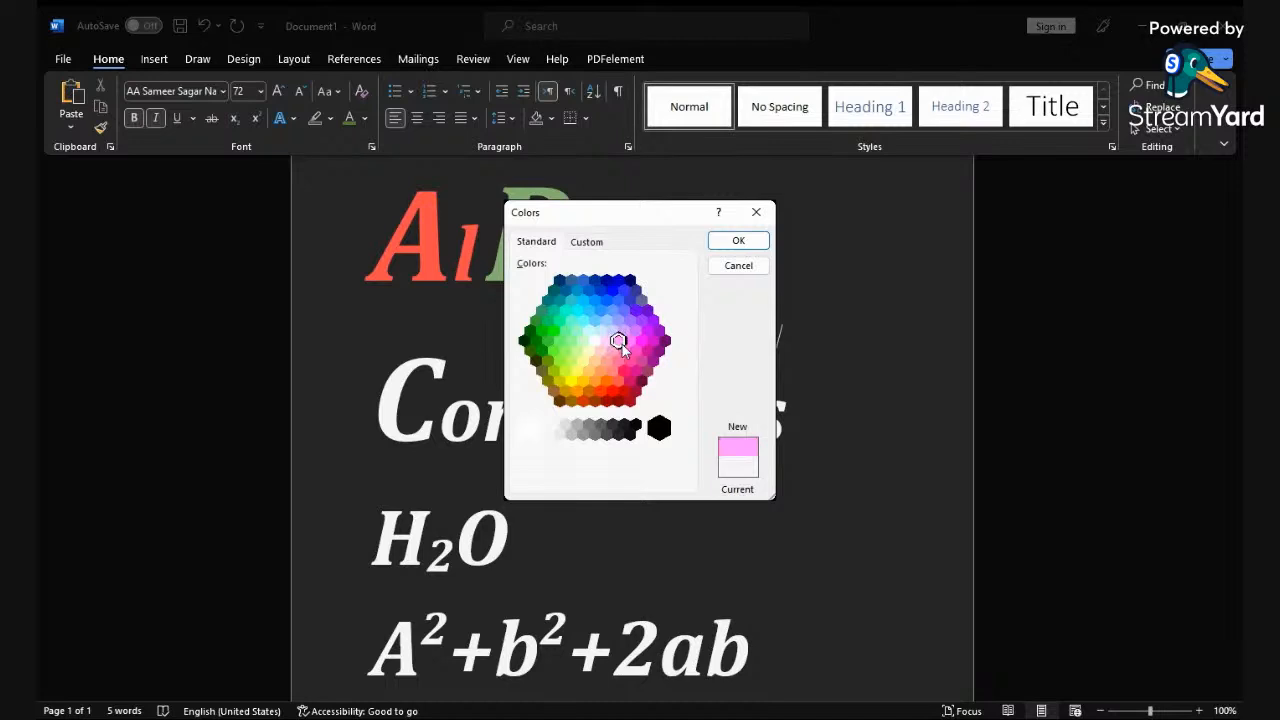
pyautogui.click(737, 264)
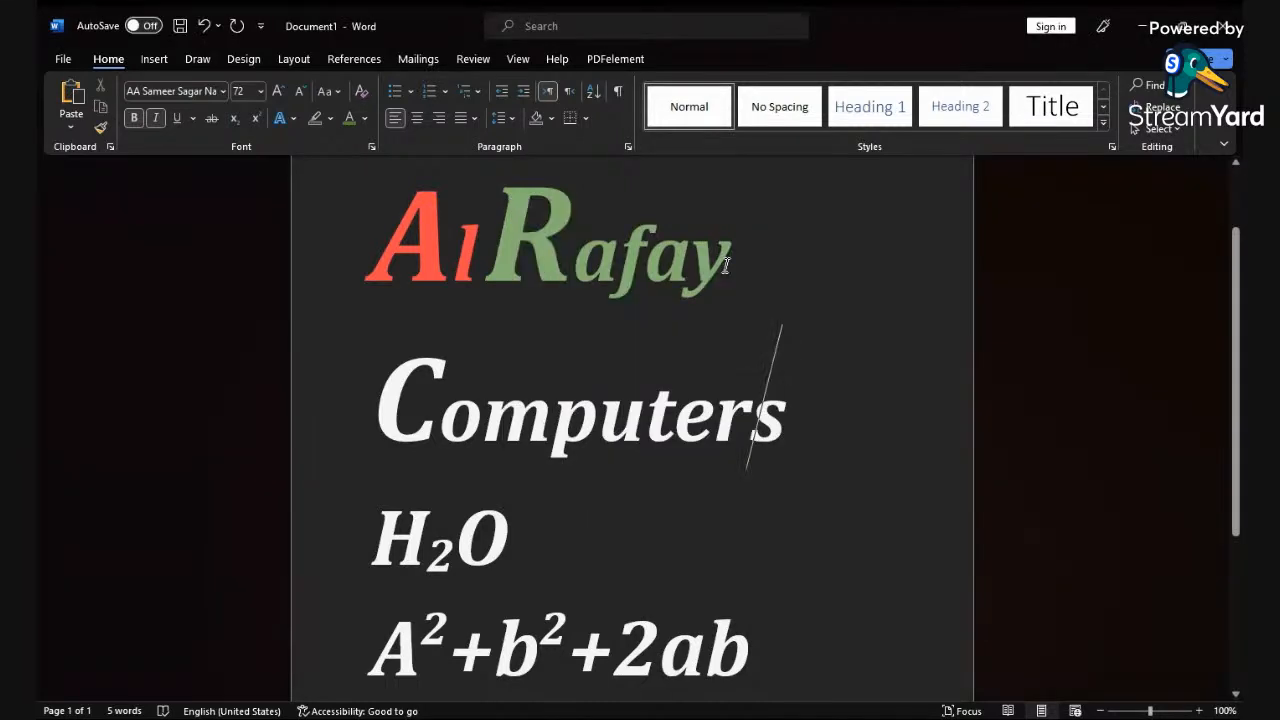
# Step: View the gradient variations offered for the font colour without applying any
pyautogui.click(365, 119)
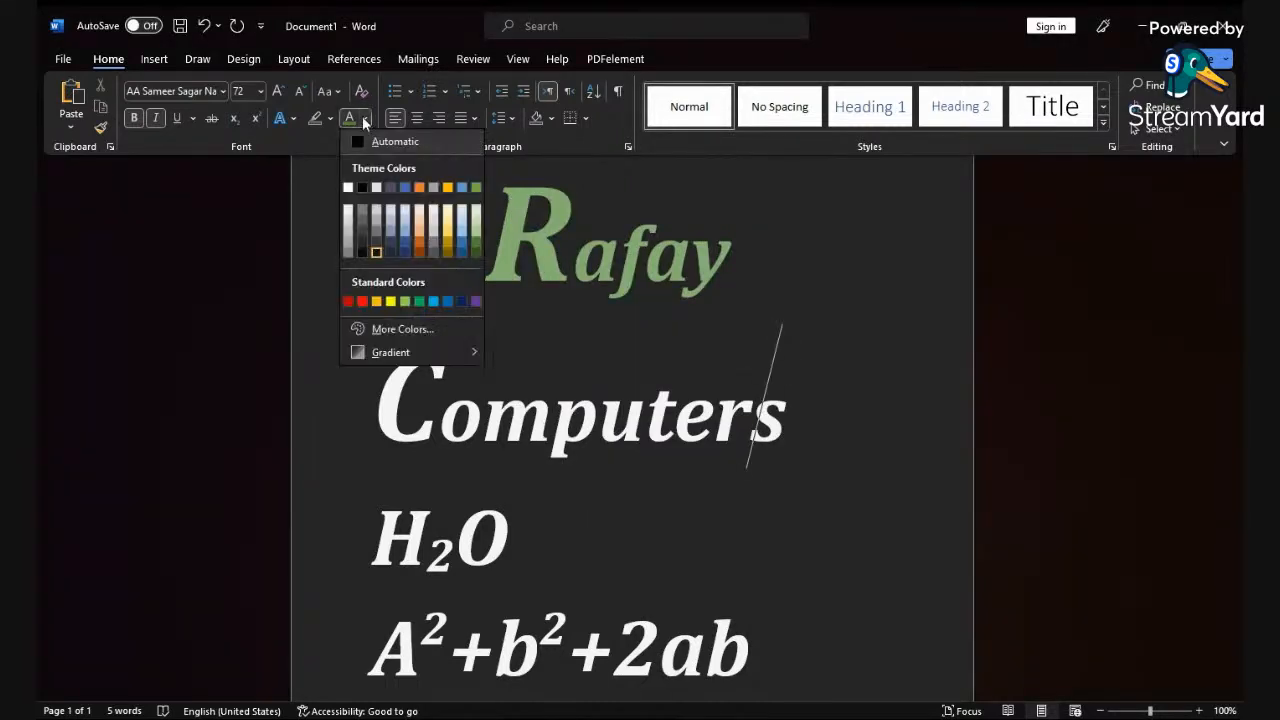
pyautogui.moveTo(387, 352)
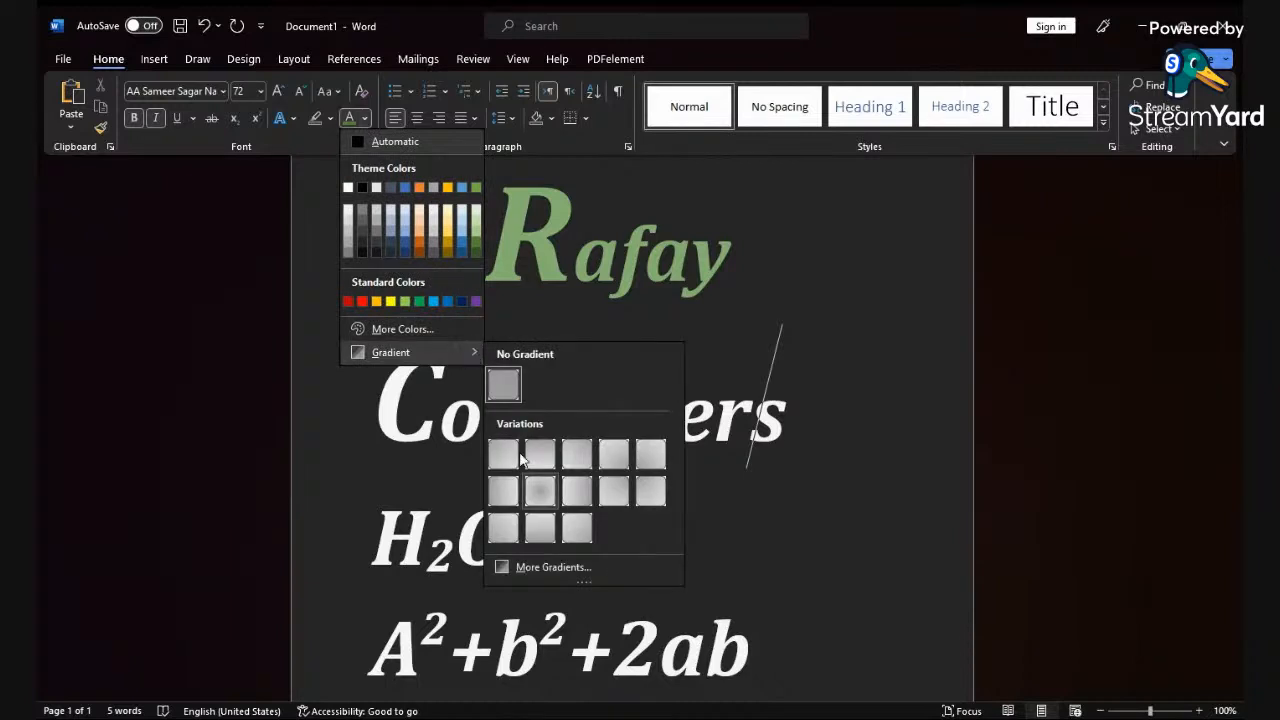
pyautogui.click(543, 349)
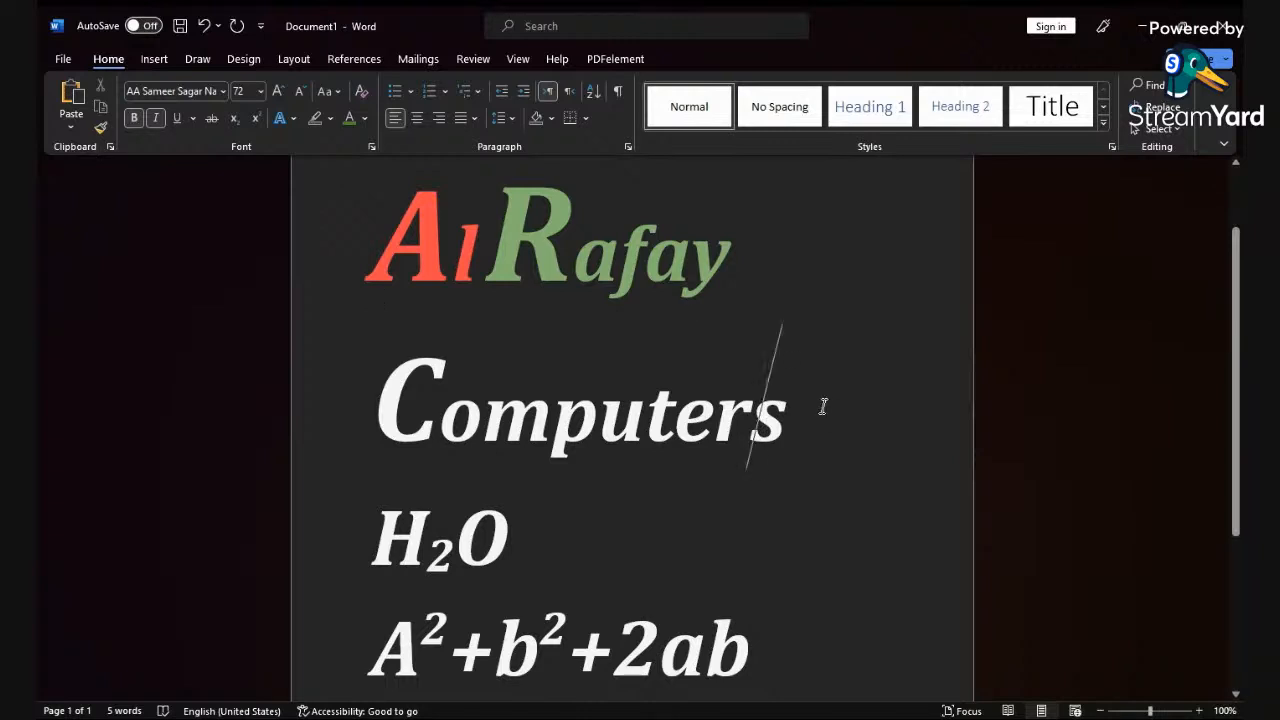
# Step: Reduce the font size of "Al Rafay Computers" stepwise until all three words fit on one line, and deselect the text
pyautogui.hotkey('shift', 'Left')
pyautogui.click(800, 440)
pyautogui.moveTo(794, 428); pyautogui.dragTo(332, 277)
pyautogui.click(300, 91)
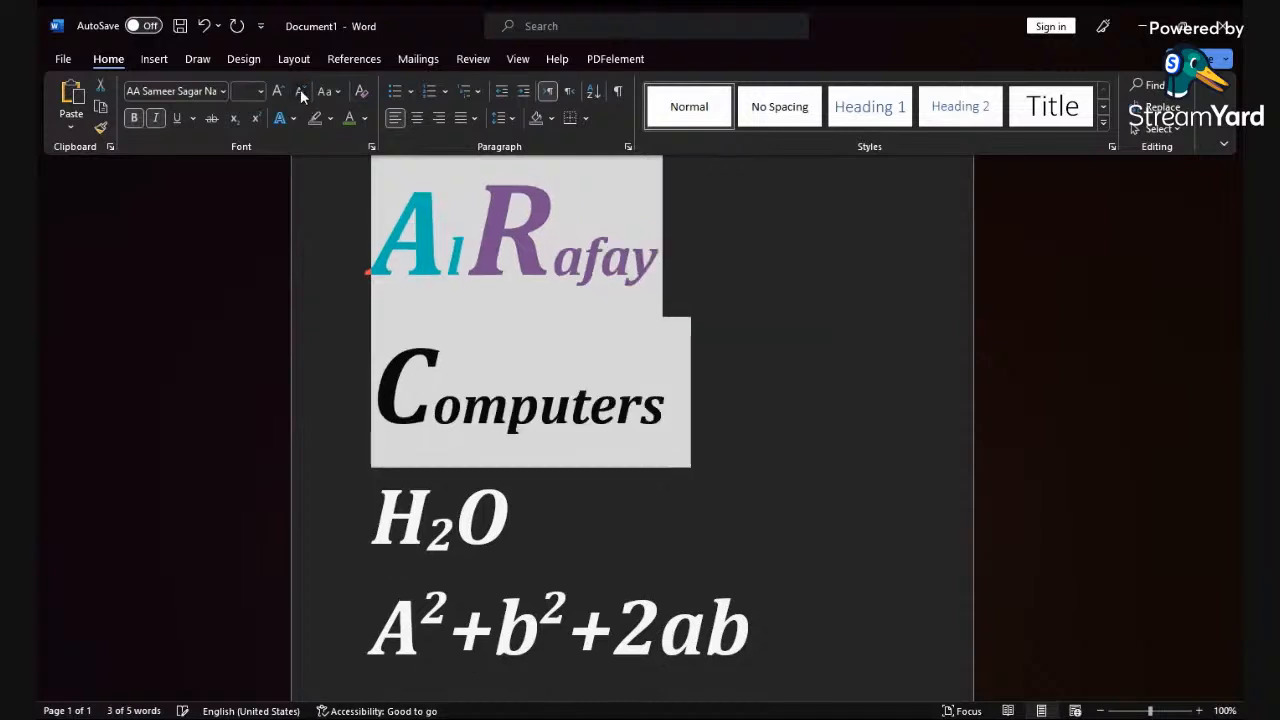
pyautogui.click(300, 91)
pyautogui.click(300, 91)
pyautogui.click(300, 89)
pyautogui.click(571, 331)
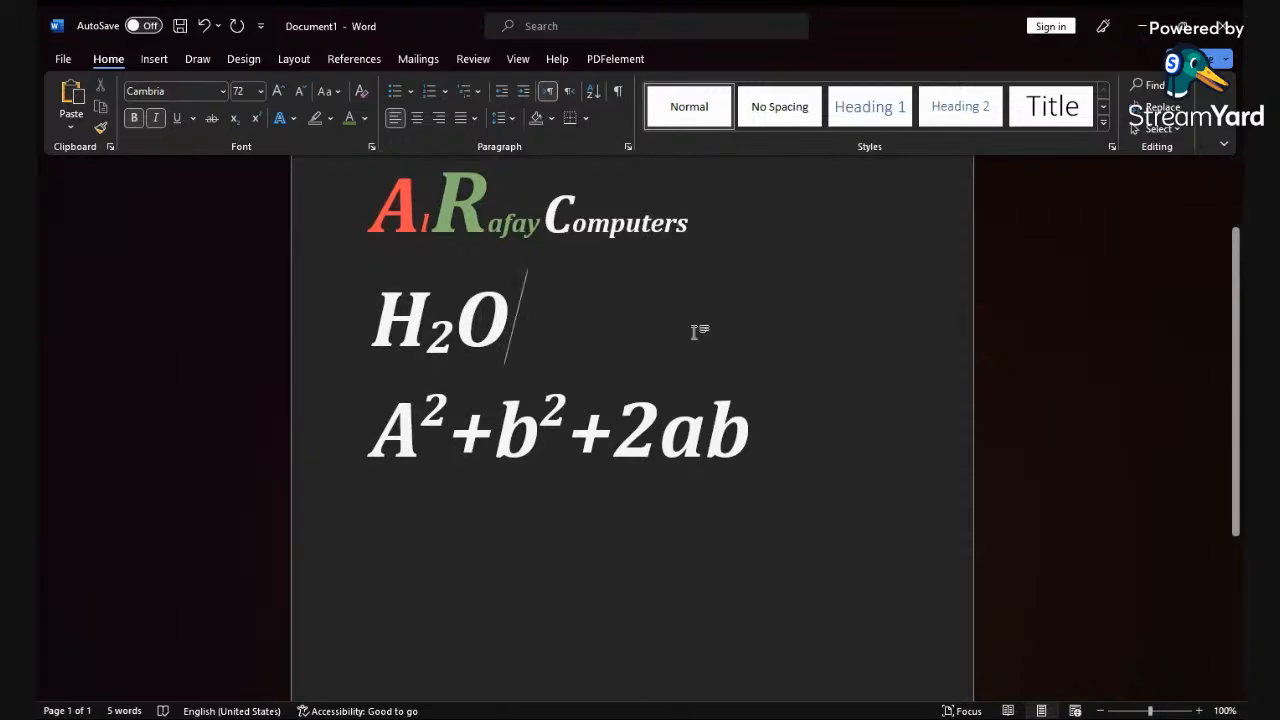
# Step: Cut the "Al Rafay Computers" line and paste it on a new line below the "A2+b2+2ab" formula
pyautogui.moveTo(694, 220); pyautogui.dragTo(346, 222)
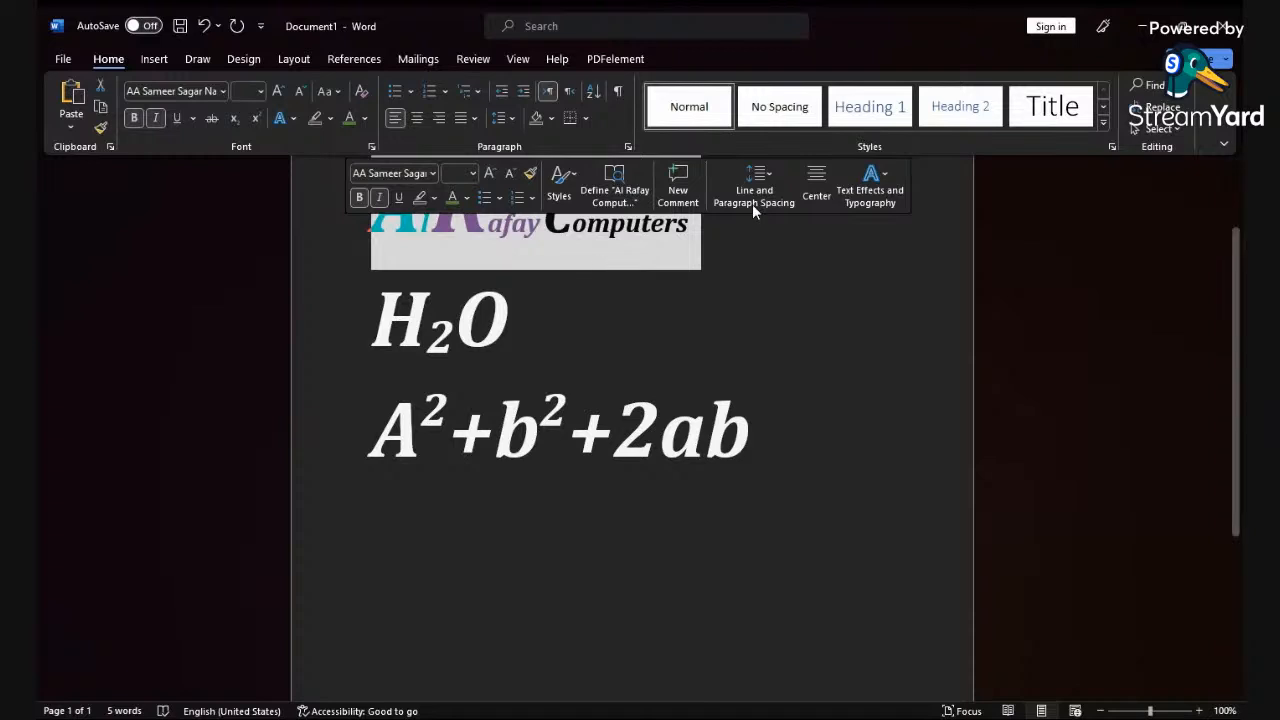
pyautogui.click(100, 90)
pyautogui.click(760, 366)
pyautogui.press('Return')
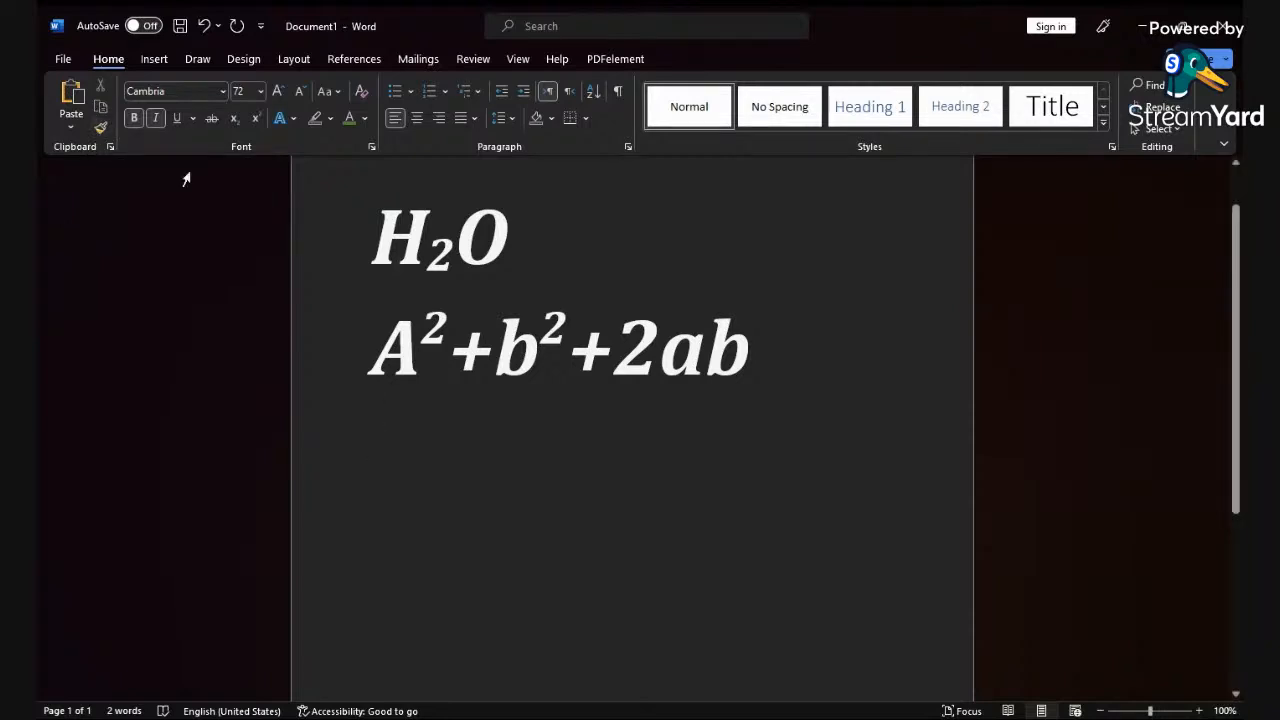
pyautogui.click(70, 118)
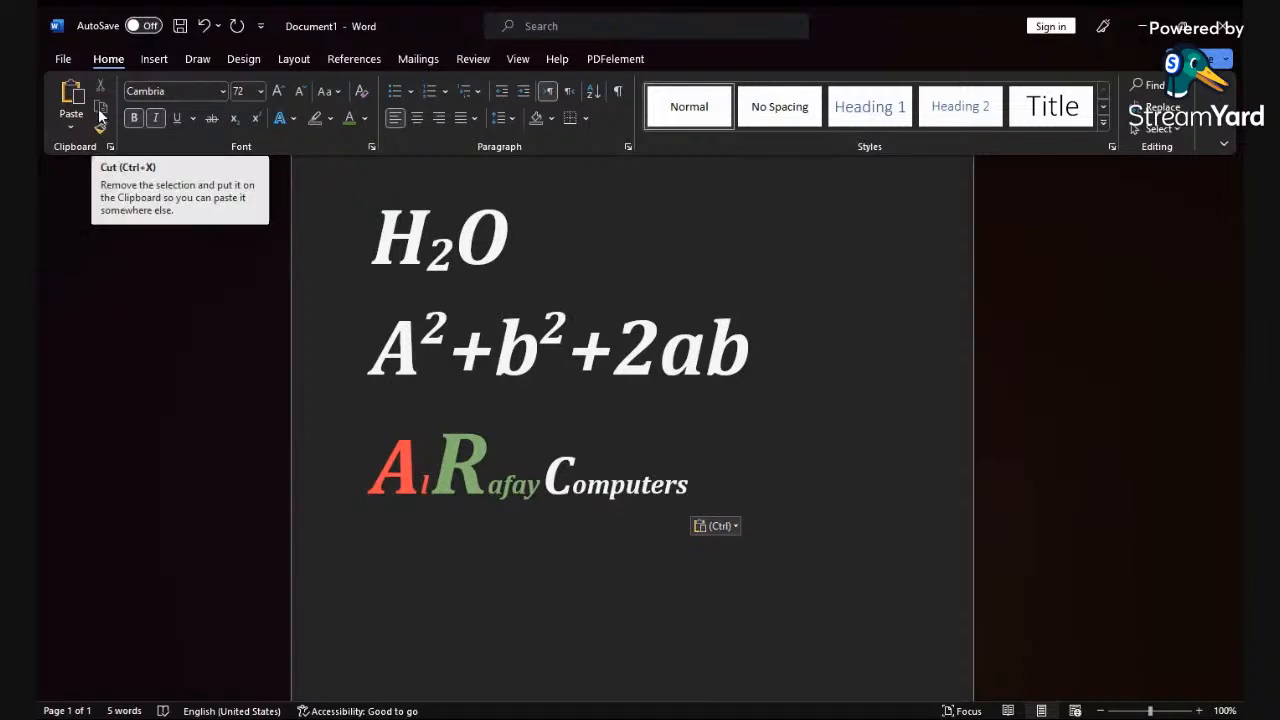
# Step: Copy the "H2O" line and paste it below the "Al Rafay Computers" line
pyautogui.moveTo(517, 240); pyautogui.dragTo(381, 240)
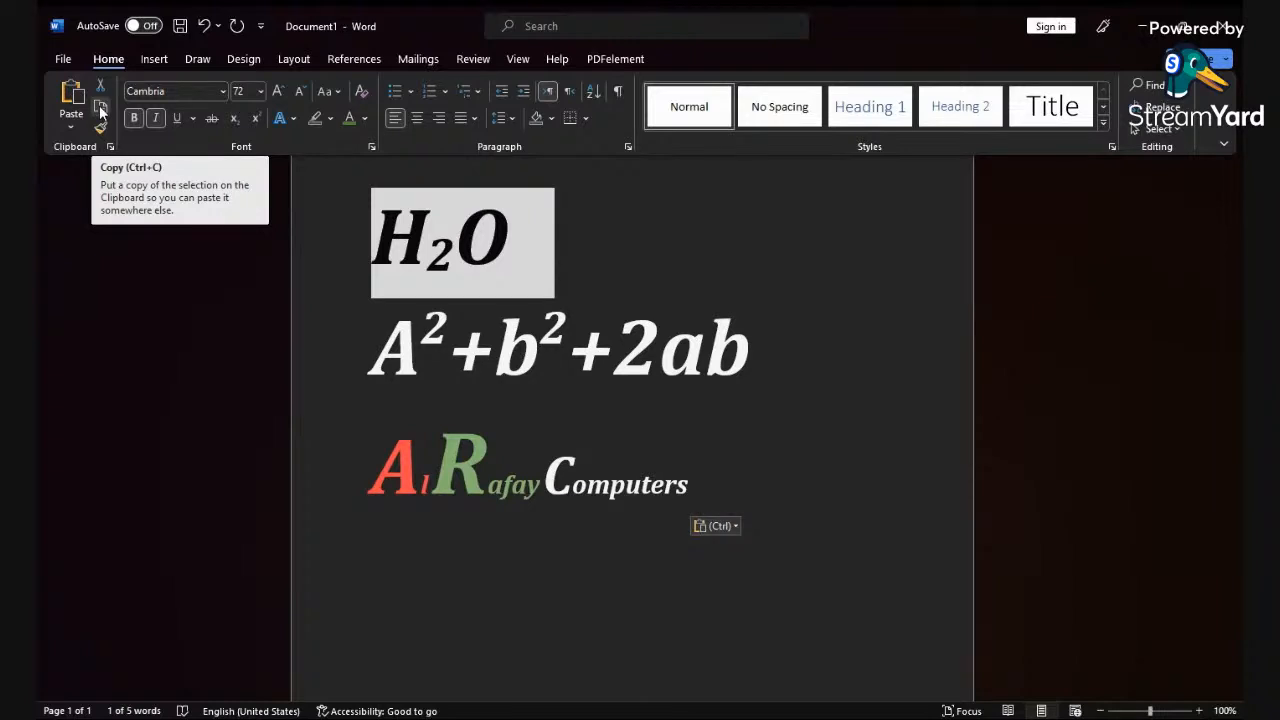
pyautogui.click(100, 112)
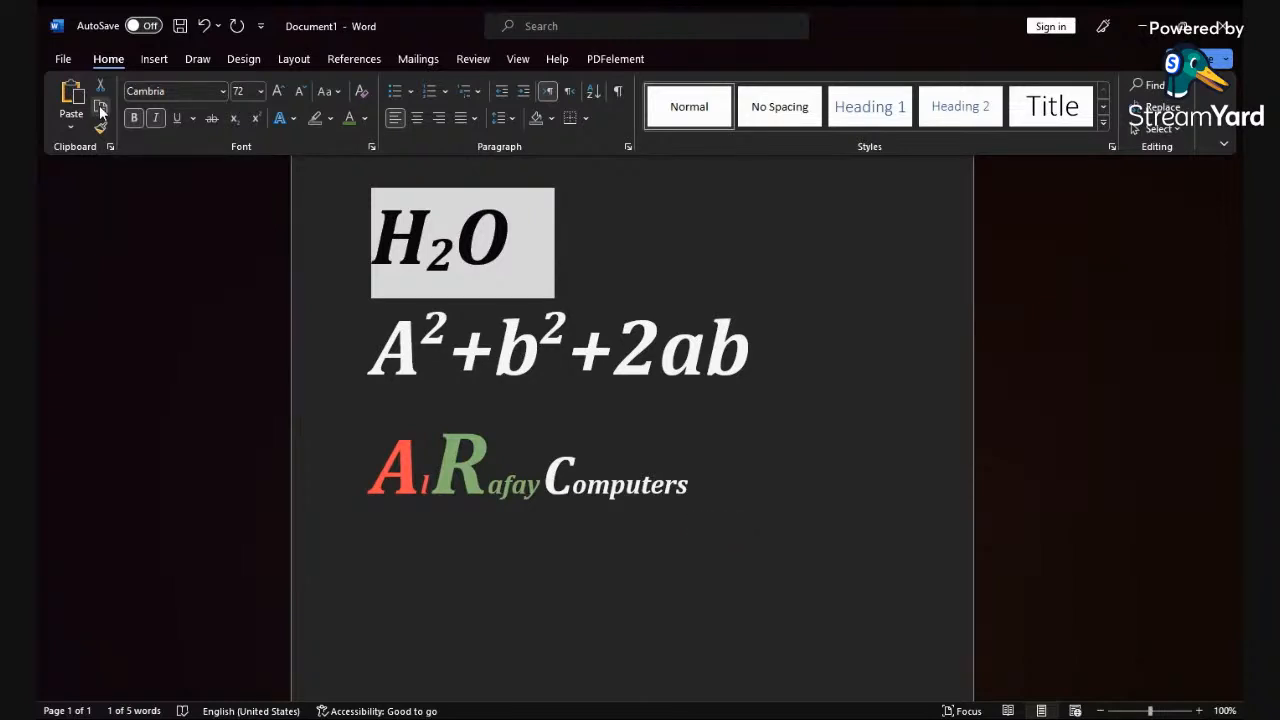
pyautogui.click(396, 541)
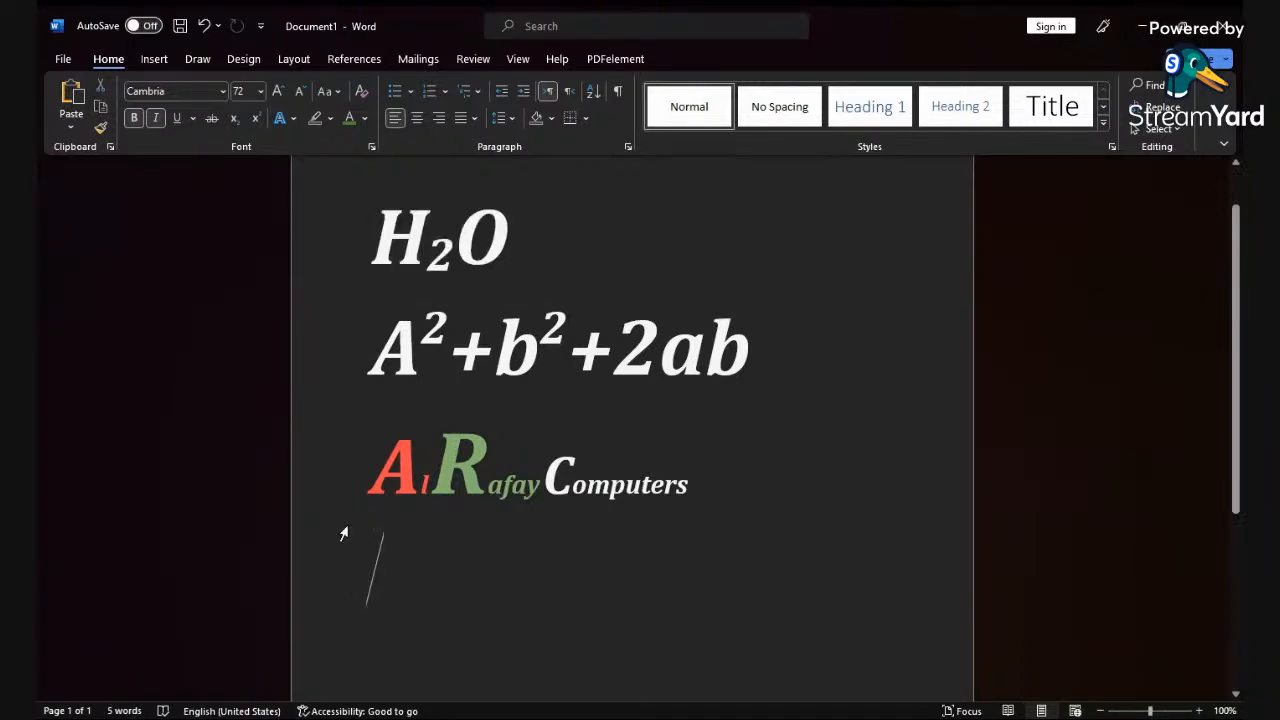
pyautogui.hotkey('ctrl', 'v')
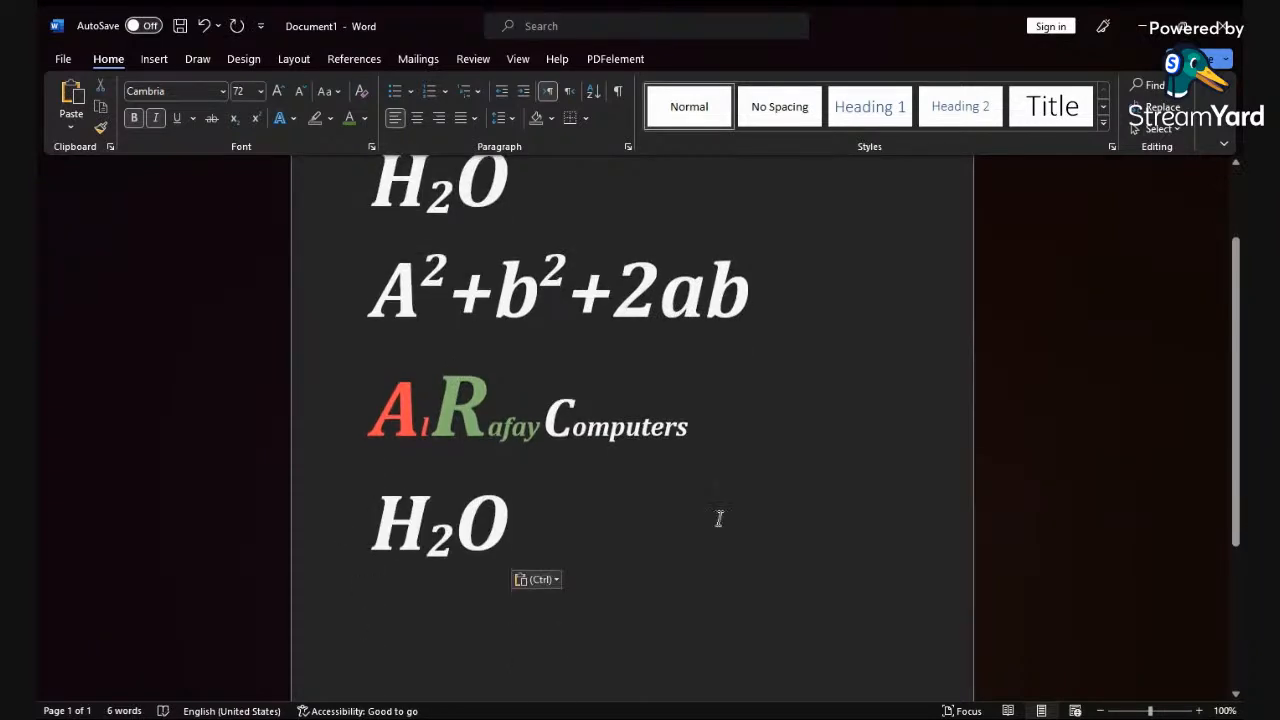
# Step: Set the font size of the whole "Al Rafay Computers" line to 26
pyautogui.scroll(2, 719, 518)
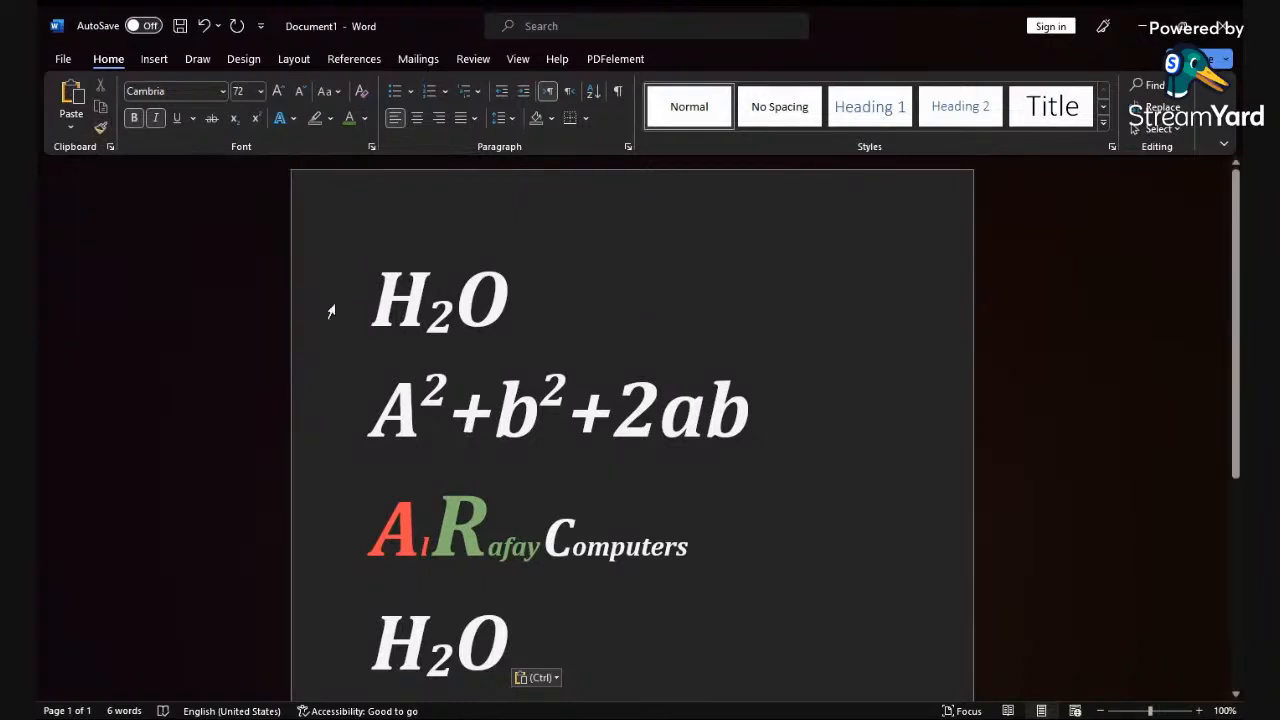
pyautogui.click(378, 312)
pyautogui.moveTo(378, 314); pyautogui.dragTo(500, 316)
pyautogui.scroll(-1, 557, 525)
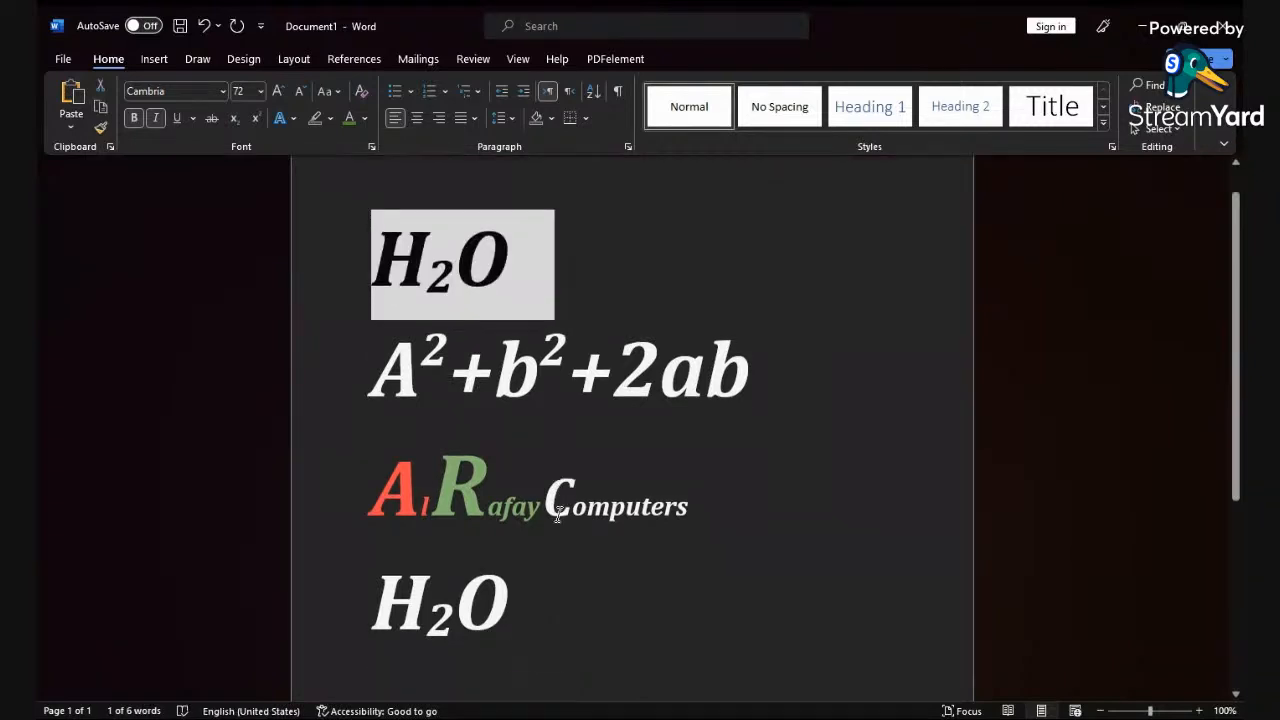
pyautogui.moveTo(376, 505); pyautogui.dragTo(689, 515)
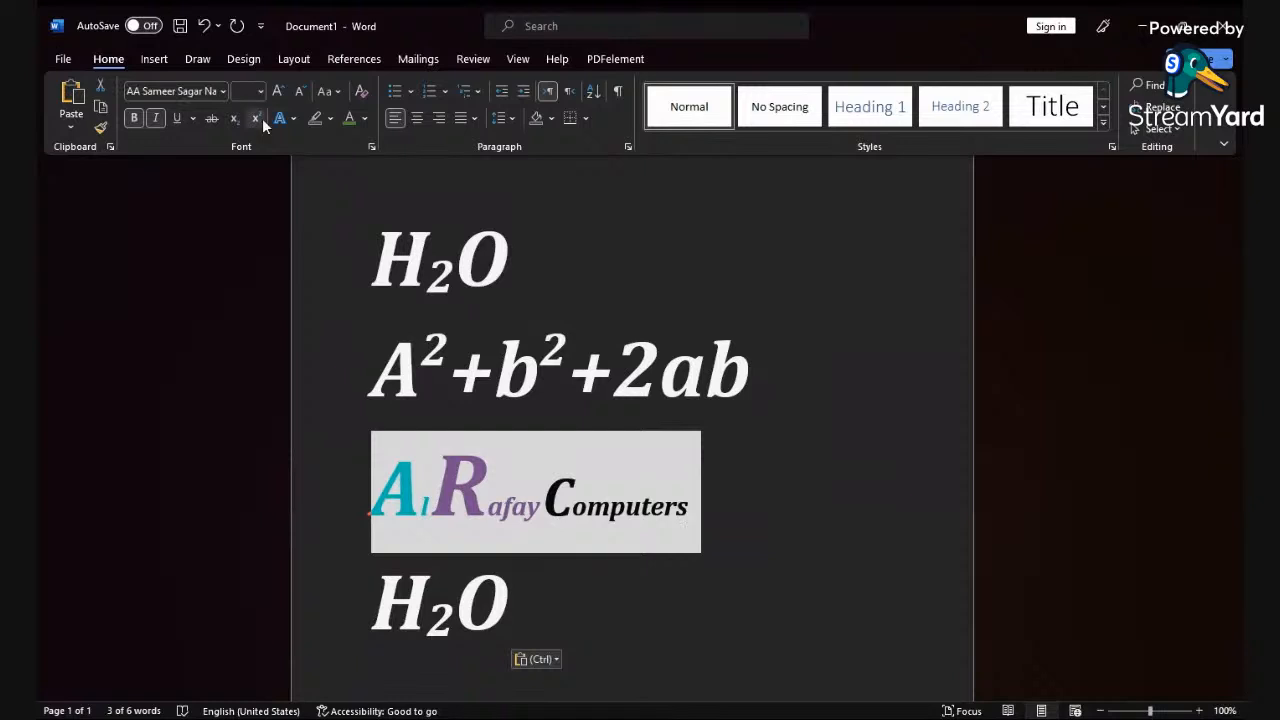
pyautogui.click(261, 91)
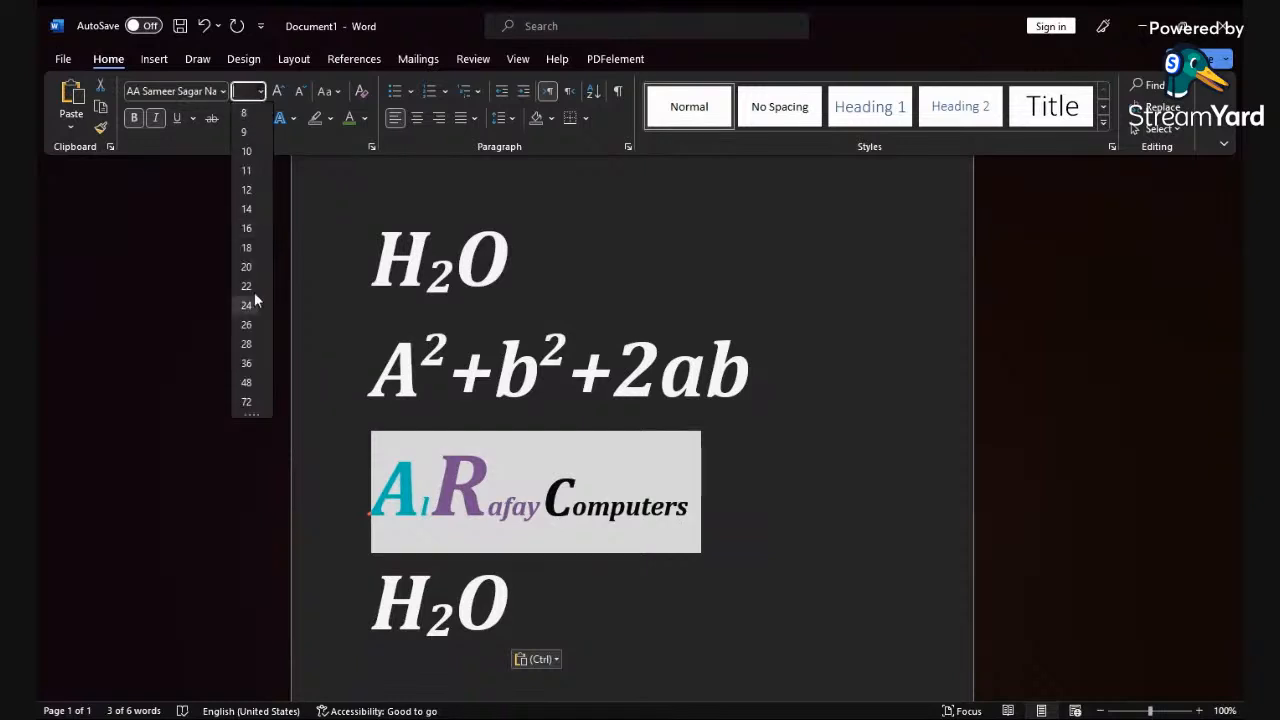
pyautogui.click(254, 325)
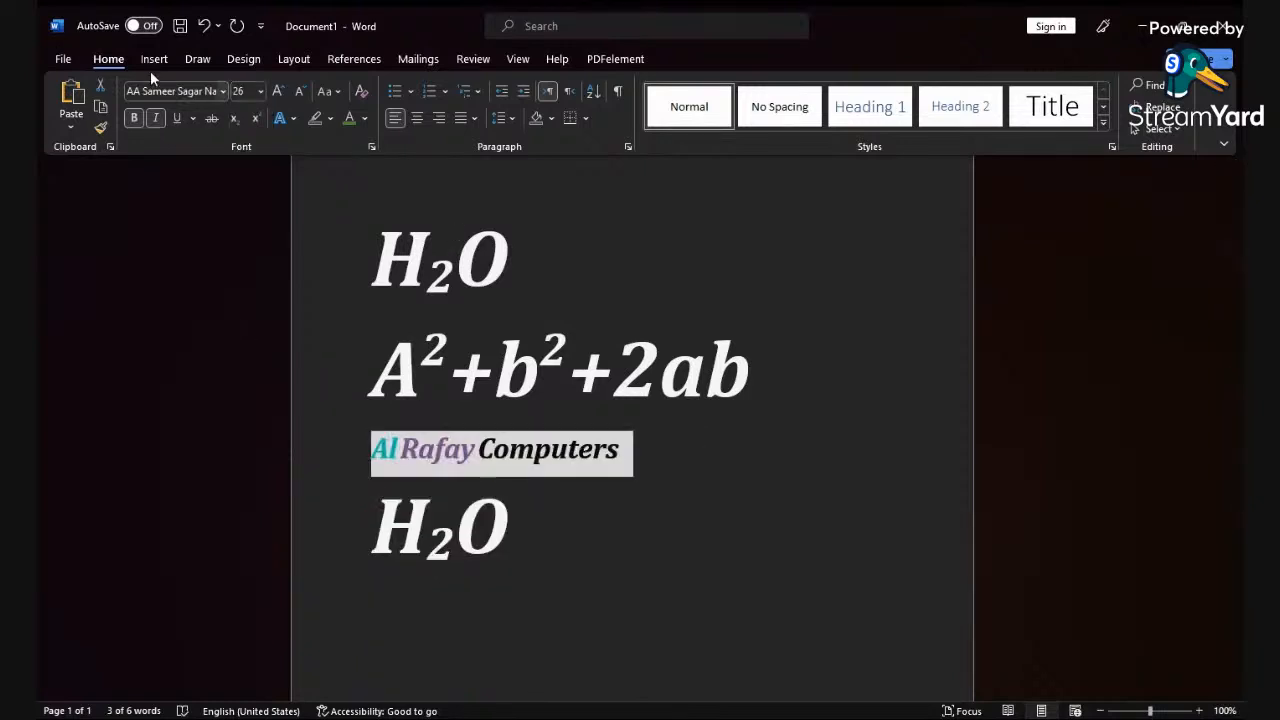
# Step: Change the "Al Rafay Computers" line to the Times New Roman font in red, and deselect it
pyautogui.click(221, 91)
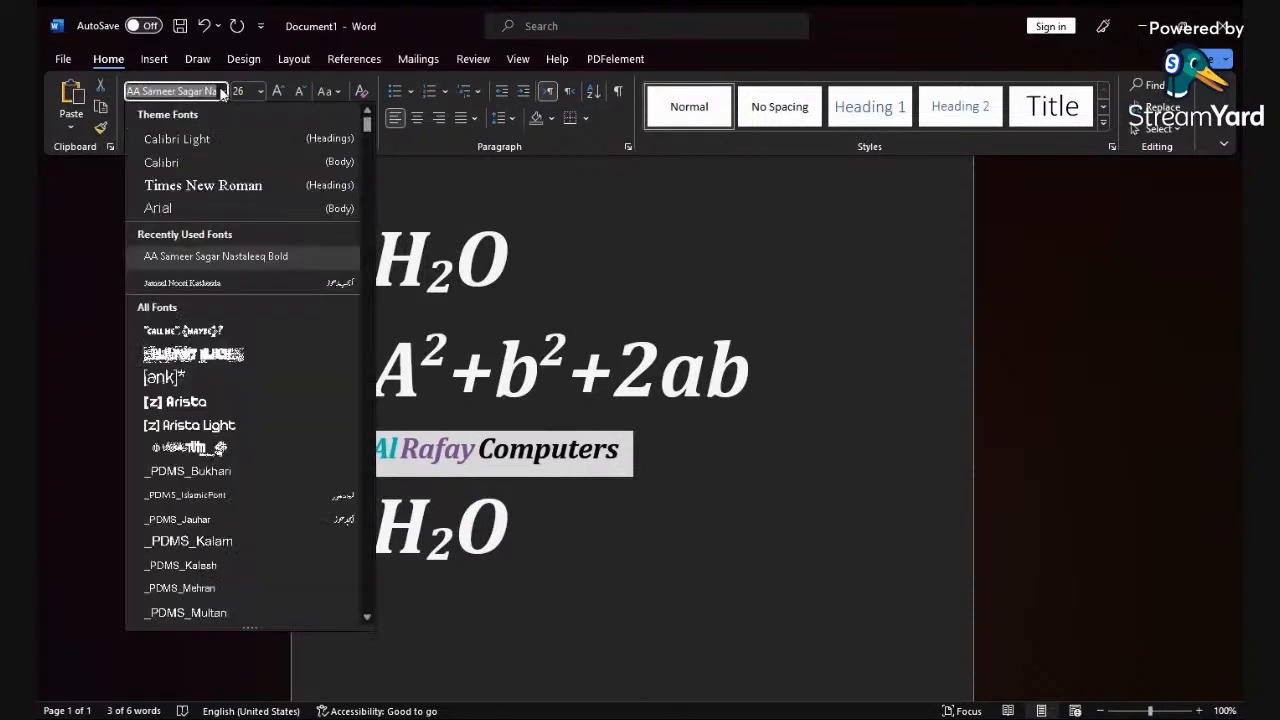
pyautogui.click(190, 186)
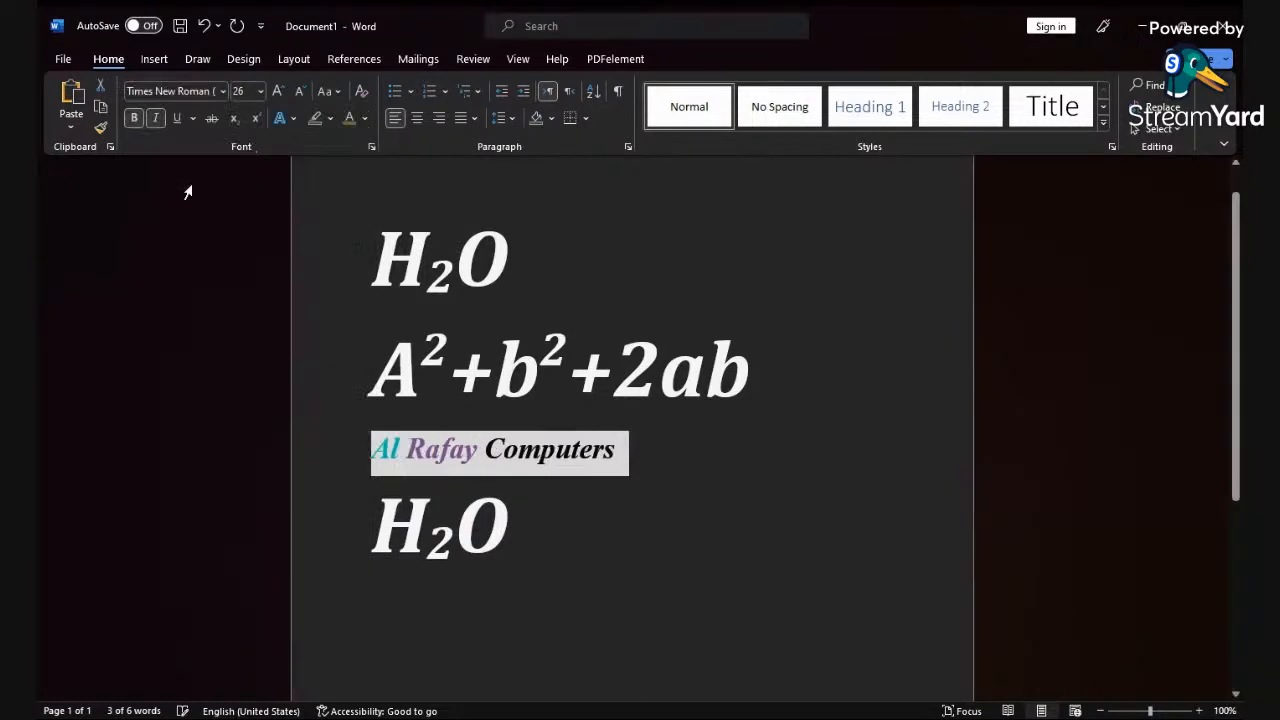
pyautogui.click(365, 118)
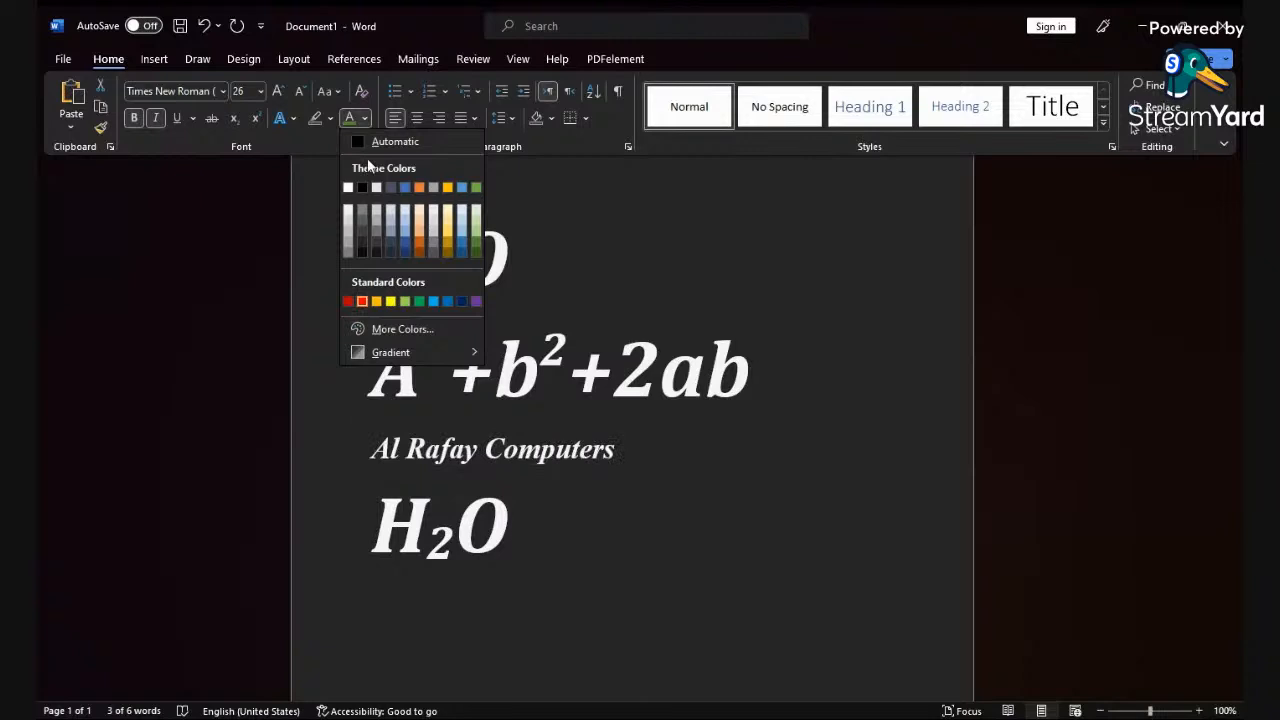
pyautogui.click(360, 297)
pyautogui.click(541, 452)
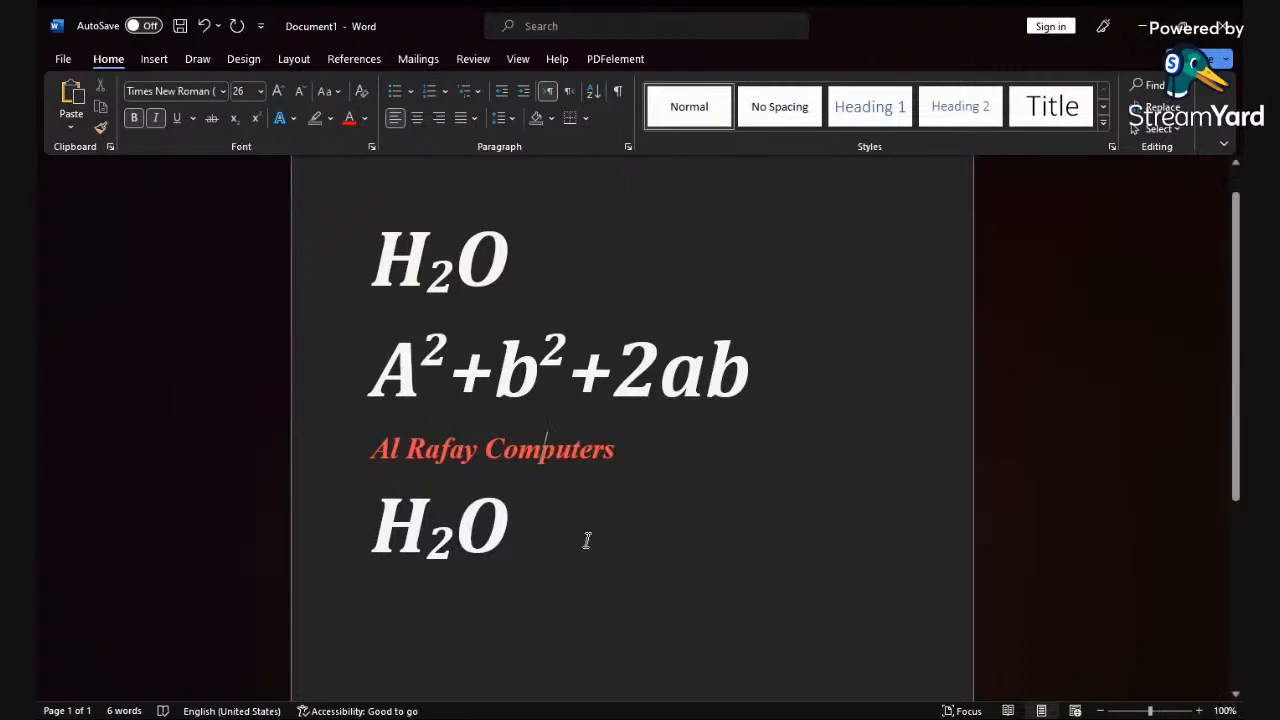
# Step: Copy the formatting of "Al Rafay Computers" onto the "A2+b2+2ab" line with Format Painter
pyautogui.click(632, 451)
pyautogui.click(517, 453)
pyautogui.moveTo(374, 452); pyautogui.dragTo(618, 452)
pyautogui.click(540, 453)
pyautogui.click(101, 128)
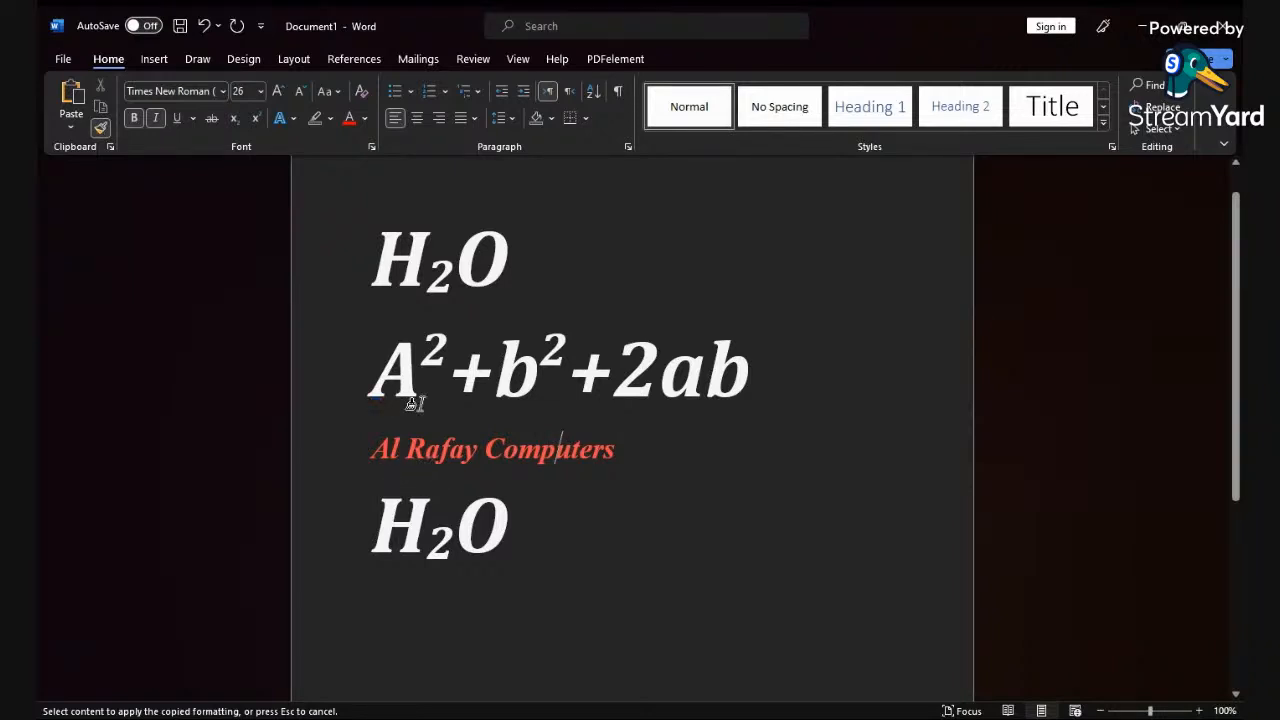
pyautogui.moveTo(370, 382); pyautogui.dragTo(727, 379)
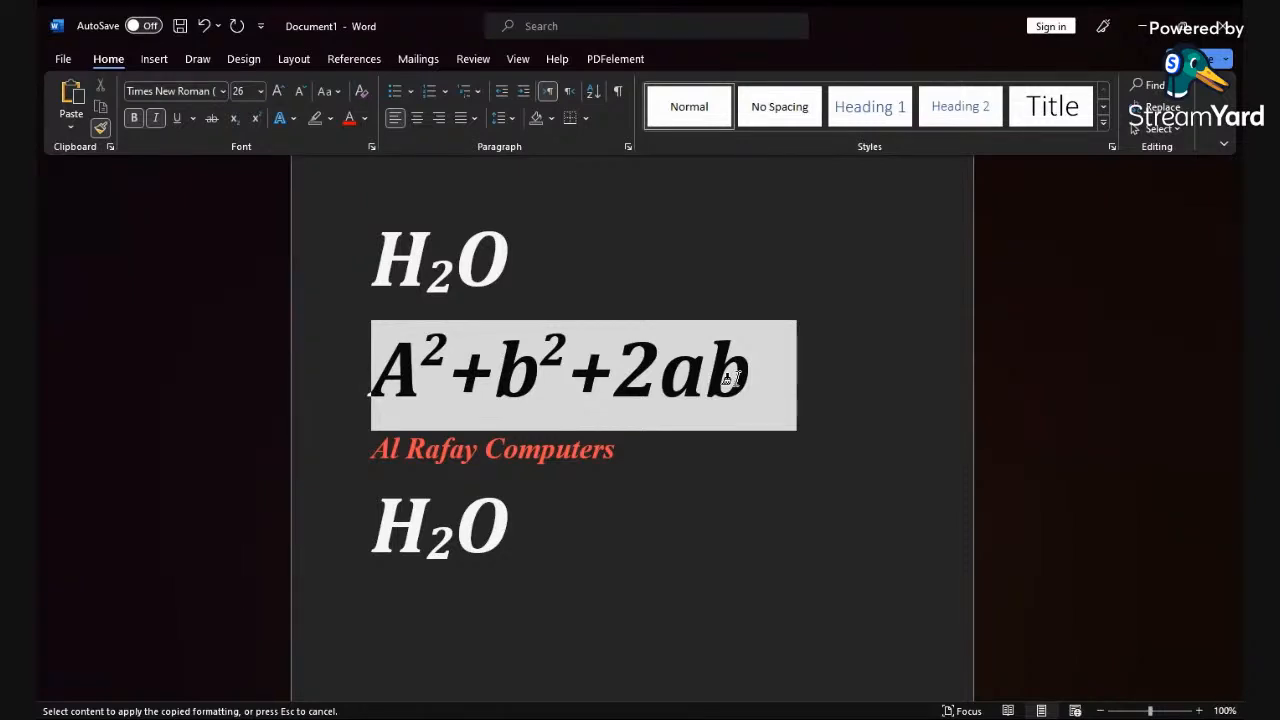
pyautogui.moveTo(730, 378); pyautogui.dragTo(734, 376)
pyautogui.click(486, 388)
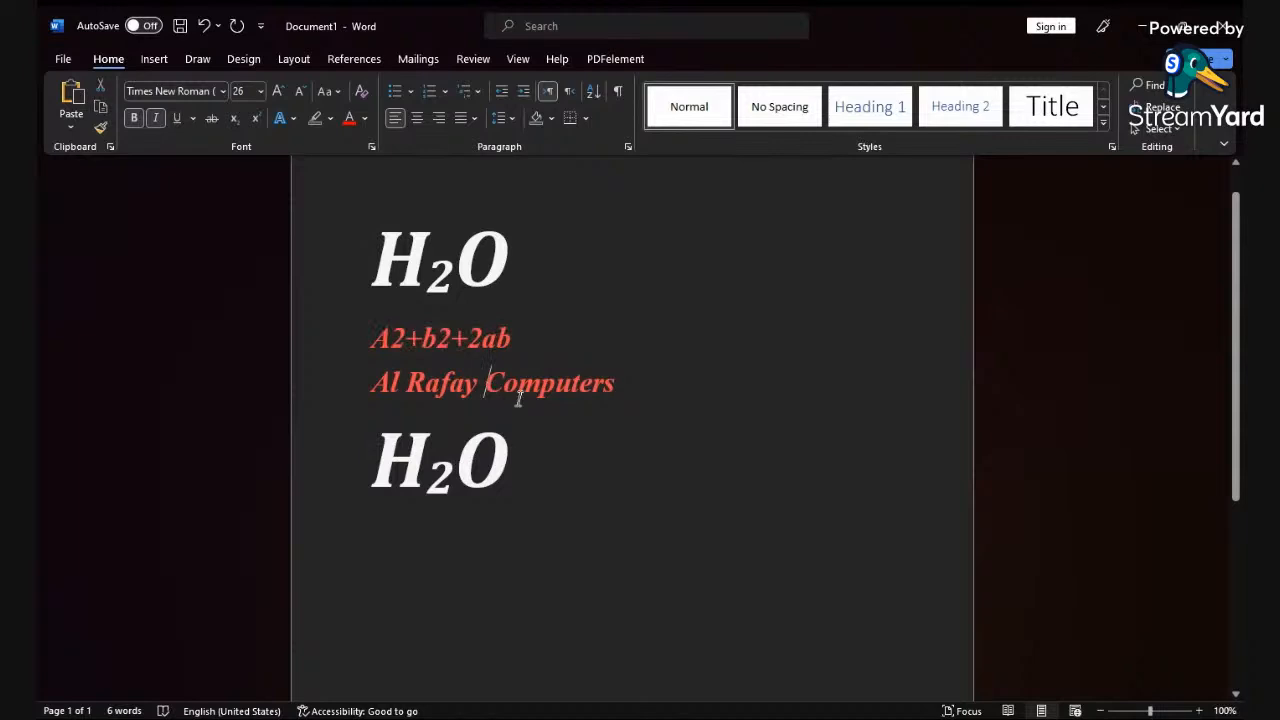
# Step: Copy the formatting of the "A2+b2+2ab" line onto the first "H2O" line with Format Painter
pyautogui.click(408, 339)
pyautogui.click(97, 125)
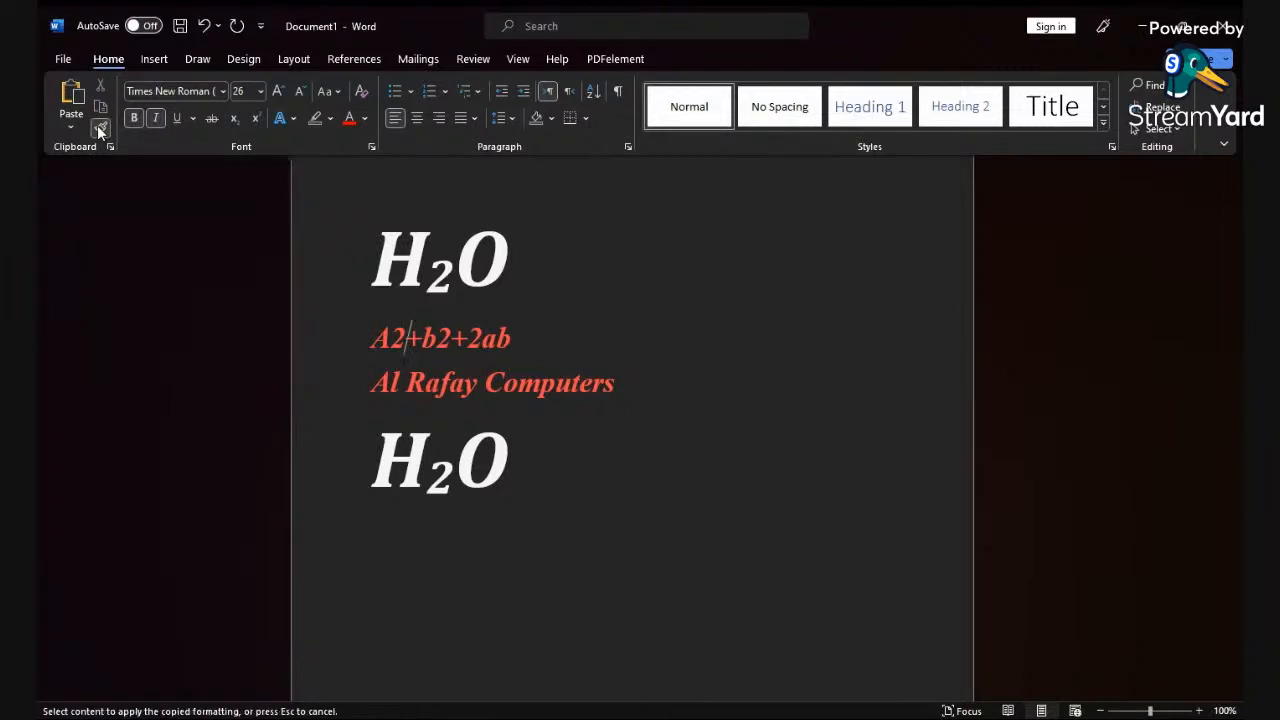
pyautogui.moveTo(372, 264); pyautogui.dragTo(511, 266)
pyautogui.click(545, 364)
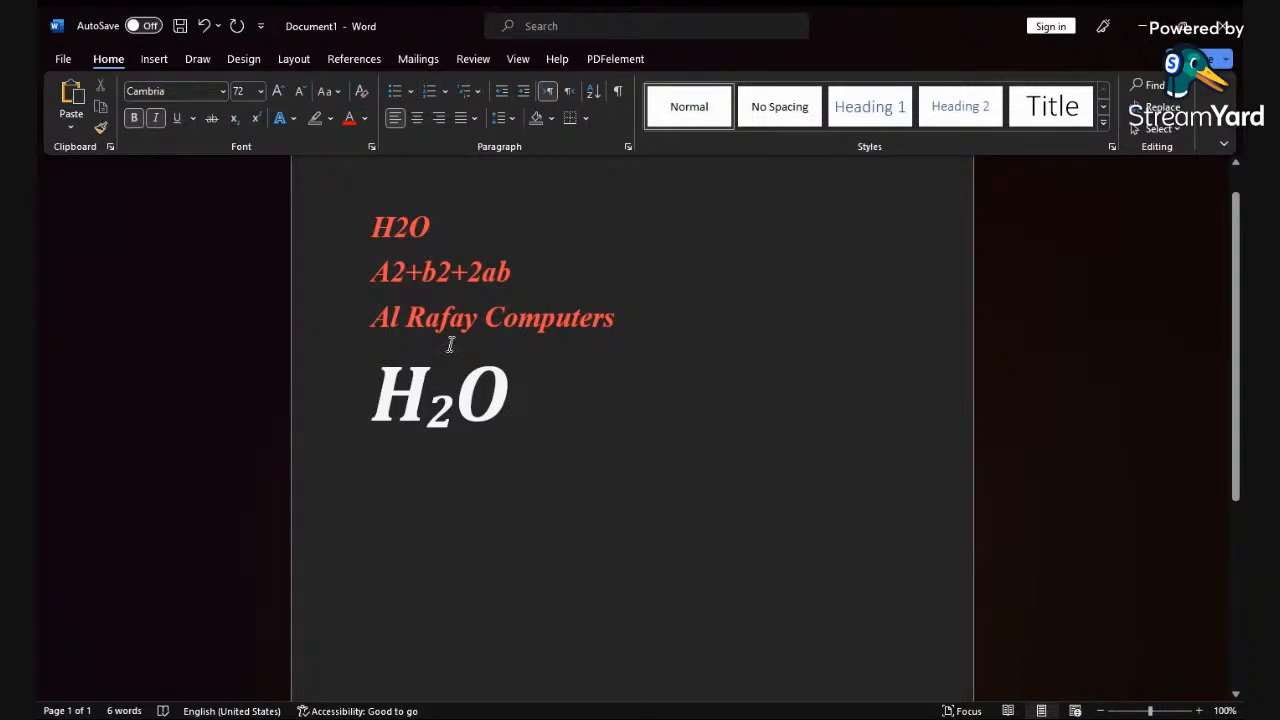
# Step: Create a new style named "my style" from the formatting of the first "H2O" line
pyautogui.click(397, 227)
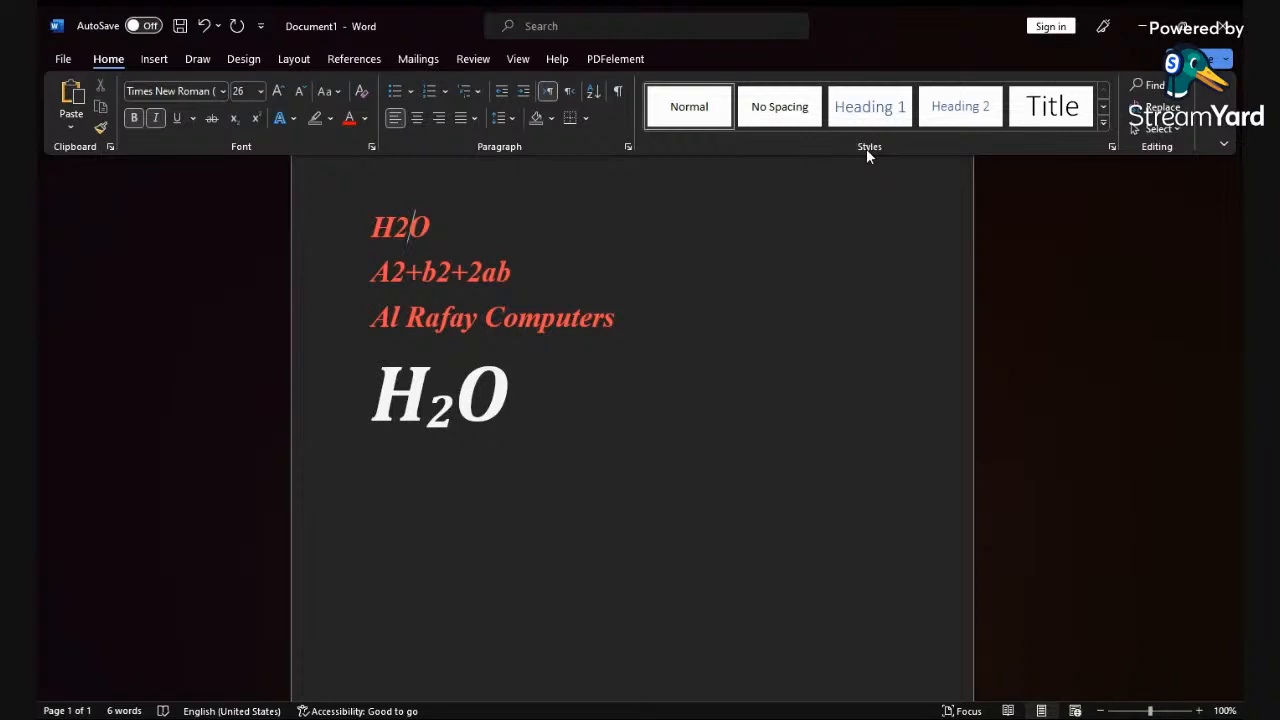
pyautogui.click(1104, 124)
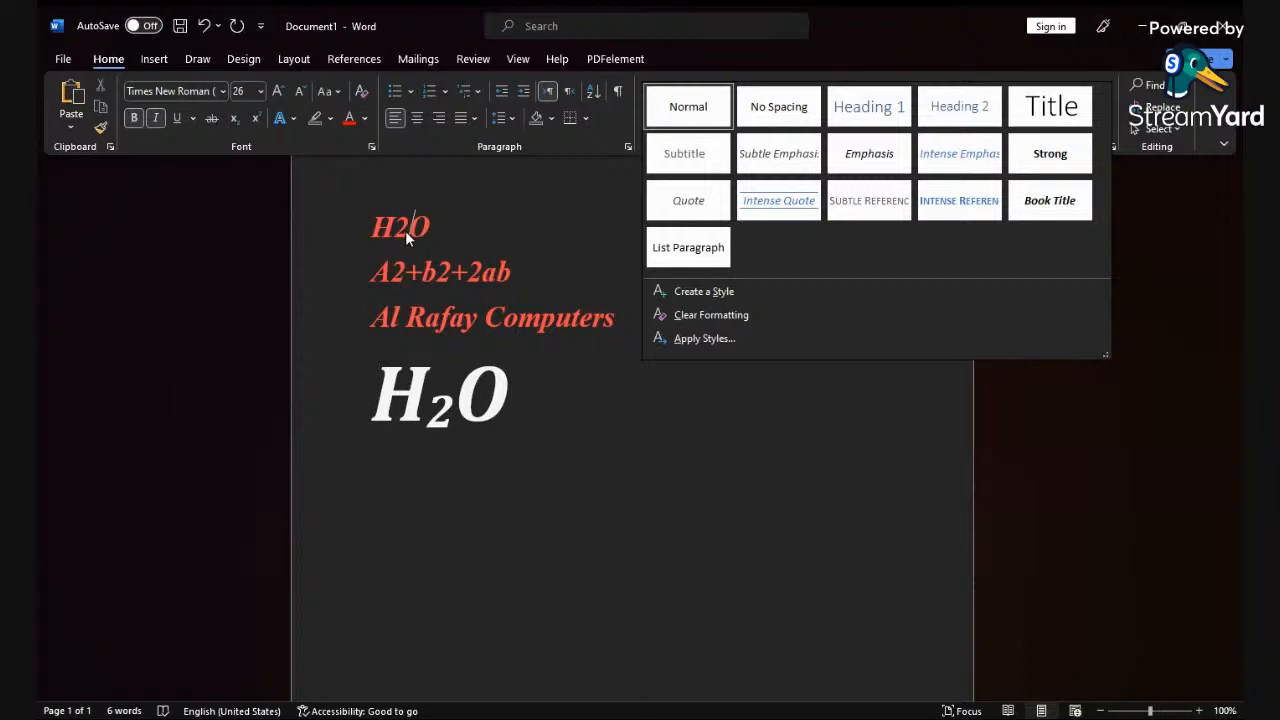
pyautogui.click(704, 292)
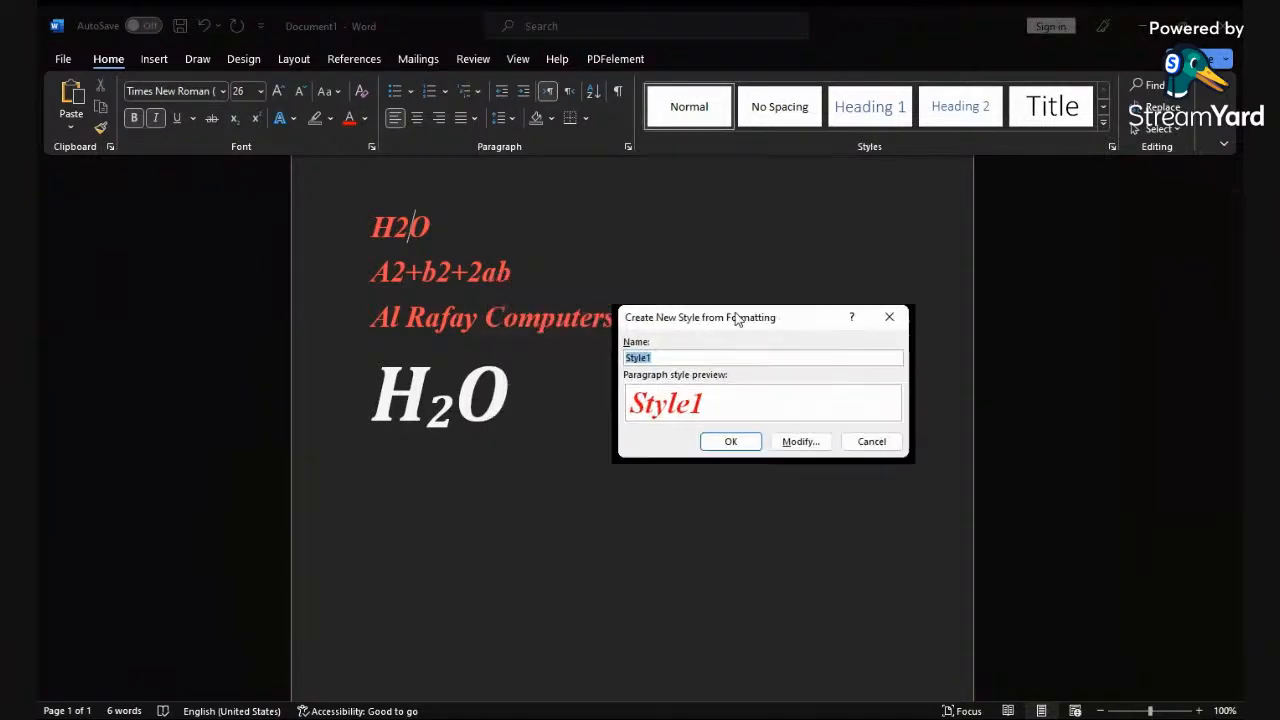
pyautogui.click(654, 357)
pyautogui.doubleClick(641, 362)
pyautogui.write('my style')
pyautogui.click(733, 442)
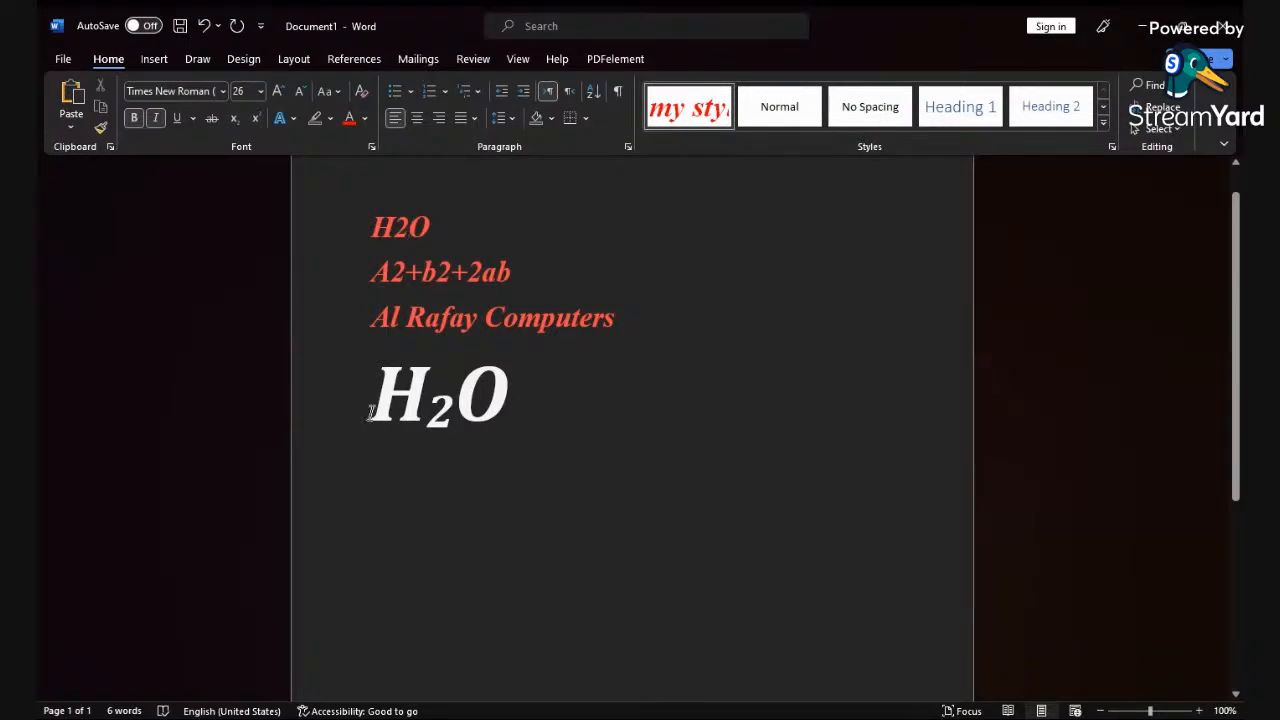
# Step: Apply the "my style" style to the last "H2O" line
pyautogui.click(429, 412)
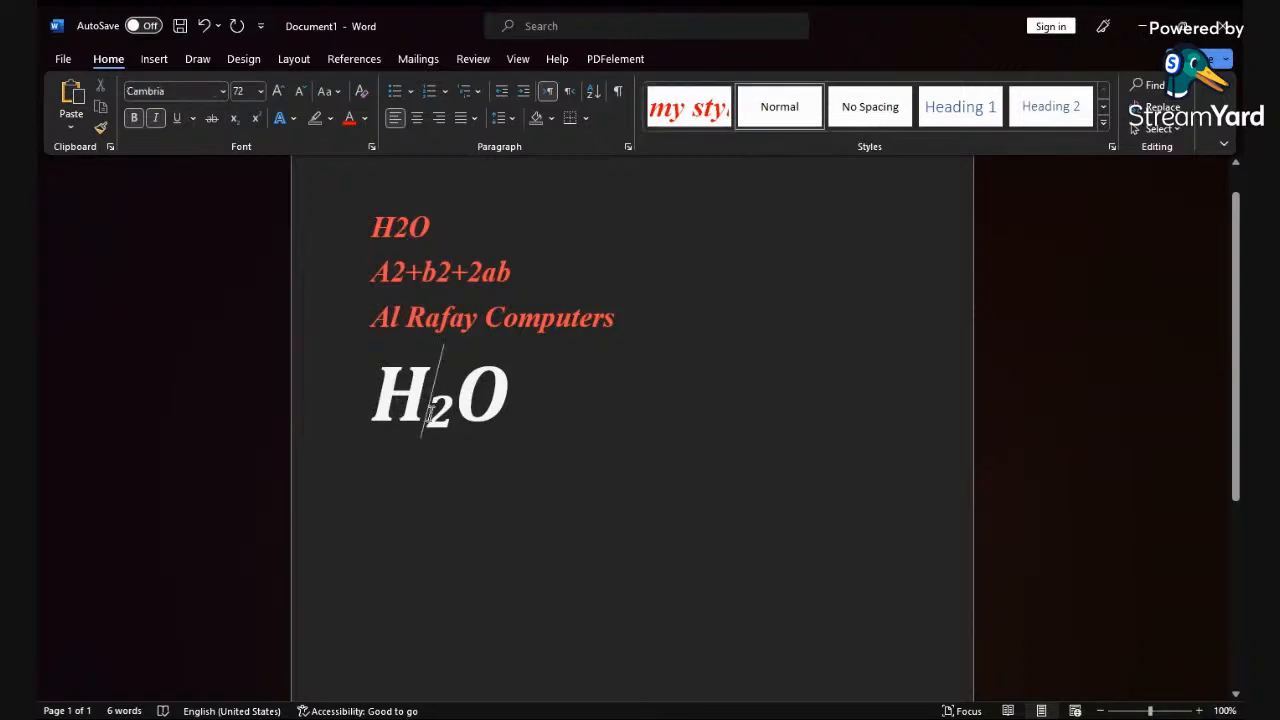
pyautogui.click(376, 405)
pyautogui.click(494, 451)
pyautogui.moveTo(372, 400); pyautogui.dragTo(501, 397)
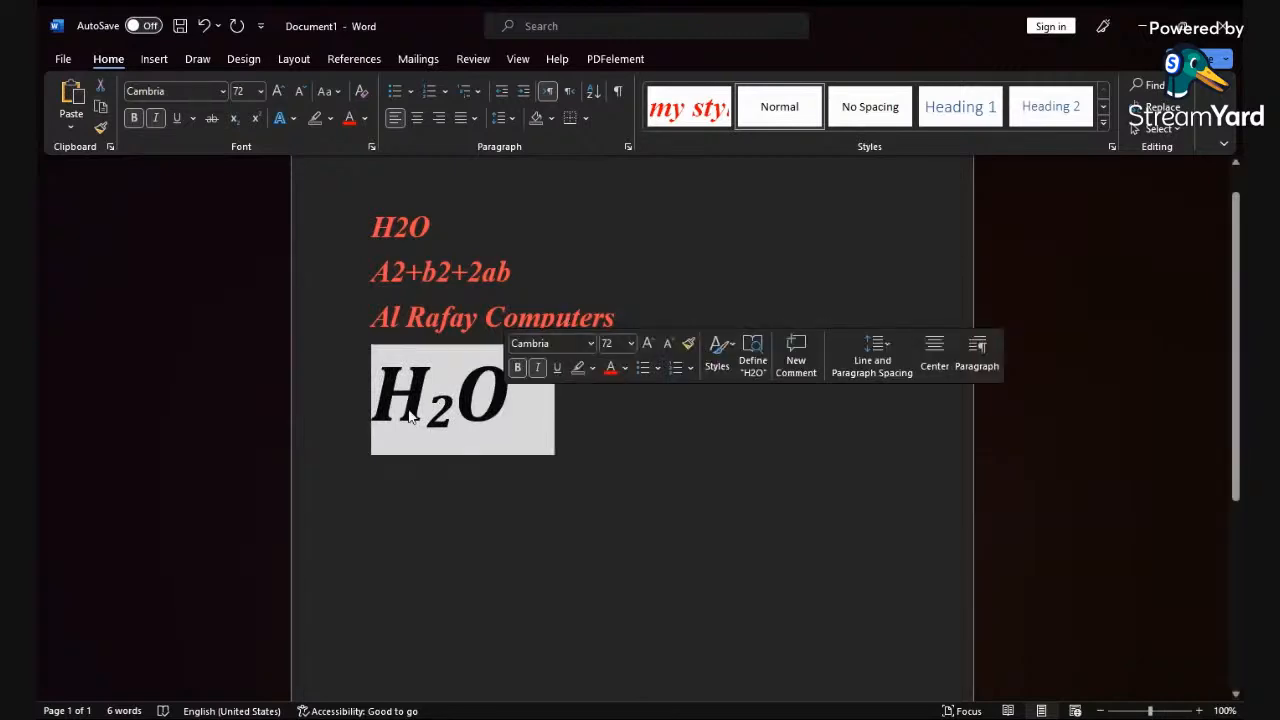
pyautogui.click(678, 108)
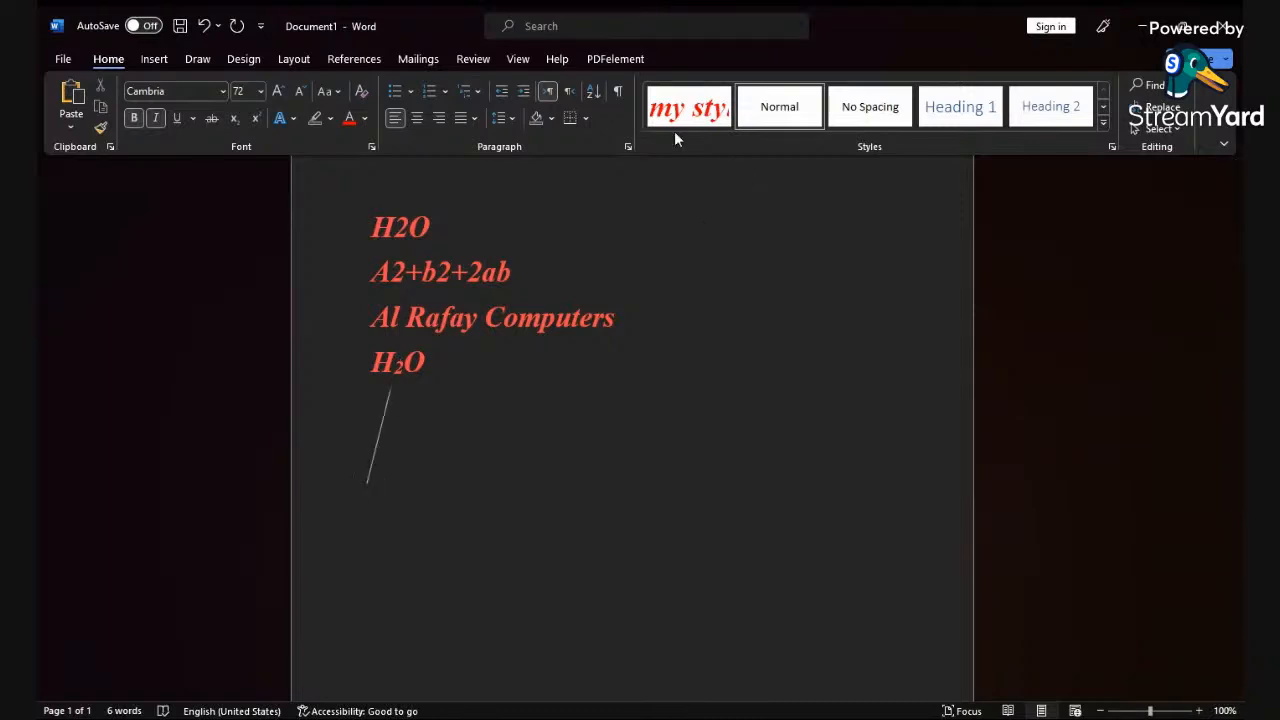
# Step: Review the Create a Style option and preview the built-in styles on the last "H2O" line without applying any
pyautogui.click(399, 228)
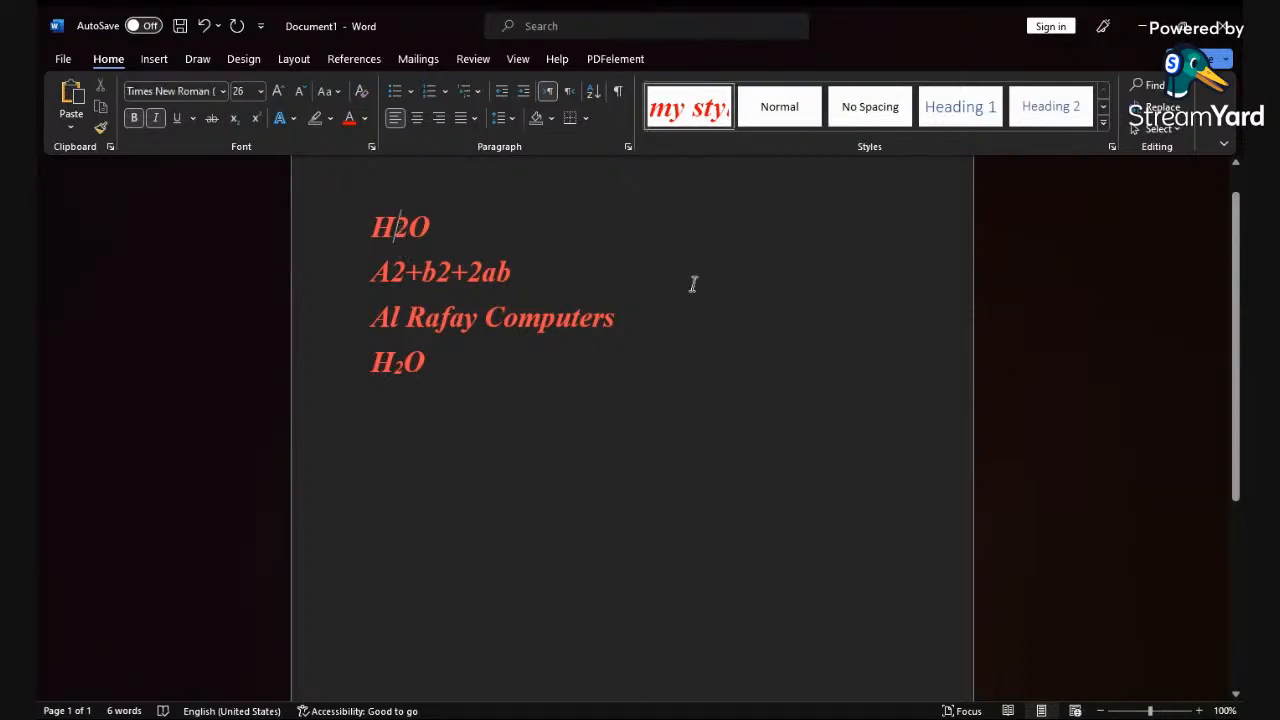
pyautogui.click(1105, 123)
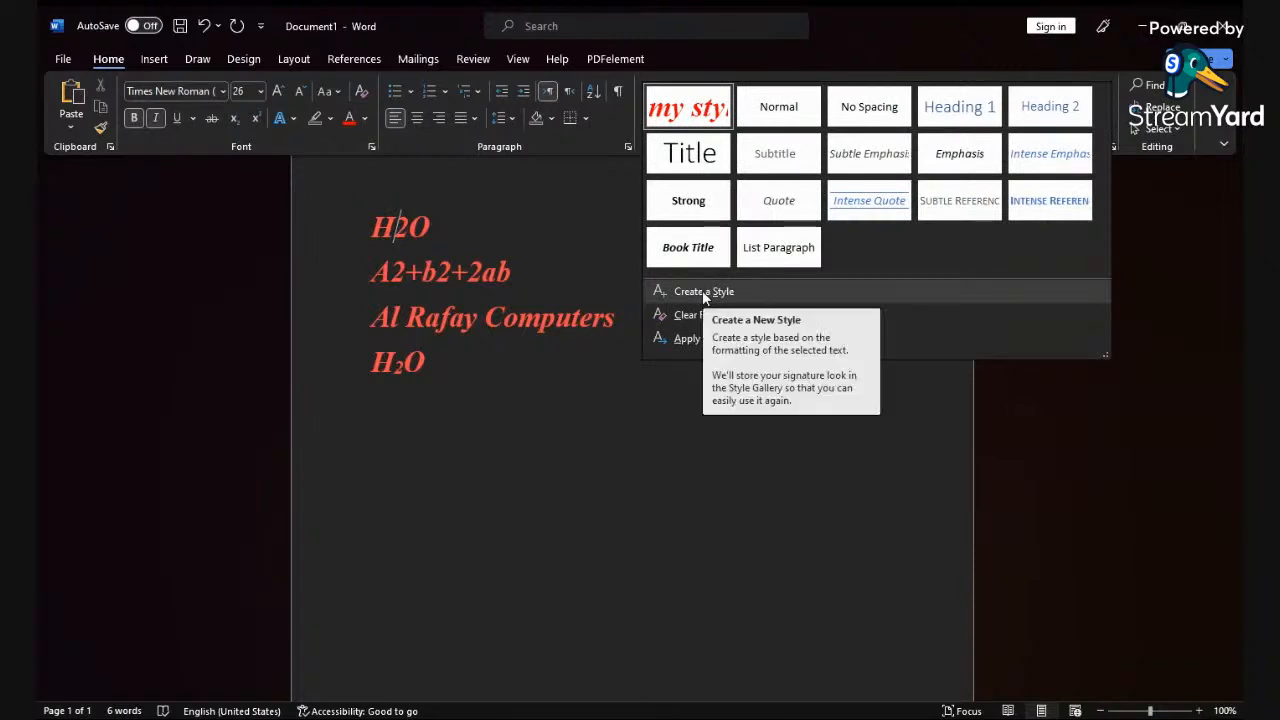
pyautogui.press('Escape')
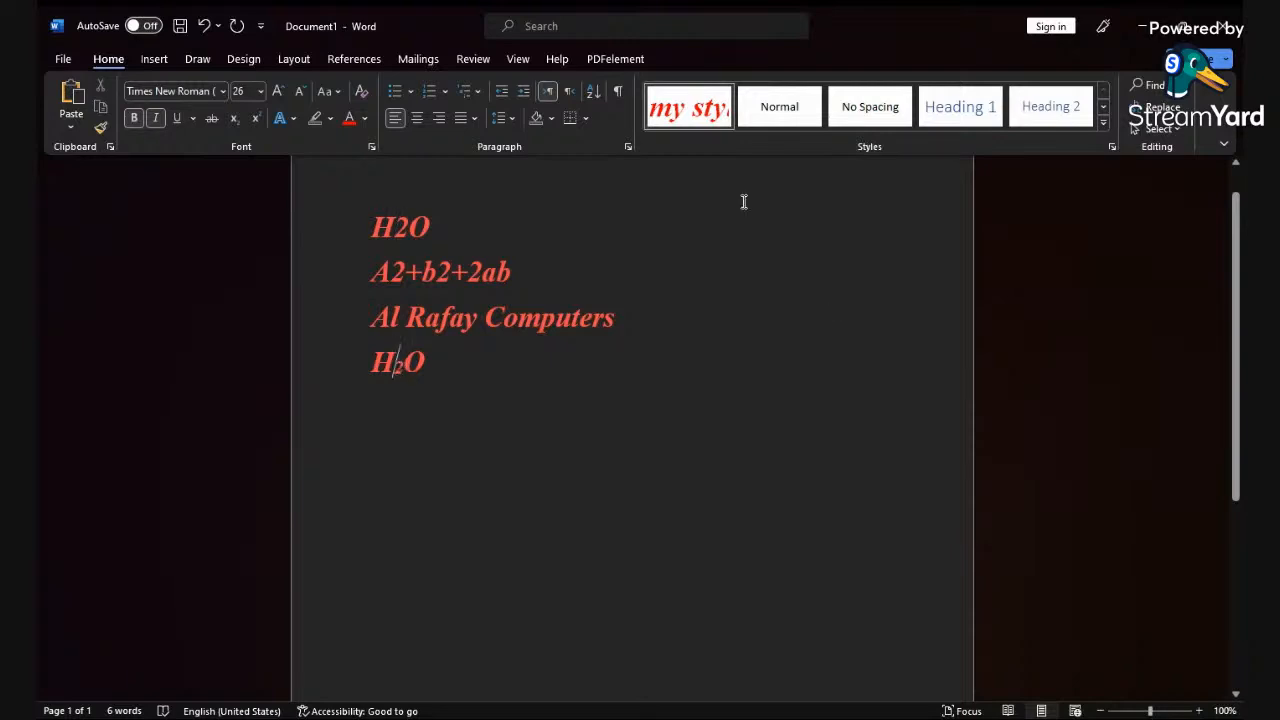
pyautogui.click(1103, 122)
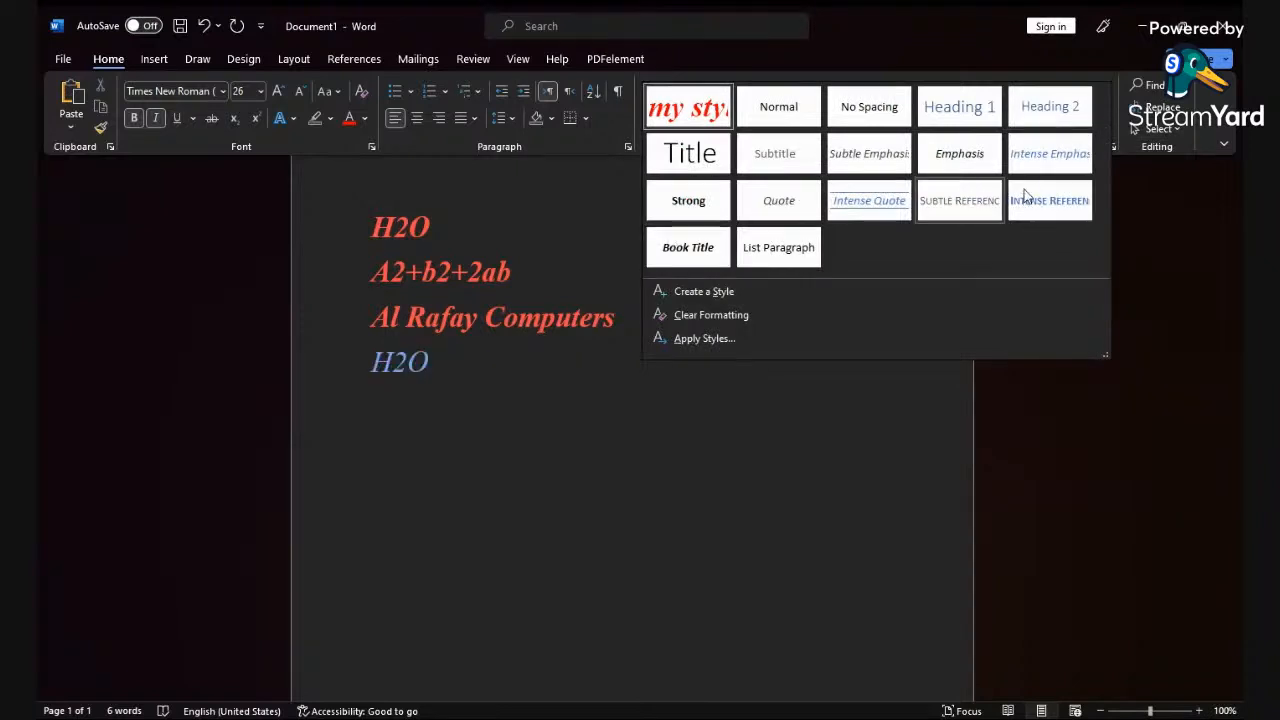
pyautogui.click(751, 535)
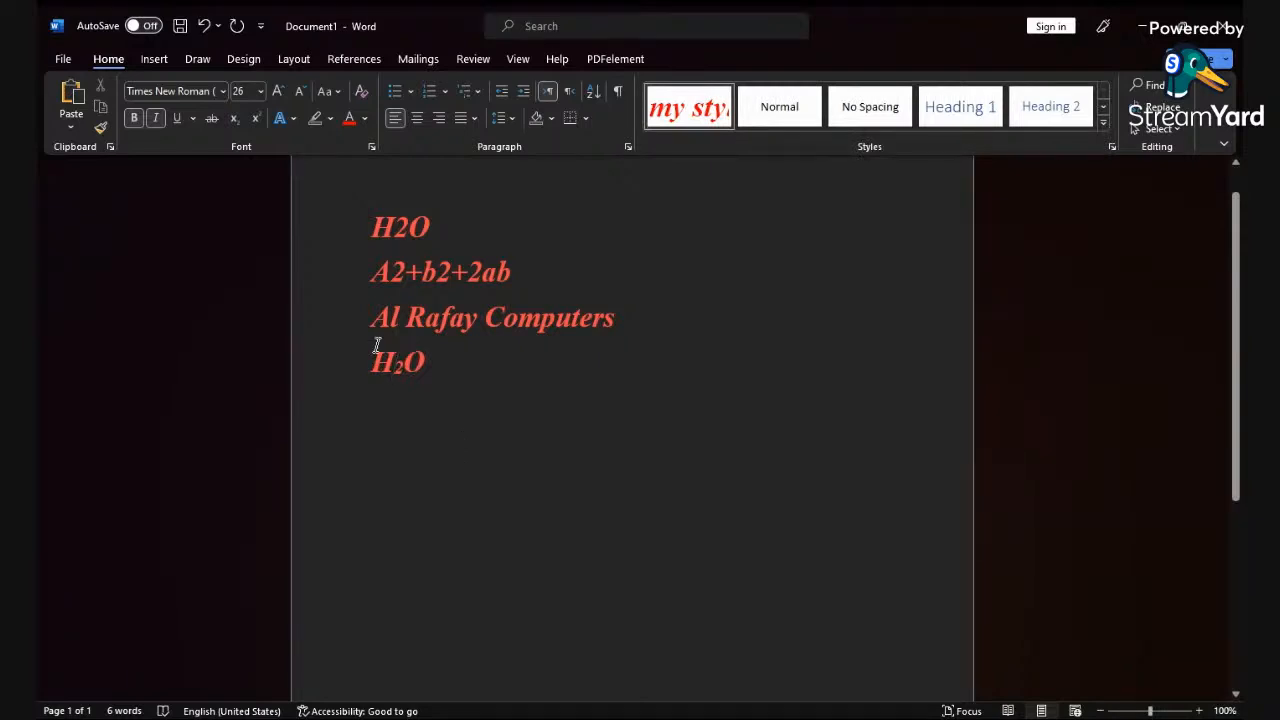
# Step: Clear all formatting from the entire document text
pyautogui.click(562, 428)
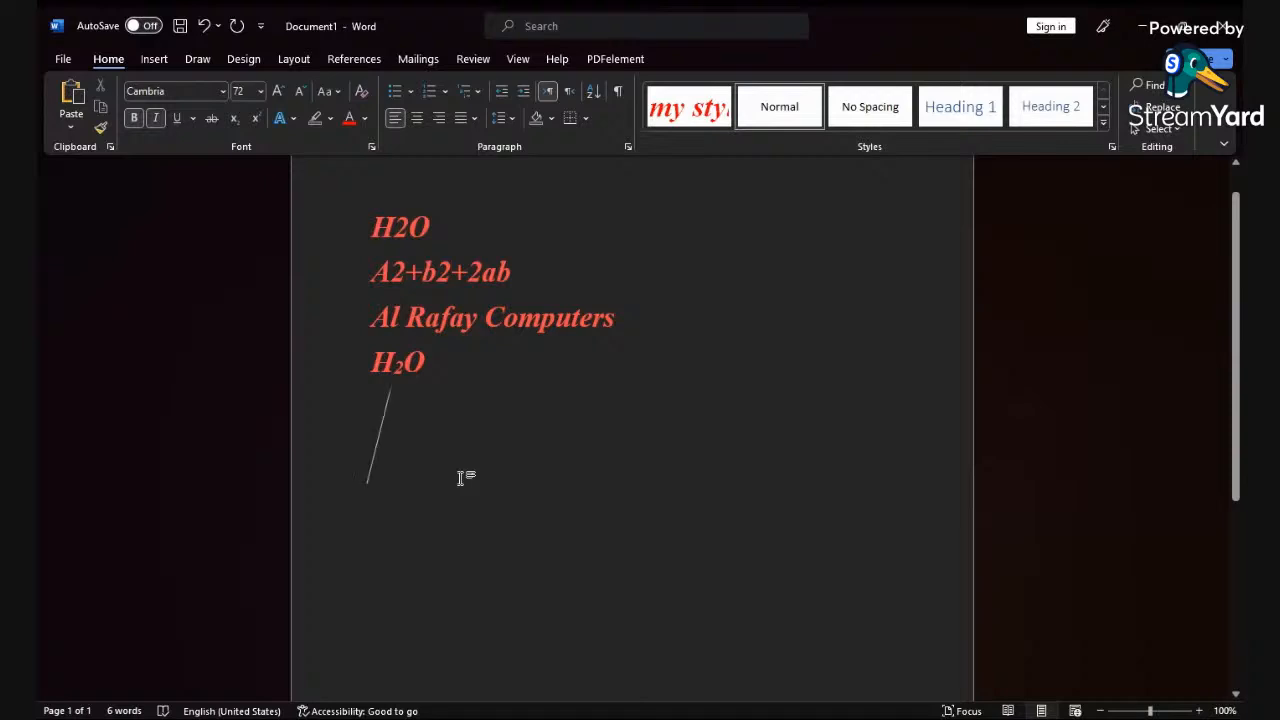
pyautogui.hotkey('ctrl', 'a')
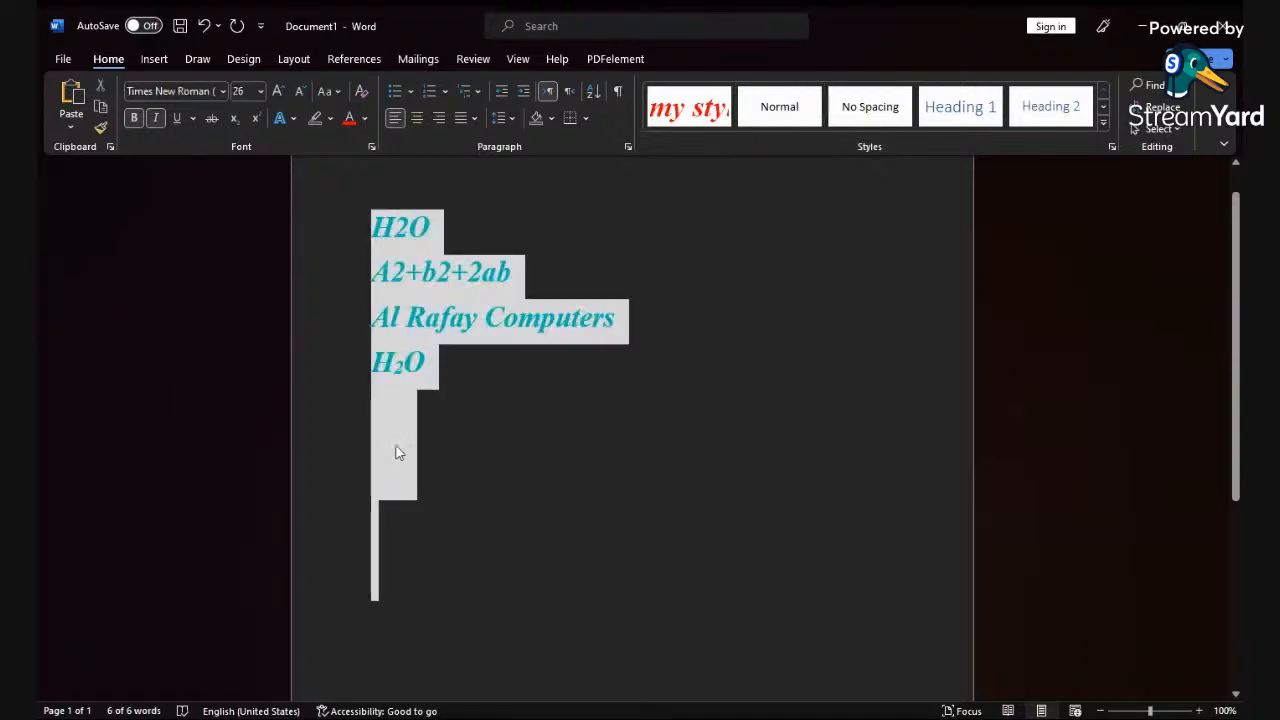
pyautogui.click(362, 92)
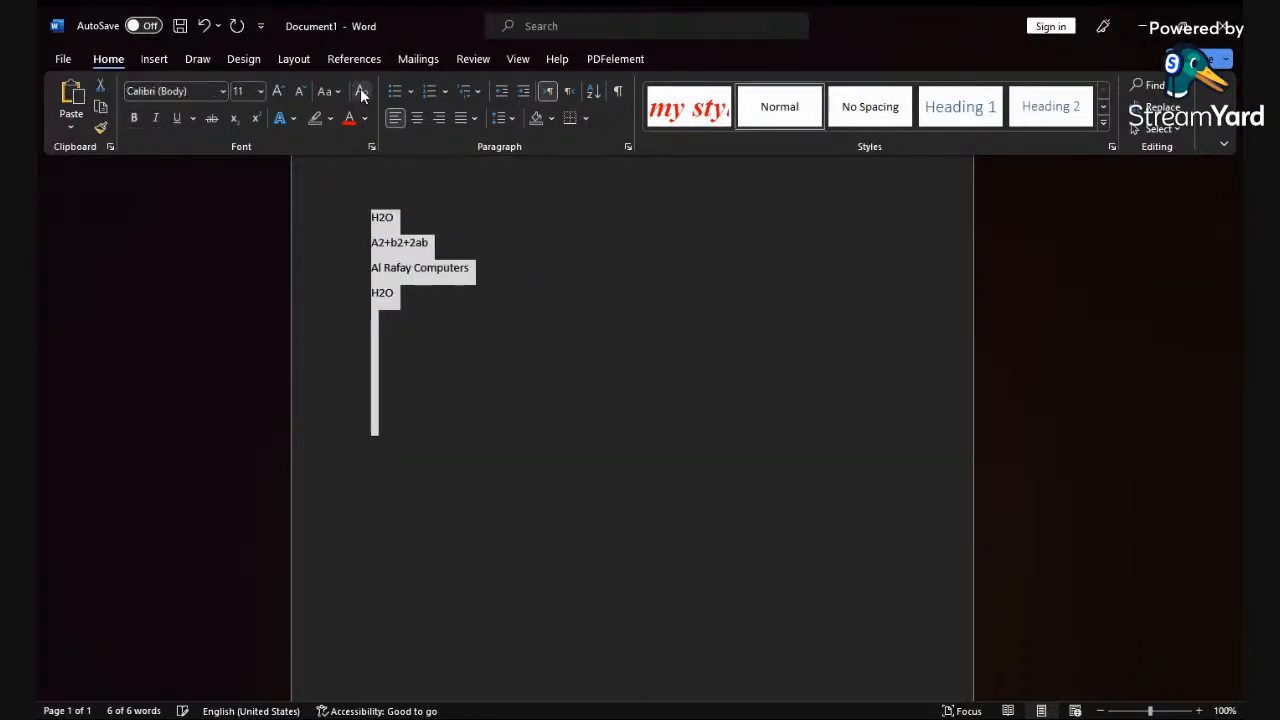
pyautogui.click(408, 266)
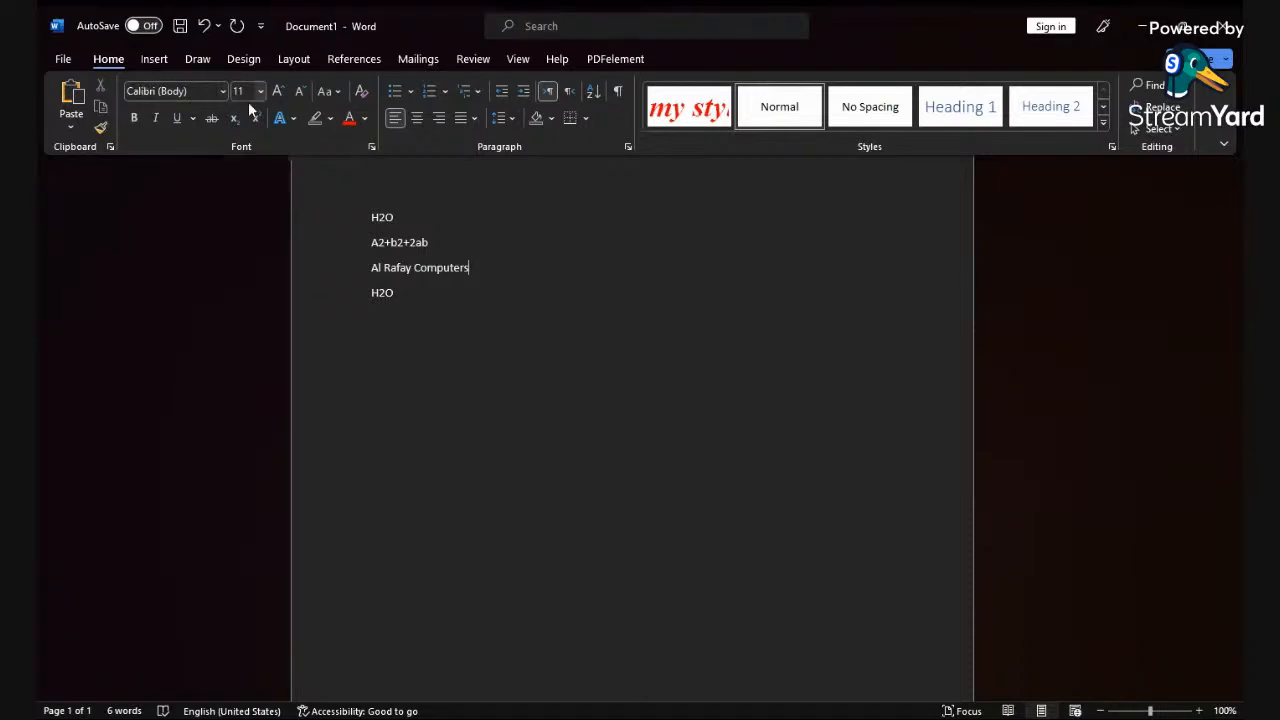
# Step: Delete all four lines of text to leave the page empty
pyautogui.moveTo(412, 293); pyautogui.dragTo(341, 221)
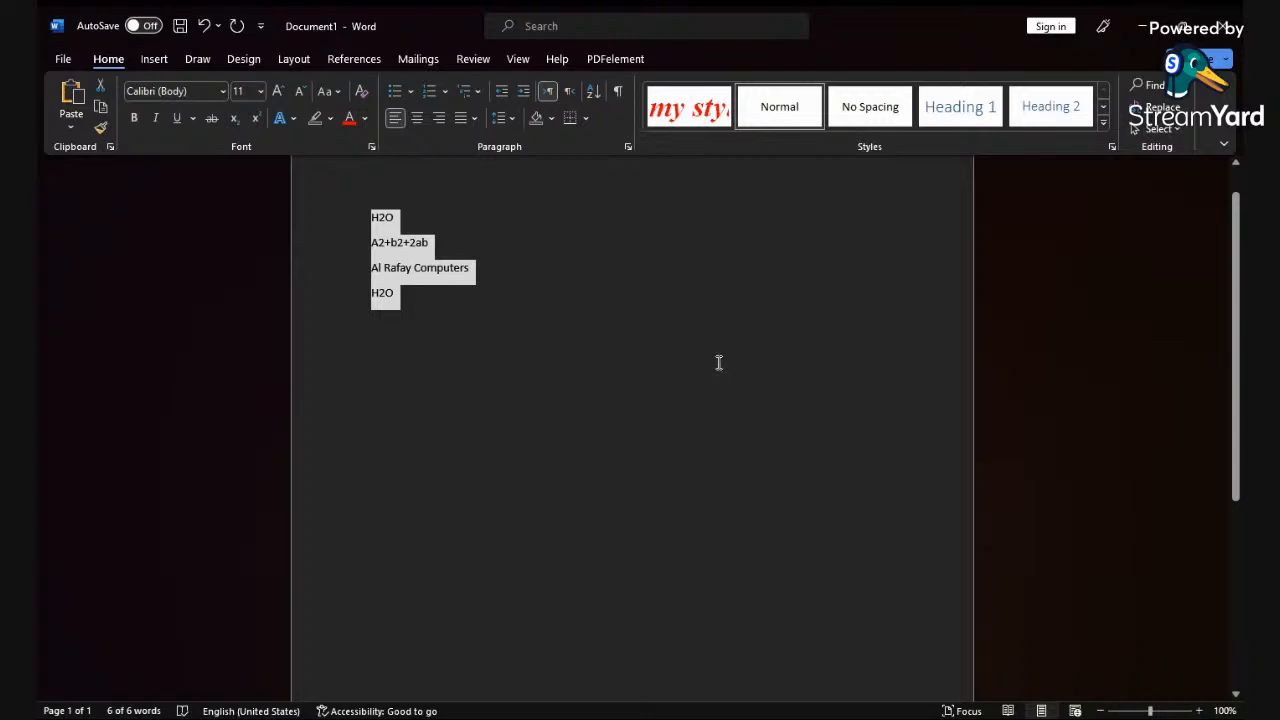
pyautogui.press('Delete')
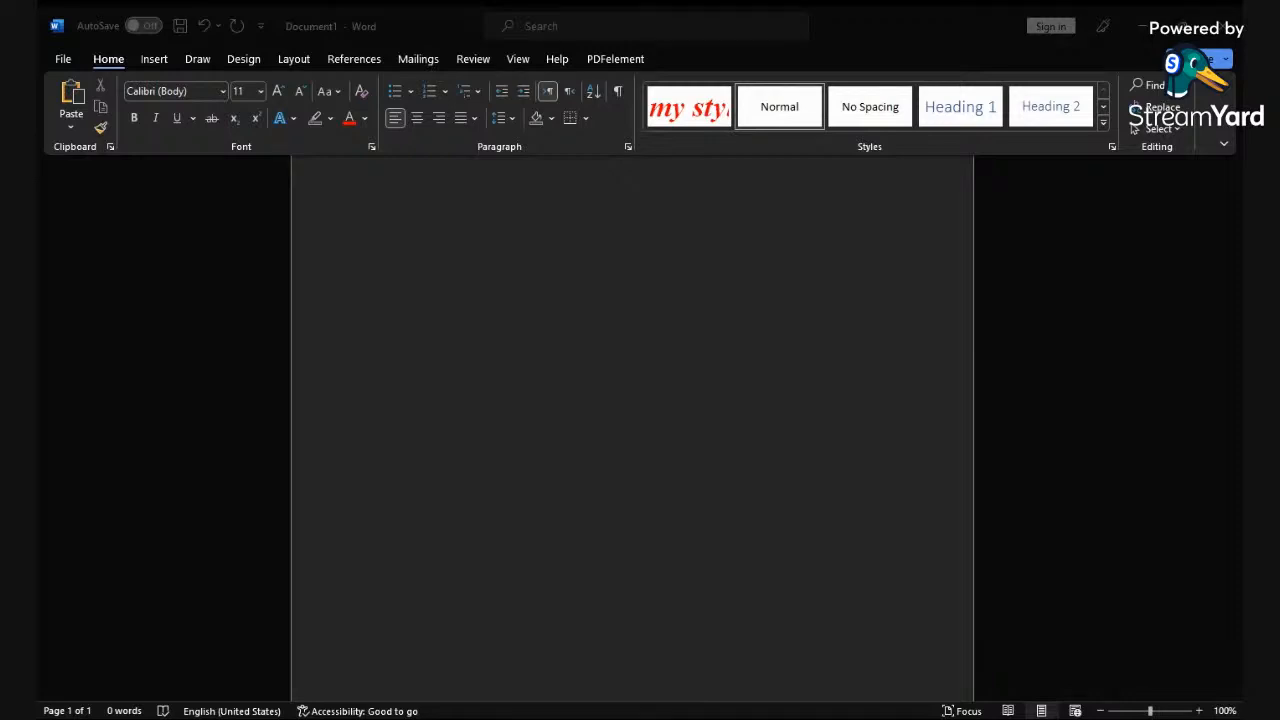
# Step: Paste the paragraph beginning "In the vast sea of online content, a well-crafted video description" into the empty document and select all of it
pyautogui.click(1031, 657)
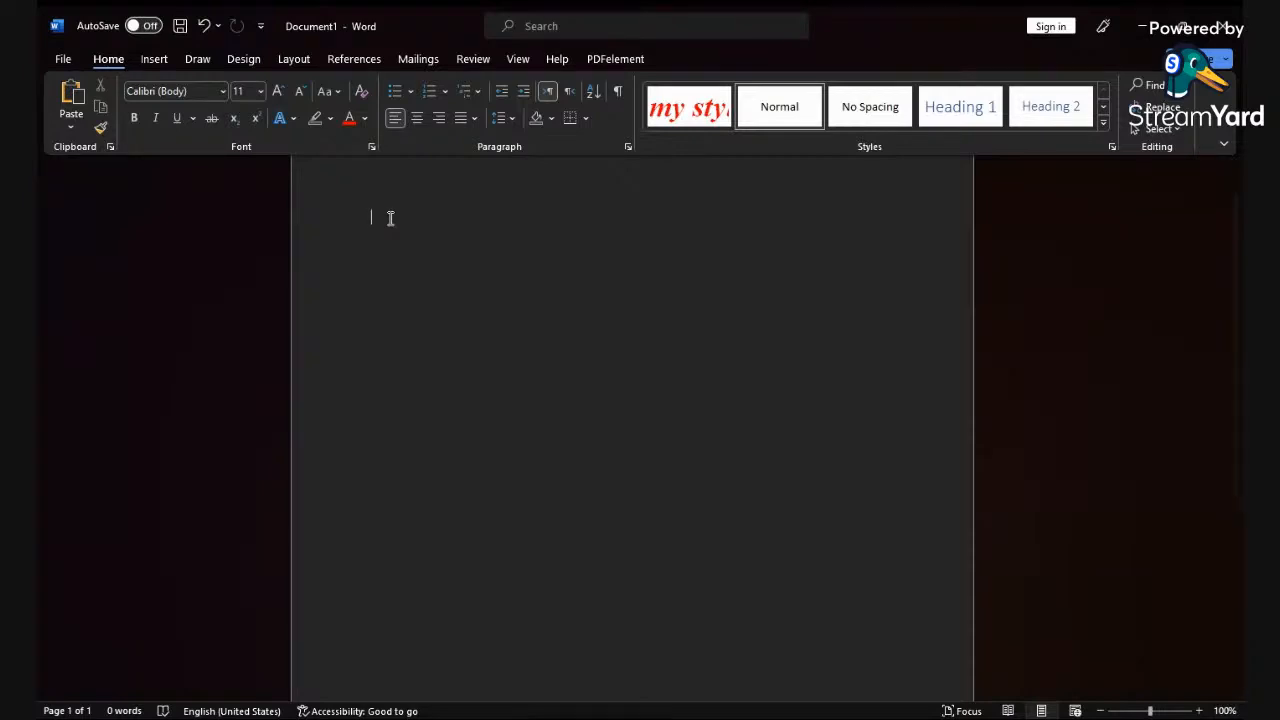
pyautogui.write('In the vast sea of online content, a well-crafted video description serves as a crucial tool to captivate viewers and convey the essence of the video. A compelling video description can significantly improve the discoverability, visibility, and overall engagement of your content. Similarly, understanding how to navigate through an online learning platform like Digiskills.pk is essential for individuals interested in expanding their knowledge and skill set.')
pyautogui.click(503, 255)
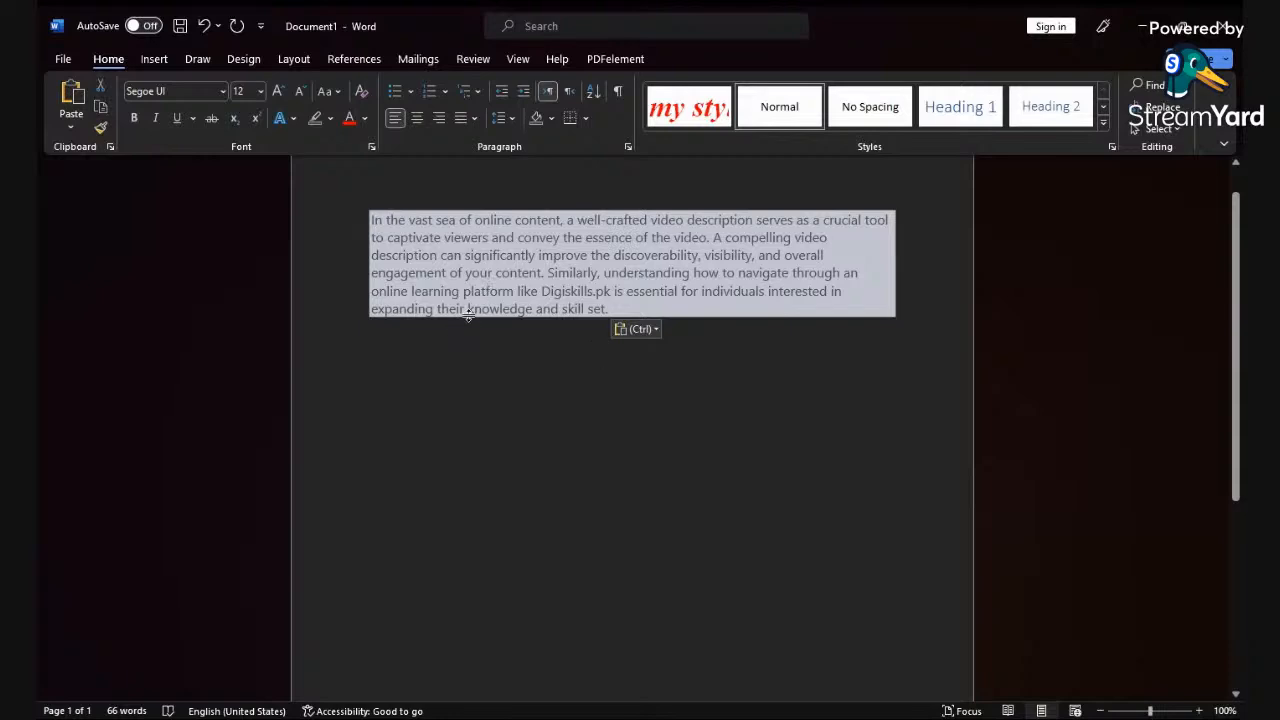
pyautogui.moveTo(612, 318); pyautogui.dragTo(370, 208)
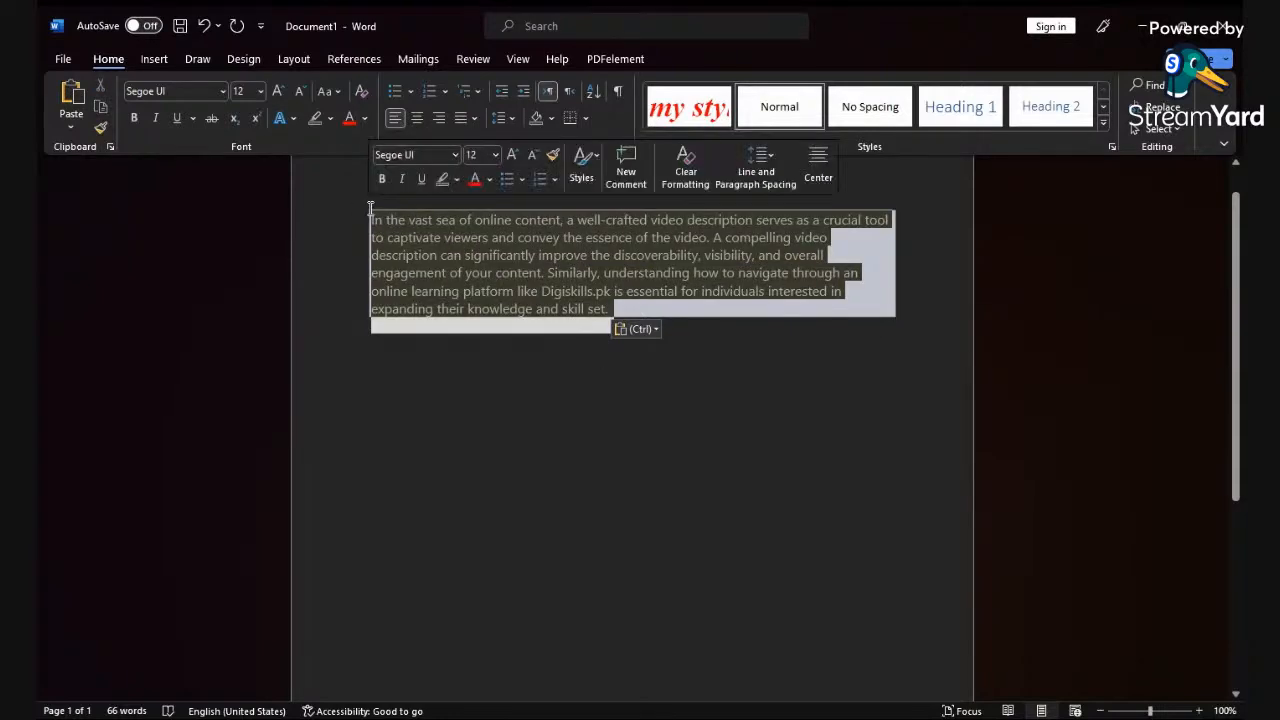
# Step: Set the text highlight of the selected paragraph to No Color
pyautogui.click(331, 118)
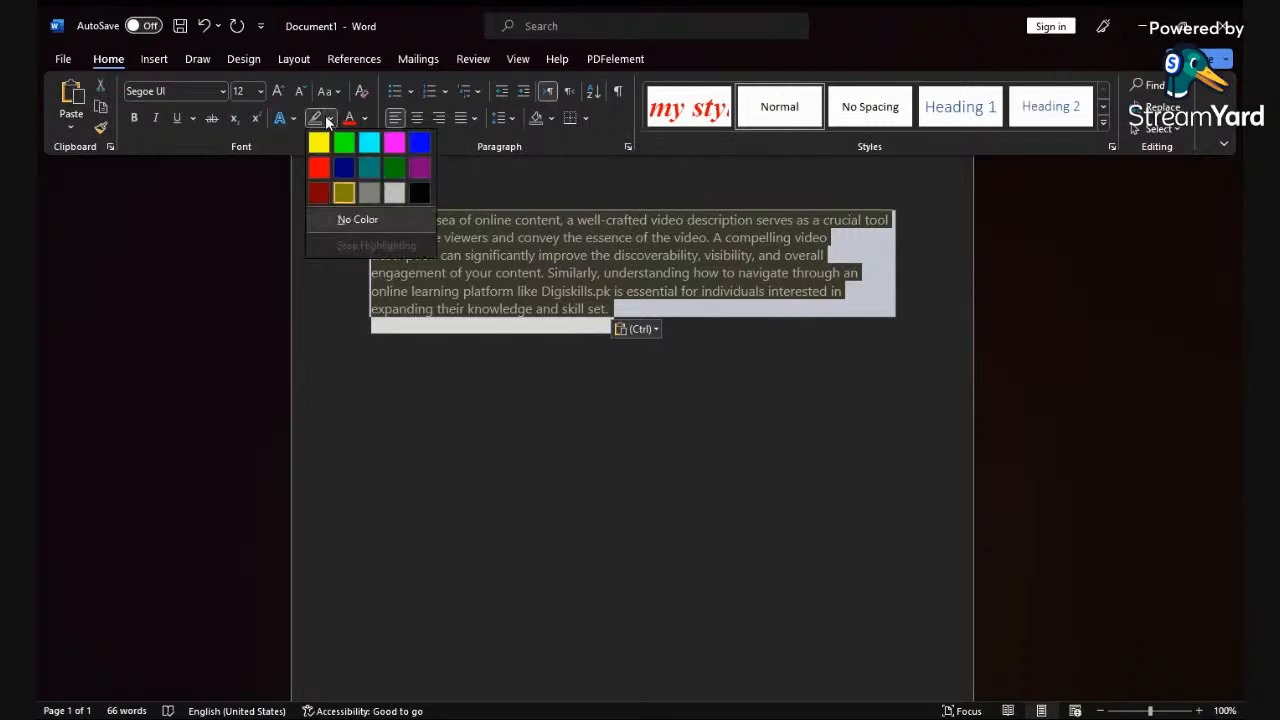
pyautogui.click(352, 217)
pyautogui.click(500, 292)
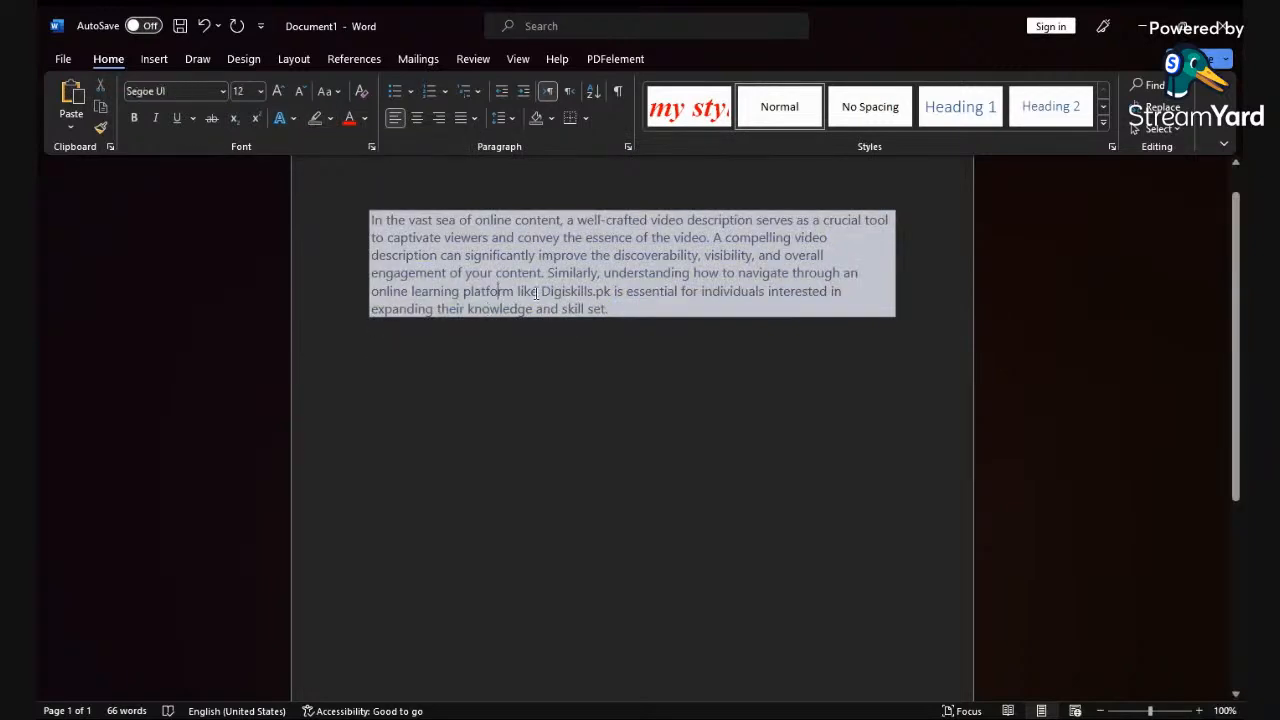
pyautogui.click(626, 310)
pyautogui.tripleClick(501, 250)
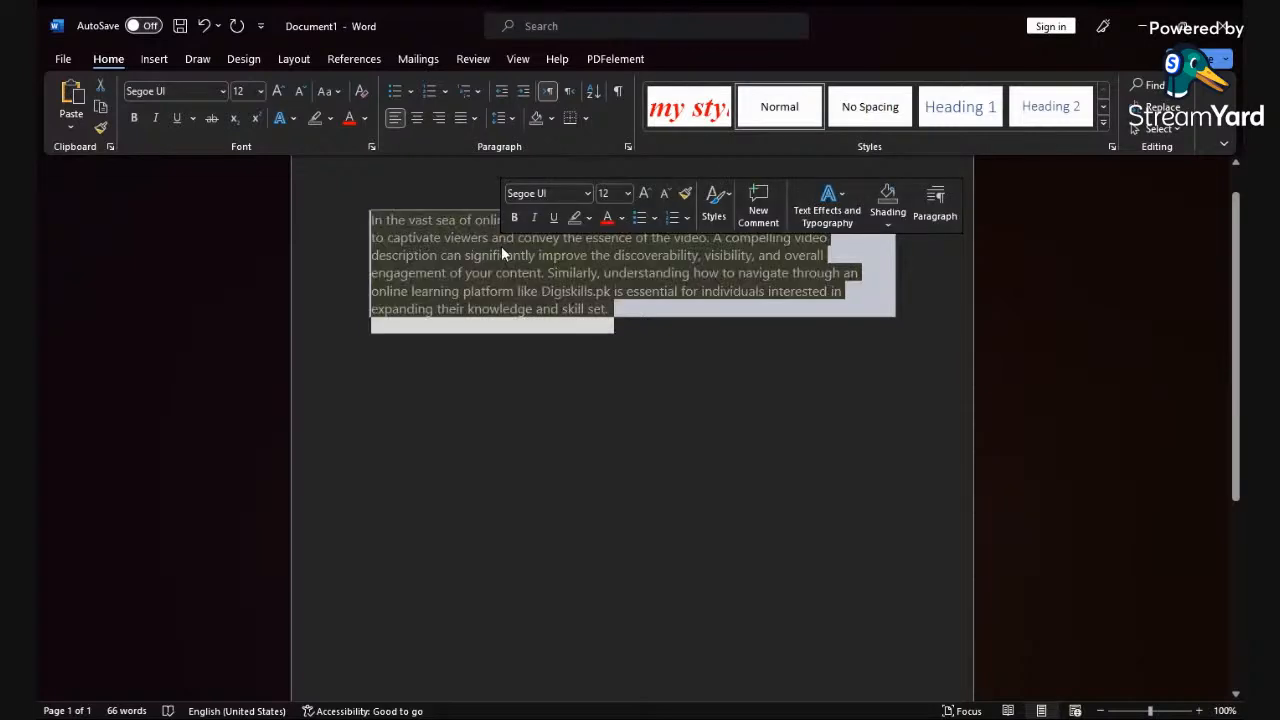
pyautogui.click(644, 253)
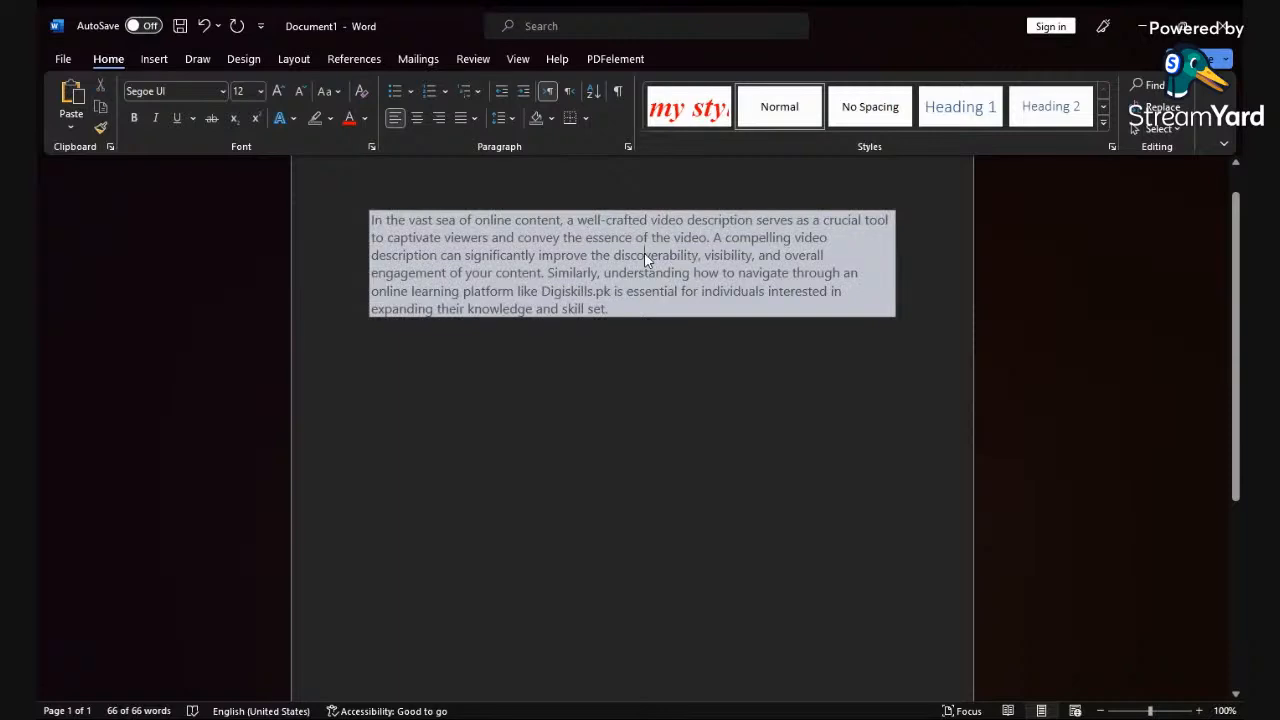
pyautogui.click(614, 311)
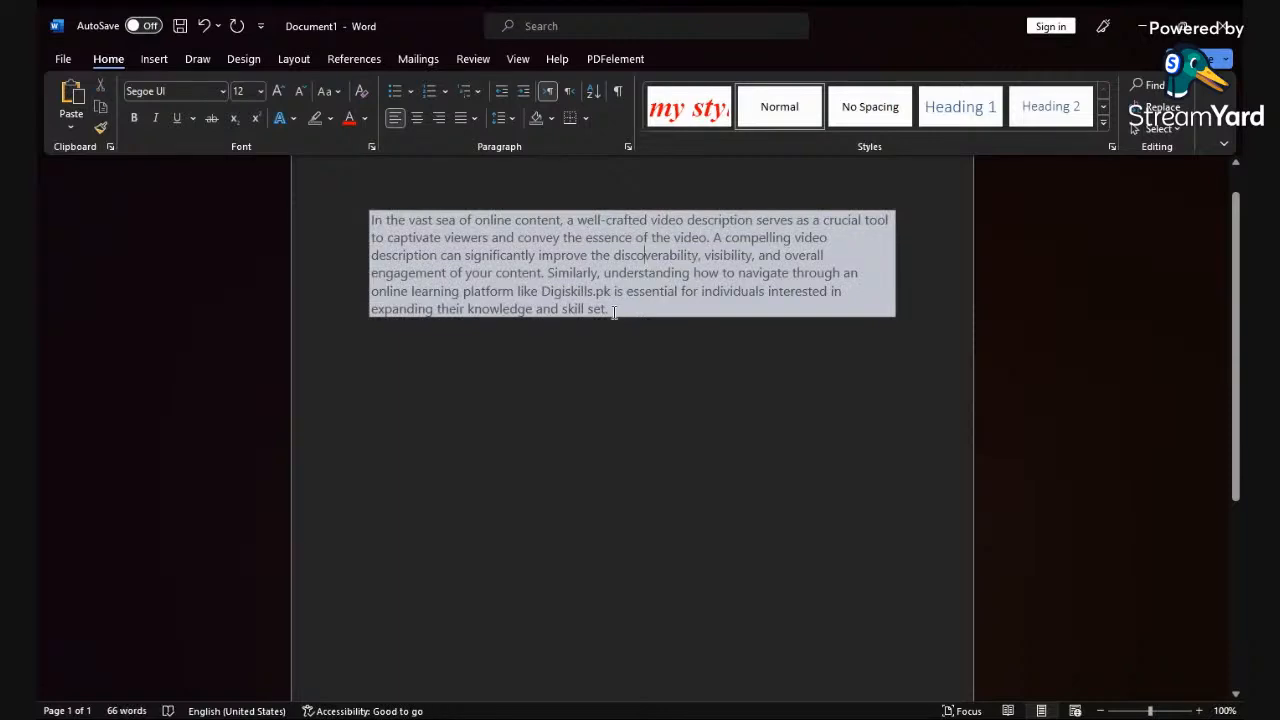
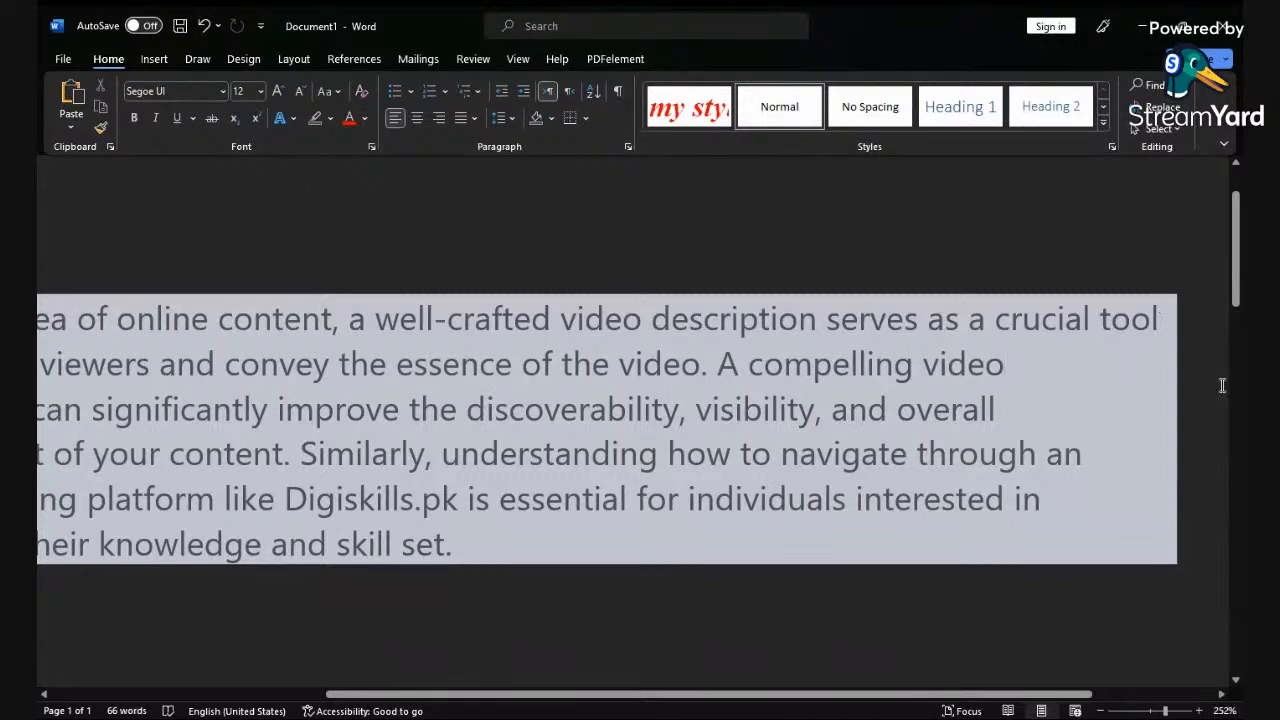
# Step: Centre the paragraph and try right alignment on it as well
pyautogui.click(1167, 711)
pyautogui.moveTo(1167, 711); pyautogui.dragTo(1160, 712)
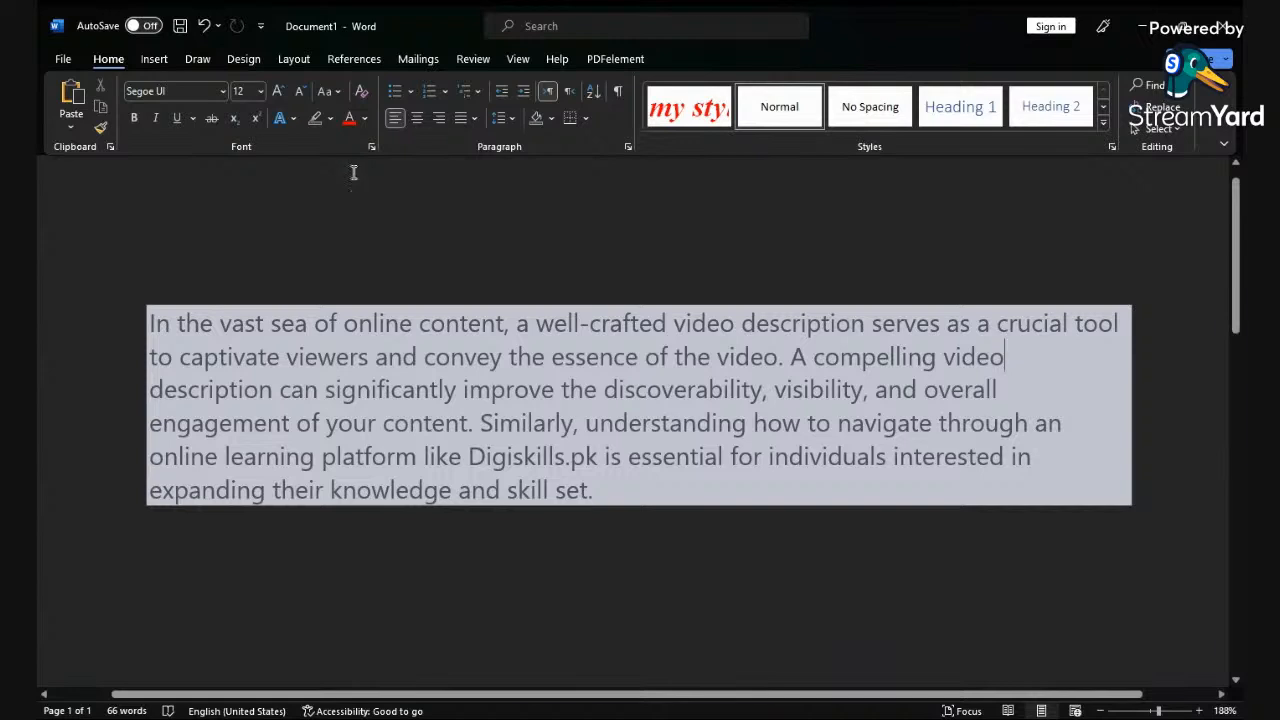
pyautogui.click(418, 117)
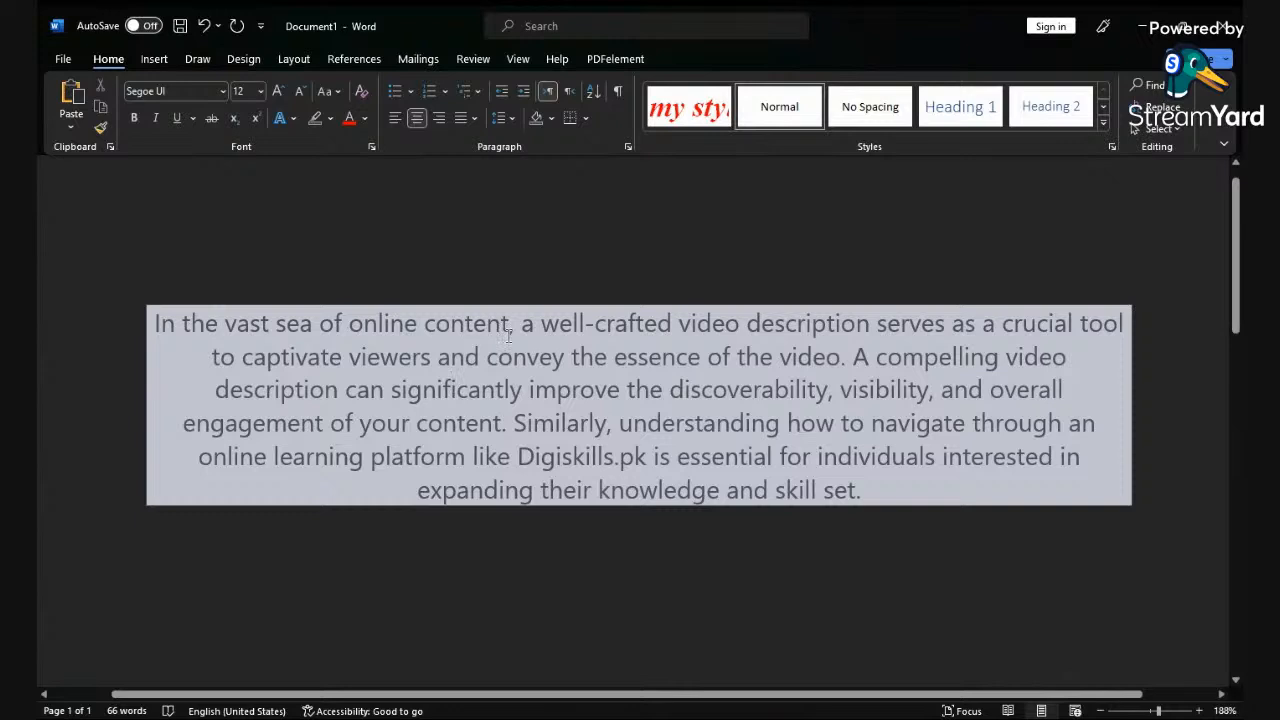
pyautogui.hotkey('ctrl', 'r')
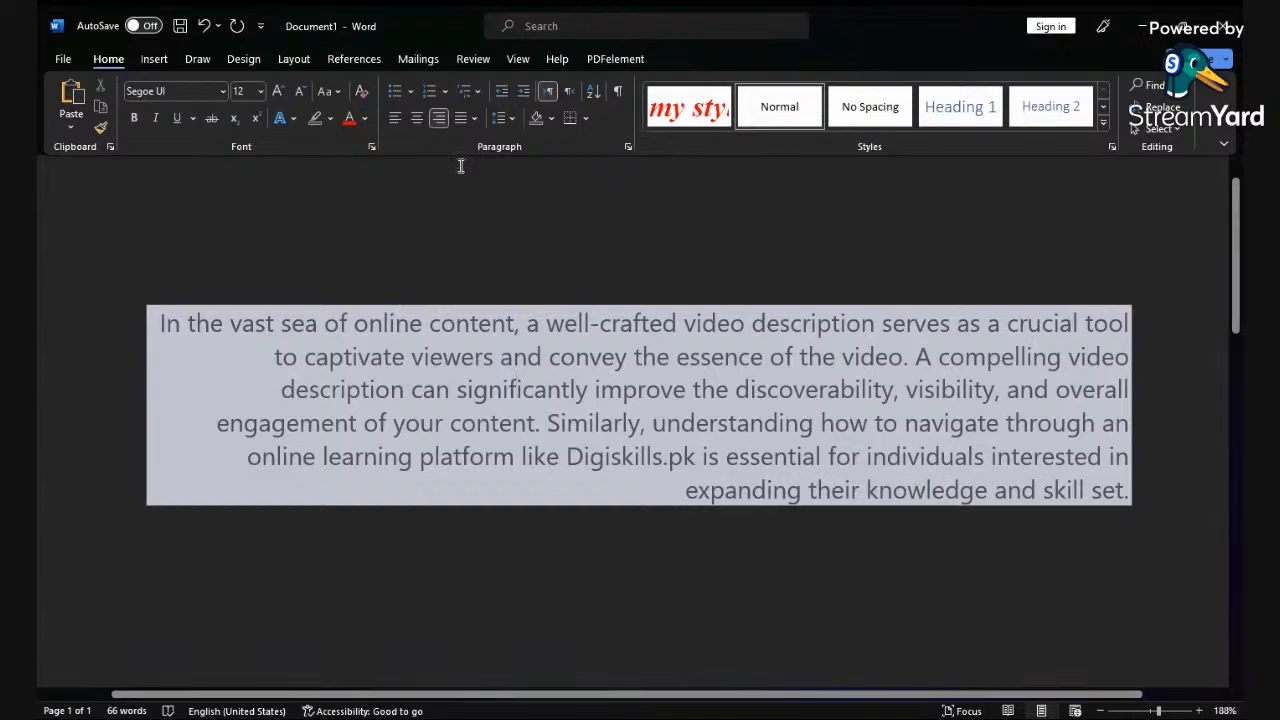
# Step: Justify the paragraph so its lines spread evenly between both margins
pyautogui.click(476, 118)
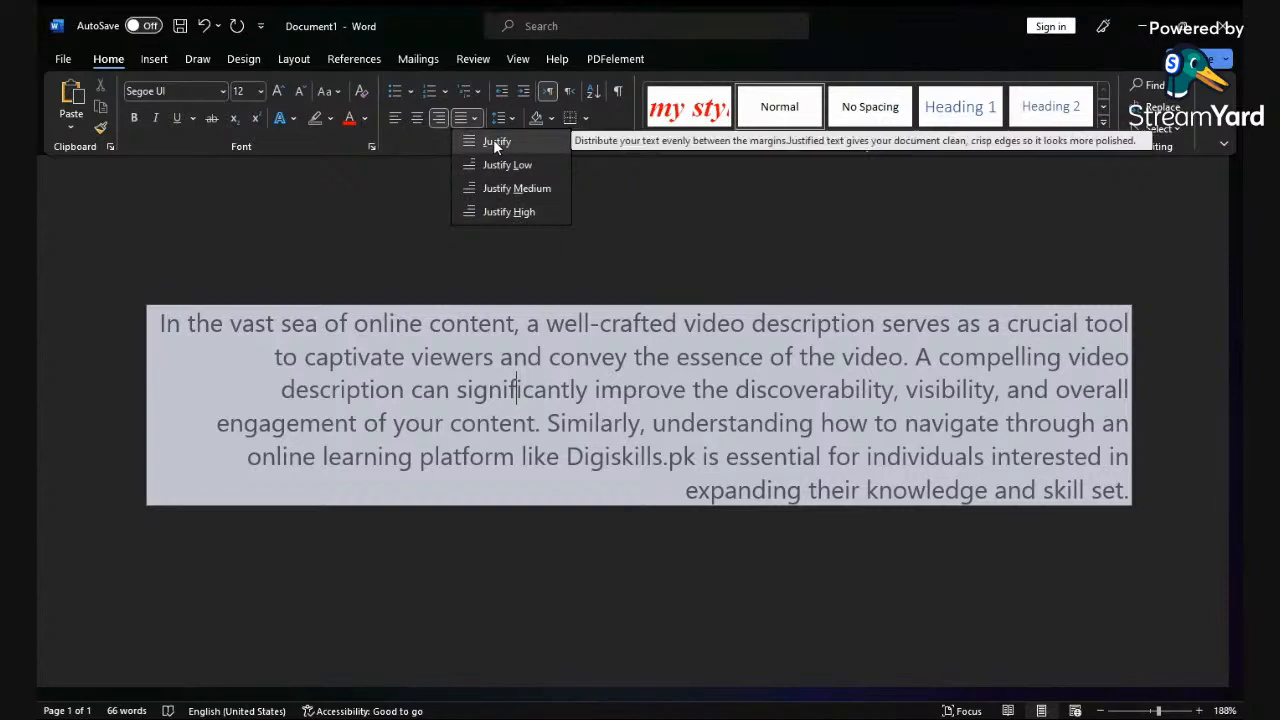
pyautogui.click(493, 141)
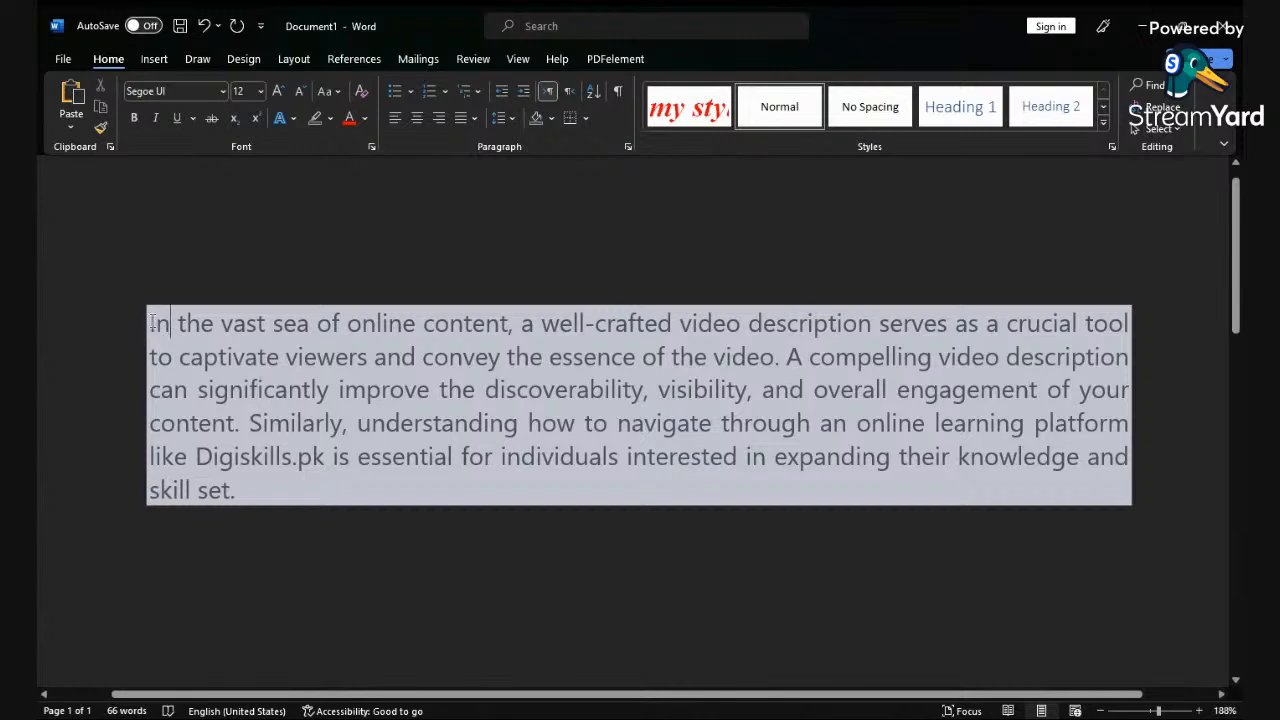
# Step: Apply yellow paragraph-style shading behind the opening words "In the vast sea"
pyautogui.moveTo(149, 322); pyautogui.dragTo(320, 333)
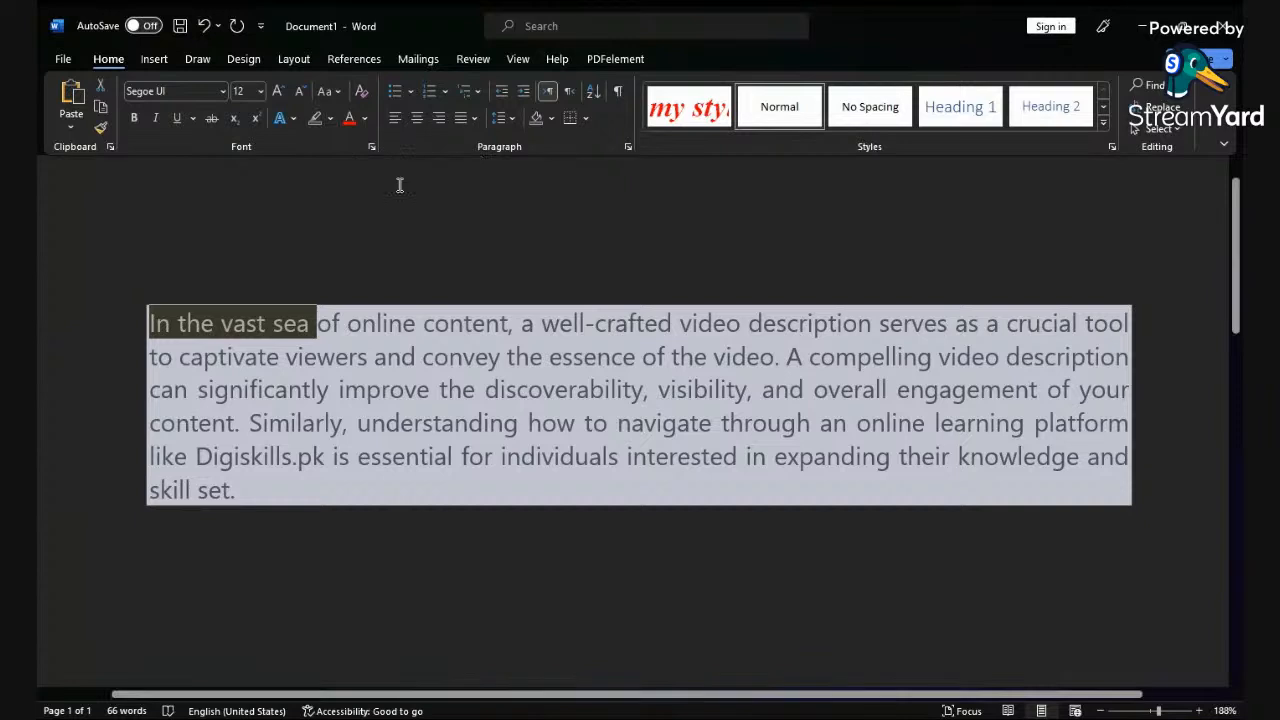
pyautogui.click(247, 324)
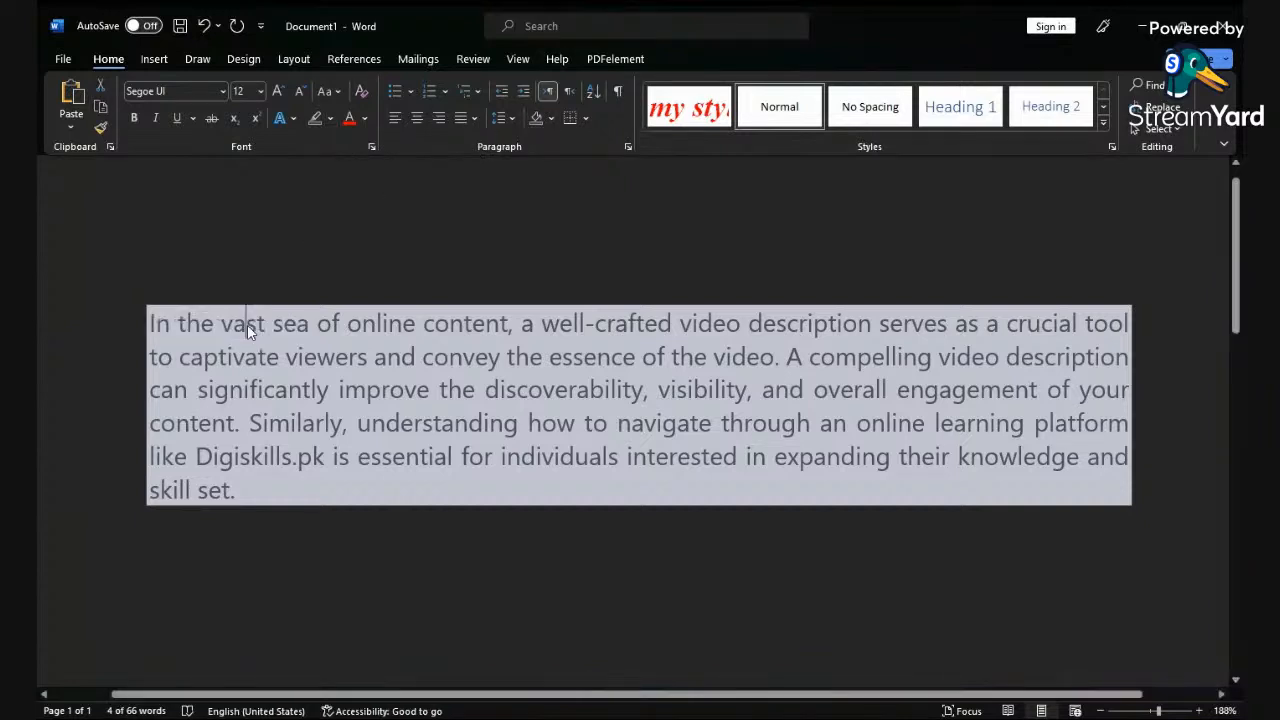
pyautogui.moveTo(310, 328); pyautogui.dragTo(134, 325)
pyautogui.click(551, 118)
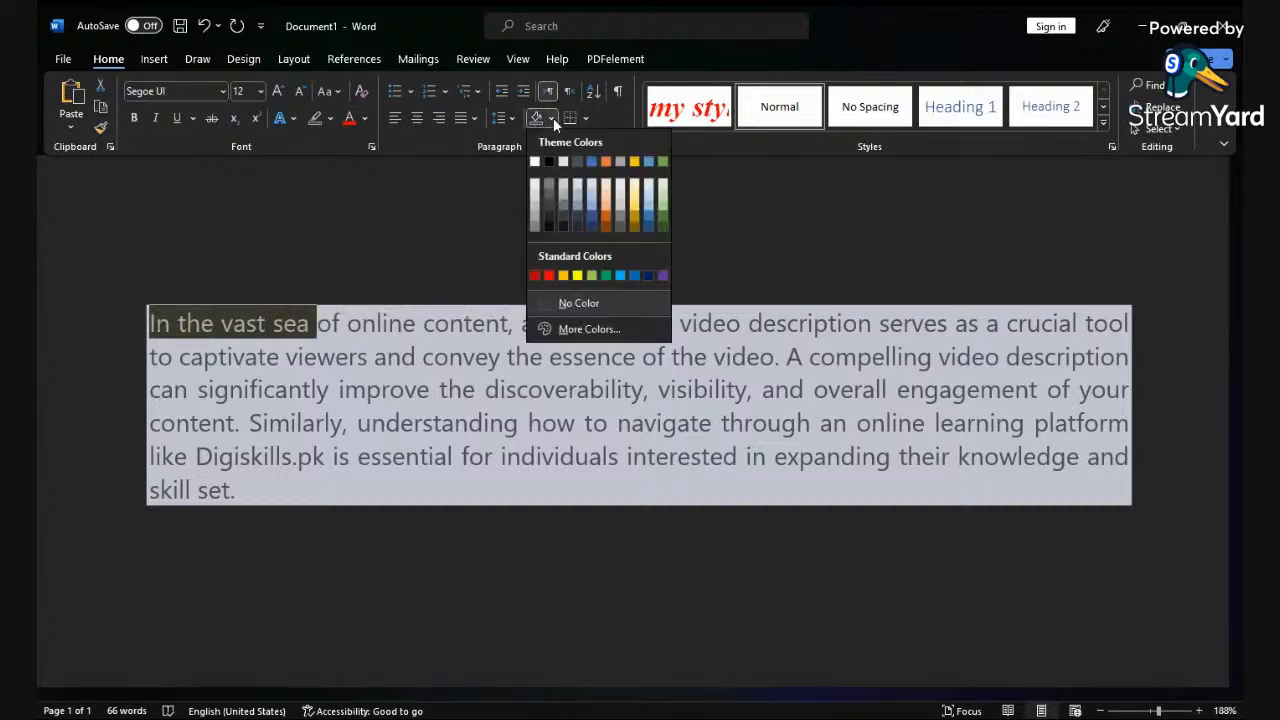
pyautogui.click(578, 276)
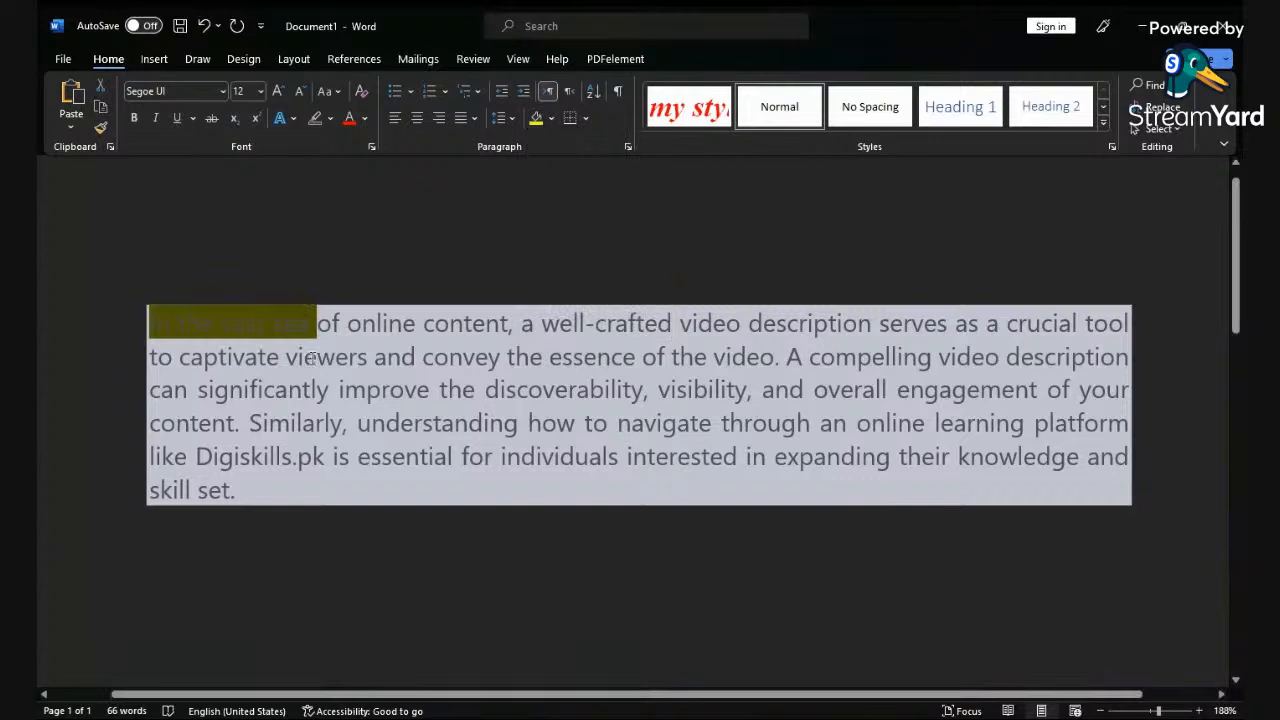
# Step: Change the shading behind the words "In the vast sea" to red
pyautogui.moveTo(316, 322); pyautogui.dragTo(149, 323)
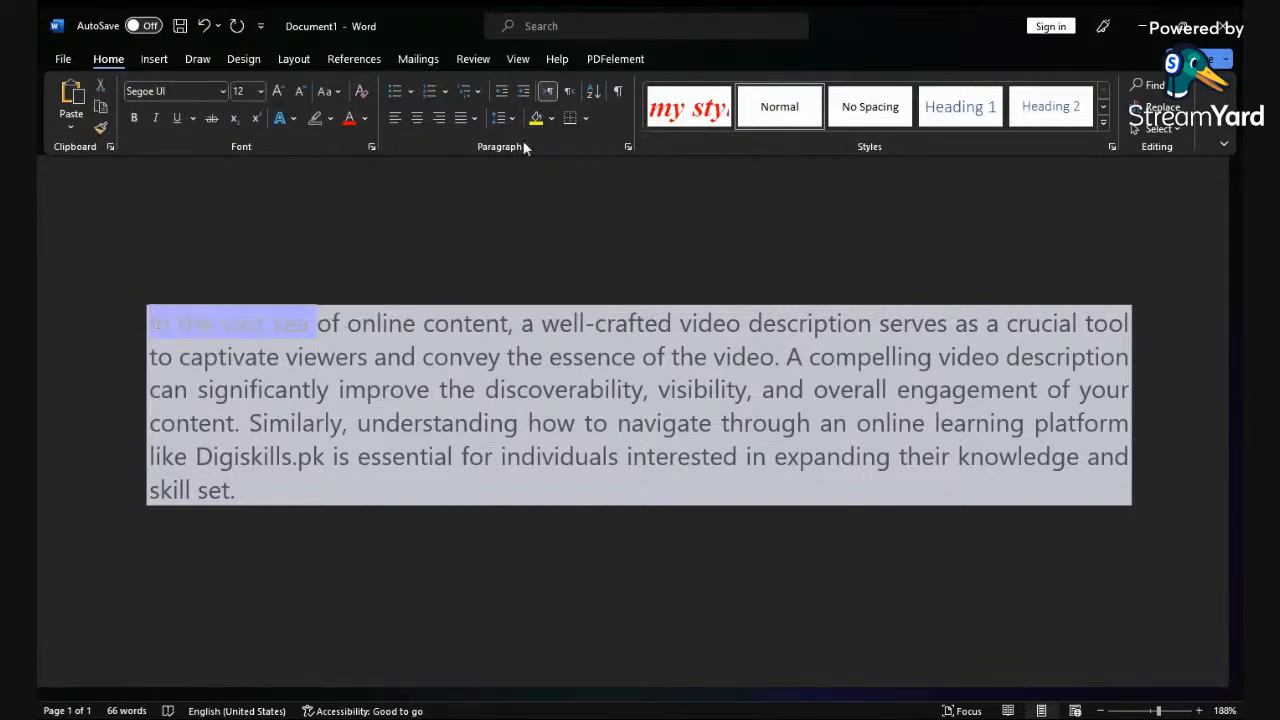
pyautogui.click(552, 118)
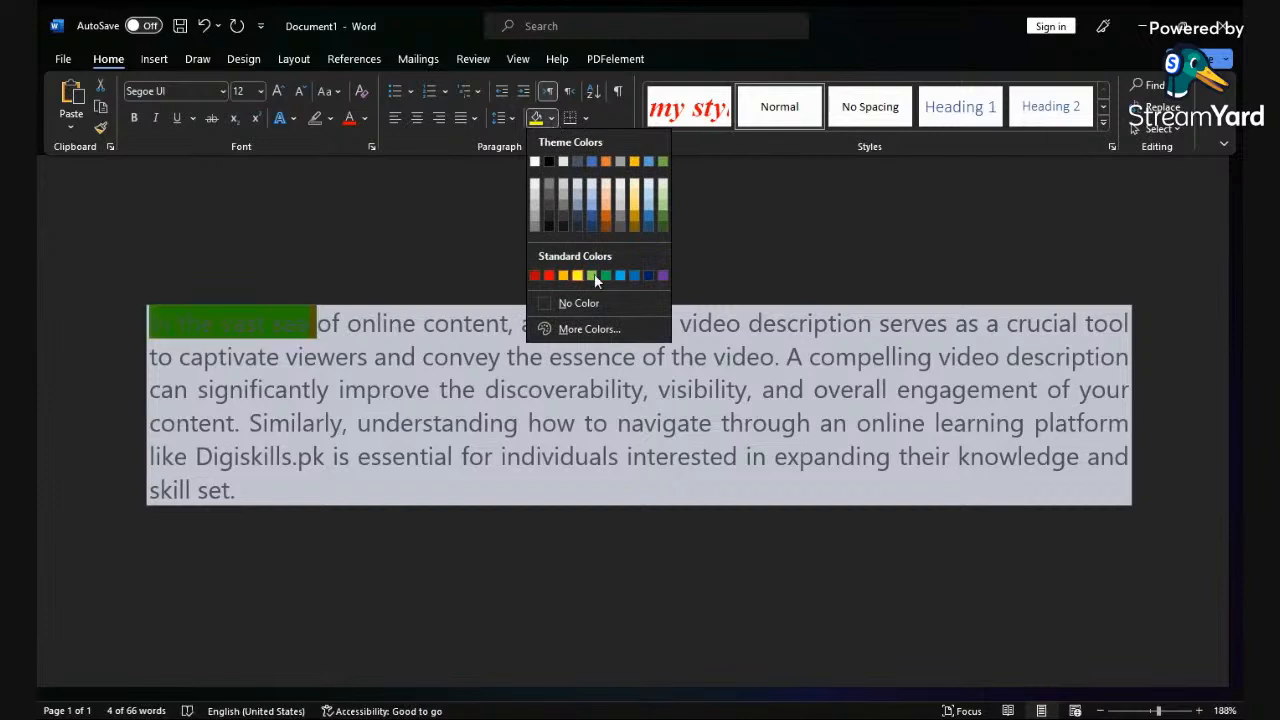
pyautogui.click(549, 275)
pyautogui.click(363, 362)
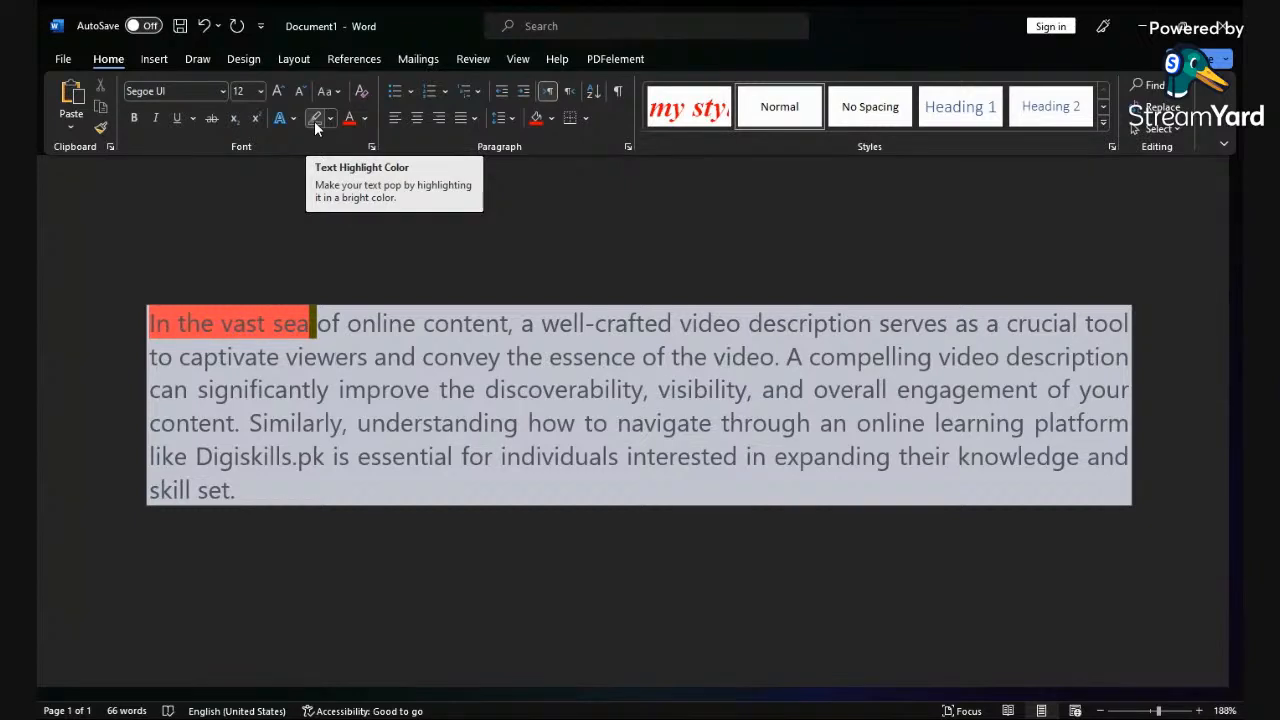
# Step: Shade the whole paragraph with the standard light blue colour
pyautogui.click(569, 389)
pyautogui.click(551, 118)
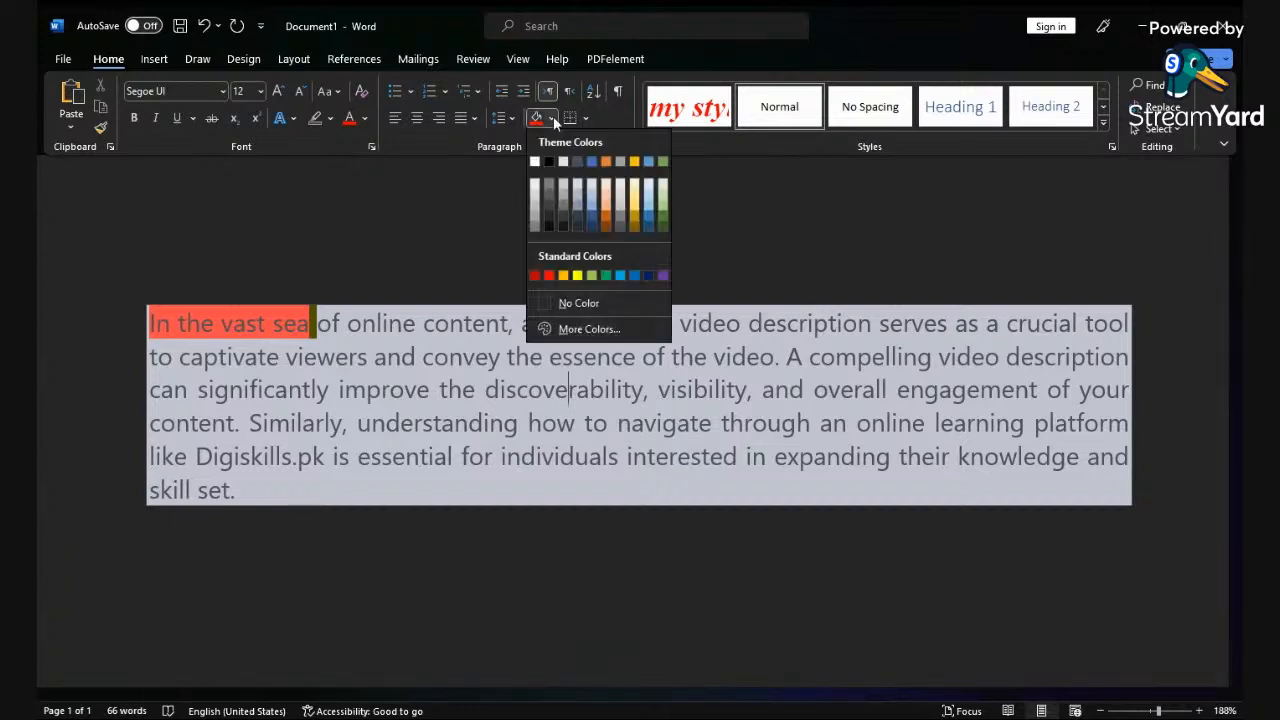
pyautogui.click(625, 273)
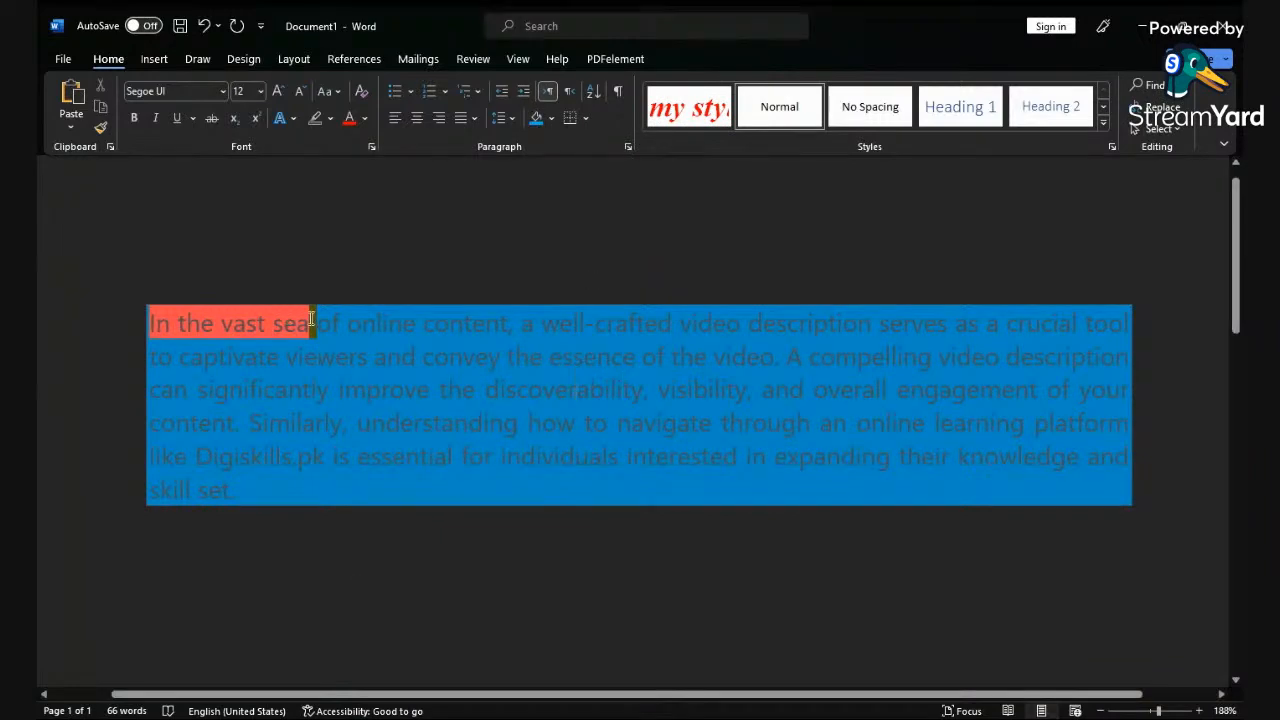
# Step: Shade the words "improve the discoverability" in standard purple
pyautogui.moveTo(423, 388); pyautogui.dragTo(563, 393)
pyautogui.click(551, 118)
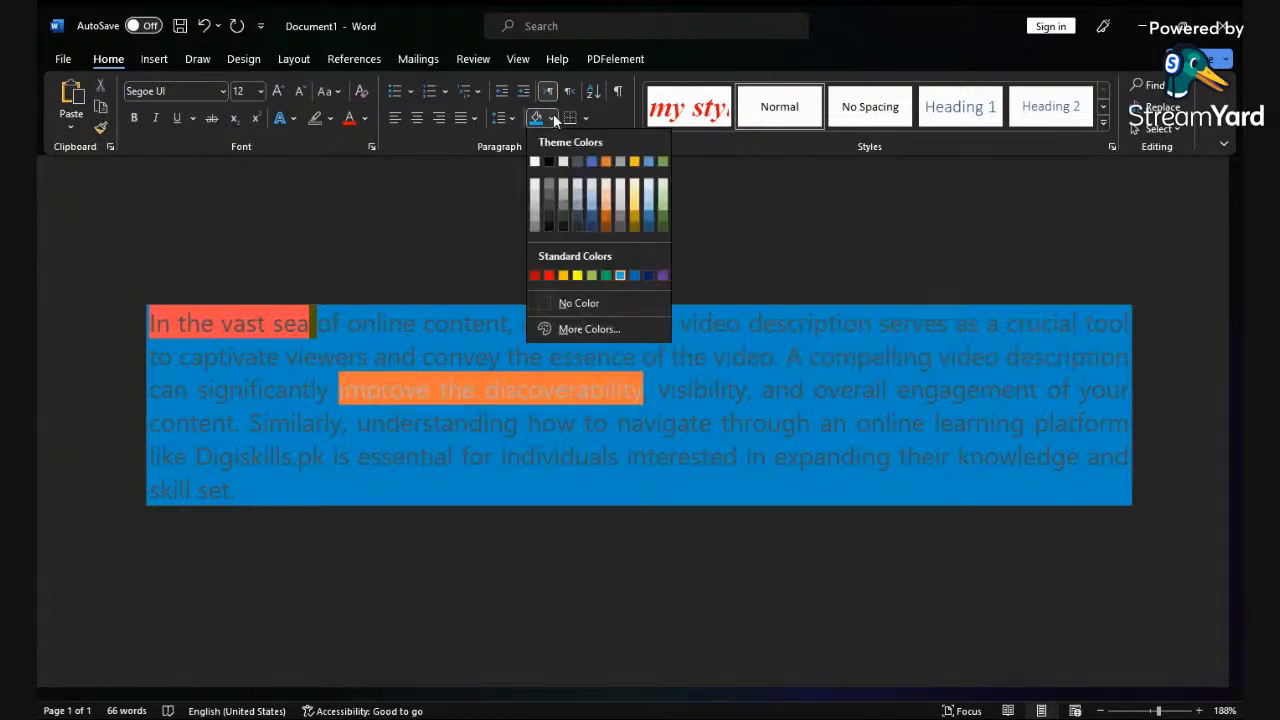
pyautogui.click(663, 274)
pyautogui.click(762, 362)
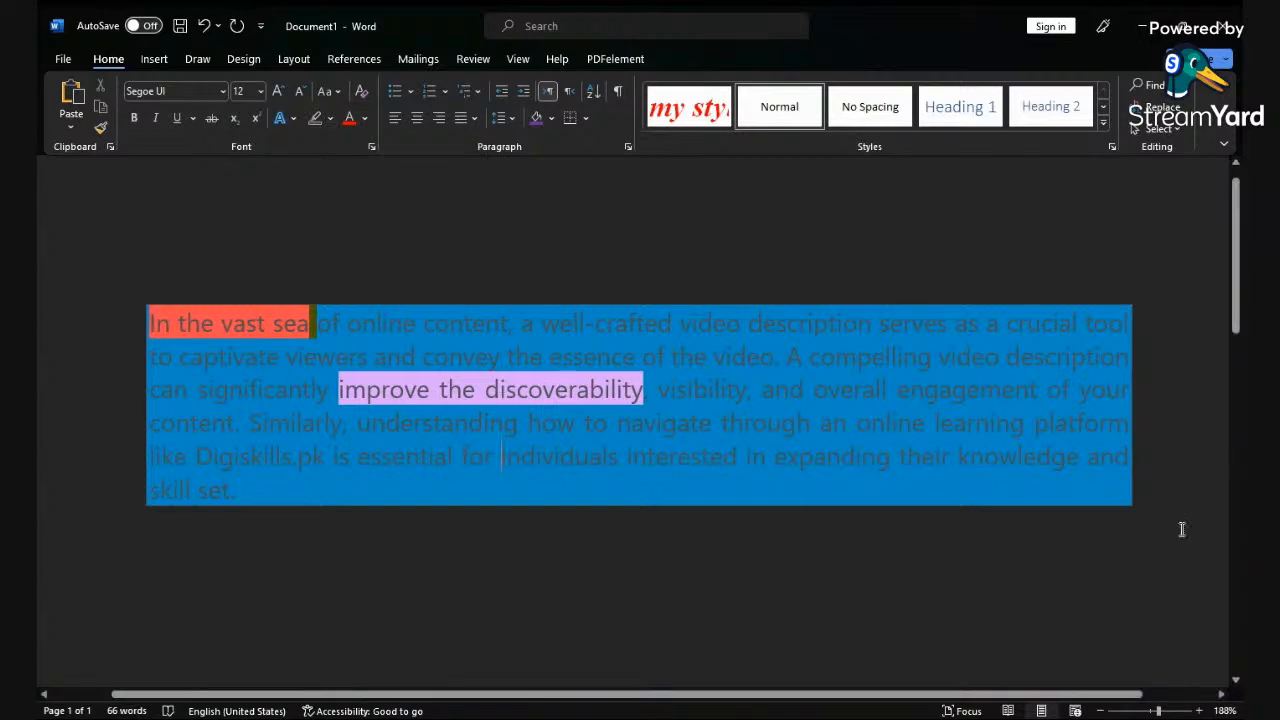
# Step: Add two lines of sample text, "Klsdjk" and "Sdf;sdkfo", below the shaded paragraph, followed by an empty line
pyautogui.moveTo(1158, 711); pyautogui.dragTo(1152, 711)
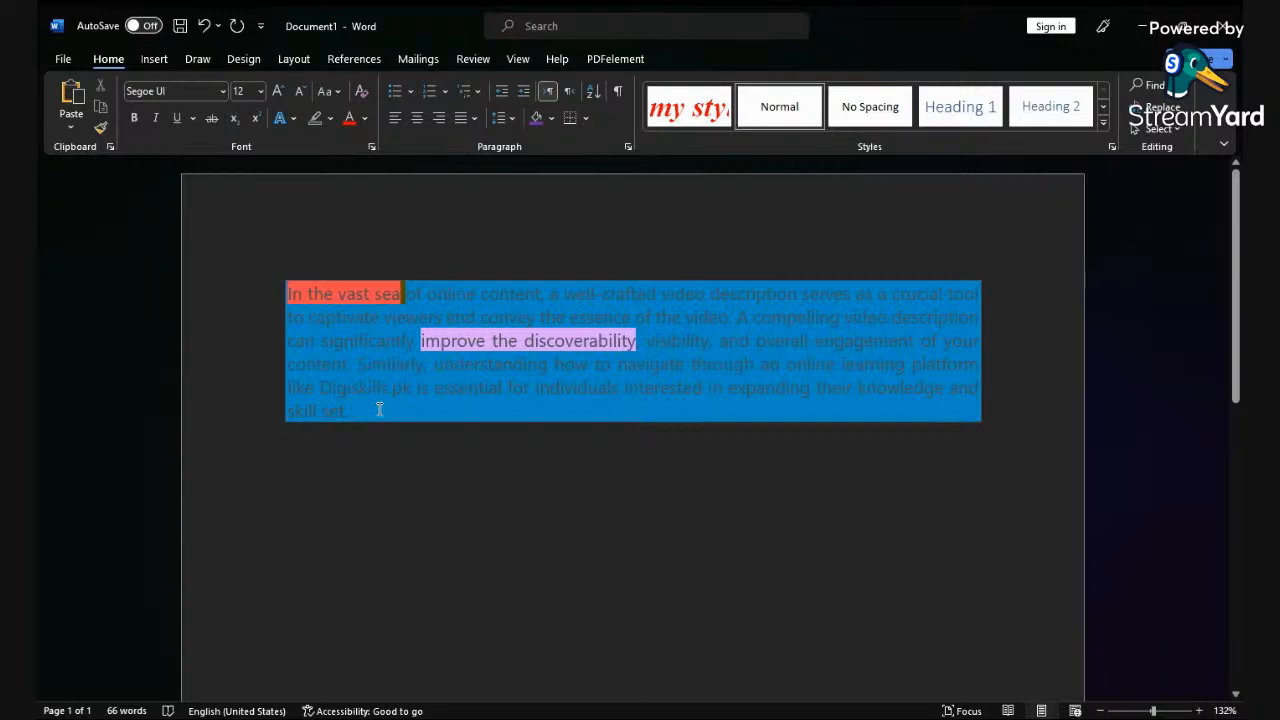
pyautogui.hotkey('ctrl', 'a')
pyautogui.write('lsndlk')
pyautogui.press('Return')
pyautogui.write('Sdf;sdkljv')
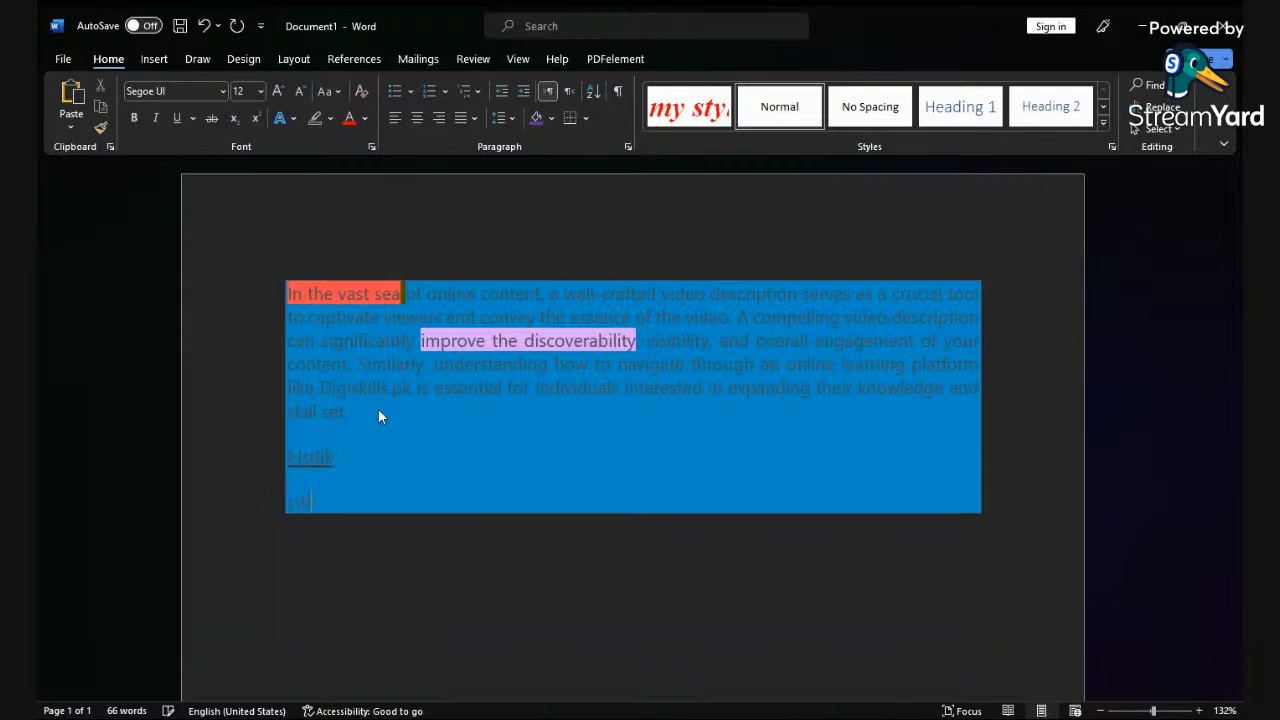
pyautogui.press('Return')
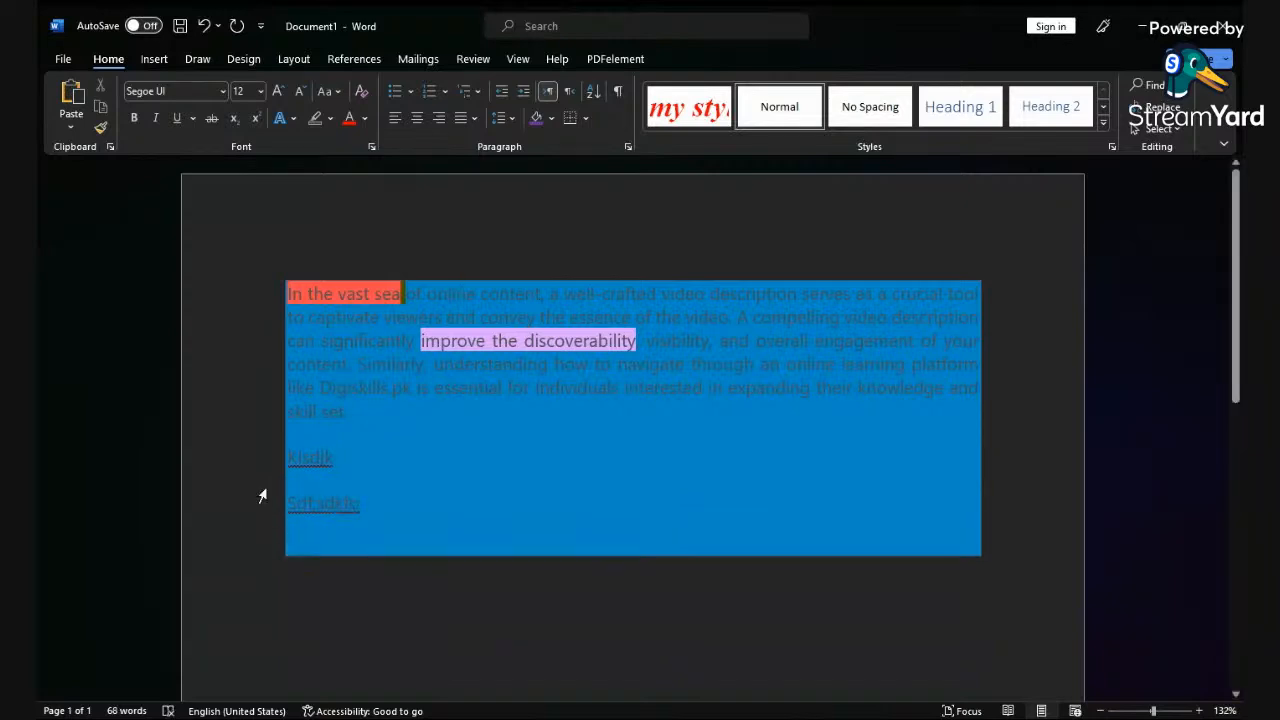
# Step: Remove the shading from the two sample lines and from the empty line below them
pyautogui.moveTo(299, 548); pyautogui.dragTo(291, 457)
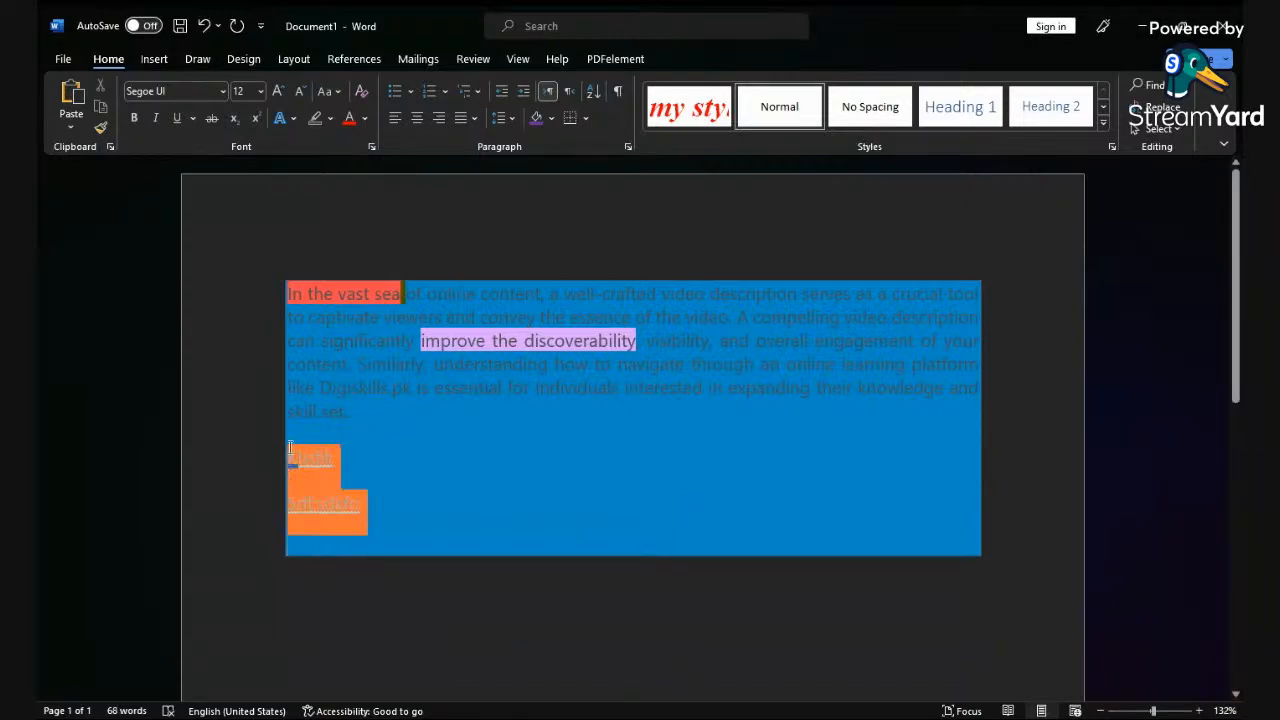
pyautogui.click(550, 118)
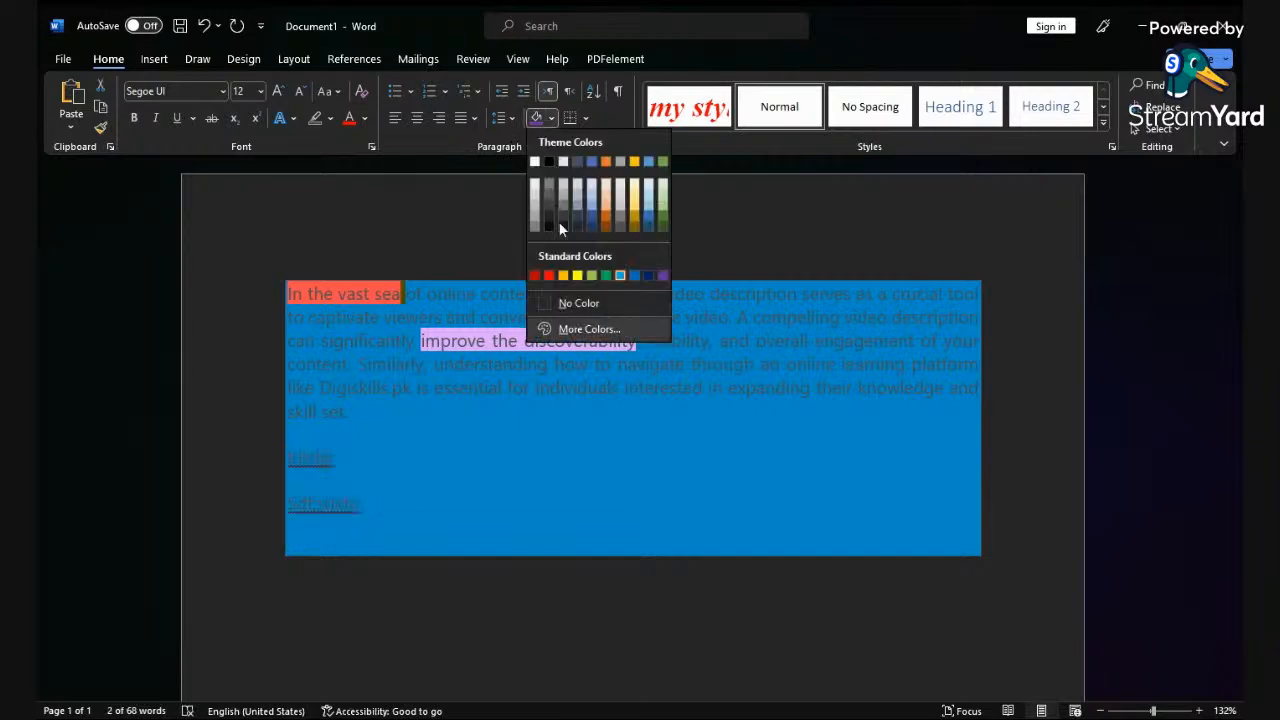
pyautogui.click(578, 305)
pyautogui.click(543, 549)
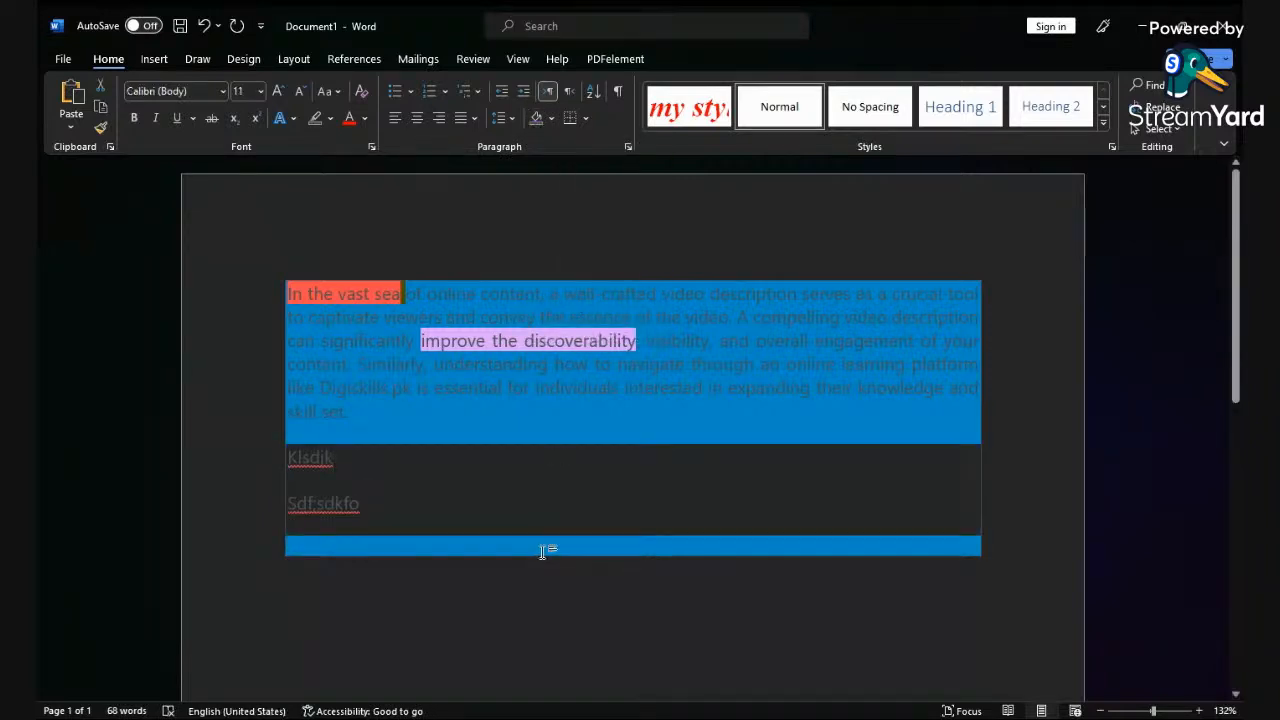
pyautogui.click(550, 118)
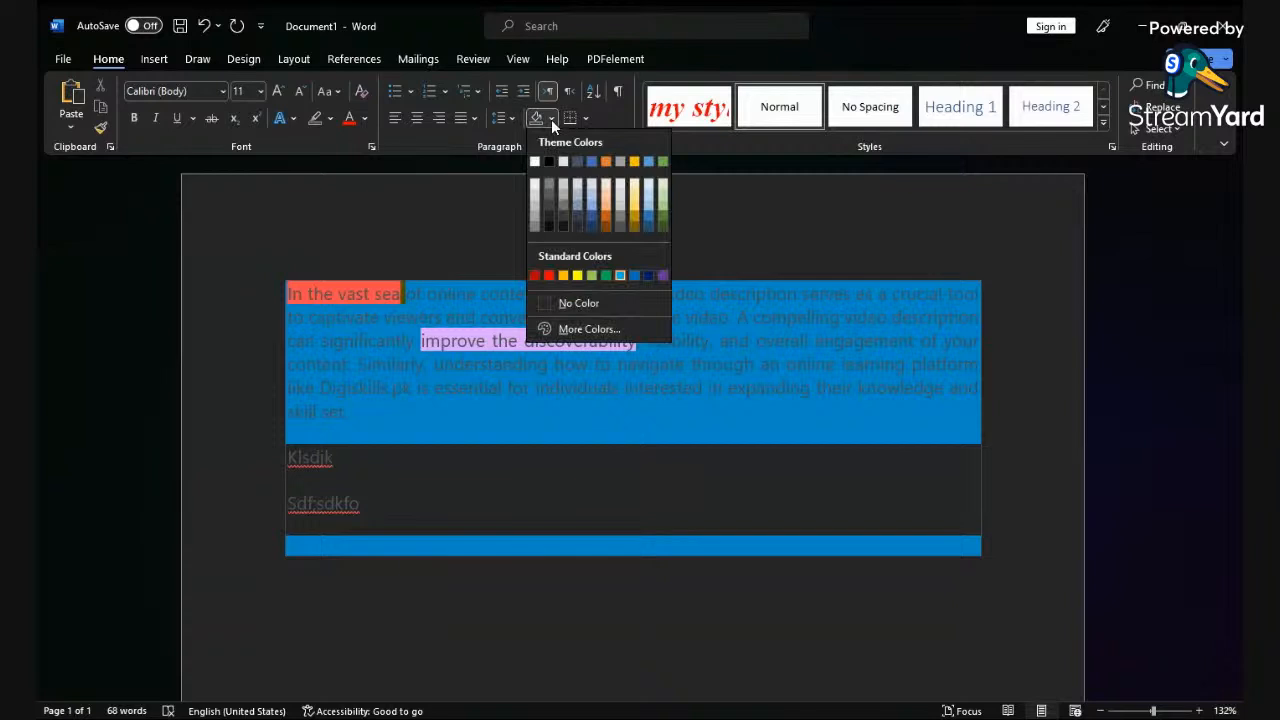
pyautogui.click(556, 302)
pyautogui.click(474, 497)
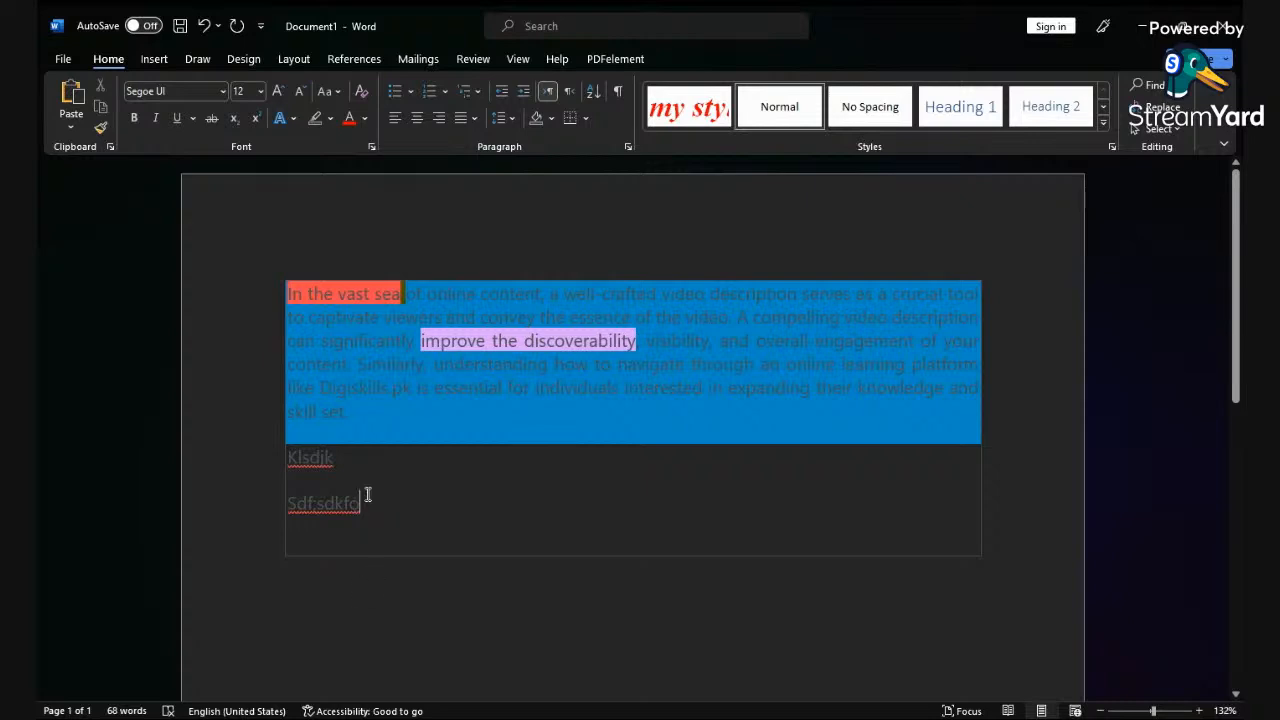
# Step: Set the font colour of the paragraph and both sample lines to Automatic
pyautogui.moveTo(367, 521); pyautogui.dragTo(246, 294)
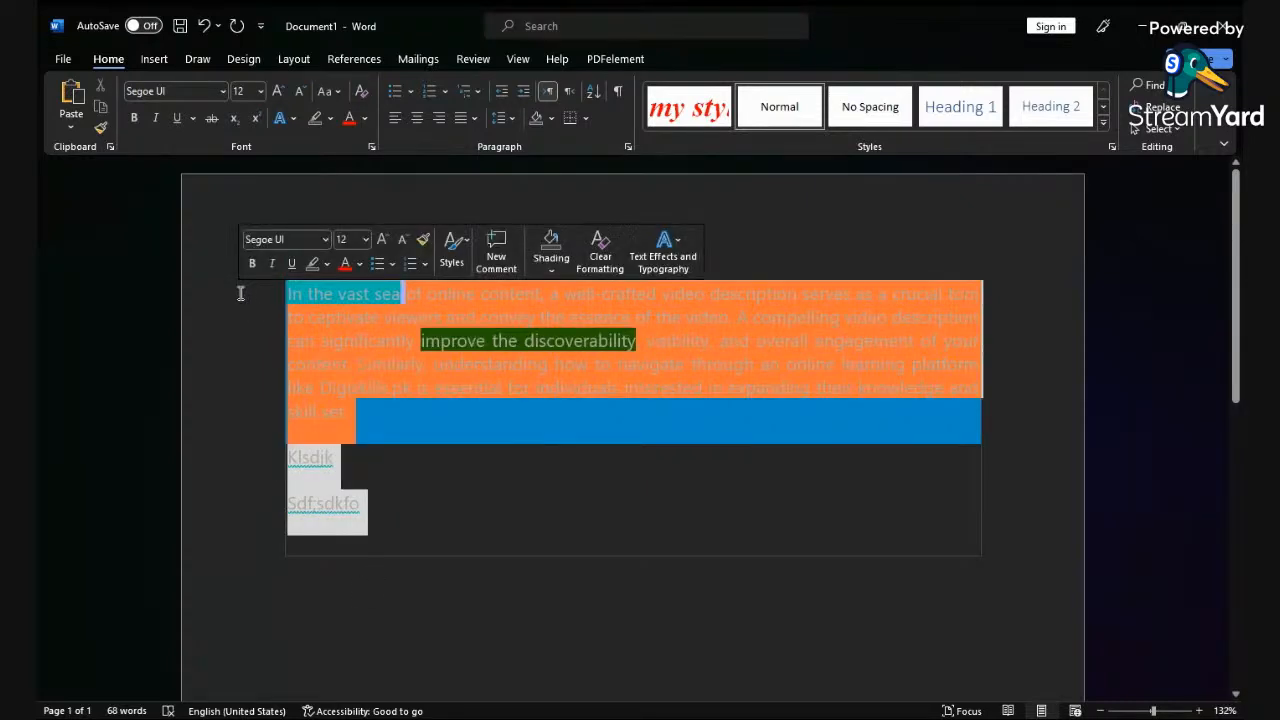
pyautogui.click(366, 119)
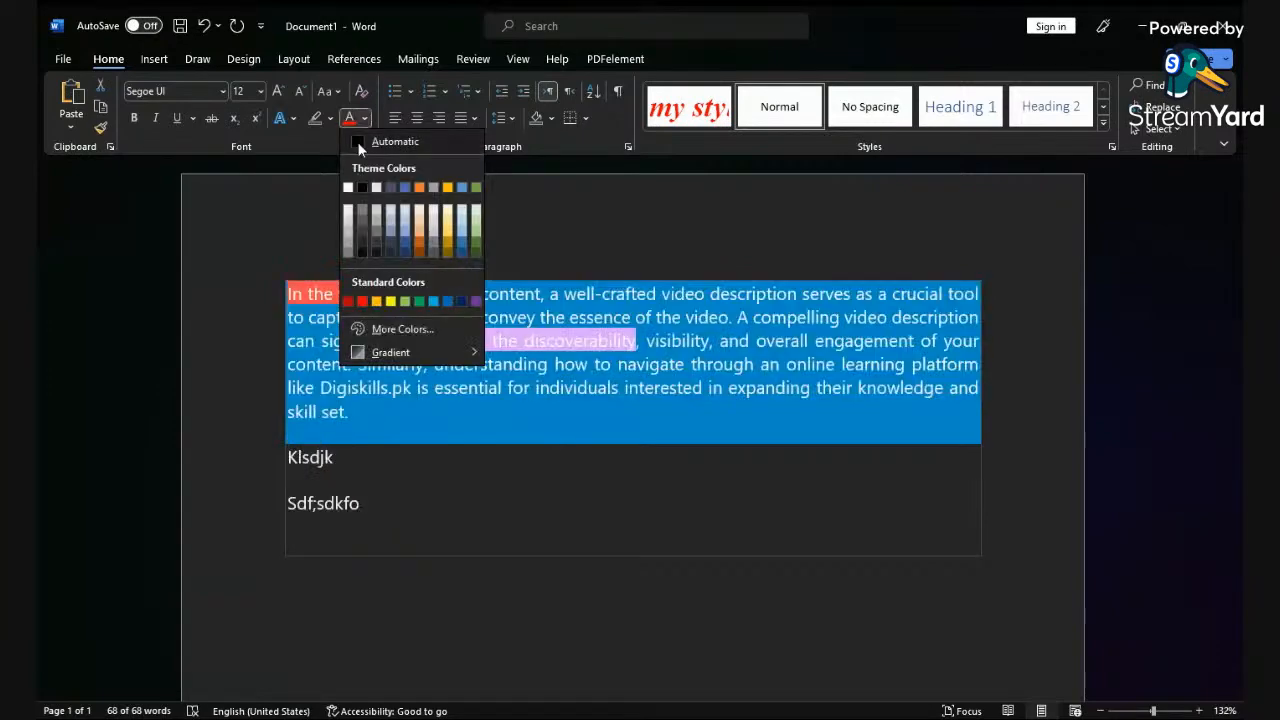
pyautogui.click(362, 144)
pyautogui.click(437, 504)
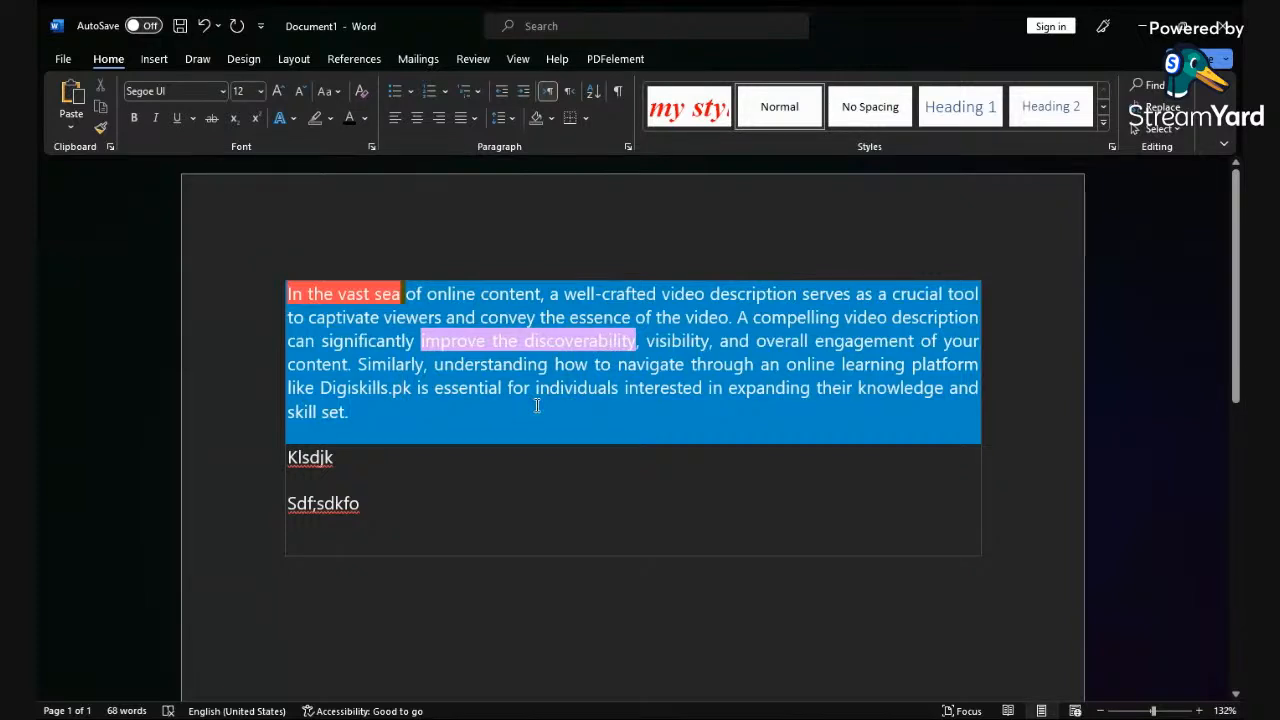
# Step: Check how the shaded text looks in the print preview and return to the document
pyautogui.hotkey('ctrl', 'p')
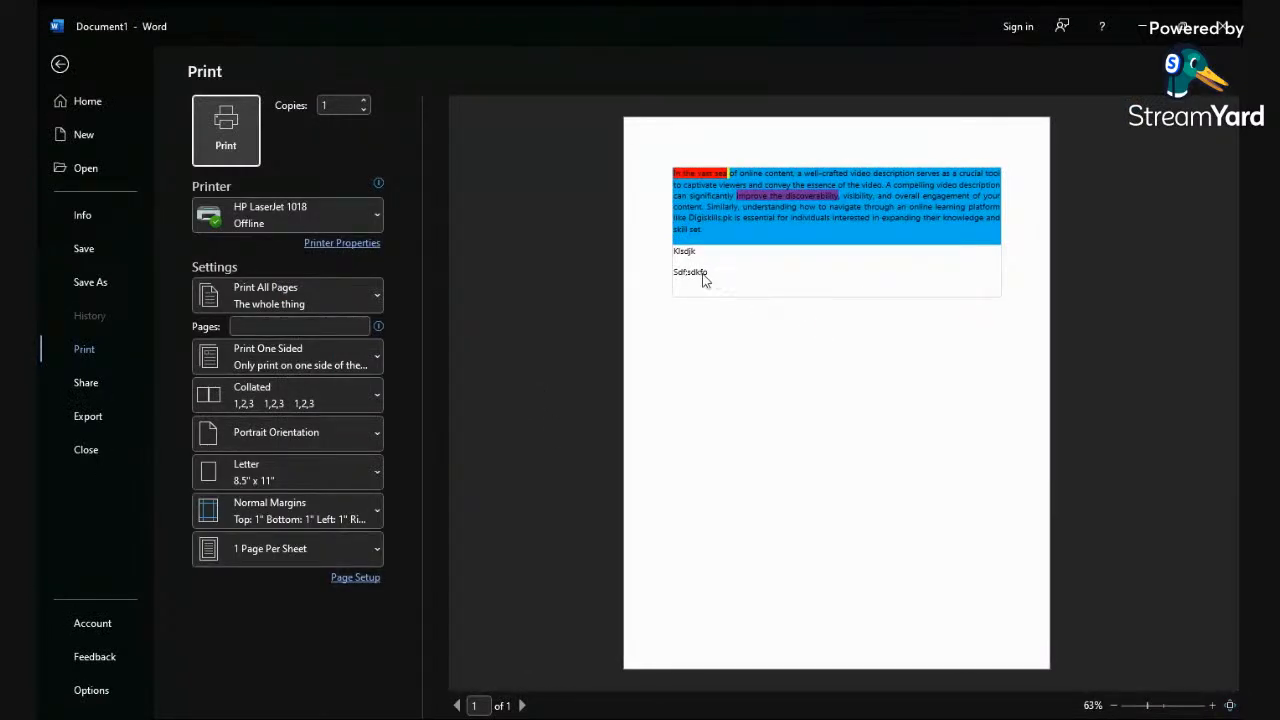
pyautogui.click(59, 63)
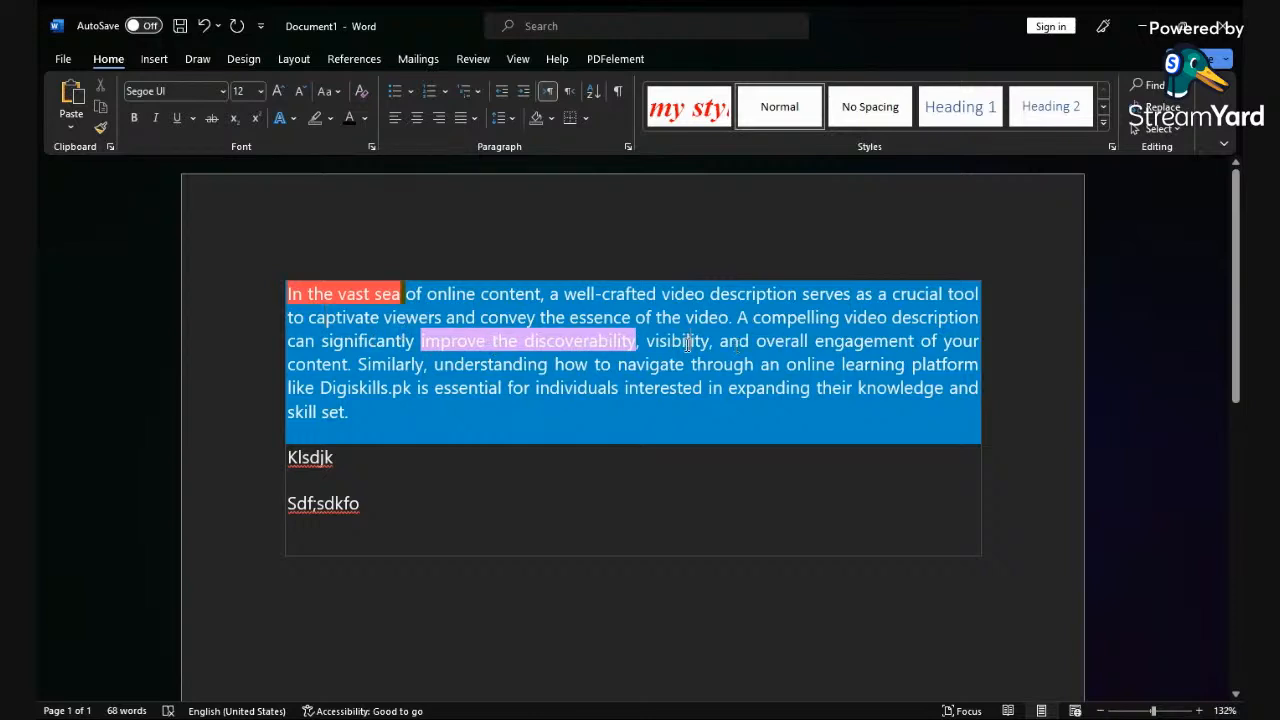
# Step: Apply a green box border to the blue-shaded paragraph
pyautogui.click(586, 116)
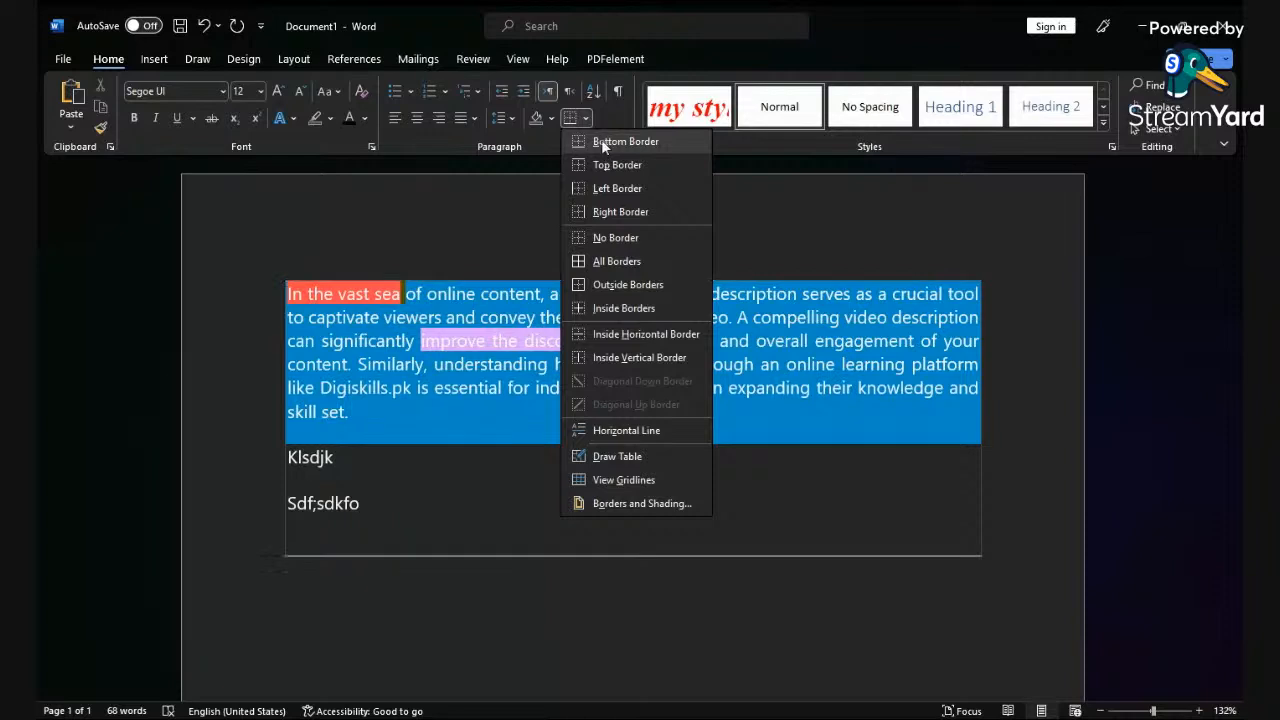
pyautogui.click(610, 503)
pyautogui.moveTo(607, 194)
pyautogui.mouseDown()
pyautogui.moveTo(676, 424)
pyautogui.moveTo(688, 361)
pyautogui.mouseUp()
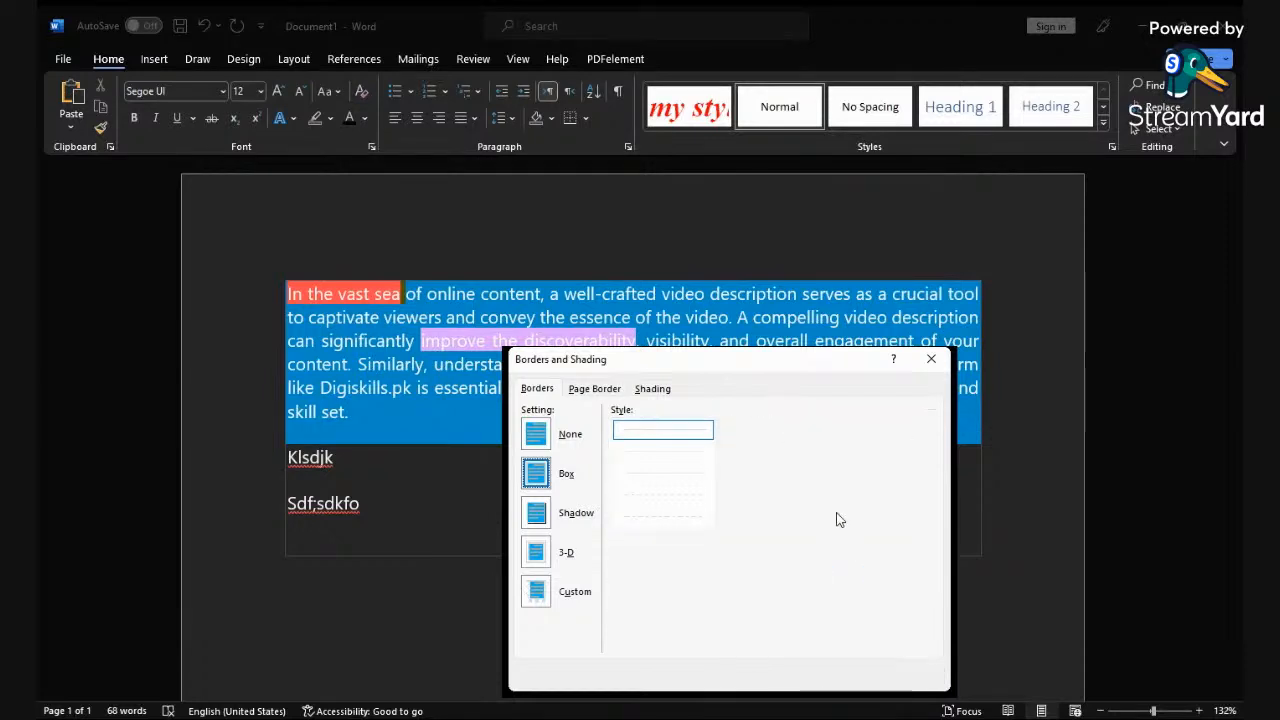
pyautogui.click(536, 434)
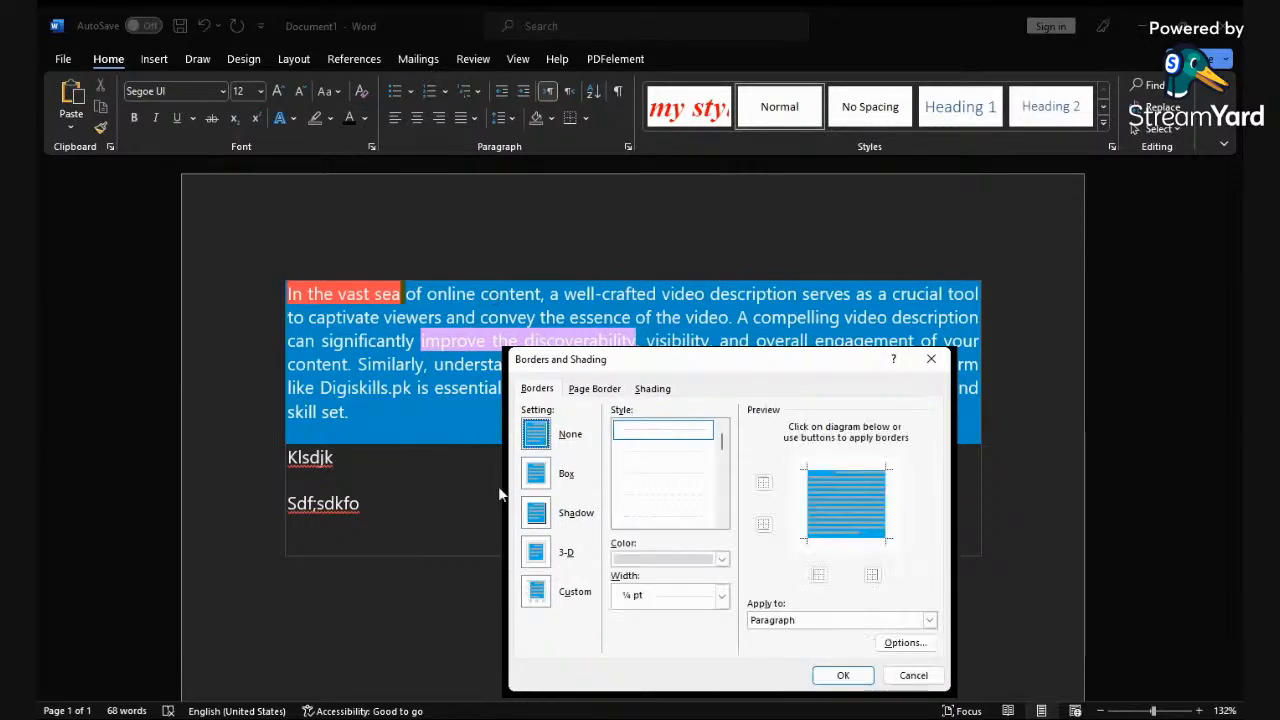
pyautogui.click(537, 475)
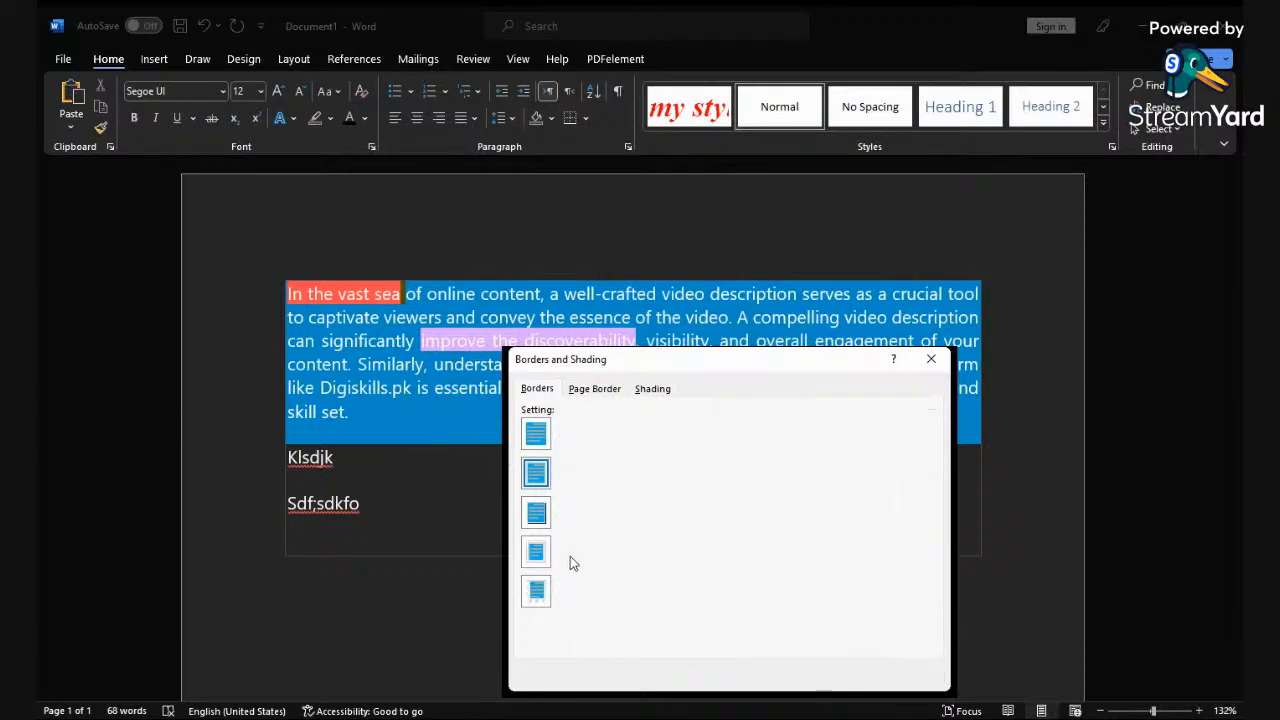
pyautogui.click(636, 564)
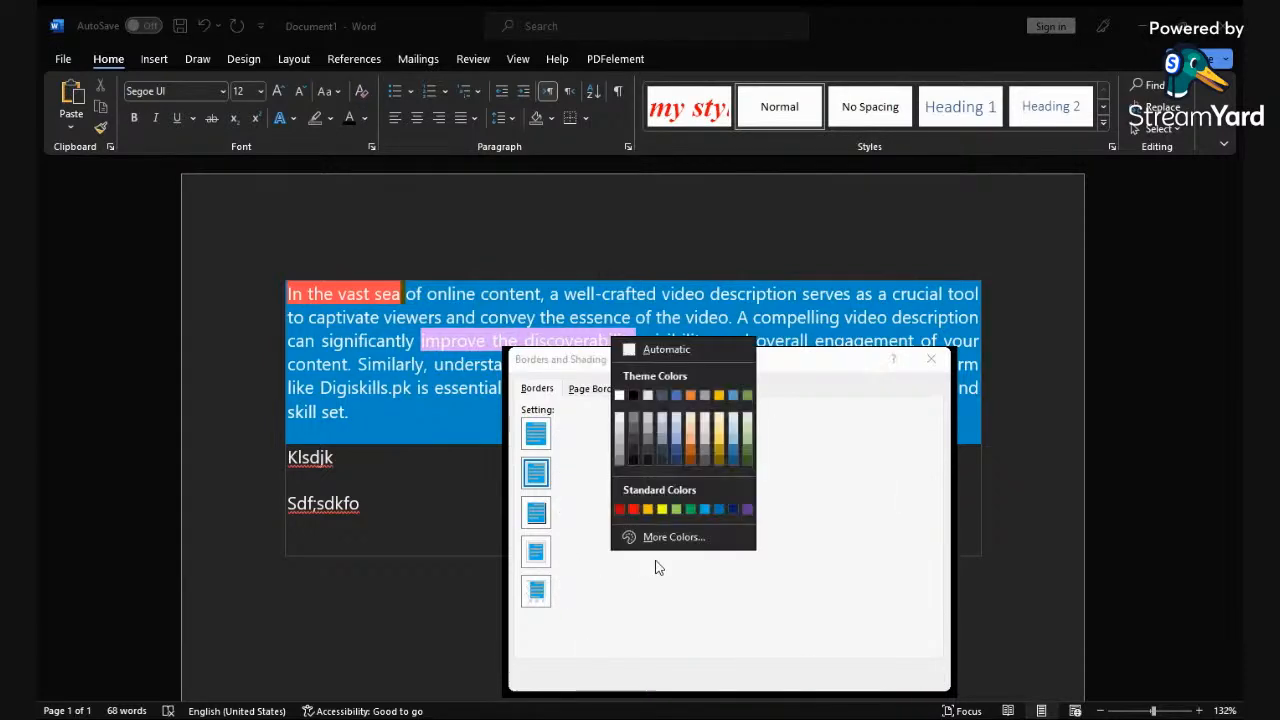
pyautogui.click(692, 511)
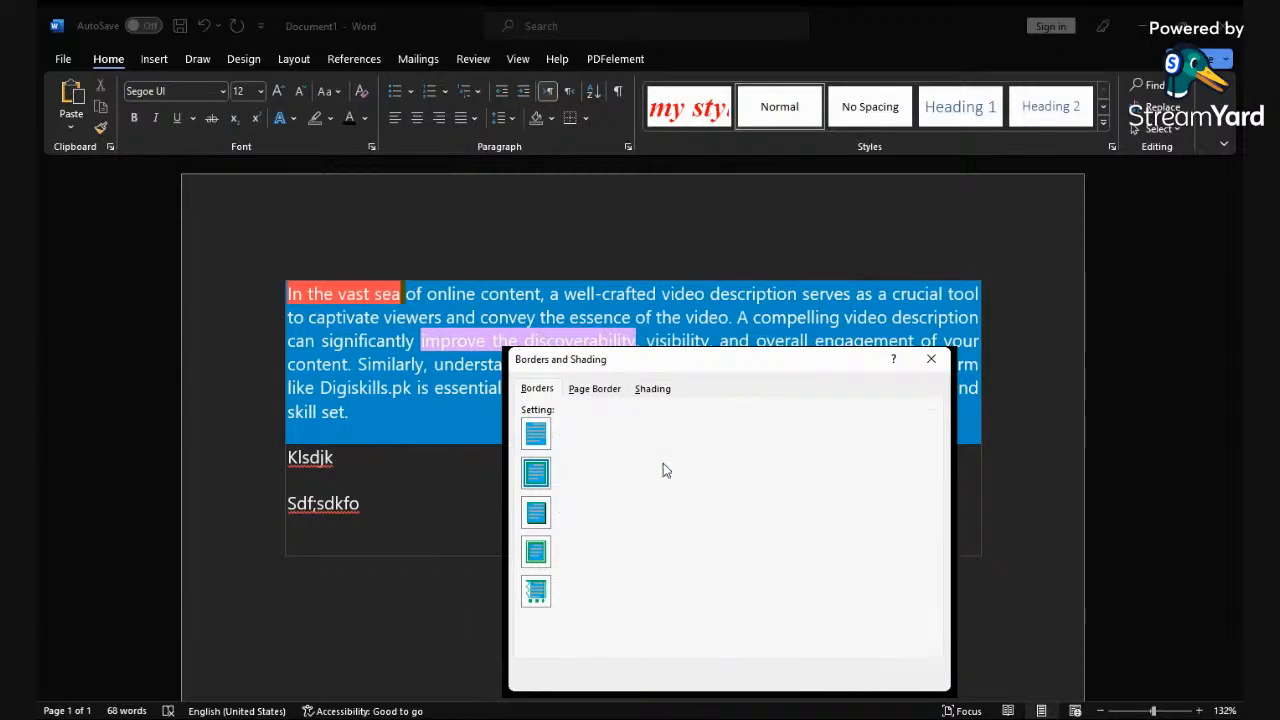
pyautogui.click(836, 677)
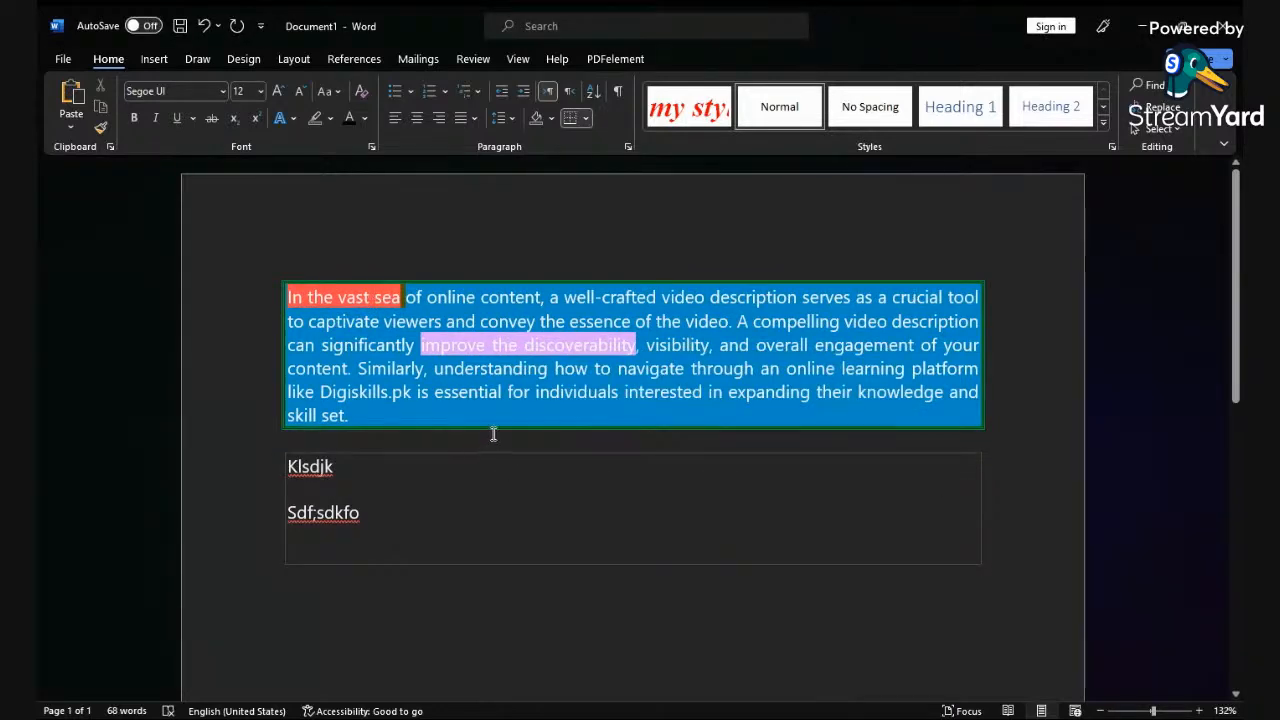
# Step: Change the paragraph's border to a green triple line 4 ½ pt wide on all four sides
pyautogui.click(587, 118)
pyautogui.click(628, 502)
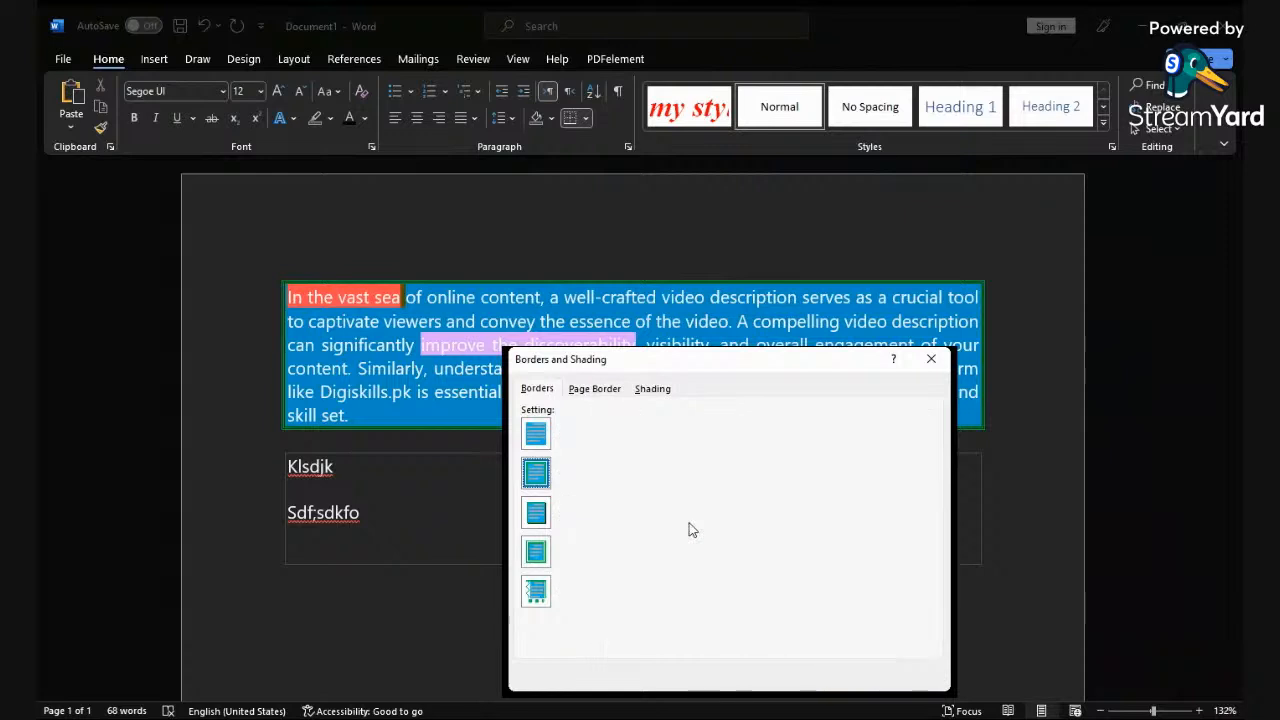
pyautogui.click(713, 596)
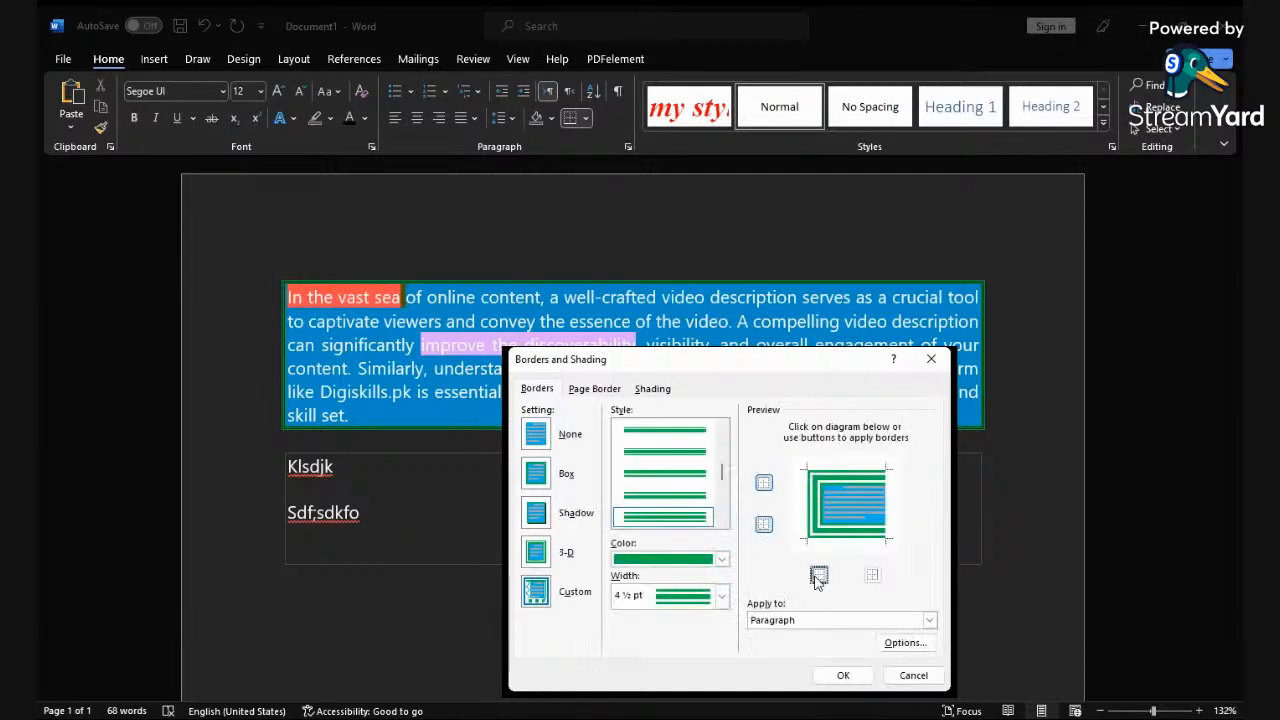
pyautogui.click(818, 580)
pyautogui.click(873, 578)
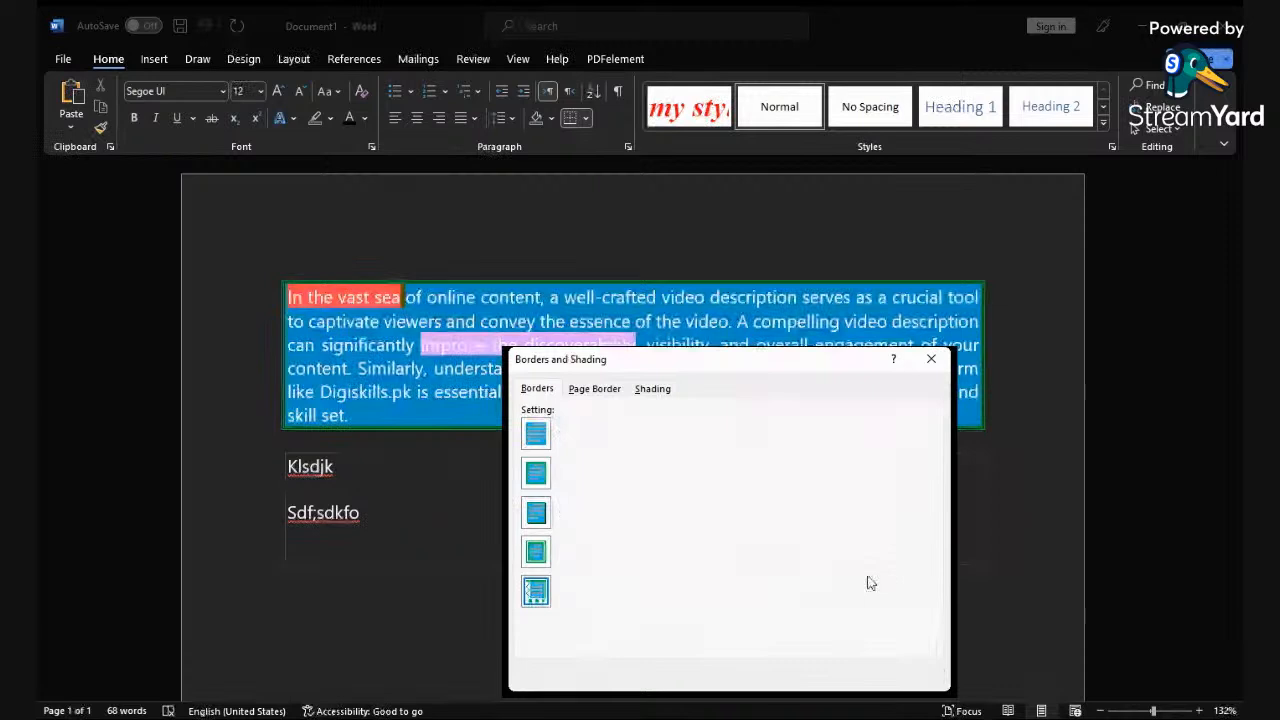
pyautogui.click(765, 483)
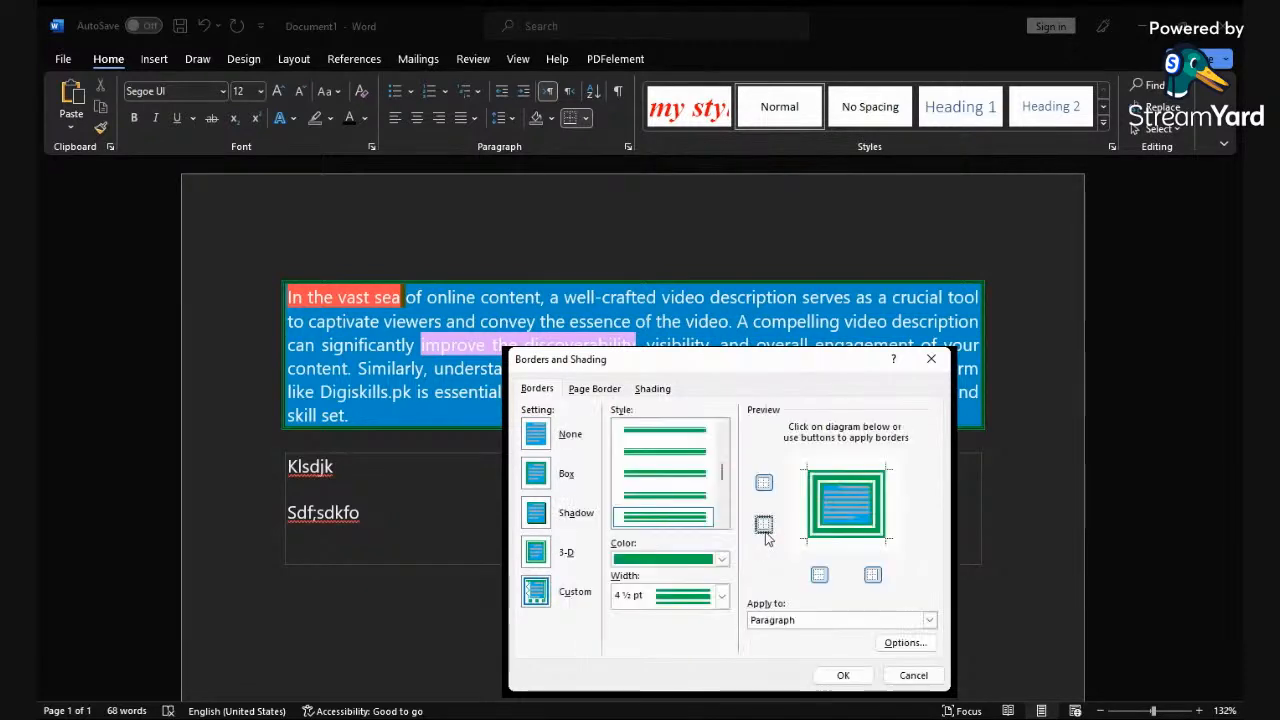
pyautogui.click(831, 676)
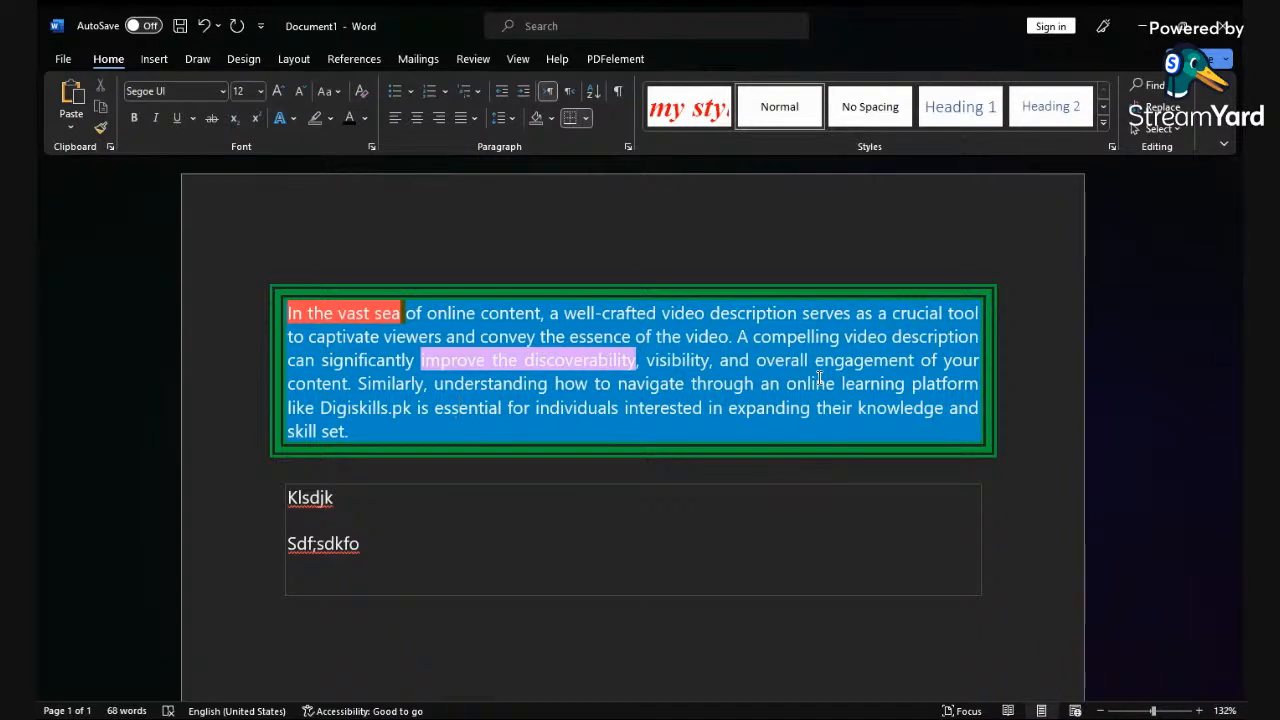
# Step: Configure a box page border for the whole document with the house art at a width of 15 pt
pyautogui.click(585, 118)
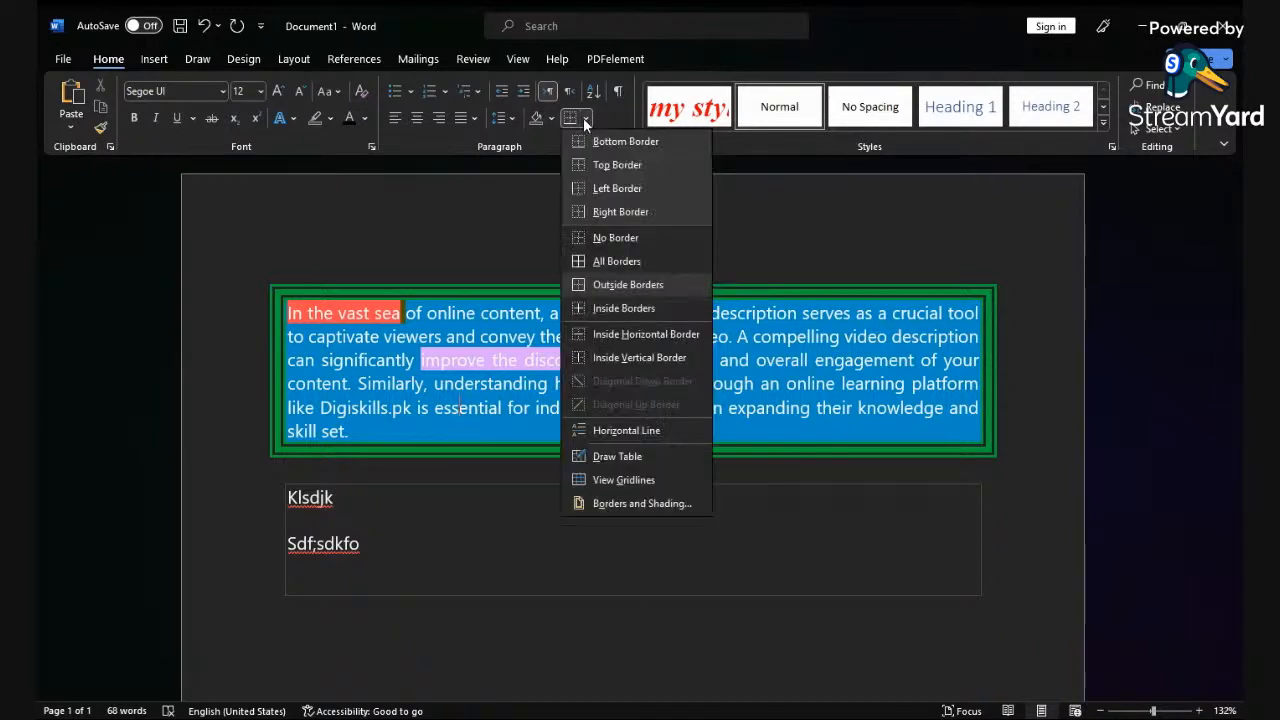
pyautogui.click(606, 503)
pyautogui.moveTo(637, 362); pyautogui.dragTo(606, 341)
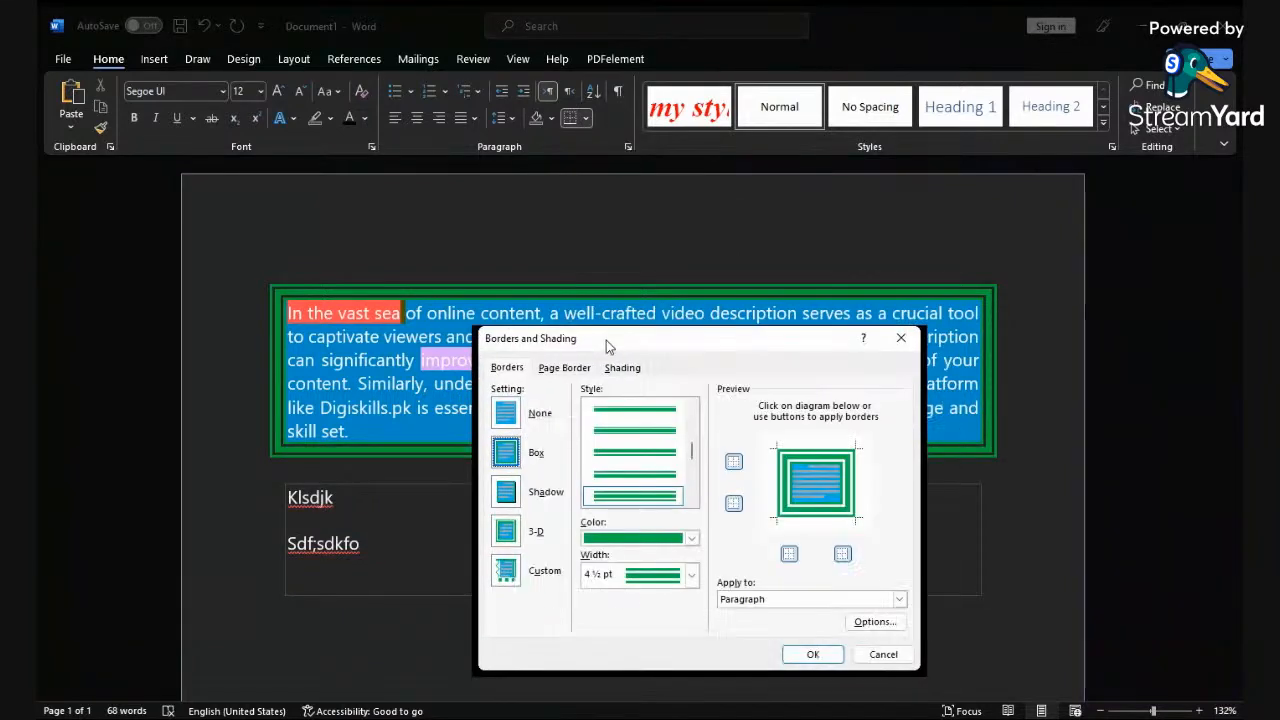
pyautogui.click(509, 367)
pyautogui.click(508, 371)
pyautogui.click(508, 371)
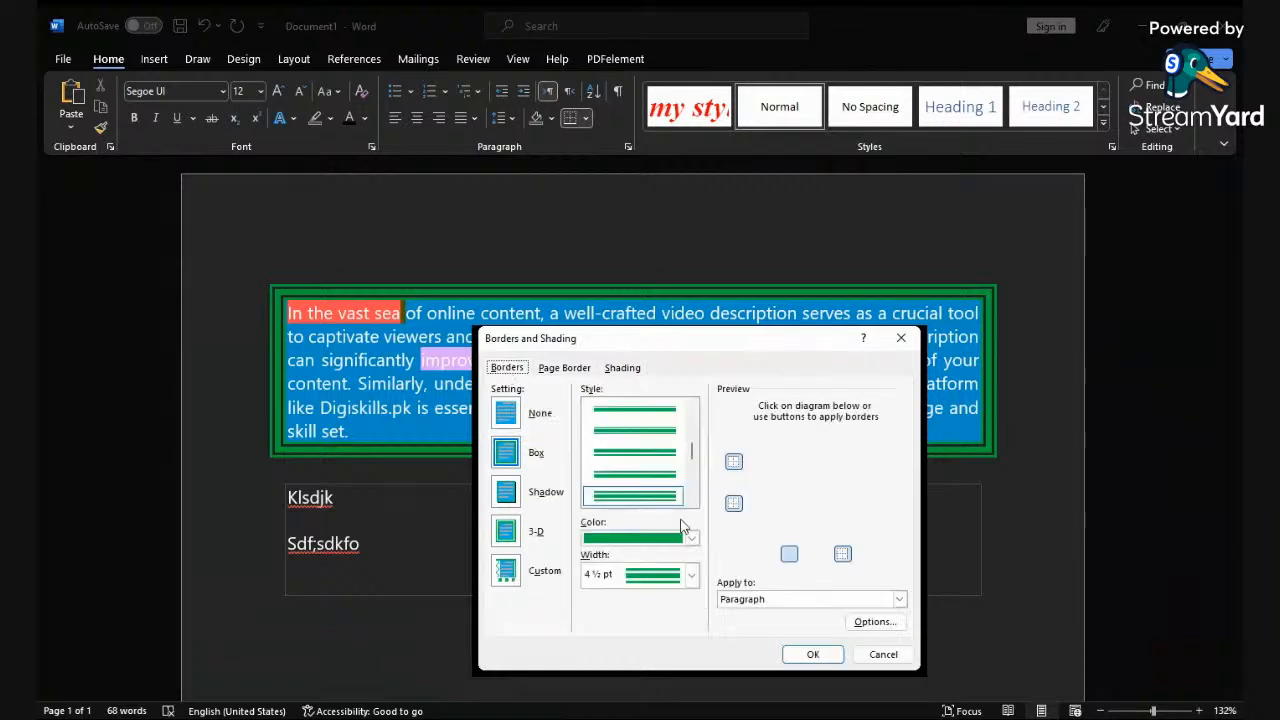
pyautogui.click(566, 370)
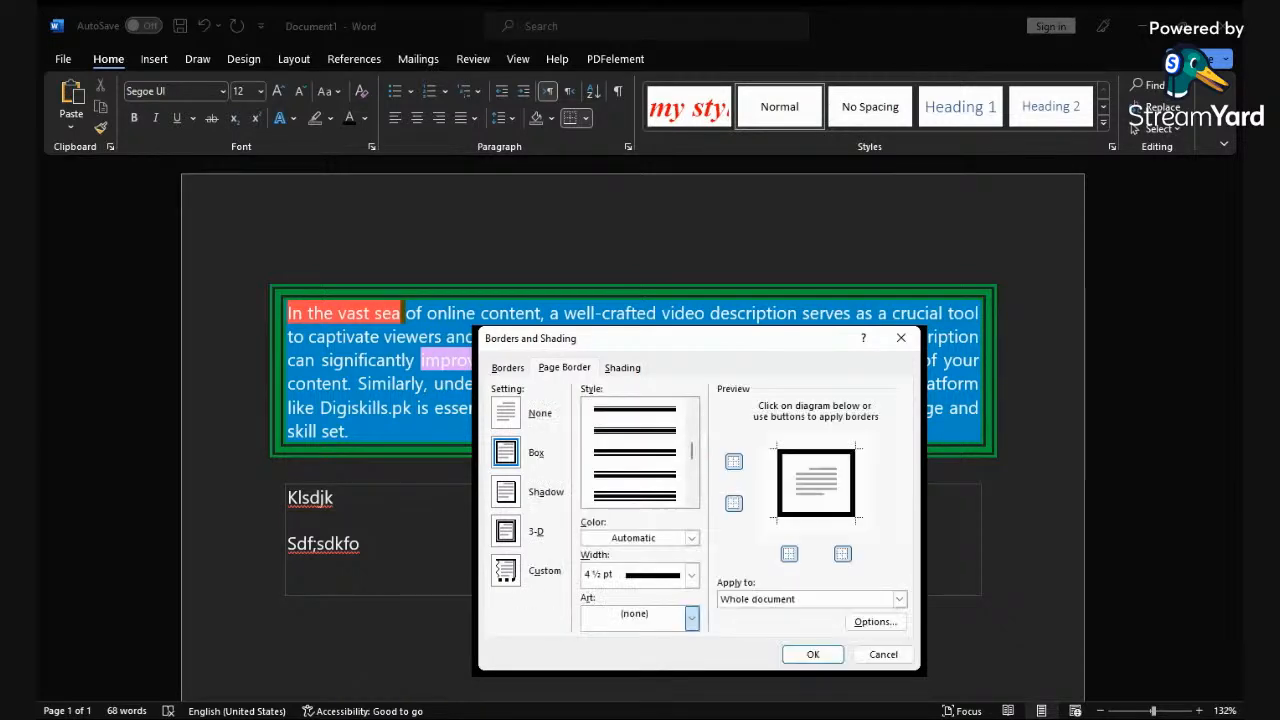
pyautogui.click(652, 541)
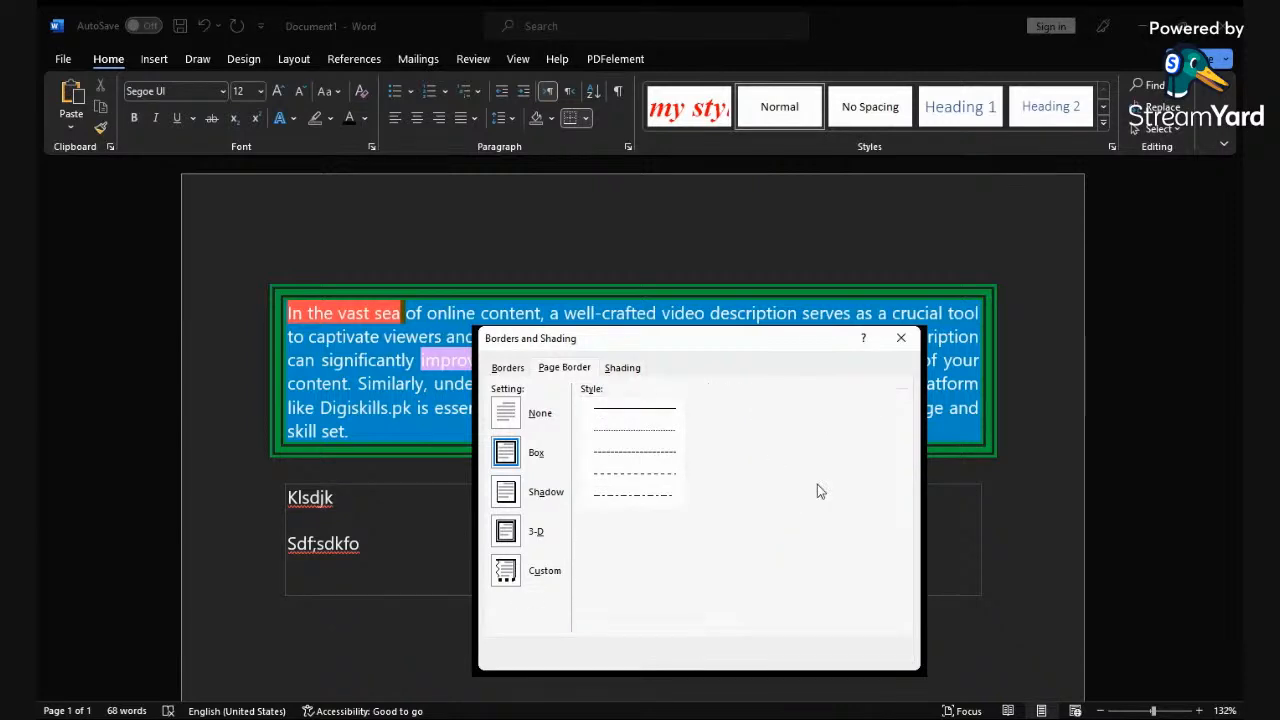
pyautogui.click(627, 576)
pyautogui.click(628, 576)
pyautogui.click(628, 576)
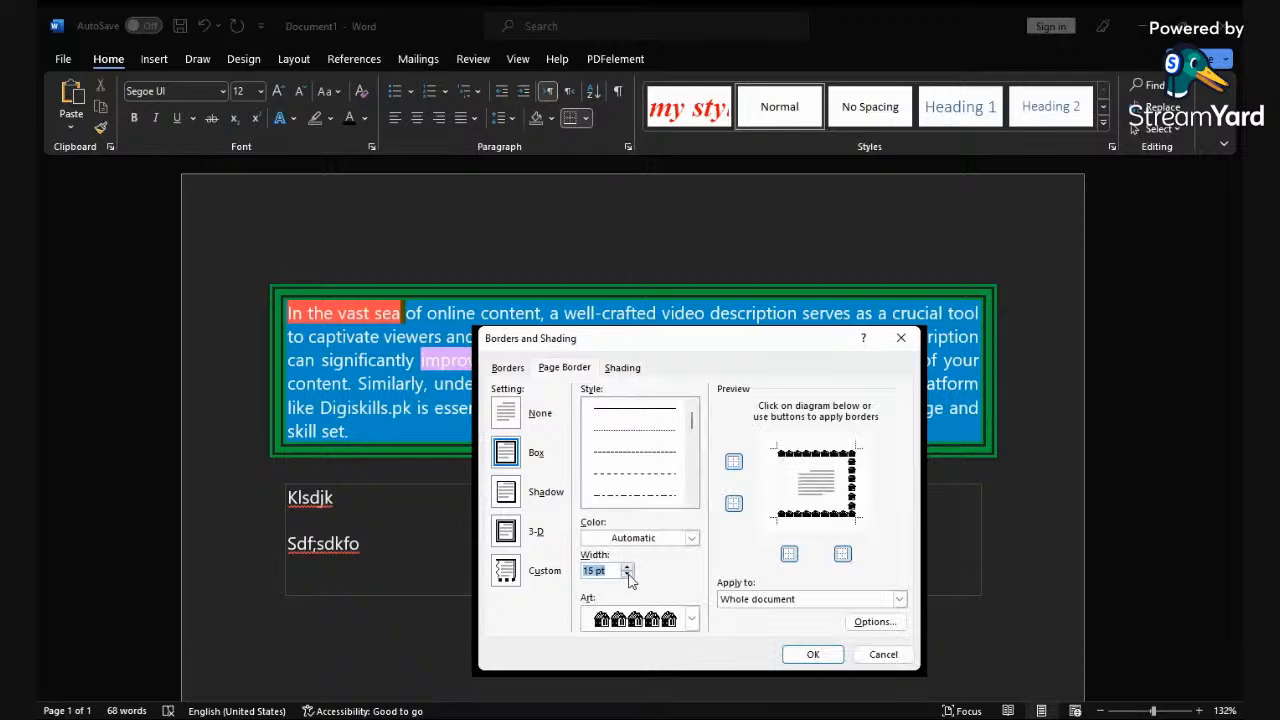
# Step: Colour the house page border red, apply it, and check it down to the end of the page
pyautogui.click(668, 540)
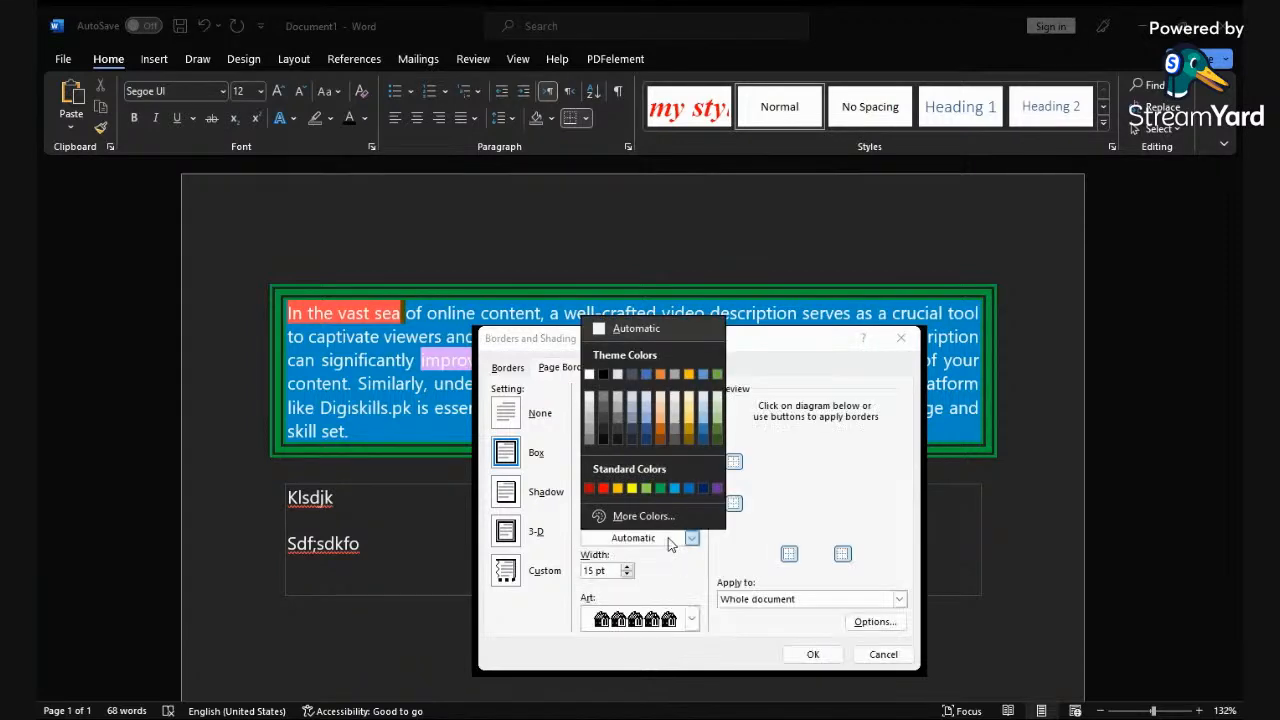
pyautogui.click(603, 489)
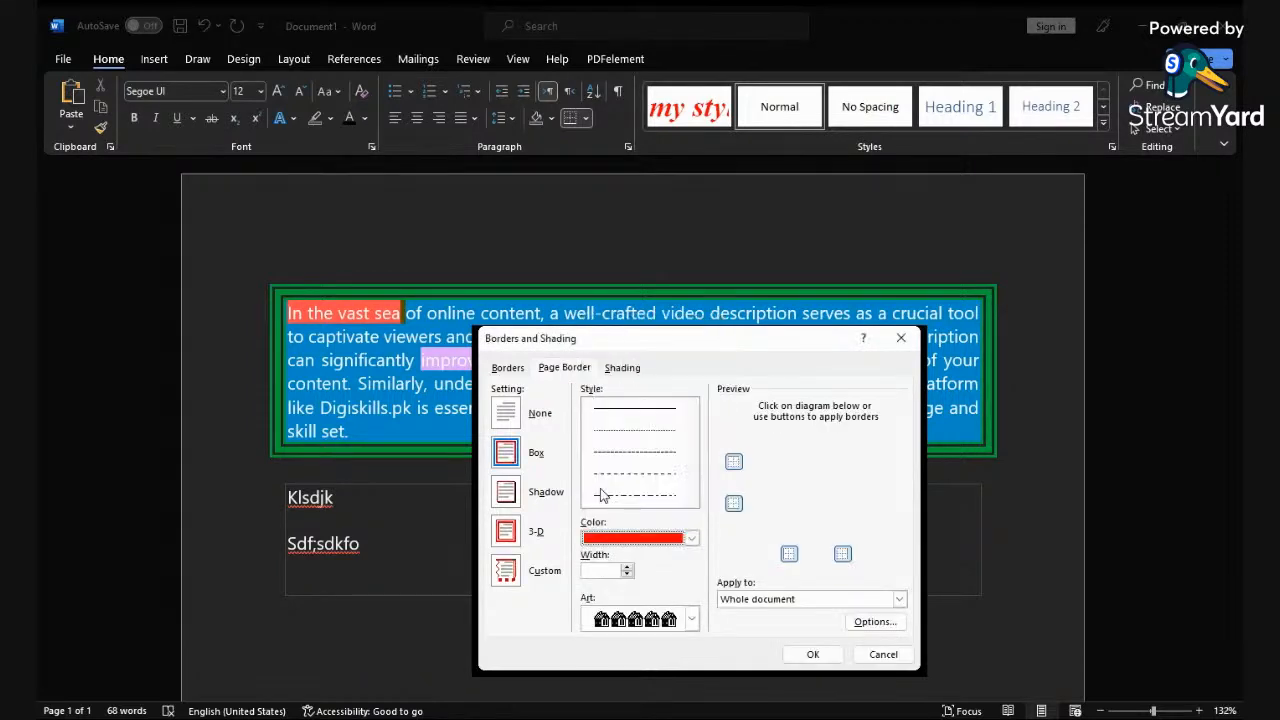
pyautogui.click(800, 654)
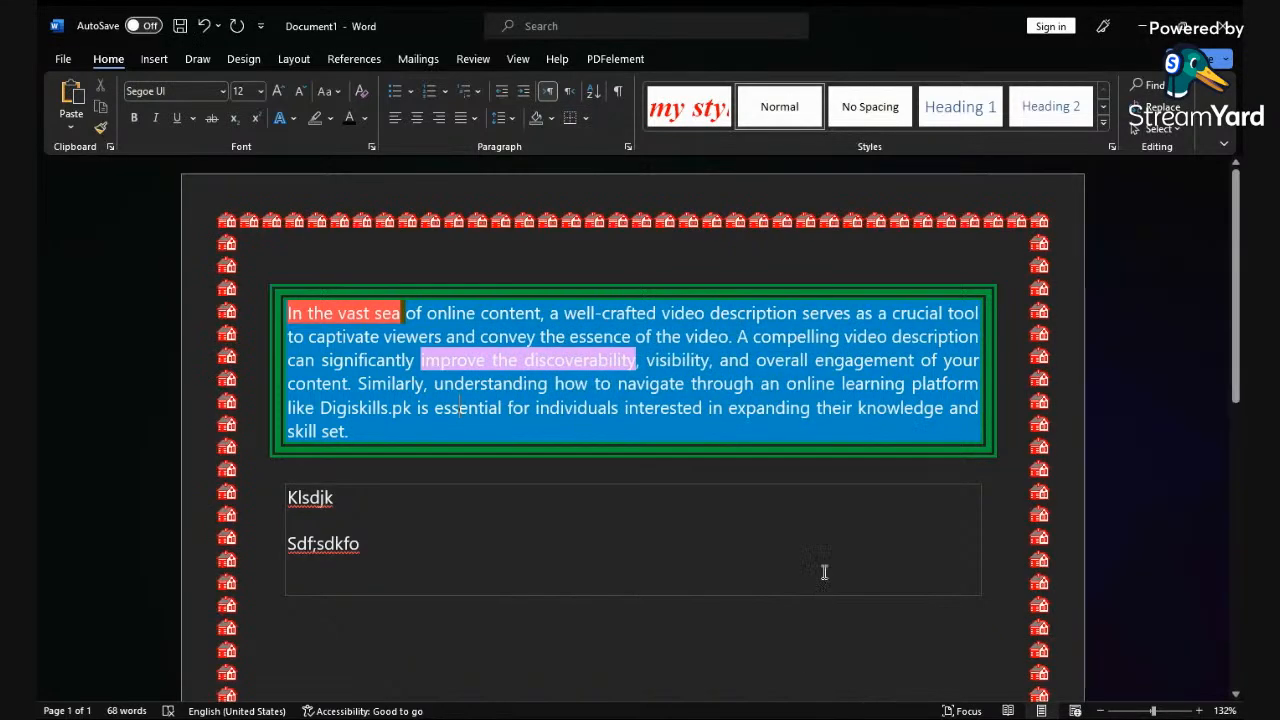
pyautogui.scroll(-10, 587, 545)
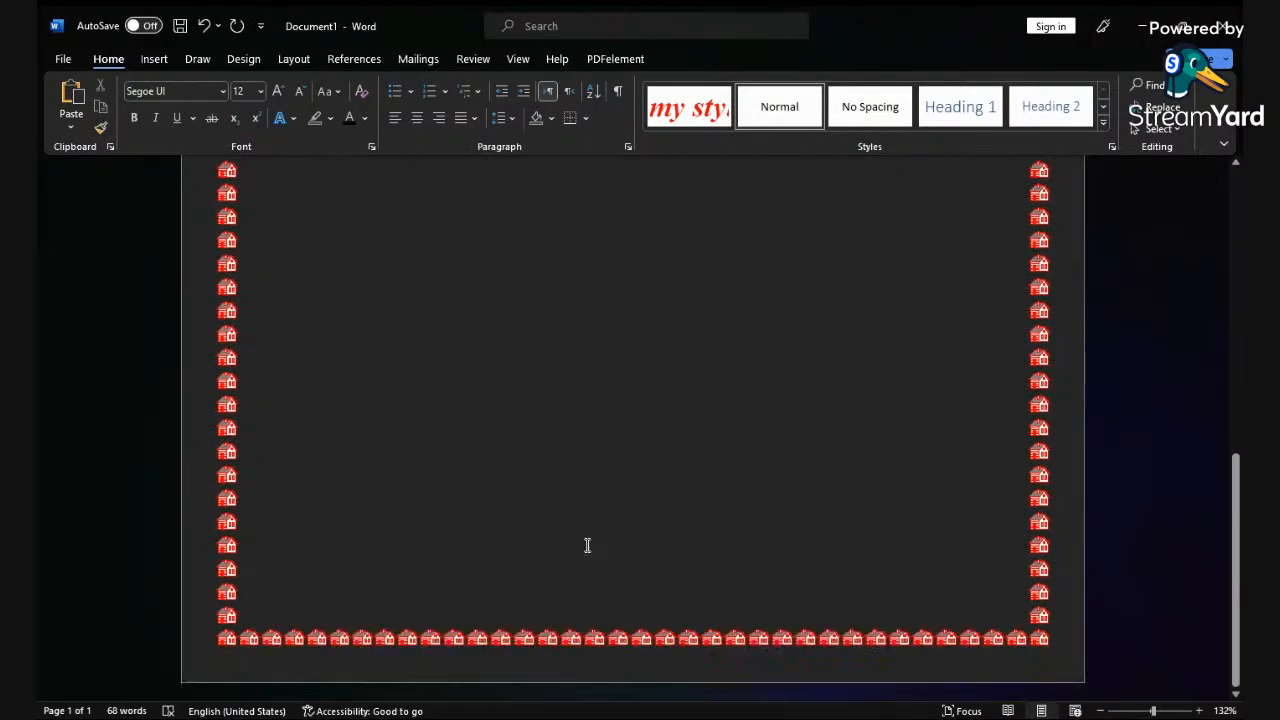
pyautogui.scroll(10, 587, 545)
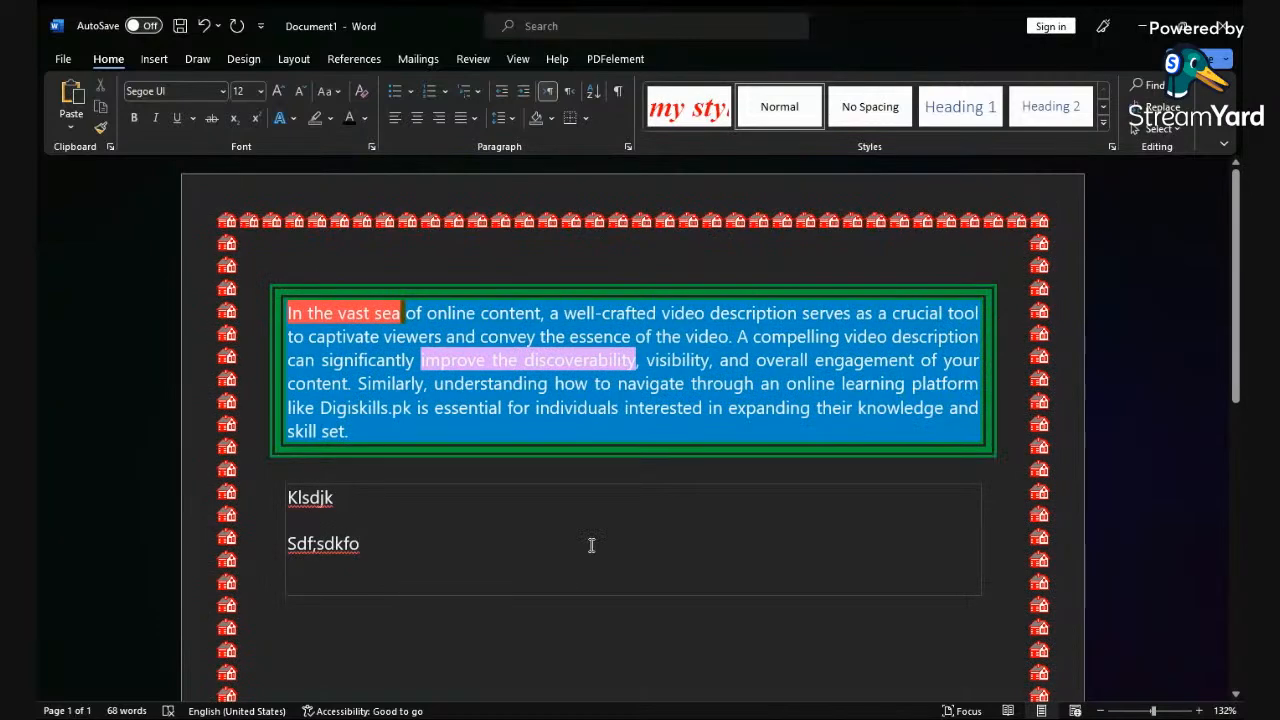
# Step: Review the paragraph border and page border settings, then close them without applying changes
pyautogui.click(586, 117)
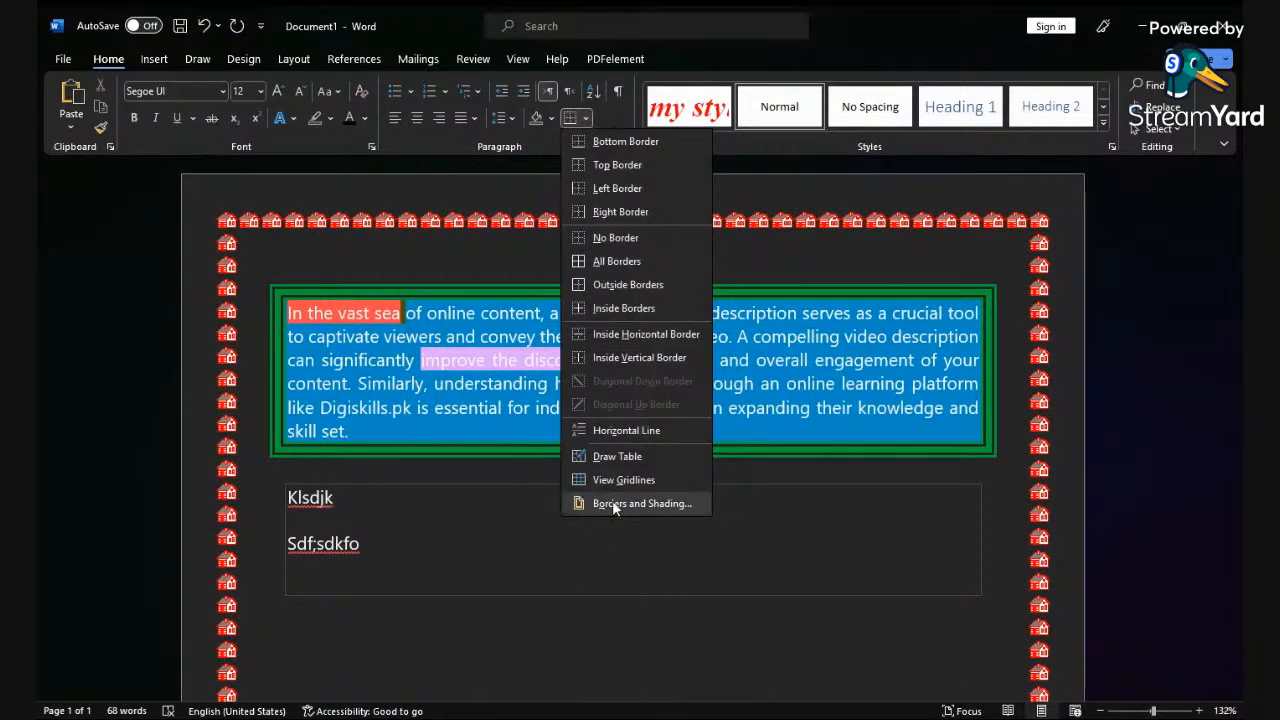
pyautogui.click(640, 503)
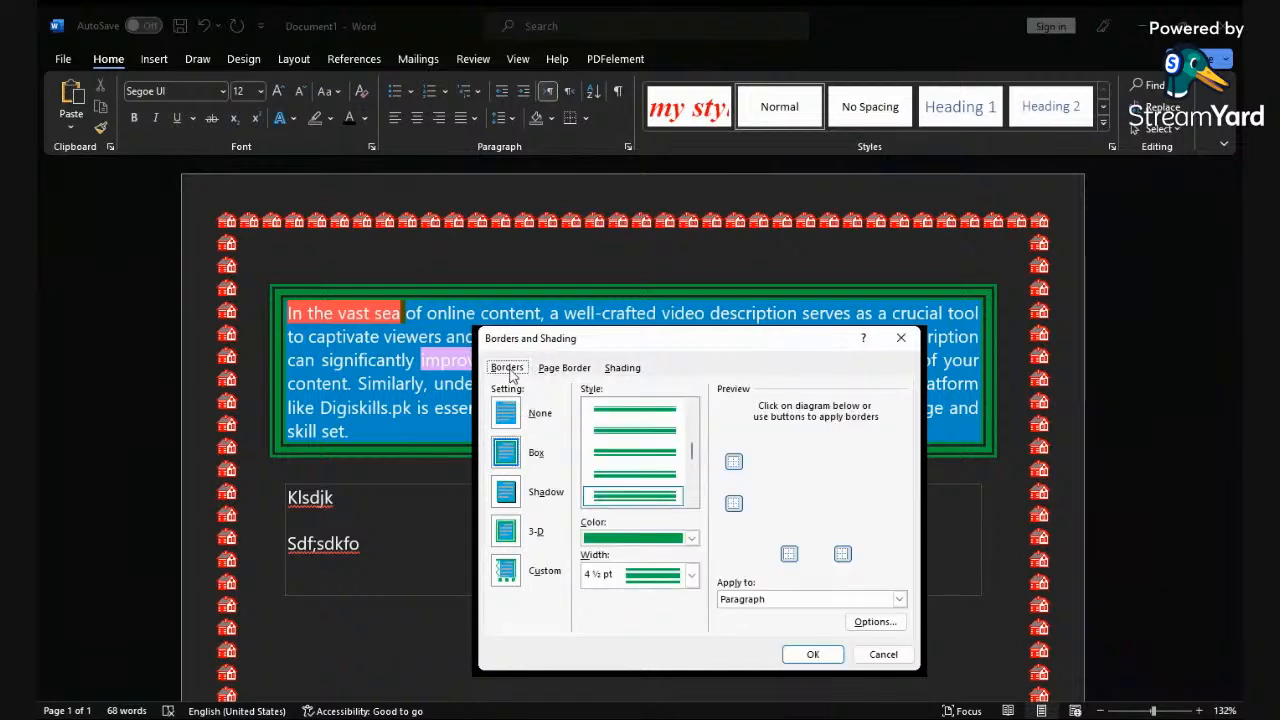
pyautogui.click(564, 367)
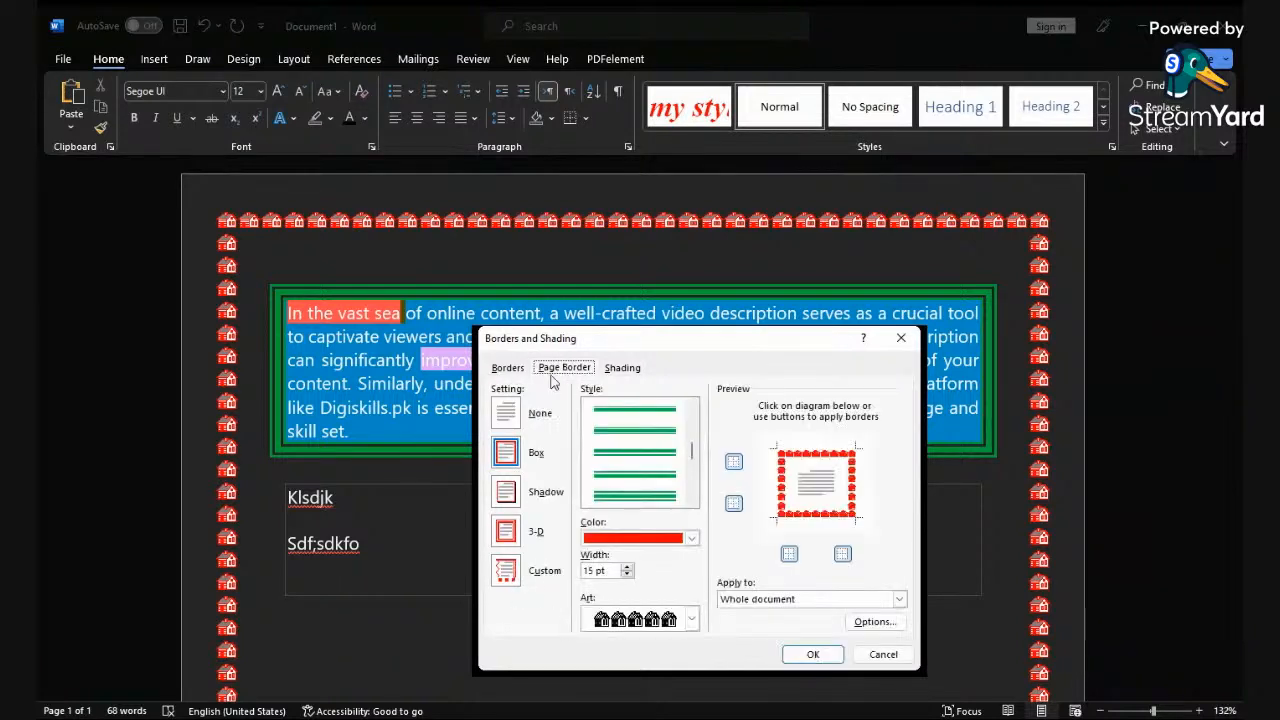
pyautogui.click(787, 523)
pyautogui.click(869, 654)
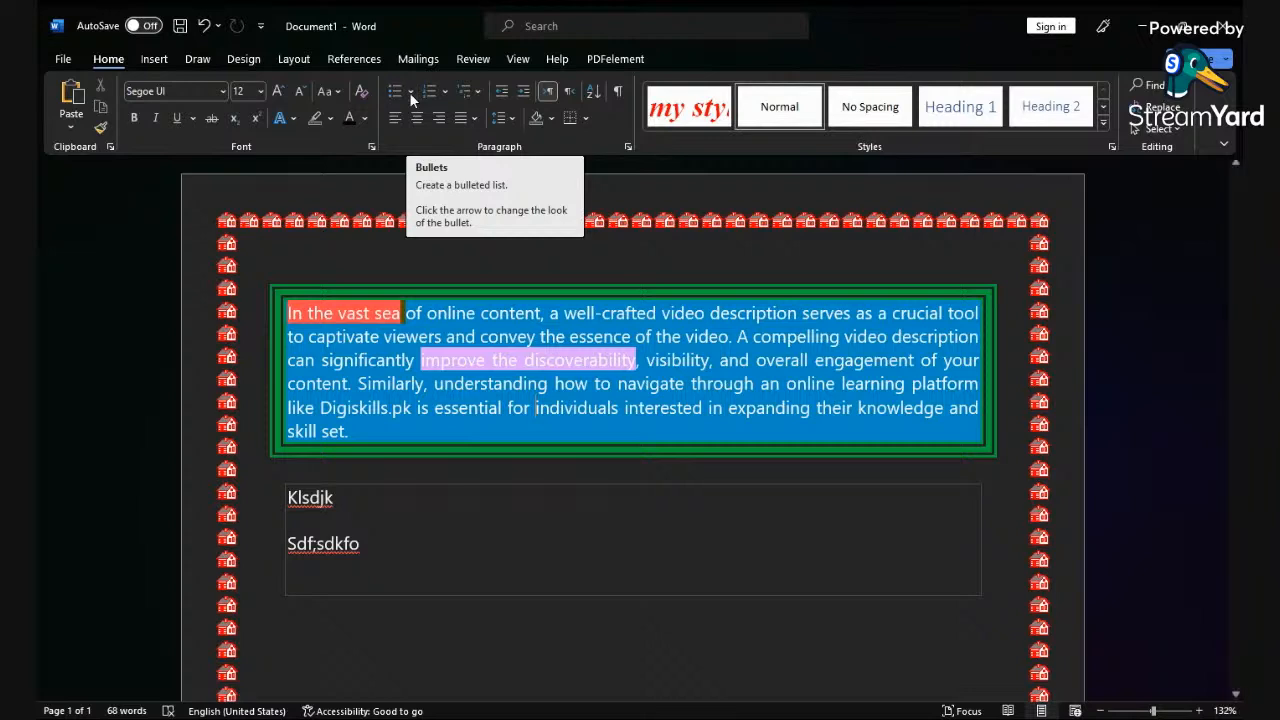
# Step: Delete the two sample lines below the bordered paragraph and set the remaining empty line's border to None
pyautogui.moveTo(323, 578); pyautogui.dragTo(290, 497)
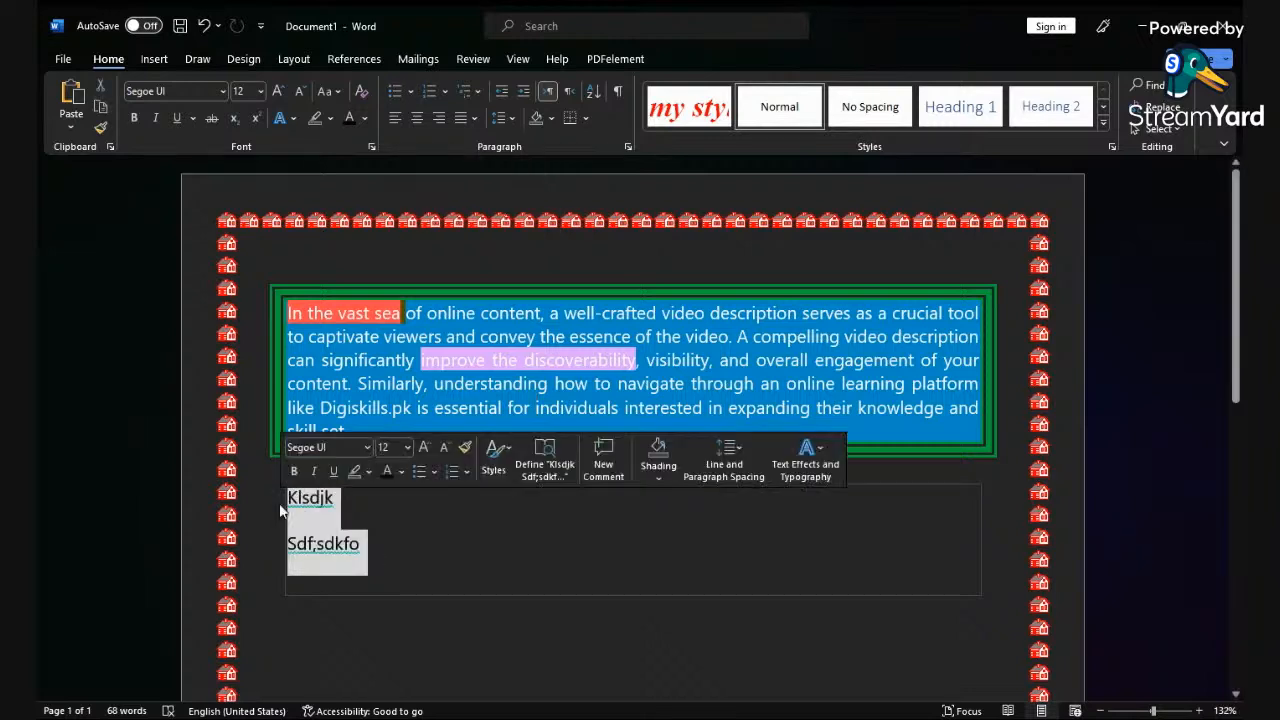
pyautogui.press('BackSpace')
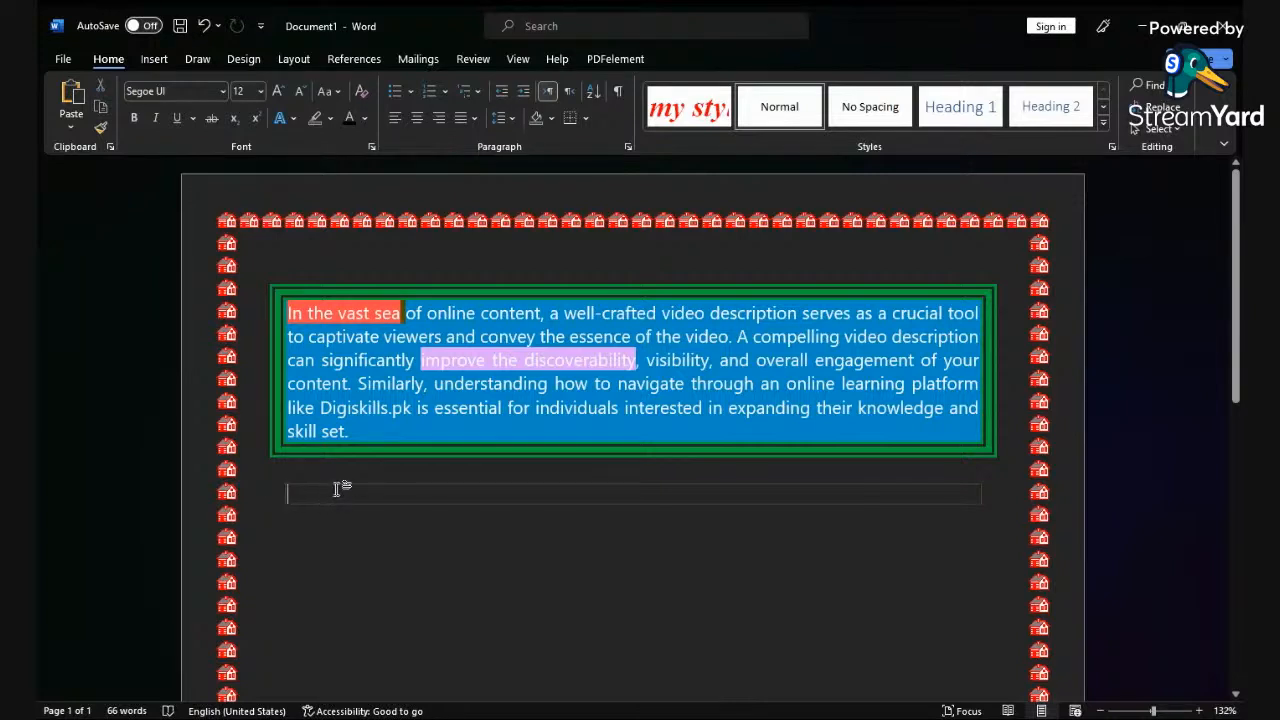
pyautogui.click(589, 114)
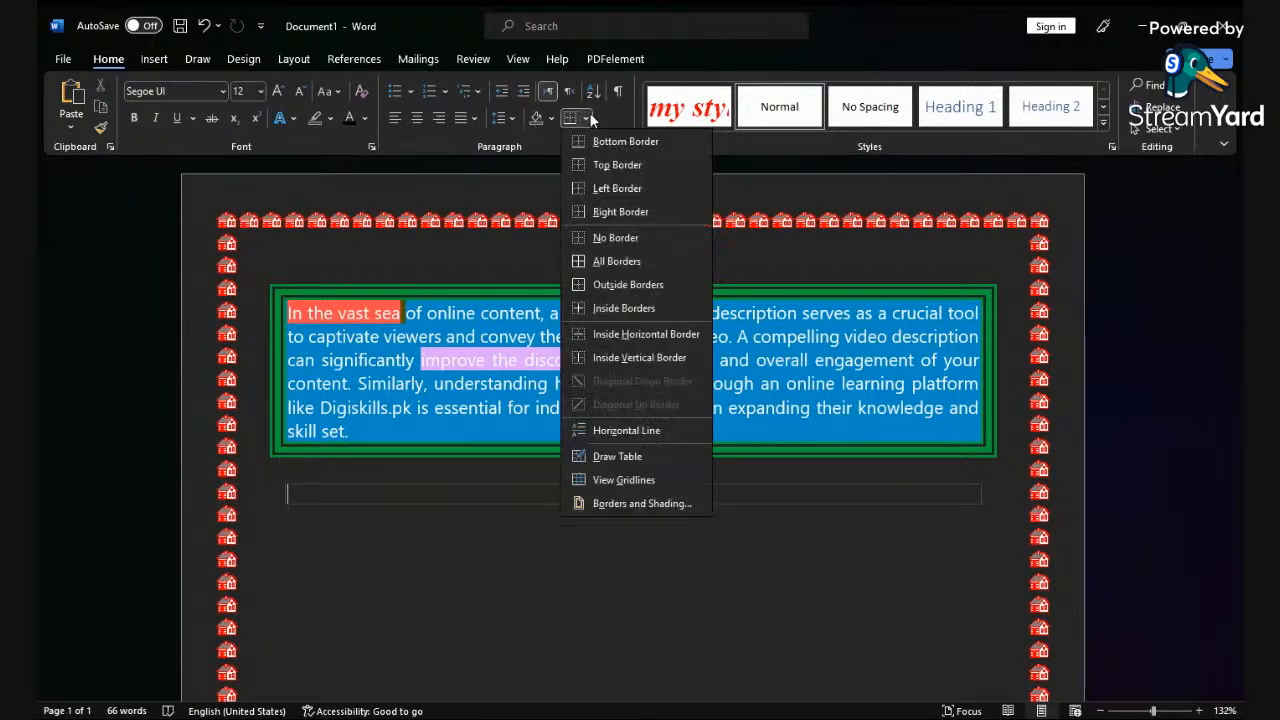
pyautogui.click(628, 504)
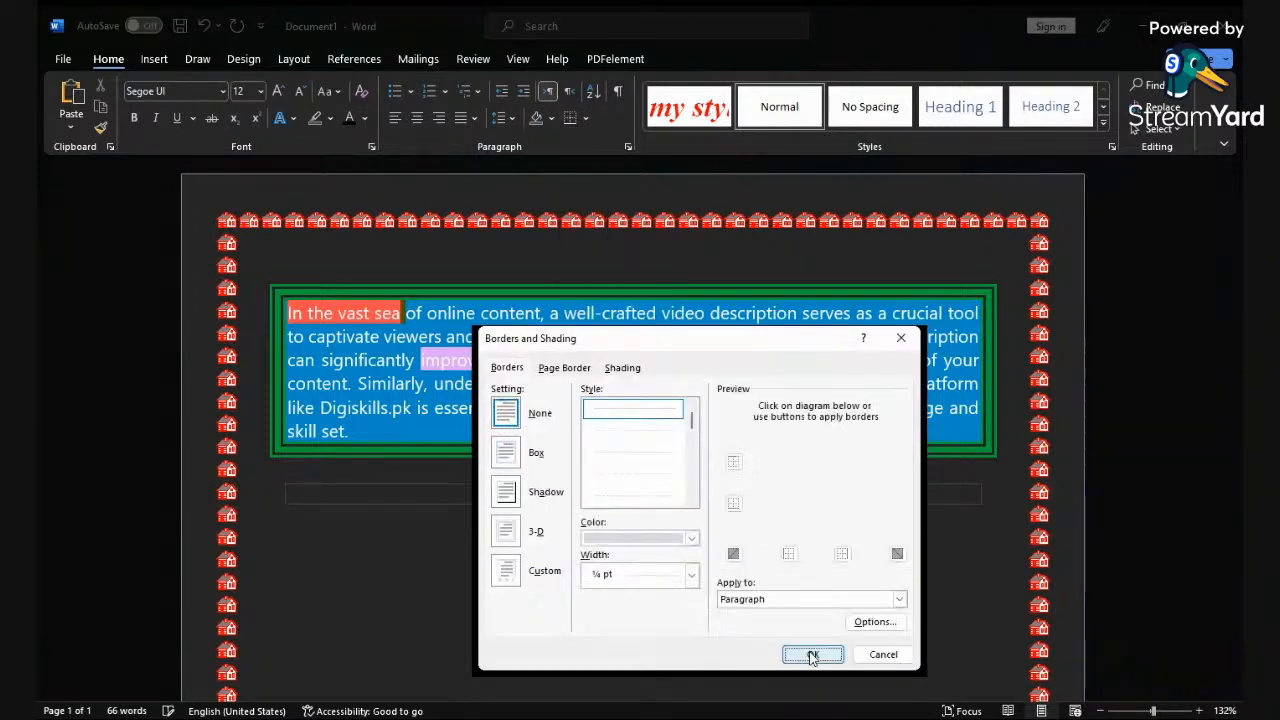
pyautogui.click(810, 654)
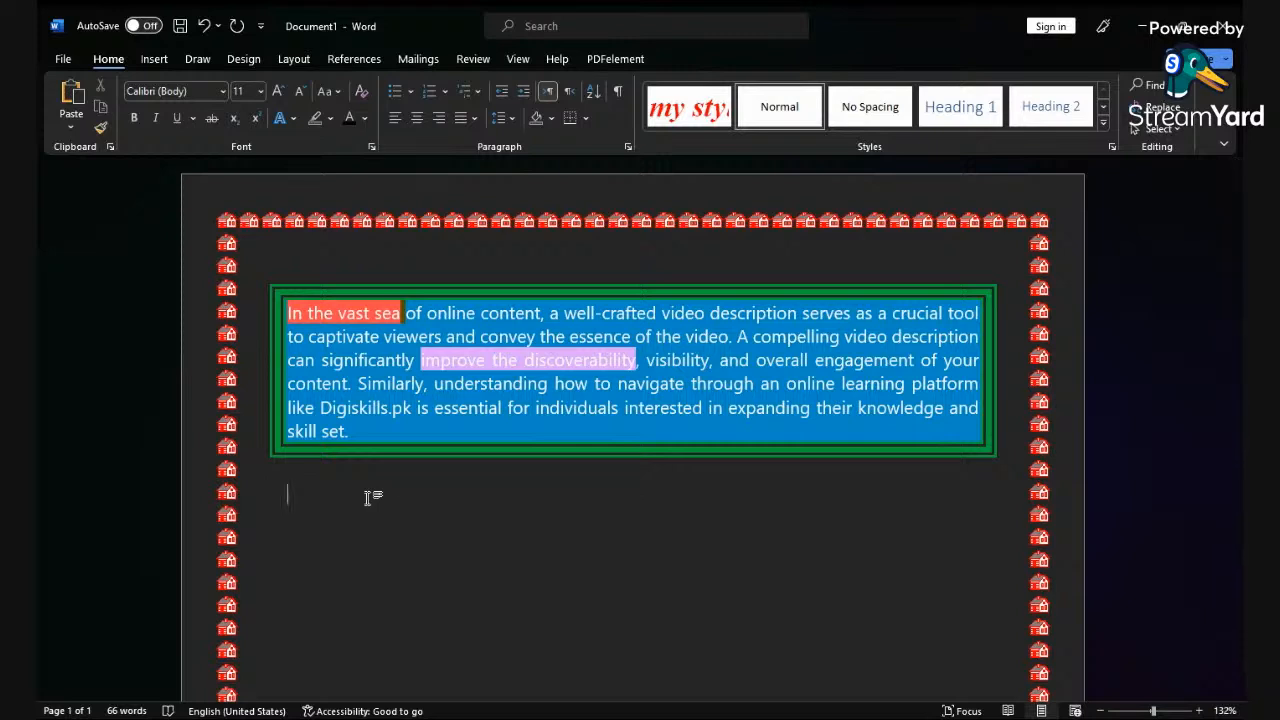
# Step: Start an arrow-bulleted list below the bordered paragraph with the items "He was born at Karachi." and "jfgdkj"
pyautogui.click(410, 90)
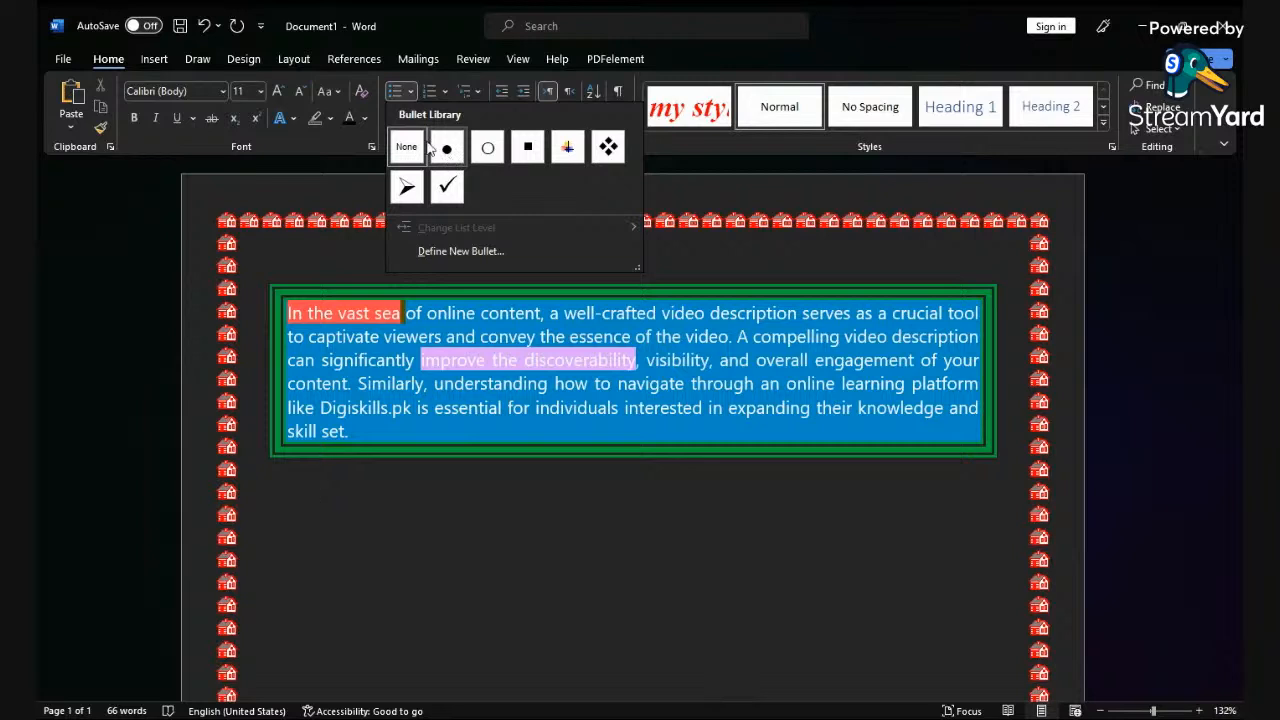
pyautogui.click(414, 192)
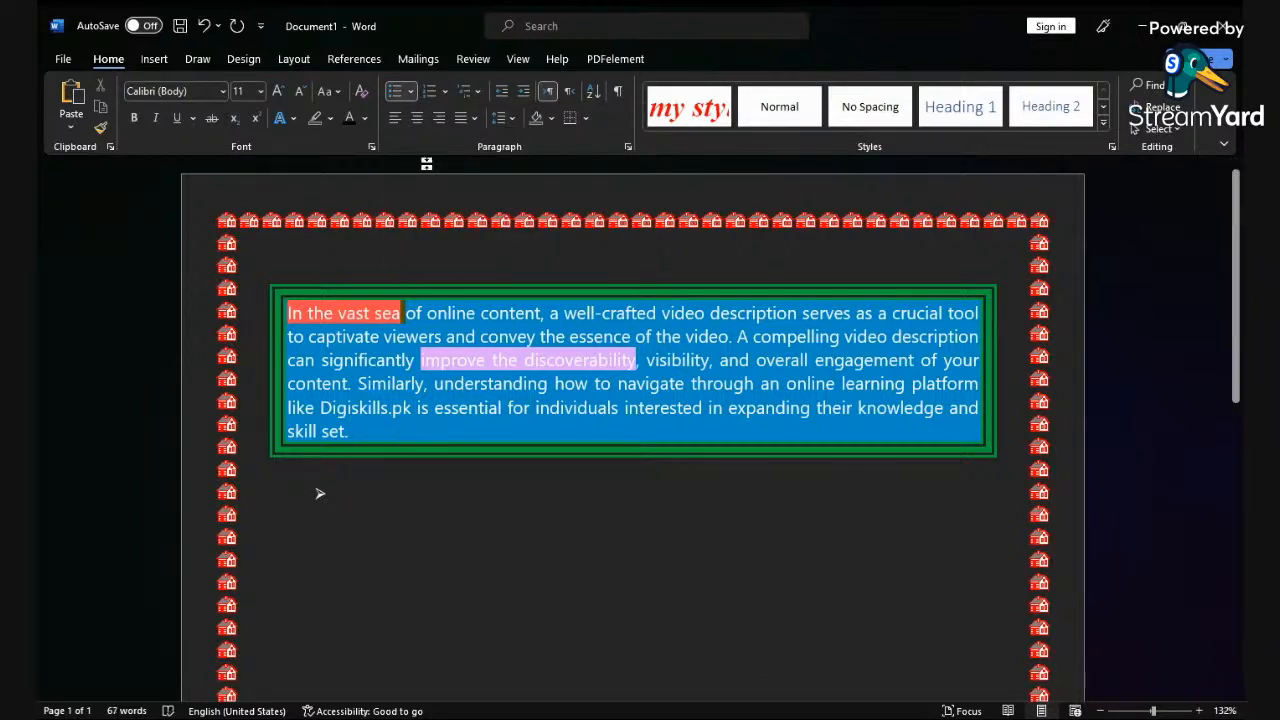
pyautogui.click(446, 91)
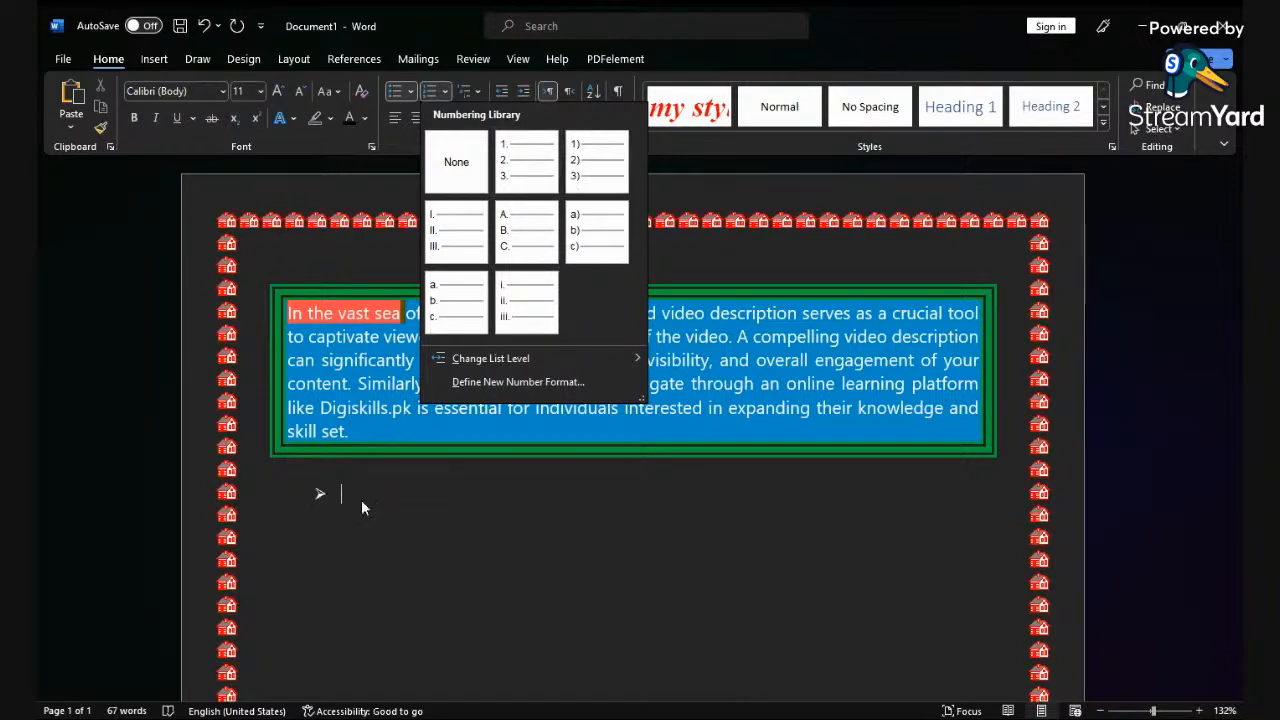
pyautogui.click(314, 505)
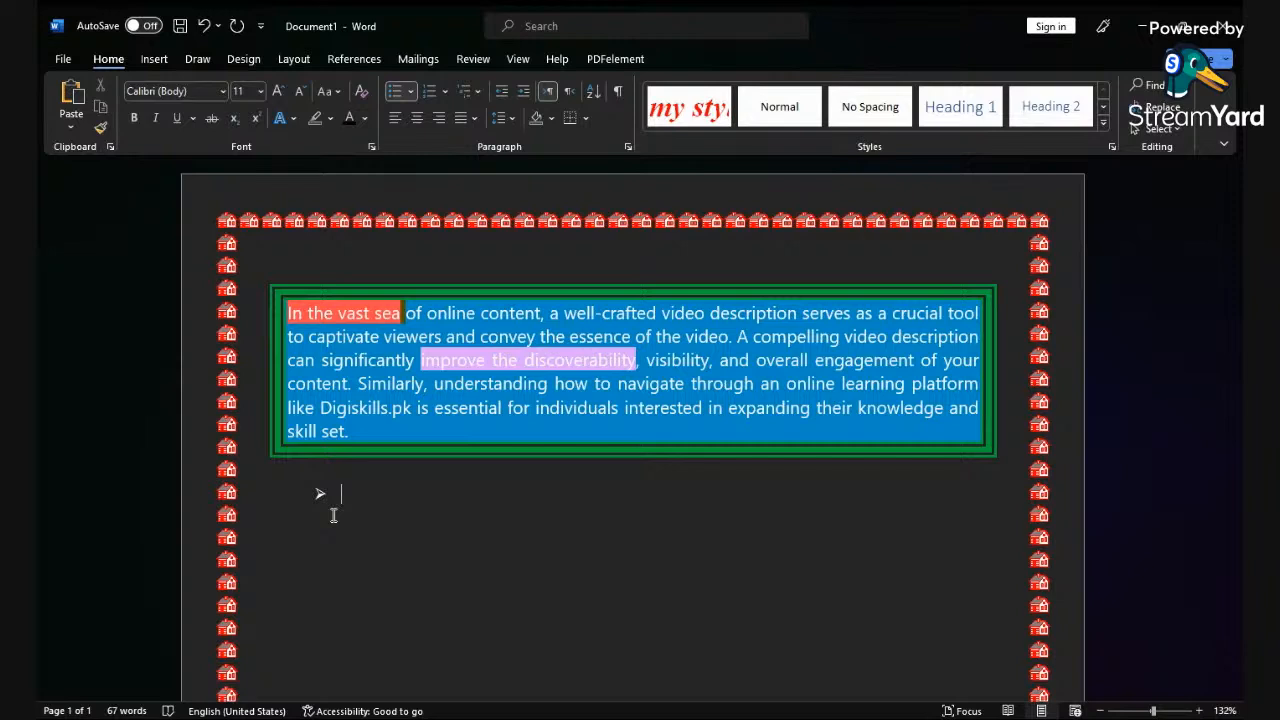
pyautogui.write('He was born at Karachi.')
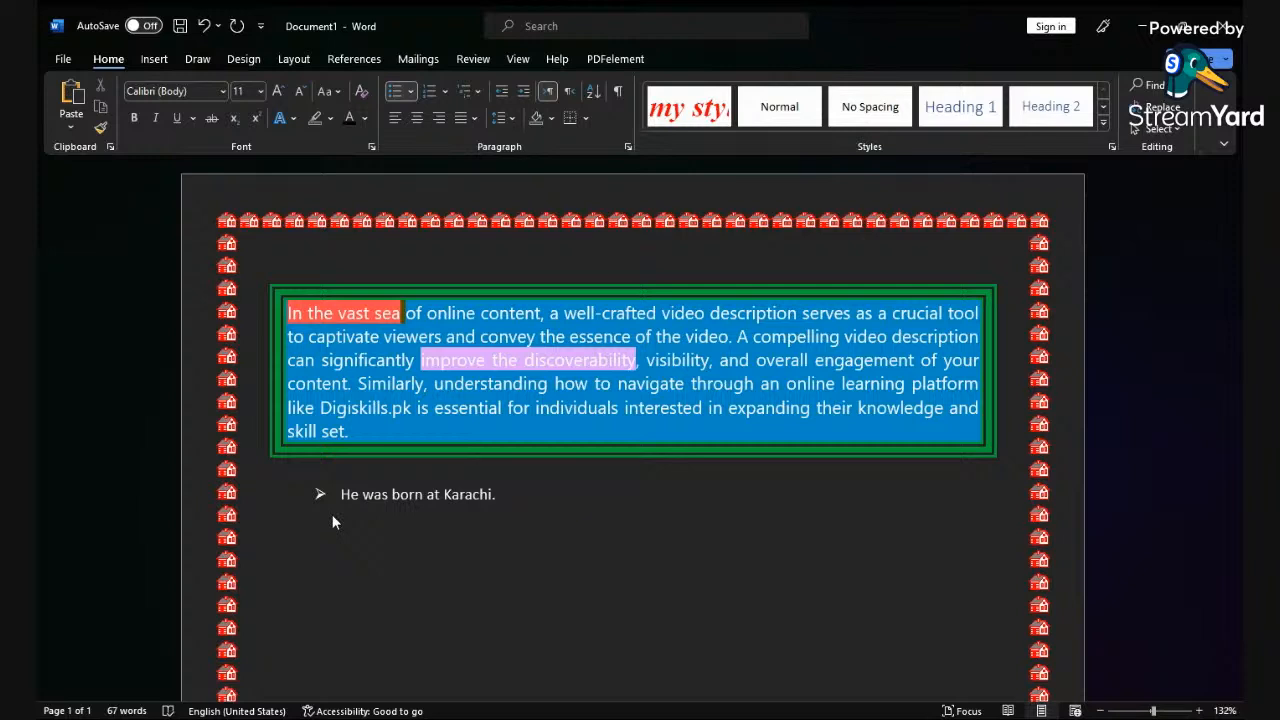
pyautogui.press('Return')
pyautogui.write('jfgdkj')
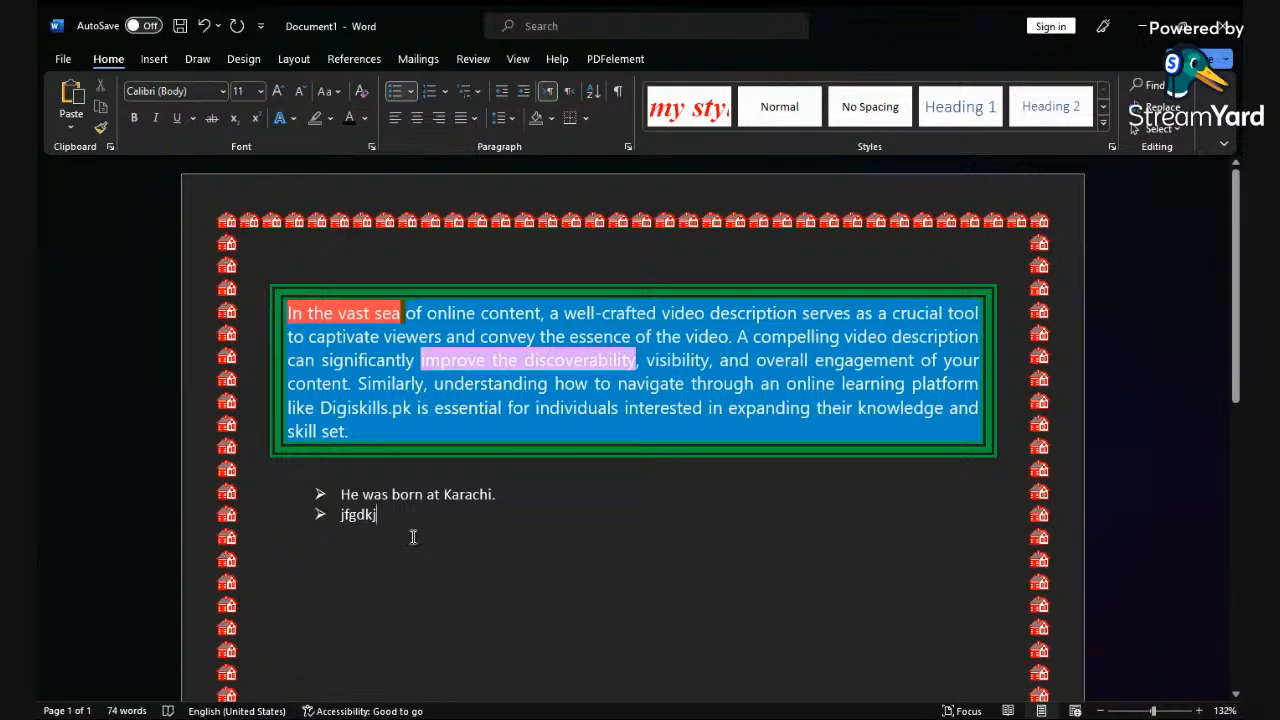
# Step: Convert the two bulleted sample lines to a numbered list in the A., B., C. format
pyautogui.moveTo(390, 518); pyautogui.dragTo(318, 479)
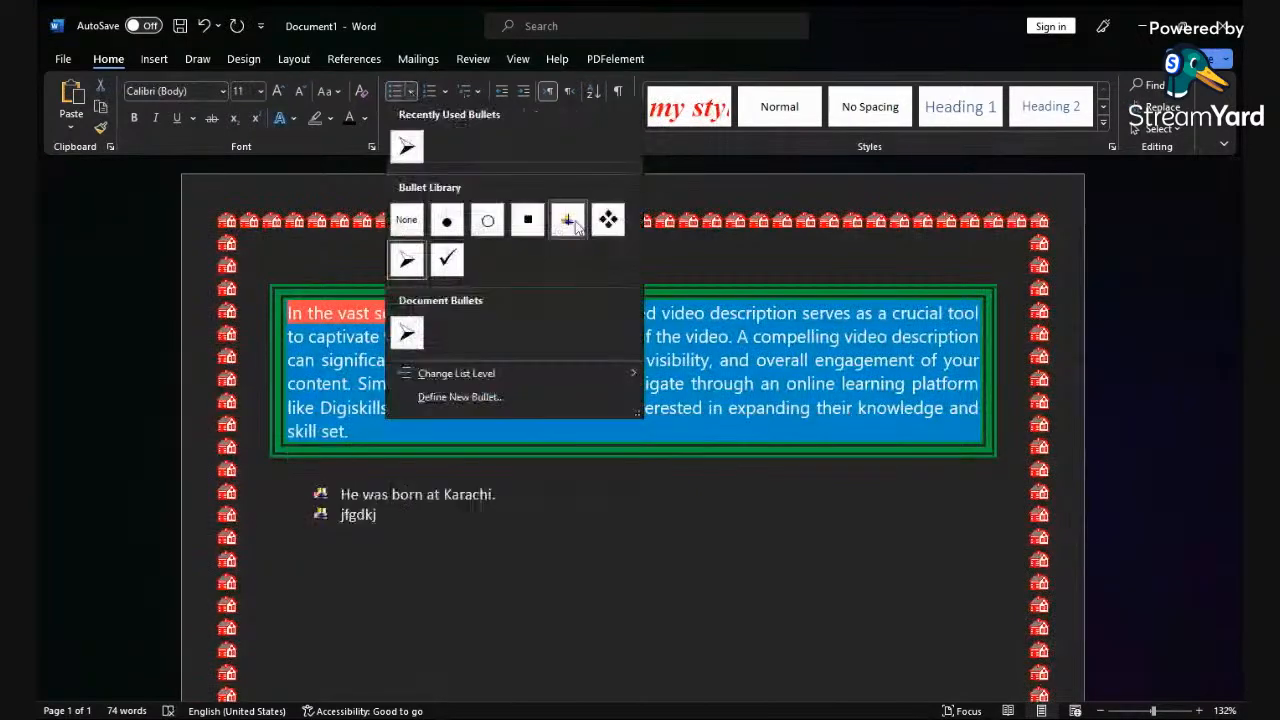
pyautogui.click(445, 92)
pyautogui.click(445, 90)
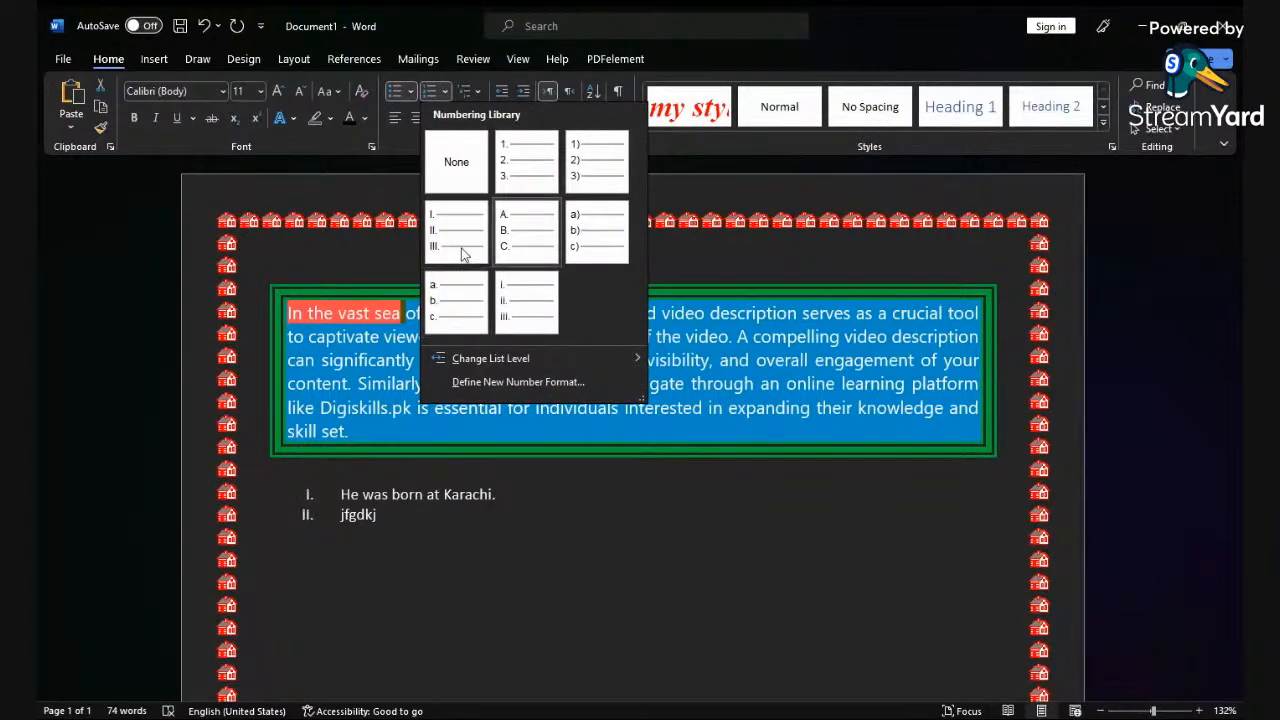
pyautogui.click(519, 234)
pyautogui.click(429, 504)
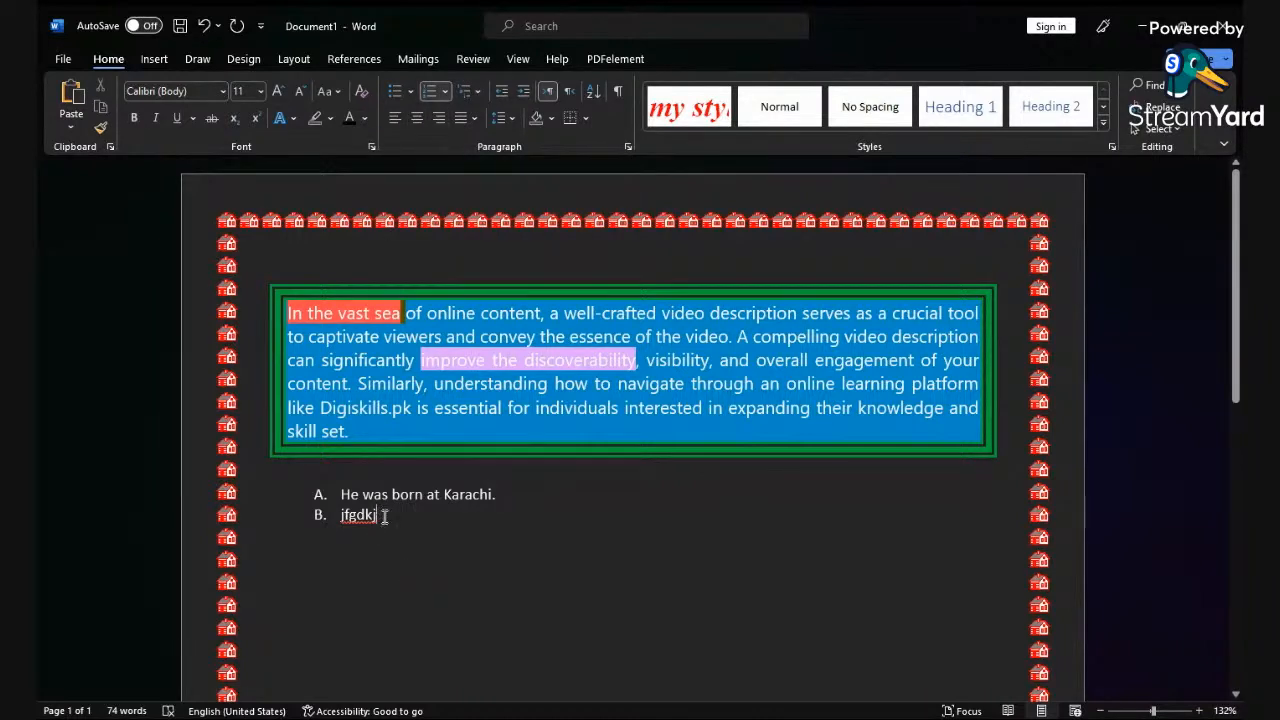
# Step: Replace the two lettered sample items with a plain line reading Punjab
pyautogui.moveTo(380, 521); pyautogui.dragTo(332, 490)
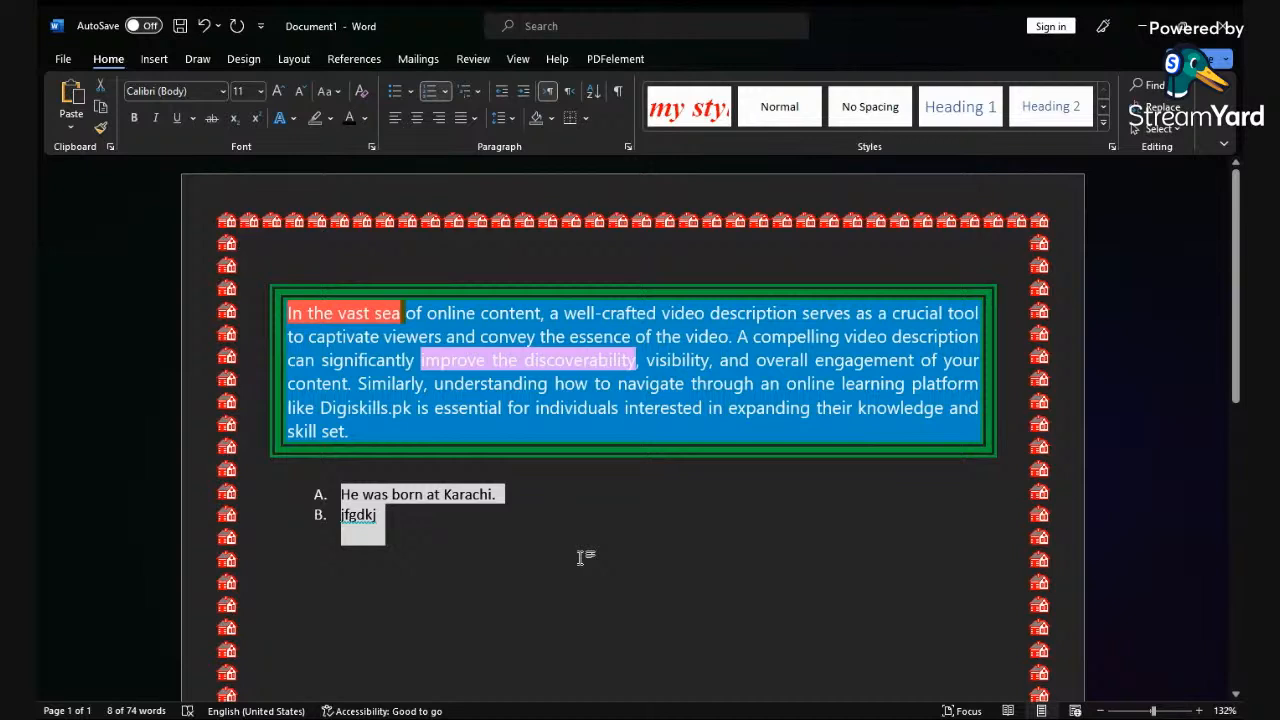
pyautogui.write('P')
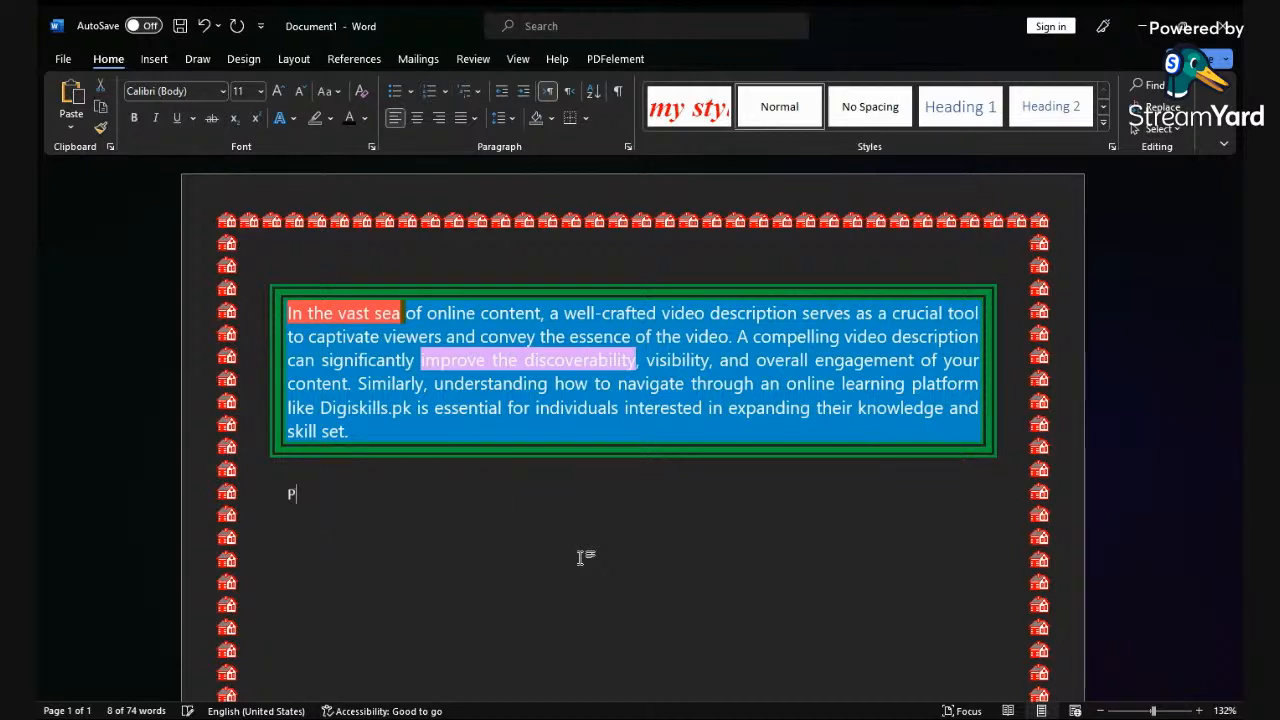
pyautogui.write('una')
pyautogui.press('BackSpace')
pyautogui.press('BackSpace')
pyautogui.write('njab')
pyautogui.press('Return')
# Step: Add the separate lines Sindh, KPK and Balochistan below Punjab
pyautogui.write('sign')
pyautogui.press('BackSpace')
pyautogui.press('BackSpace')
pyautogui.write('ndh')
pyautogui.press('Return')
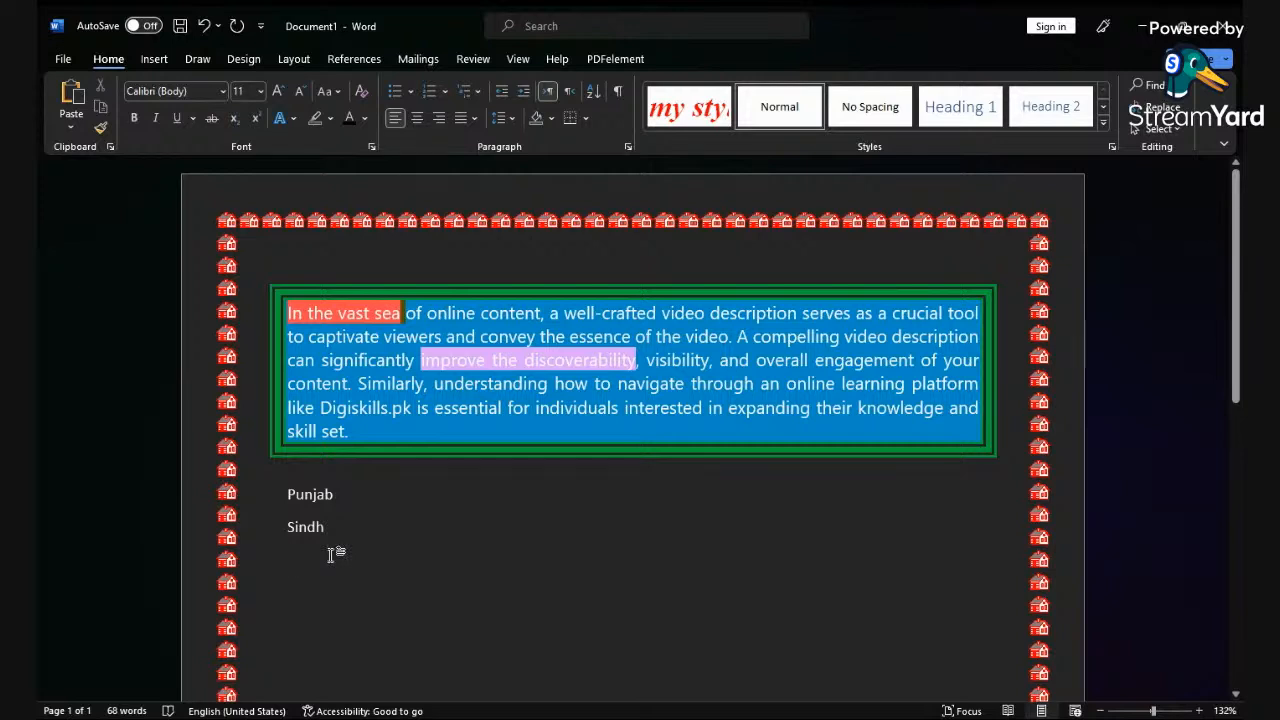
pyautogui.write('Kp')
pyautogui.press('BackSpace')
pyautogui.write('PK')
pyautogui.press('Return')
pyautogui.write('Baloch')
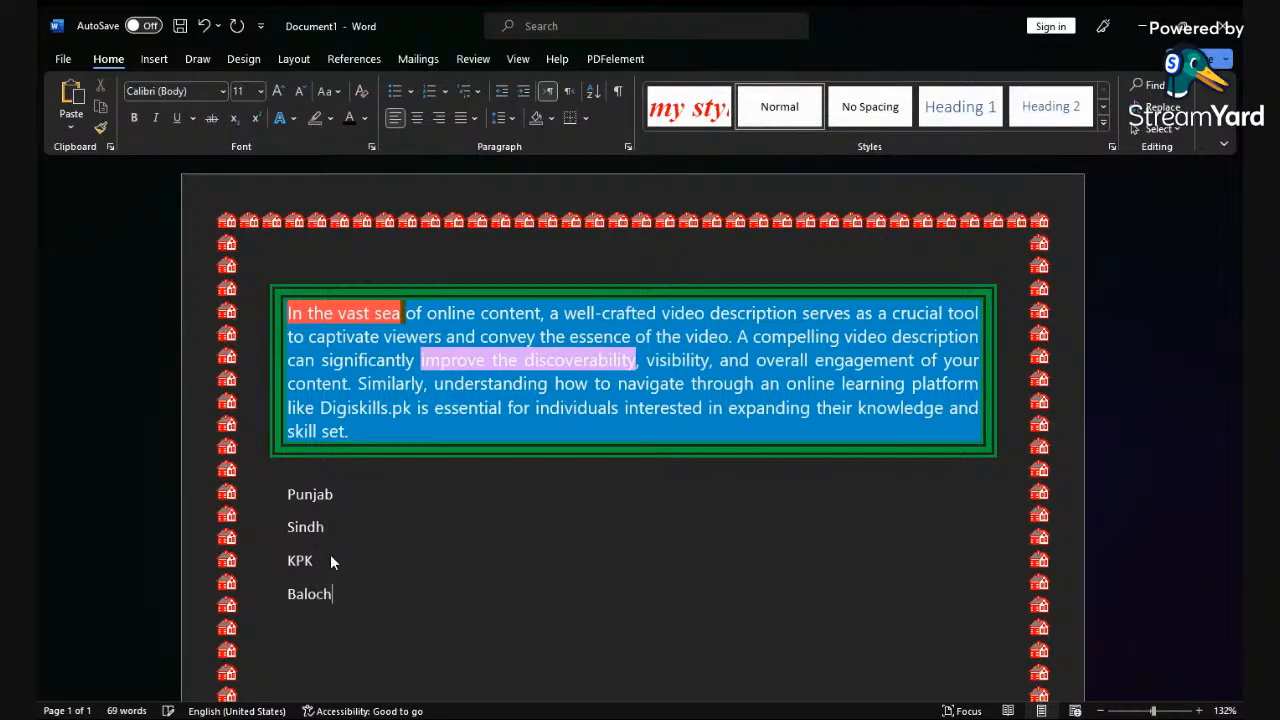
pyautogui.write('istan')
# Step: Apply arrow bullets to the four province lines from Punjab to Balochistan
pyautogui.moveTo(366, 604); pyautogui.dragTo(288, 492)
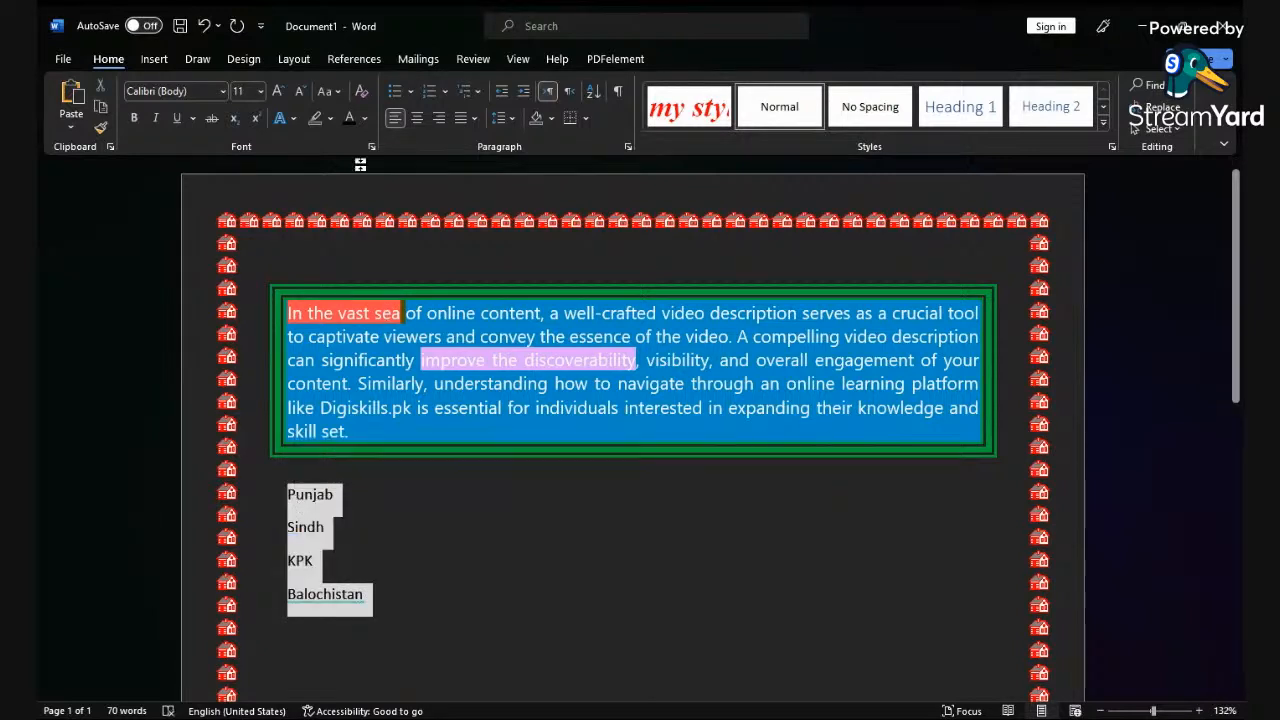
pyautogui.click(409, 91)
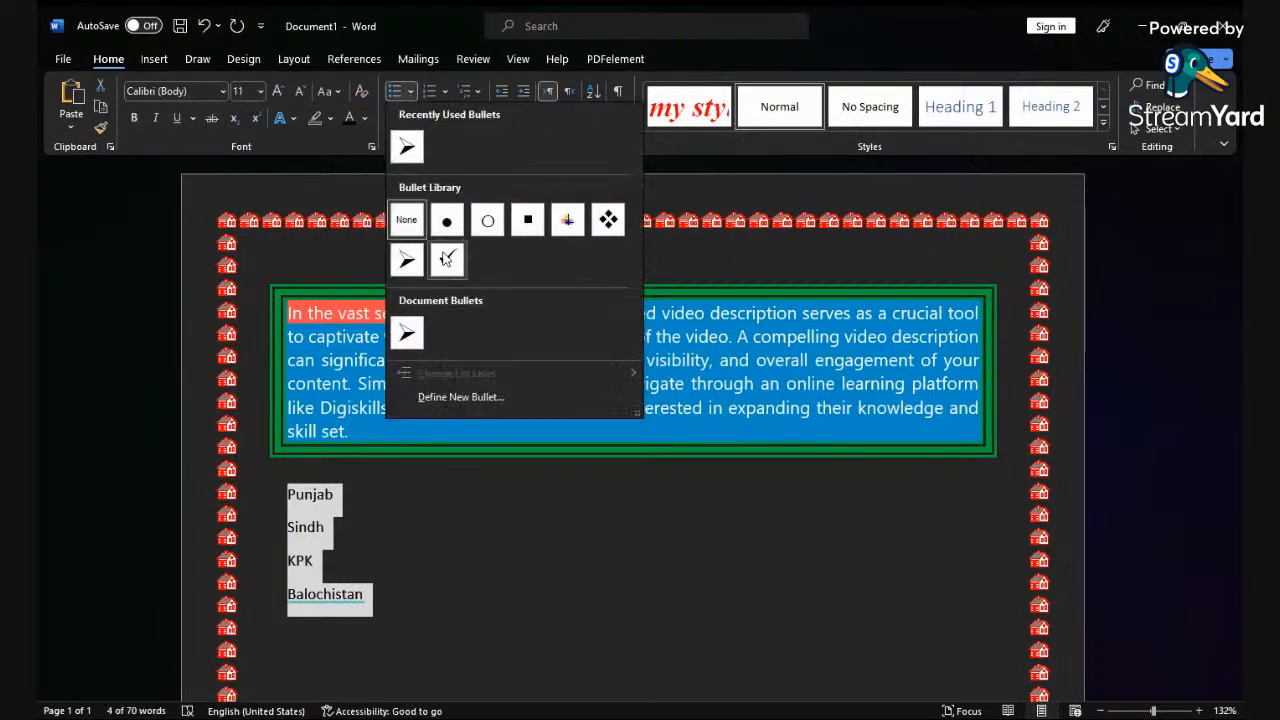
pyautogui.click(406, 259)
# Step: Insert the bulleted items Lahore, Kasur and Okara between Punjab and Sindh
pyautogui.click(423, 520)
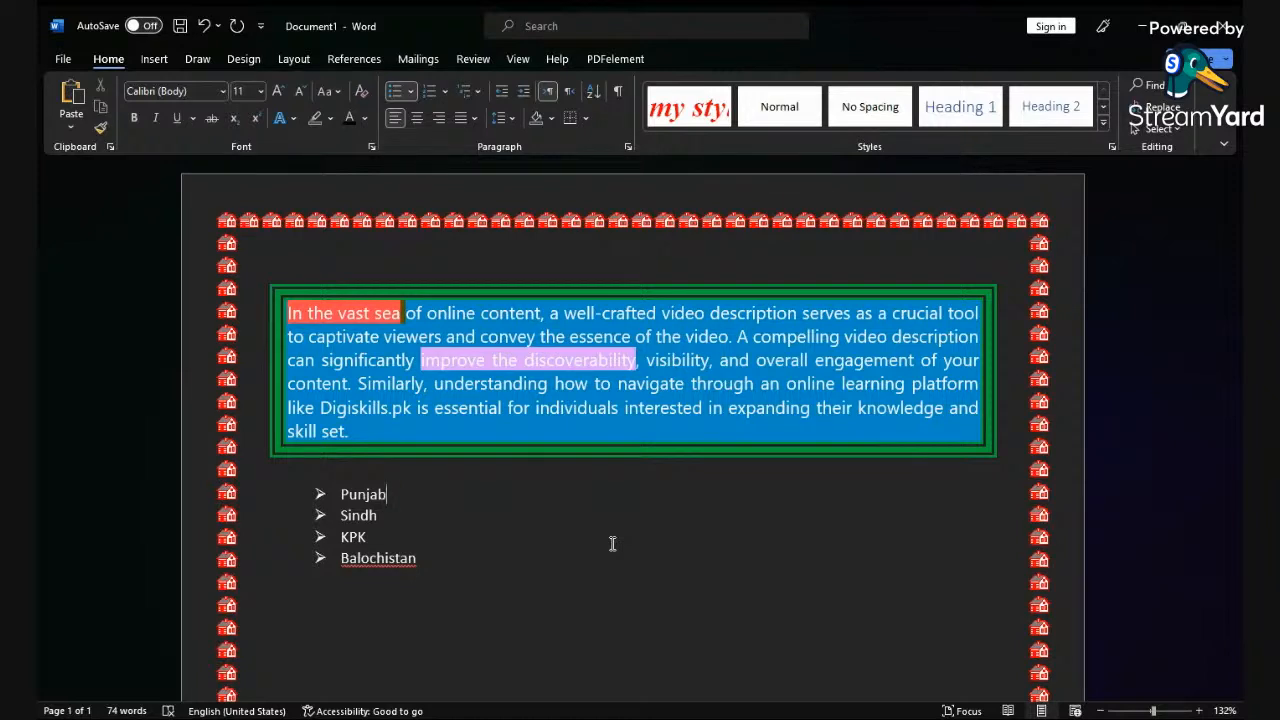
pyautogui.press('Return')
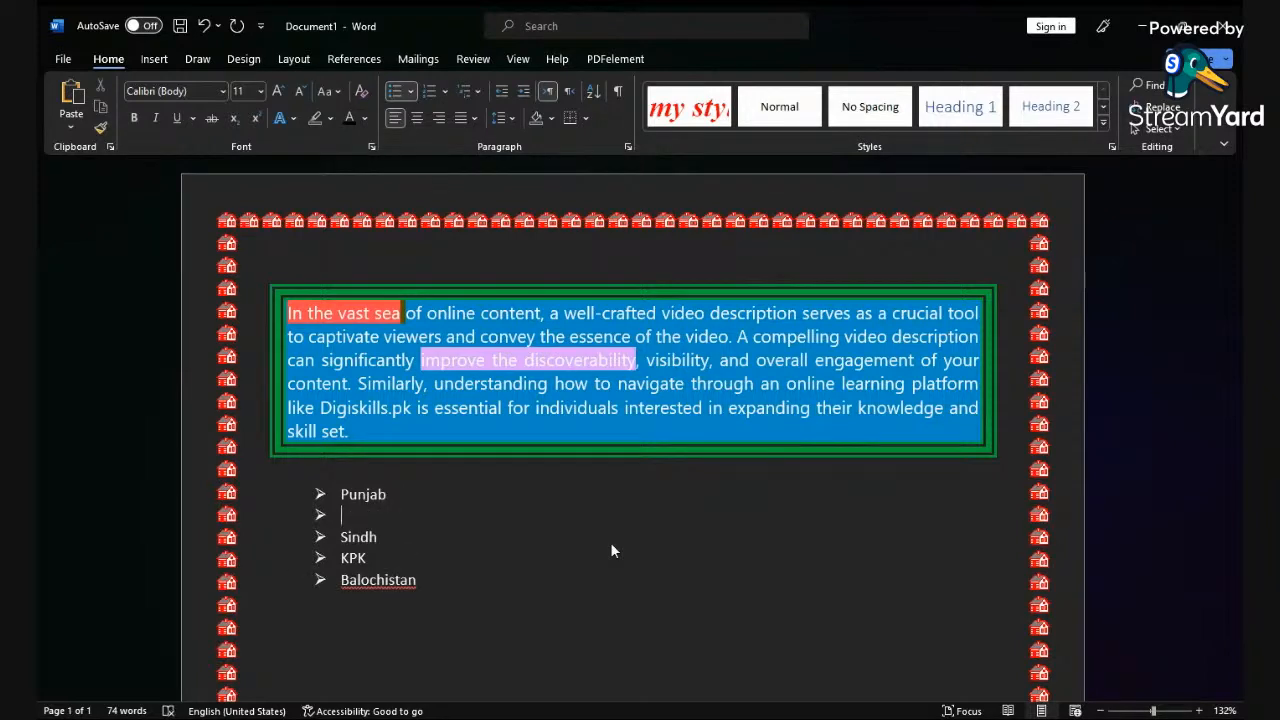
pyautogui.write('Lahore')
pyautogui.press('Return')
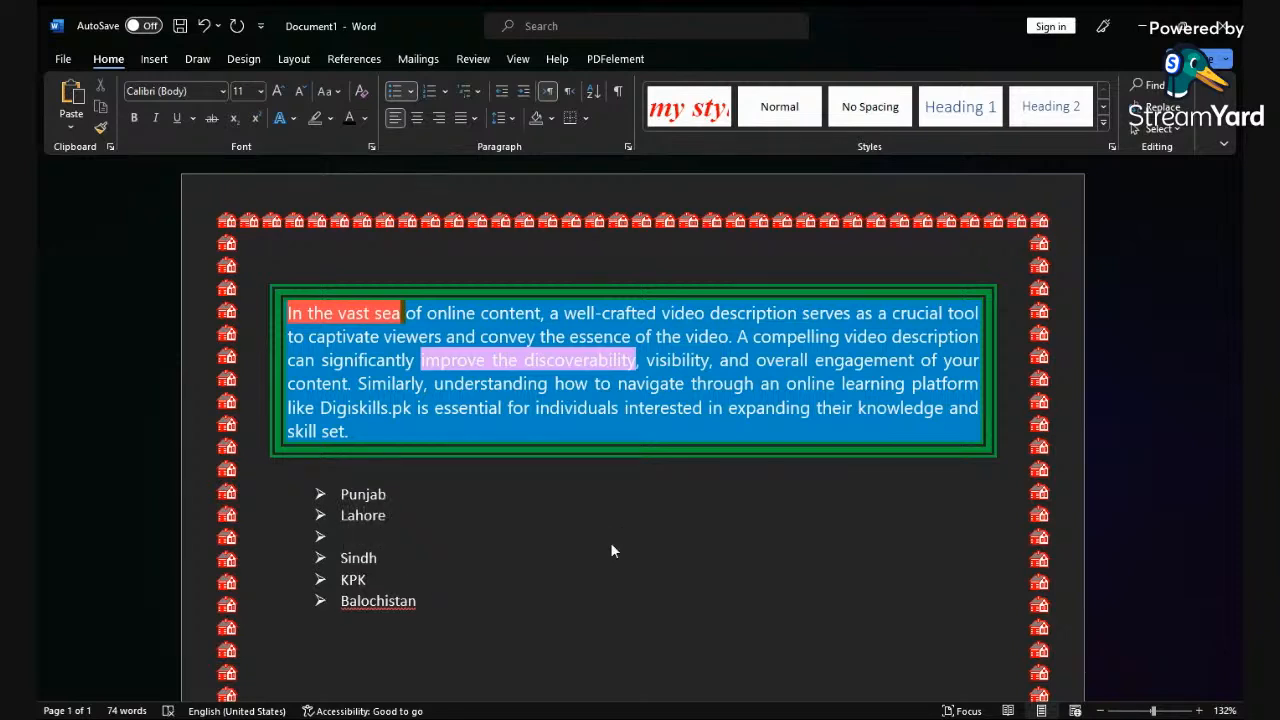
pyautogui.write('Kasur')
pyautogui.press('Return')
pyautogui.write('Okara')
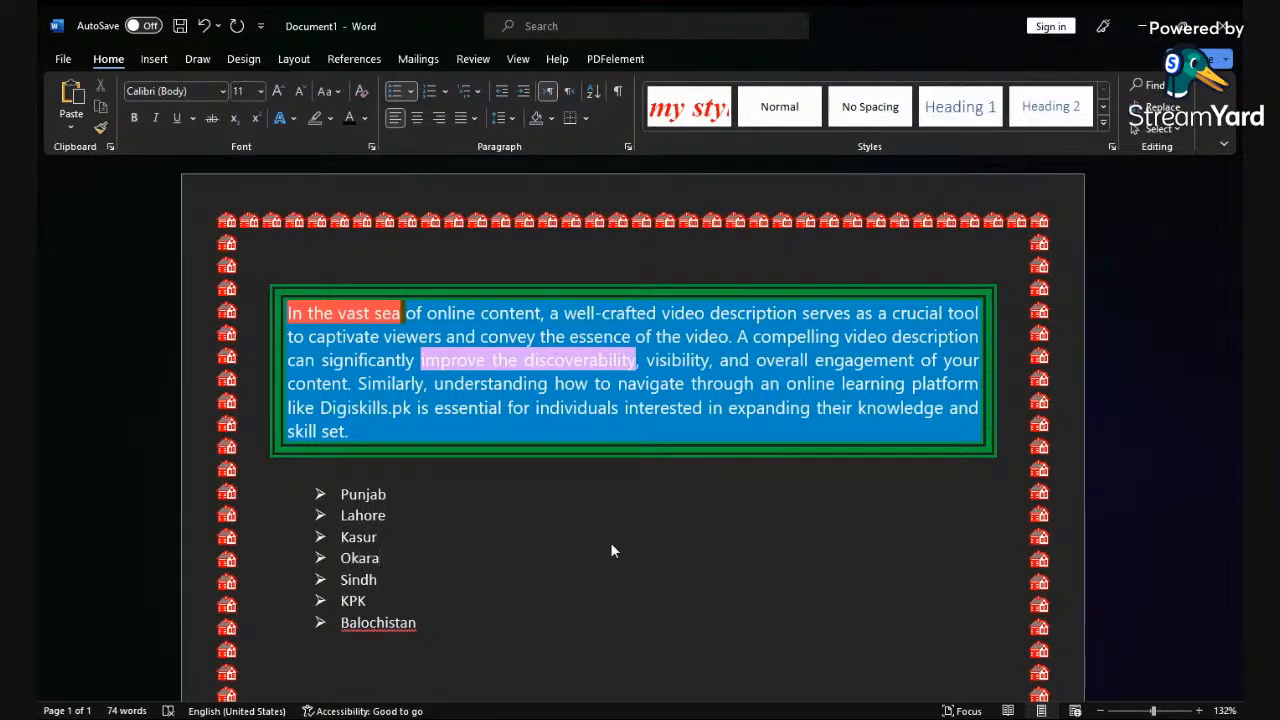
# Step: Insert the bulleted items Kasur, Chunian, Pattoki and Kot Radha Kishan between the existing Kasur item and Okara
pyautogui.click(380, 537)
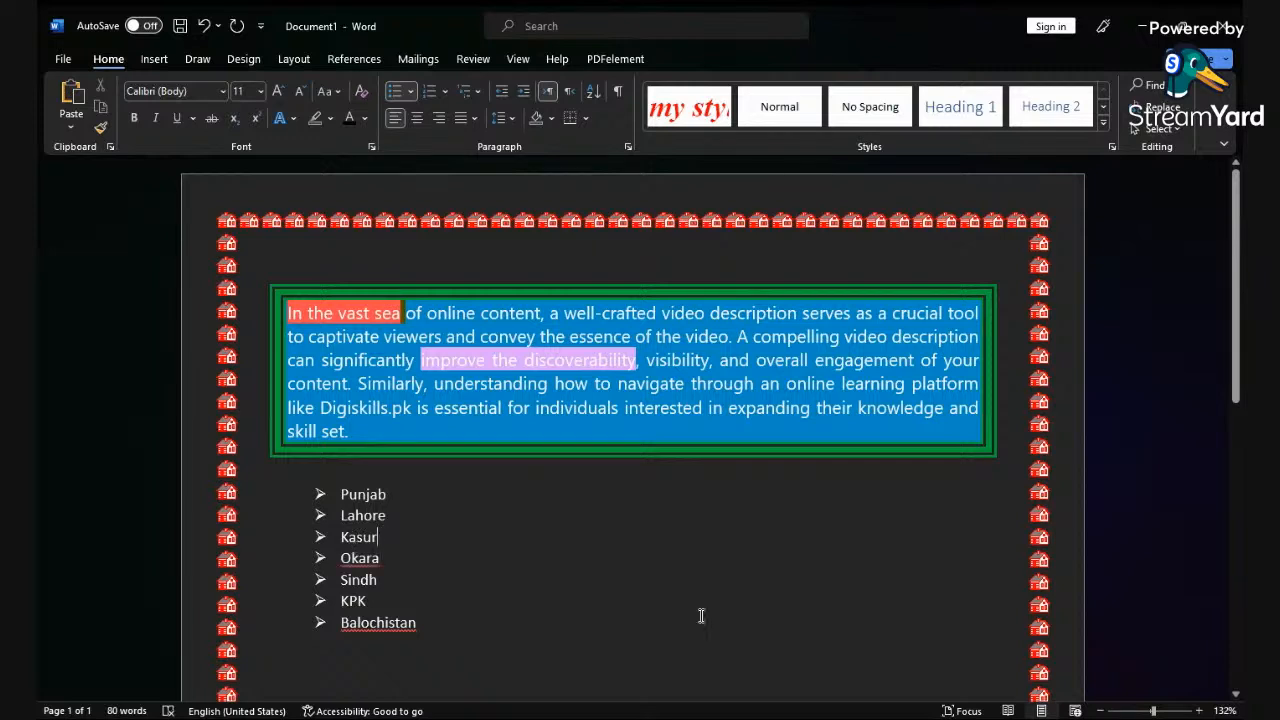
pyautogui.press('Return')
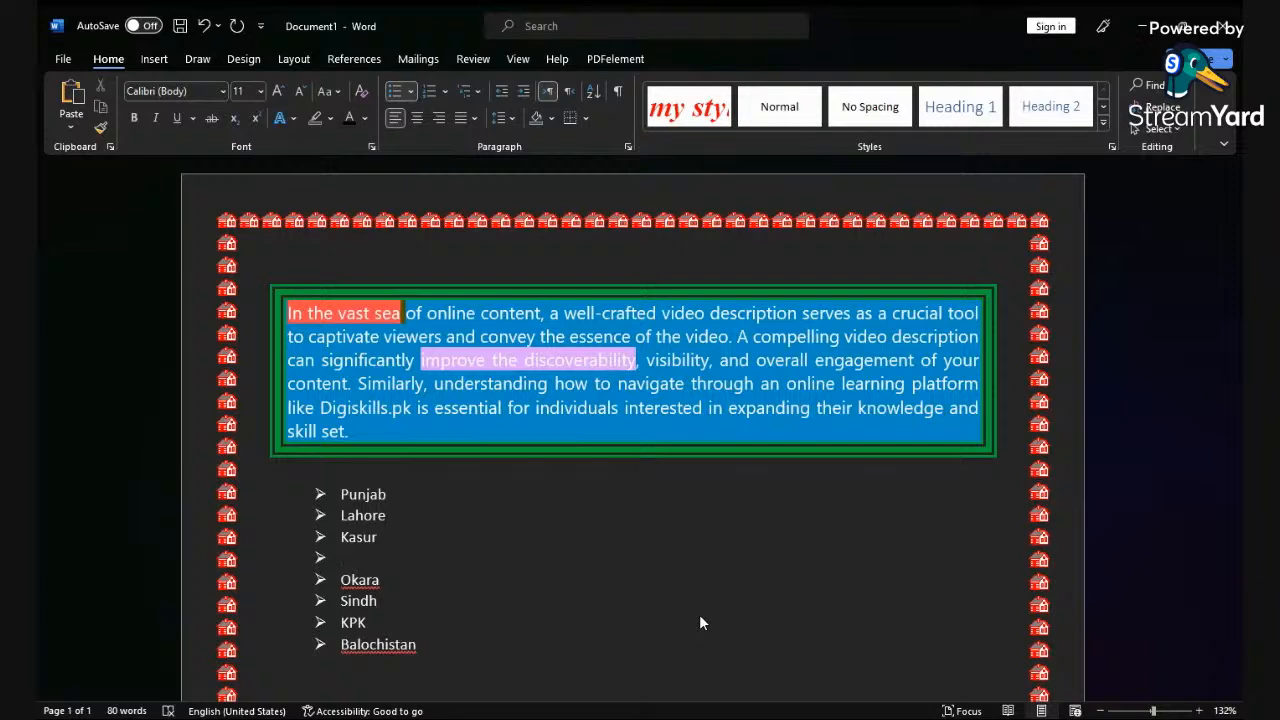
pyautogui.write('Kasur')
pyautogui.press('Return')
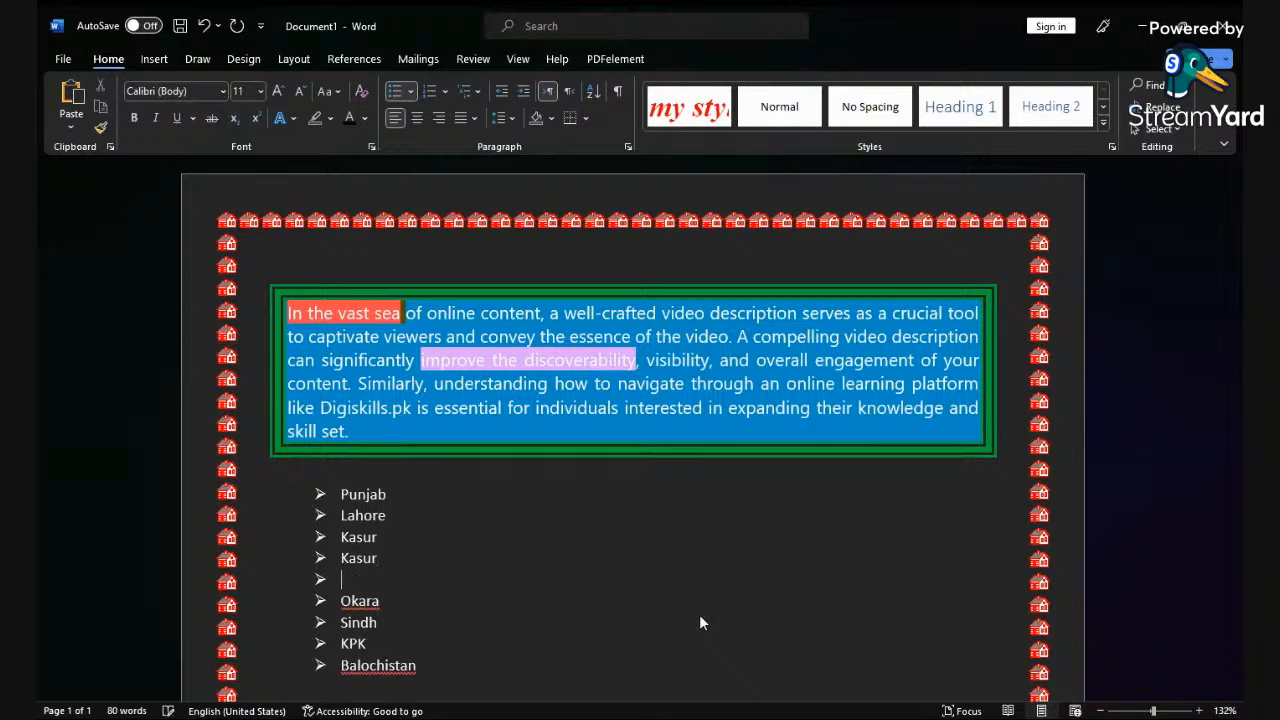
pyautogui.write('Chunian')
pyautogui.press('Return')
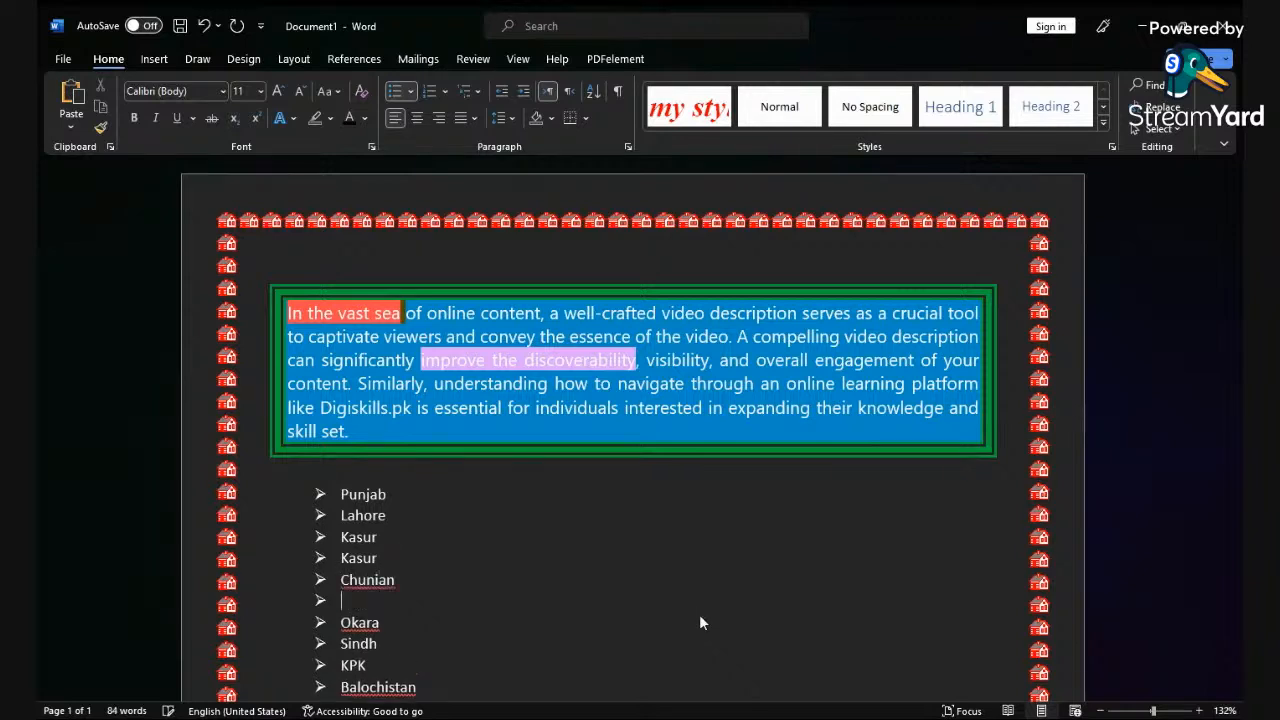
pyautogui.write('Pattoki')
pyautogui.press('Return')
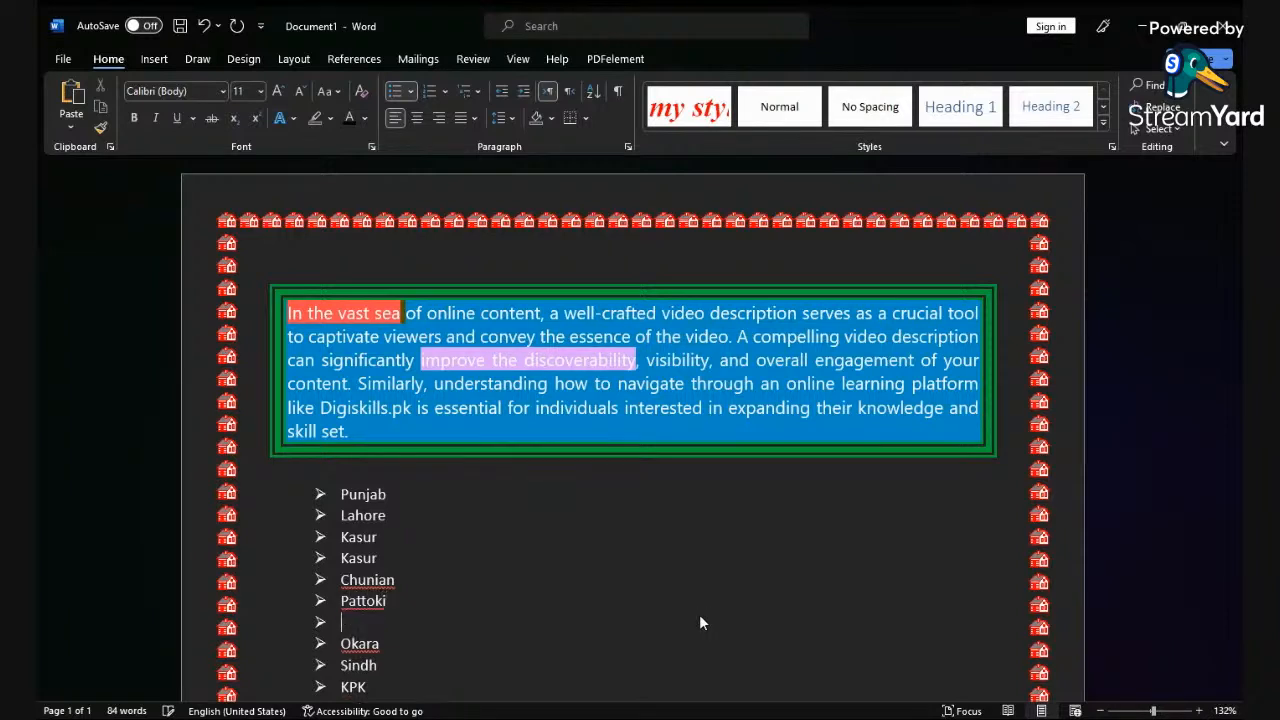
pyautogui.write('Kot Radha Kishan')
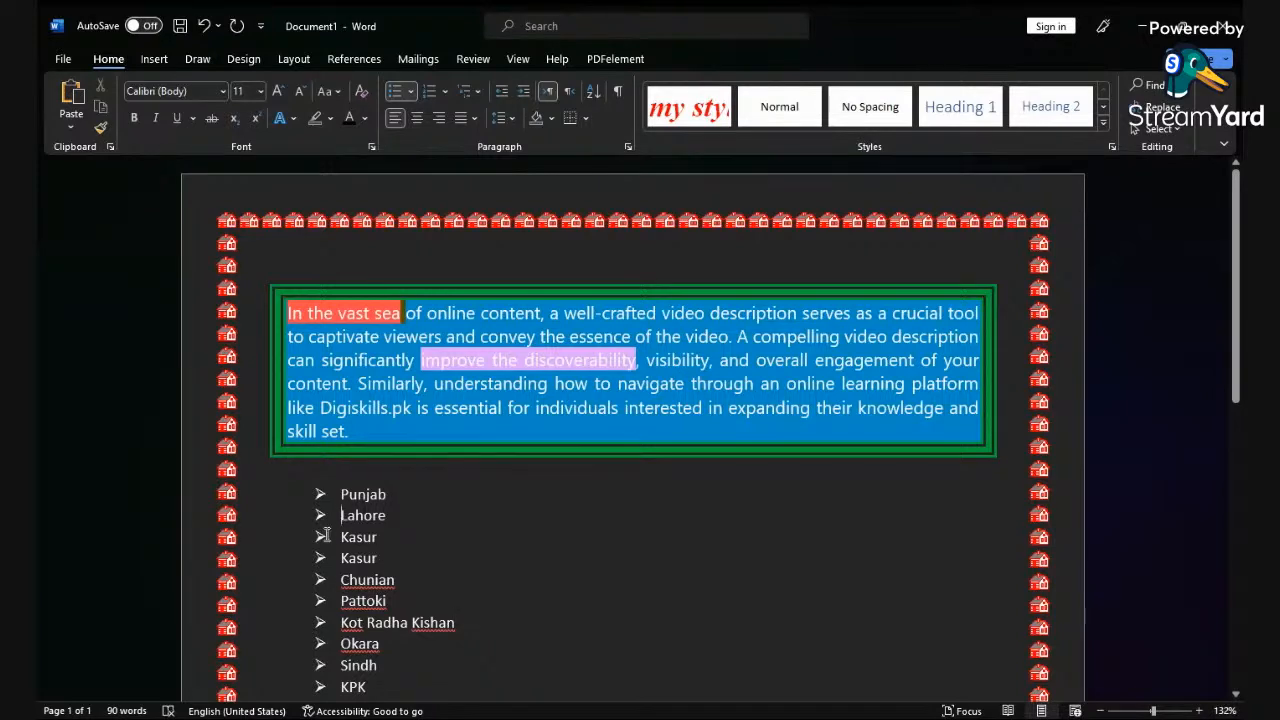
# Step: Demote all seven items from Lahore to Okara by one list level so they sit under Punjab
pyautogui.click(337, 517)
pyautogui.press('Tab')
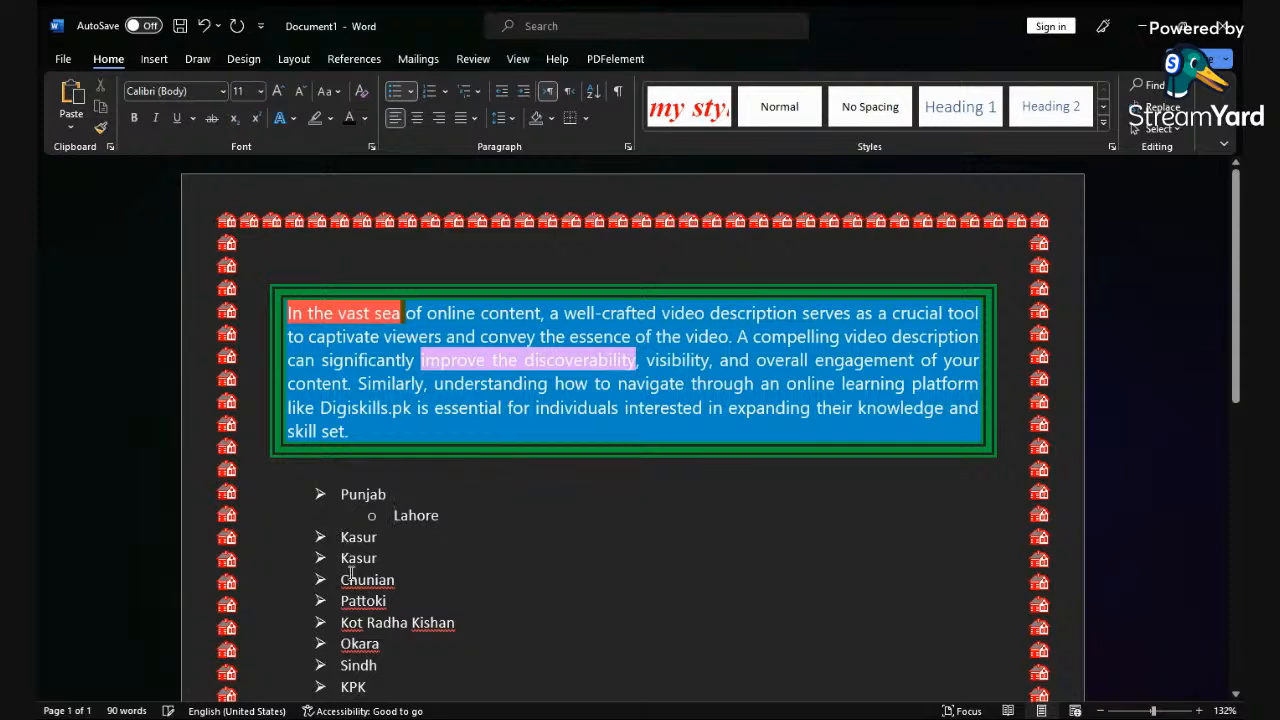
pyautogui.press('Down')
pyautogui.press('Tab')
pyautogui.press('Down')
pyautogui.press('Tab')
pyautogui.press('Down')
pyautogui.press('Tab')
pyautogui.press('Down')
pyautogui.press('Tab')
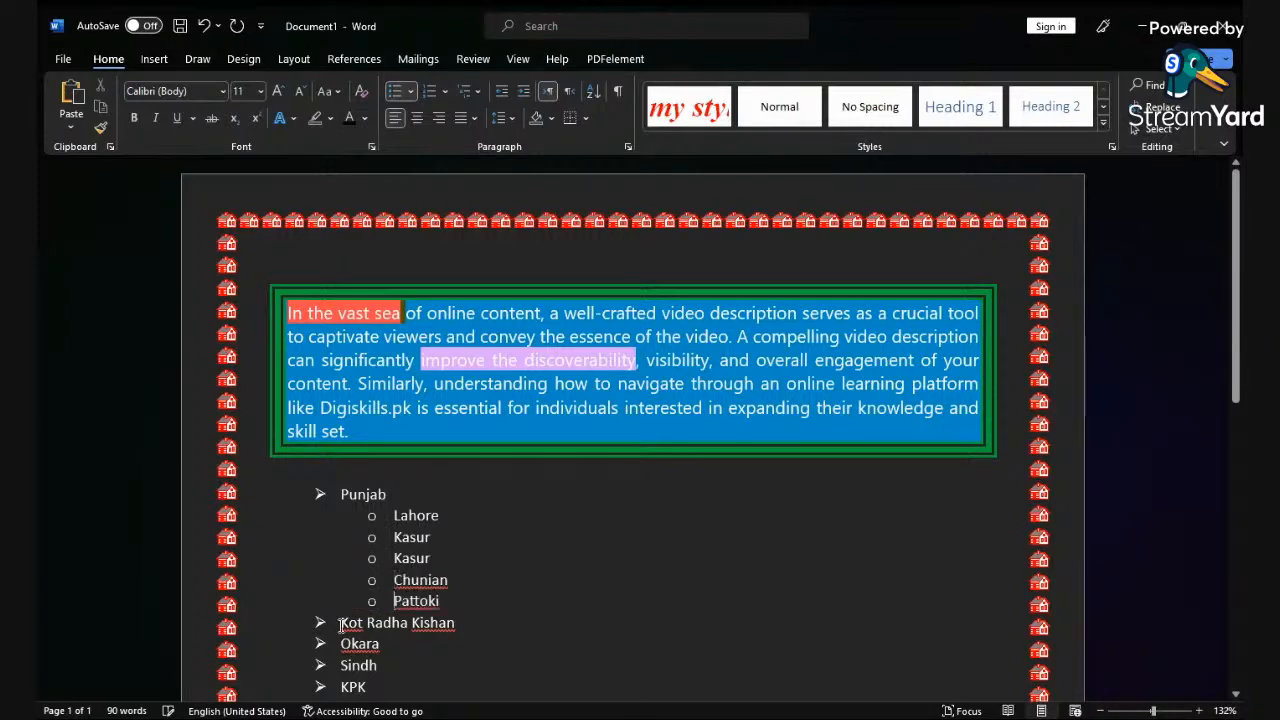
pyautogui.press('Tab')
pyautogui.press('Down')
pyautogui.press('Tab')
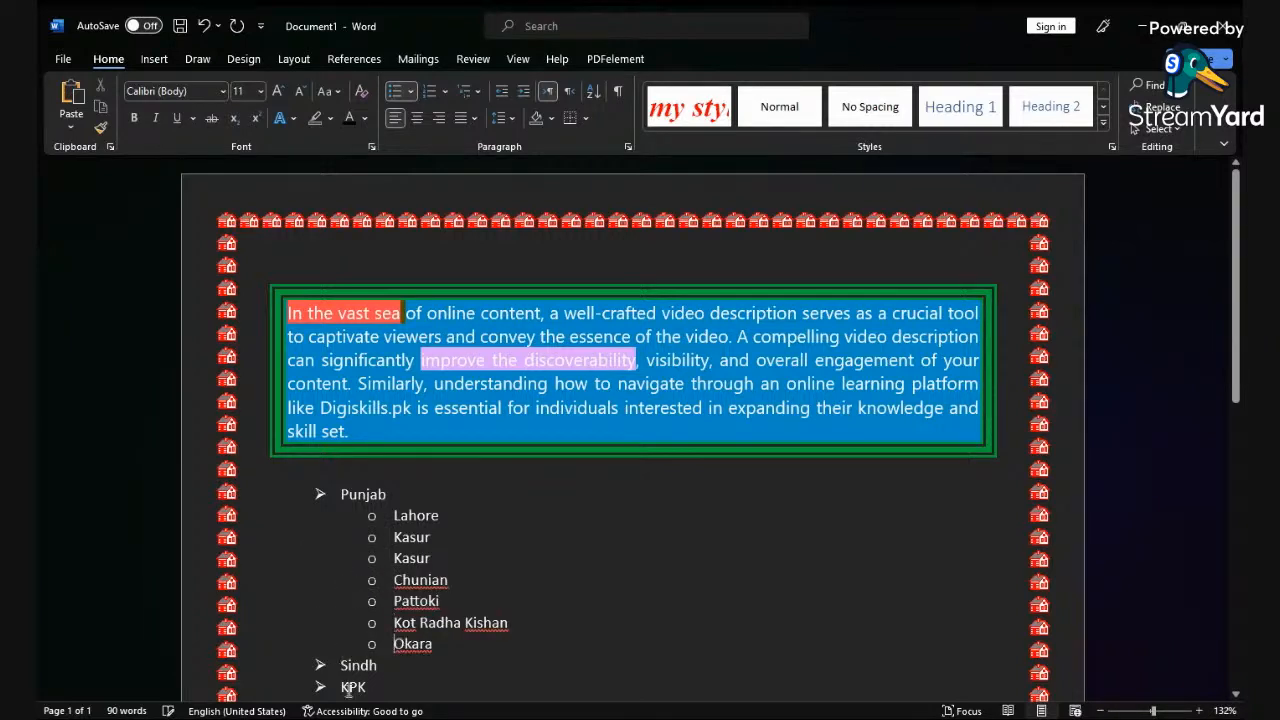
# Step: Demote the second Kasur, Chunian and Pattoki by one more list level under the first Kasur item
pyautogui.scroll(-1, 356, 505)
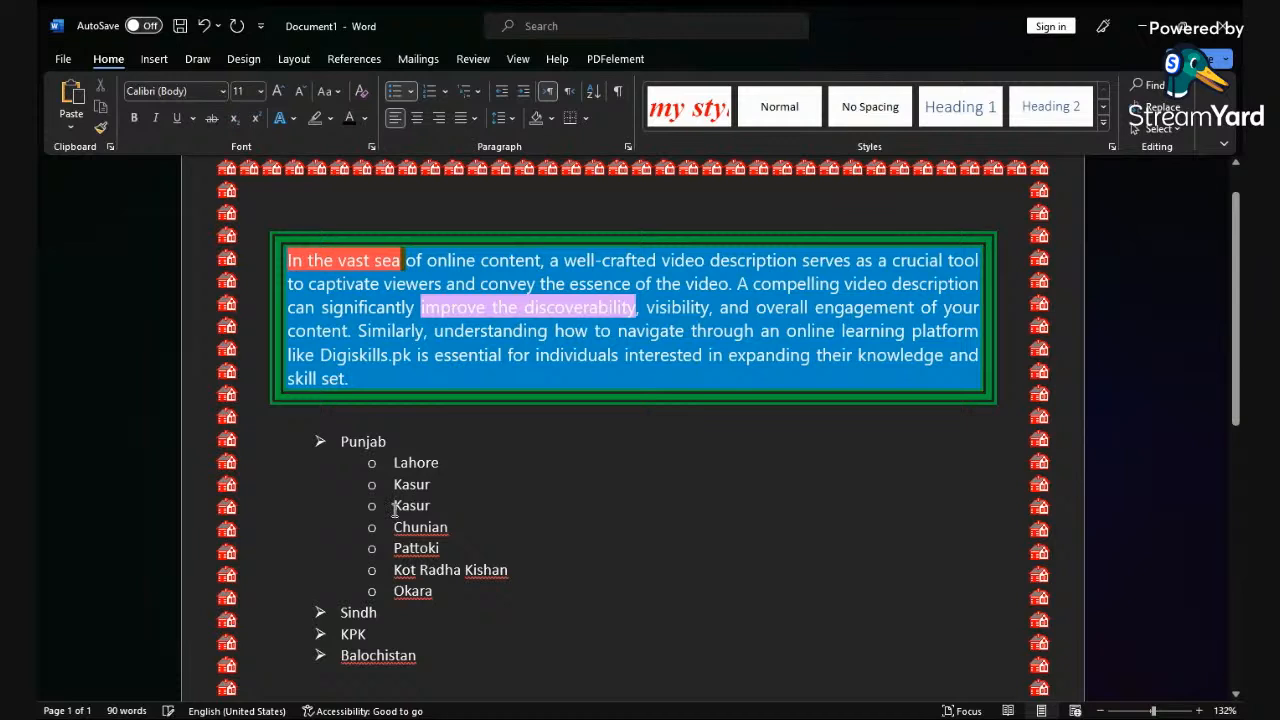
pyautogui.click(394, 509)
pyautogui.press('Tab')
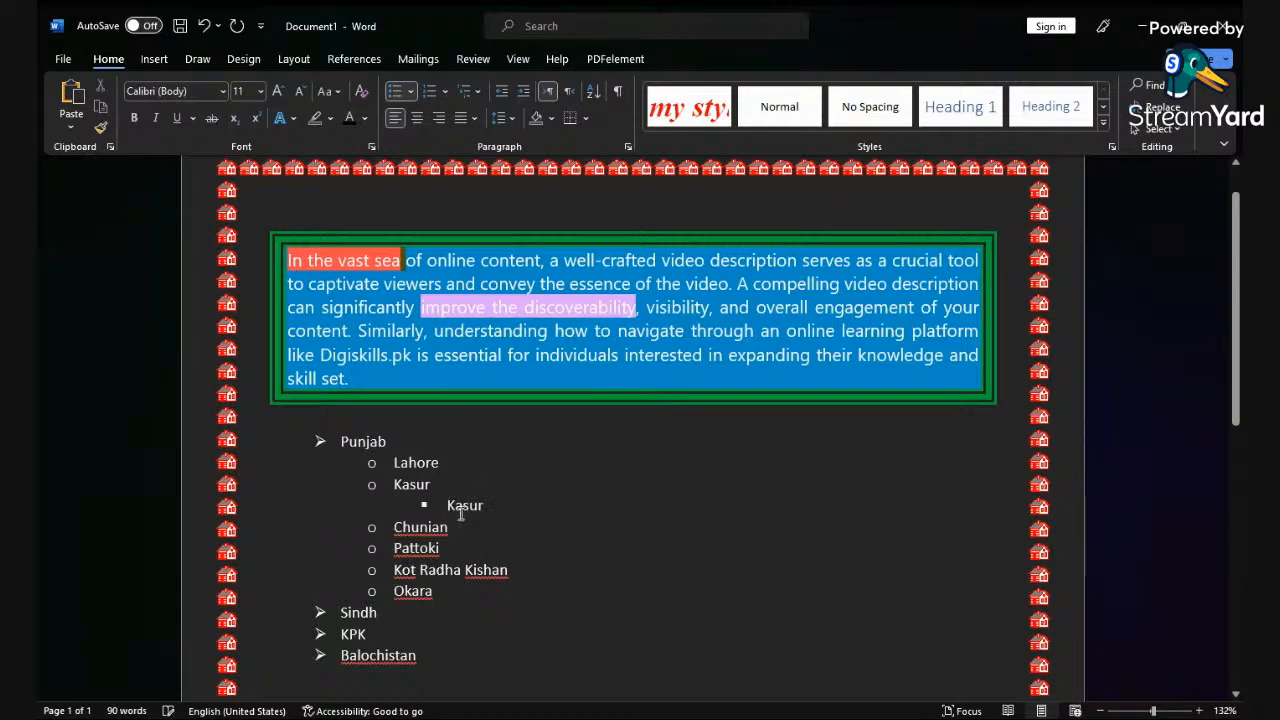
pyautogui.click(393, 527)
pyautogui.press('Tab')
pyautogui.click(394, 548)
pyautogui.press('Tab')
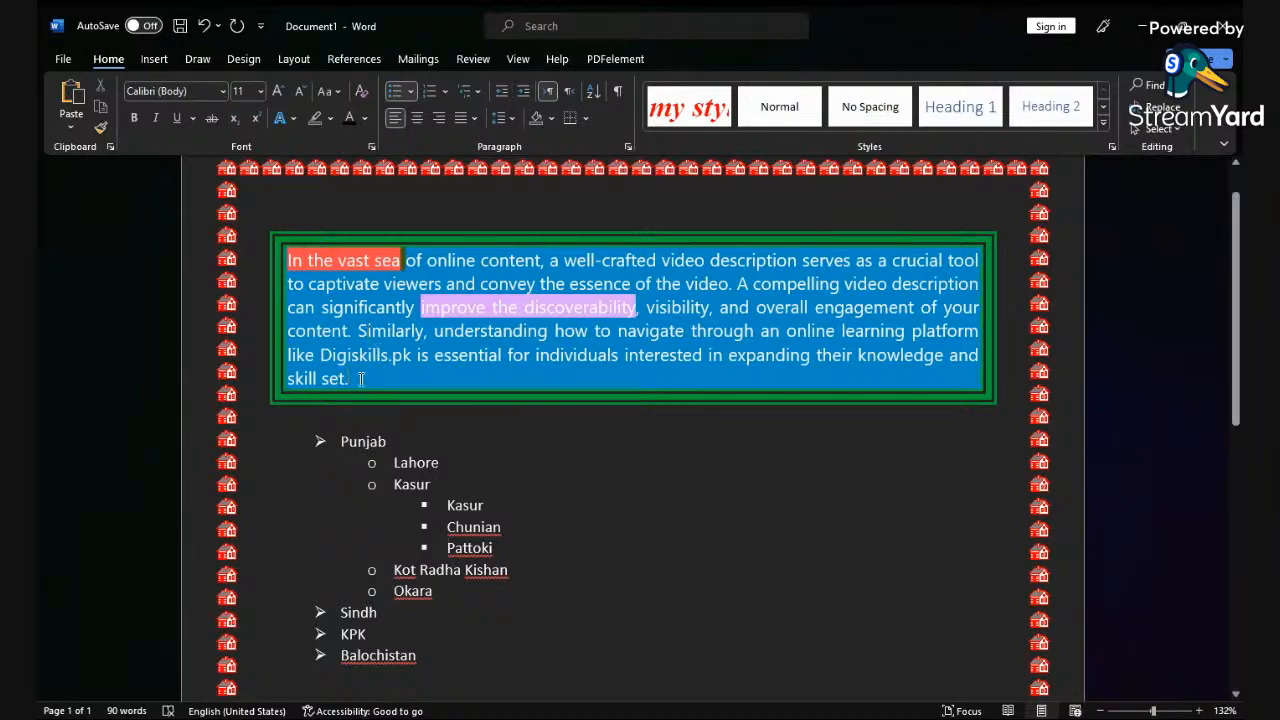
# Step: Remove the green border from the opening paragraph by setting its paragraph border to None
pyautogui.moveTo(360, 378); pyautogui.dragTo(288, 262)
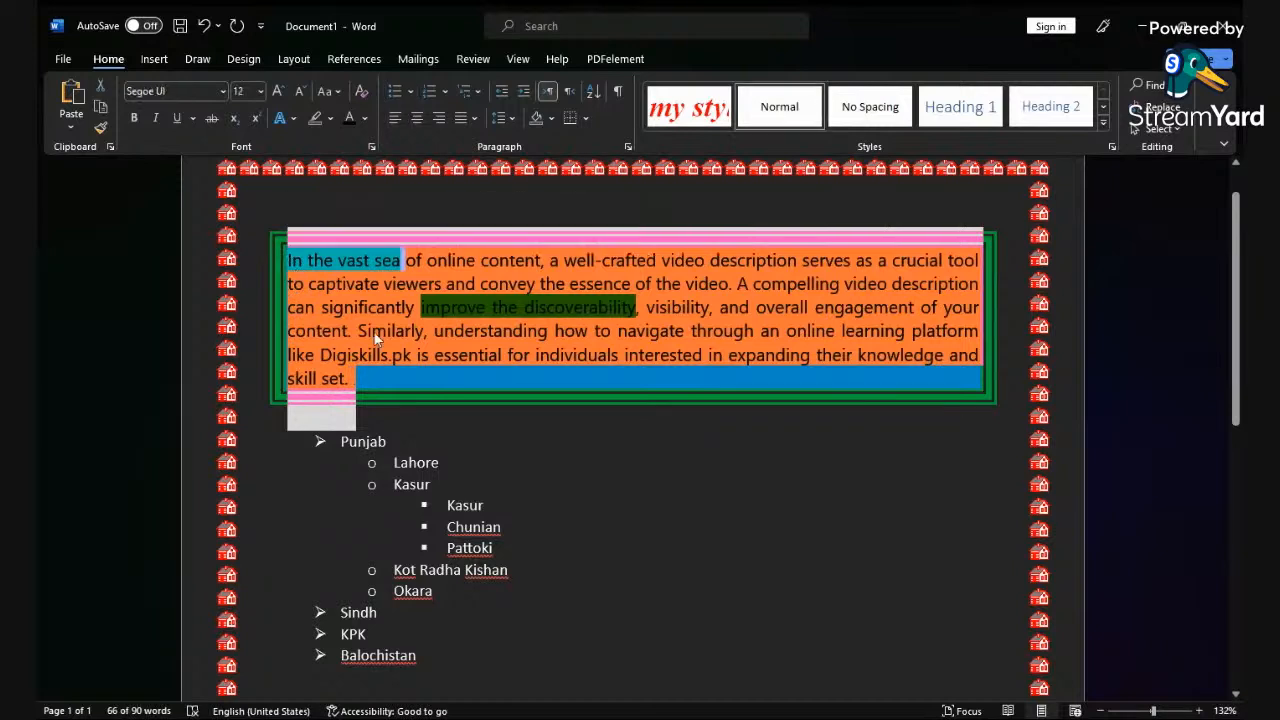
pyautogui.click(375, 312)
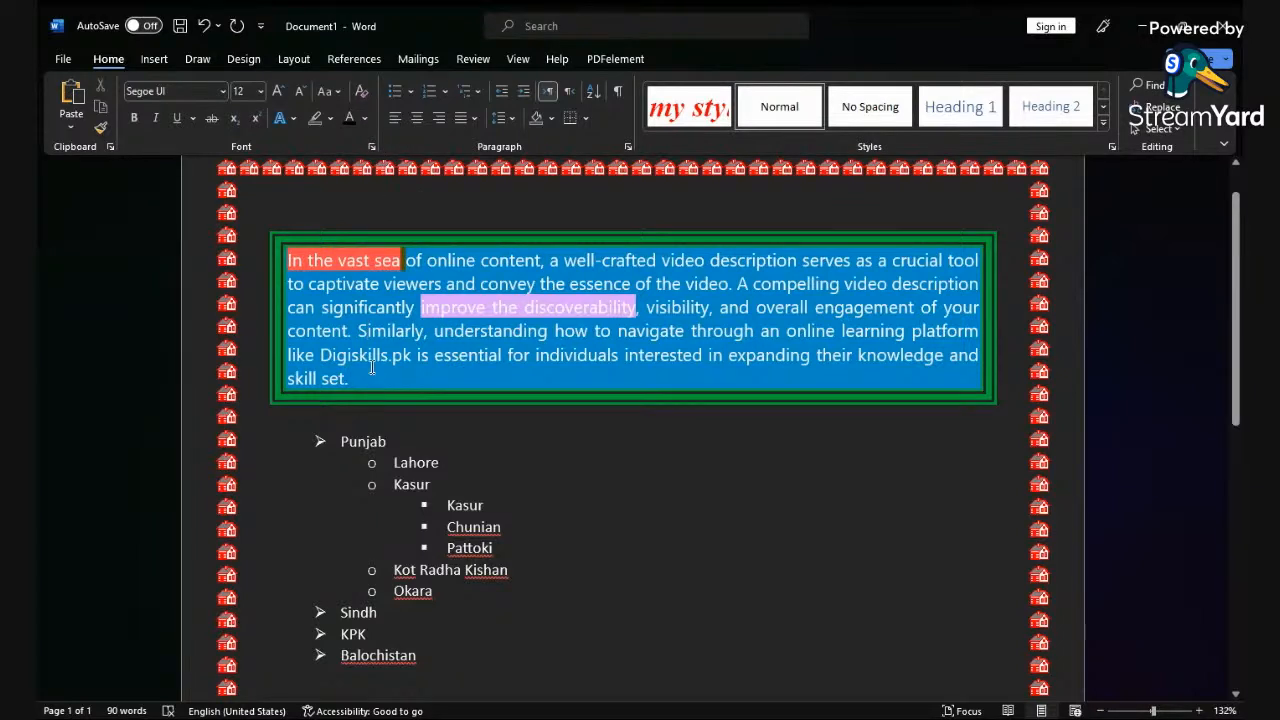
pyautogui.click(584, 119)
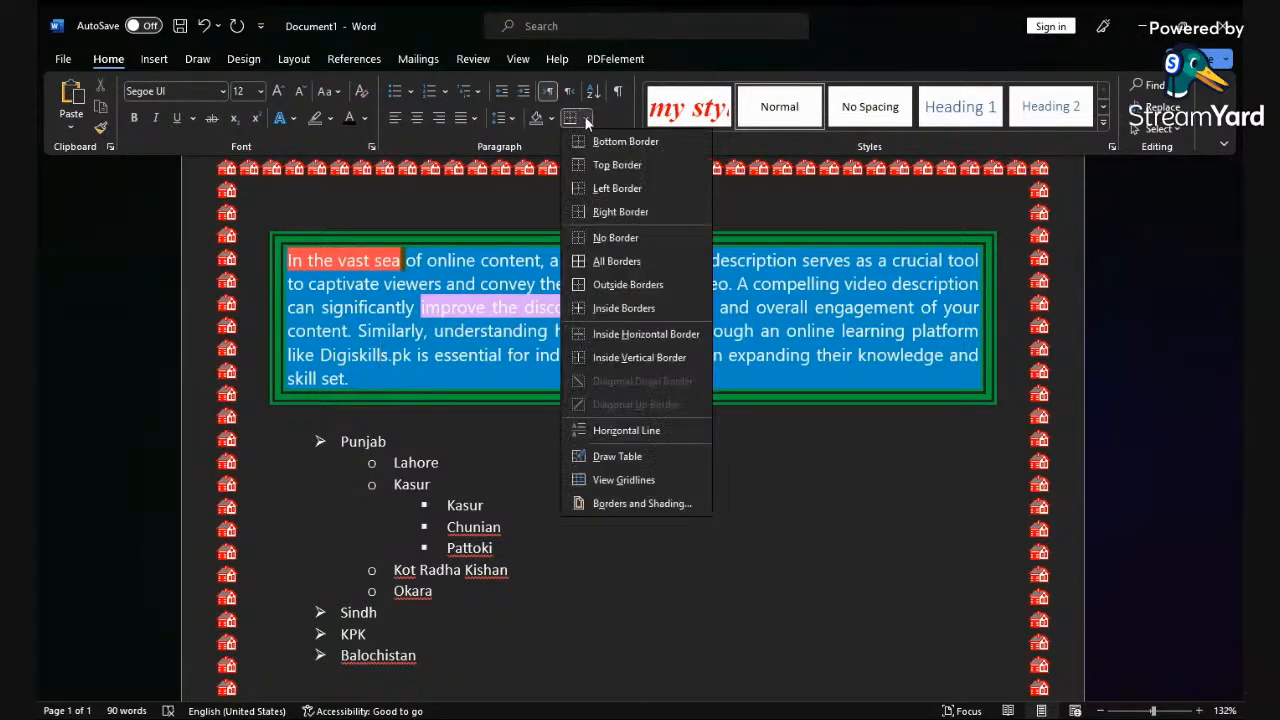
pyautogui.click(623, 503)
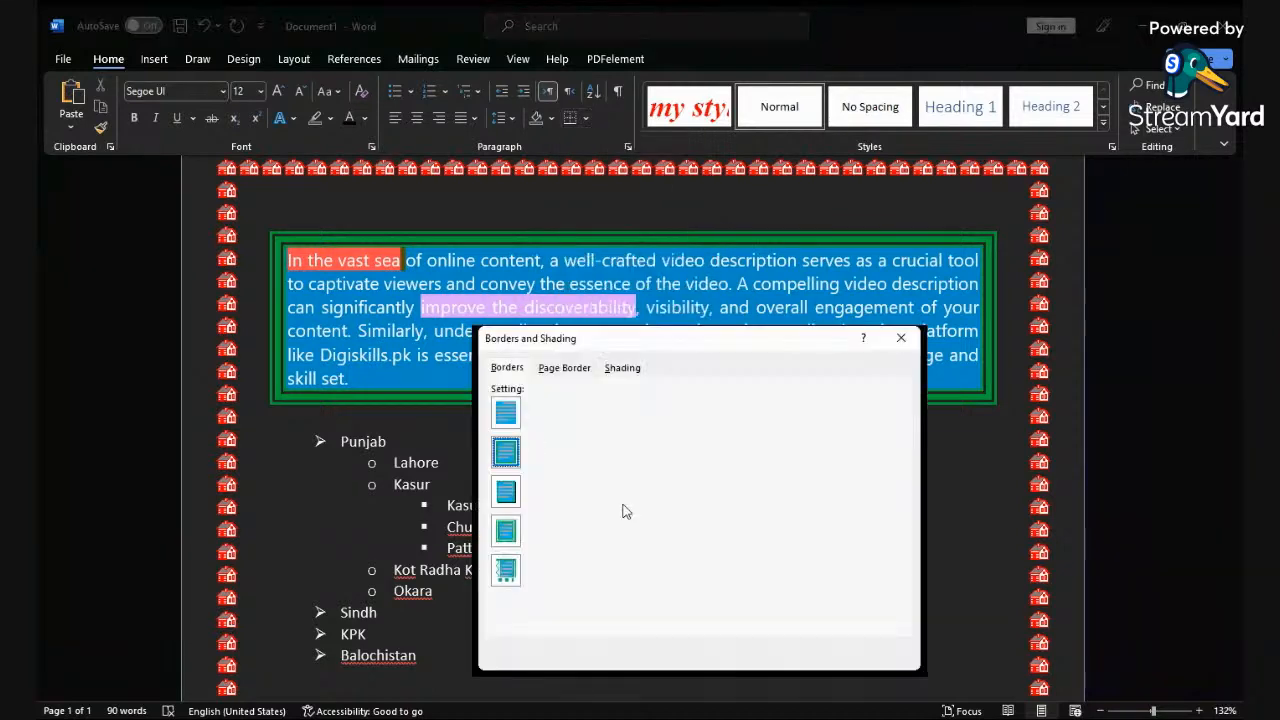
pyautogui.click(504, 416)
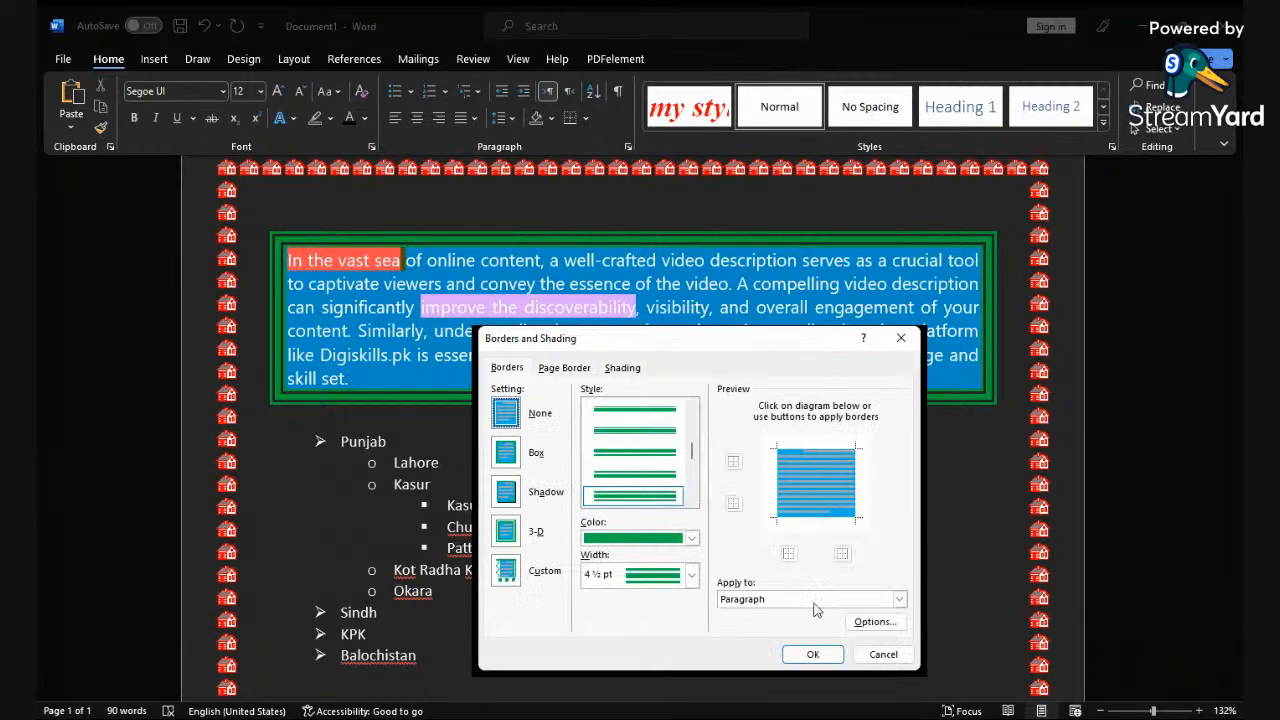
pyautogui.click(812, 655)
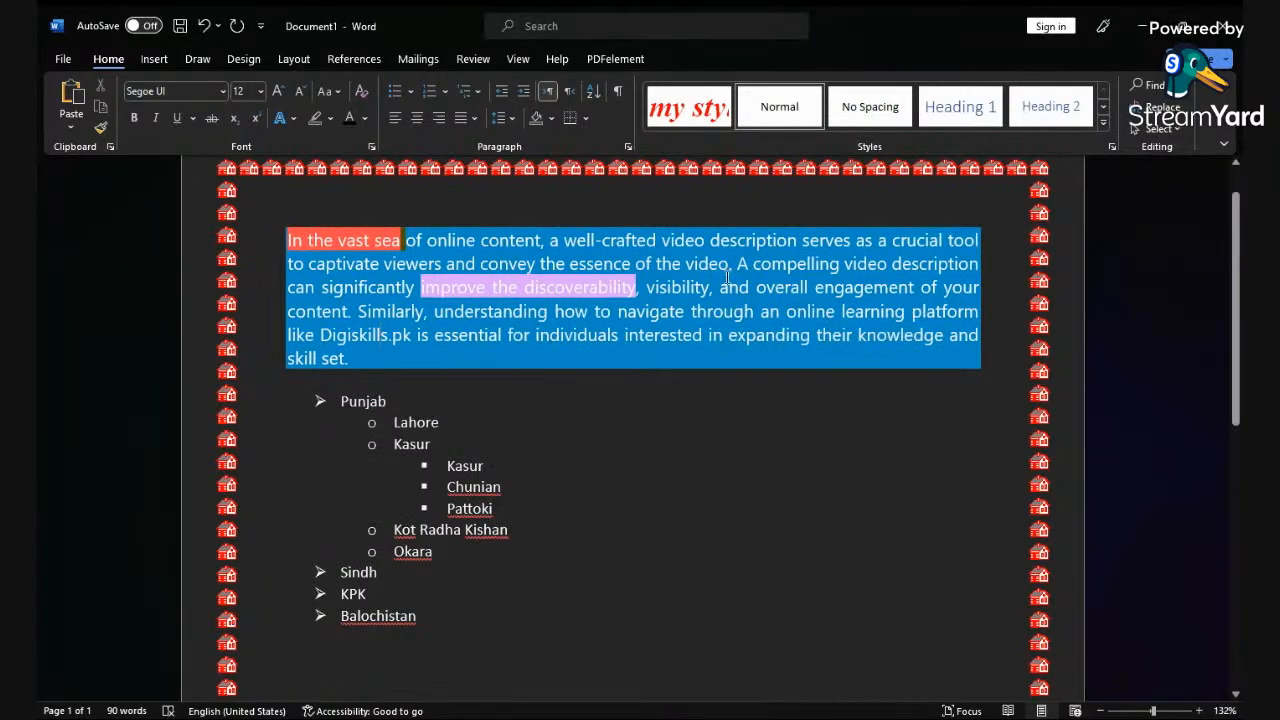
# Step: Set the opening paragraph's font colour to Automatic and try to clear its text highlighting
pyautogui.moveTo(362, 365); pyautogui.dragTo(287, 240)
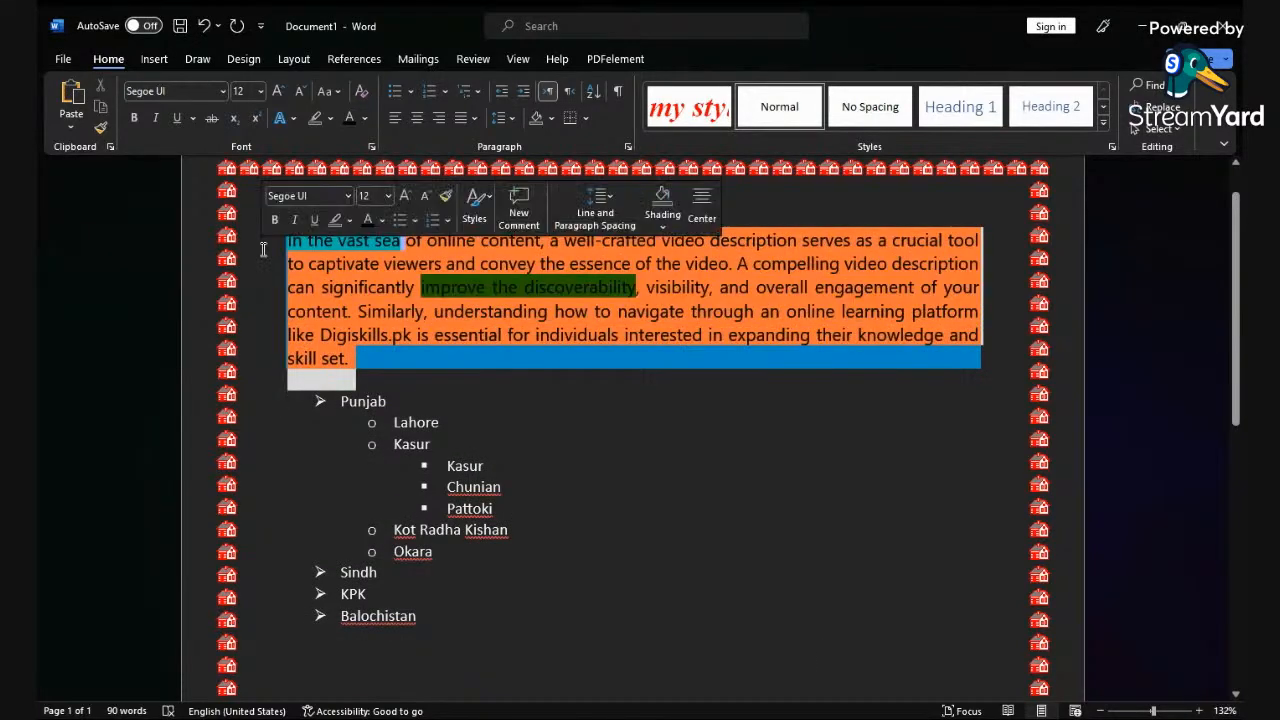
pyautogui.click(368, 123)
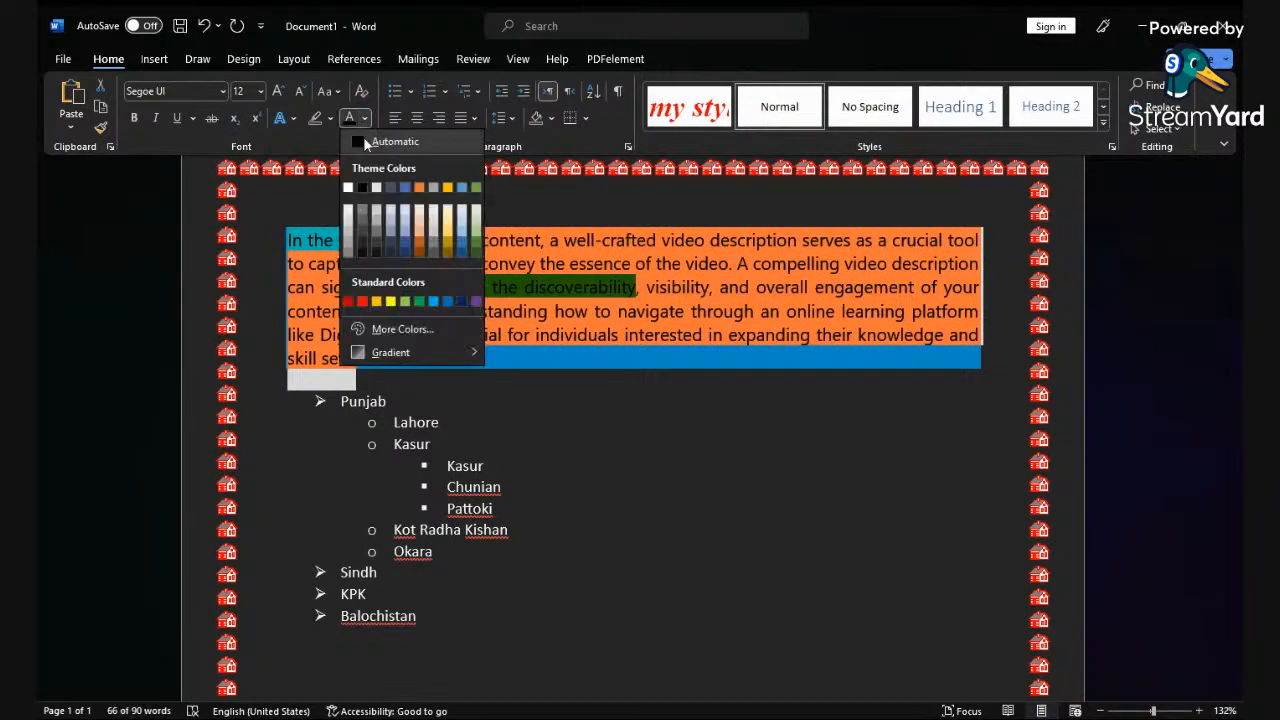
pyautogui.click(369, 137)
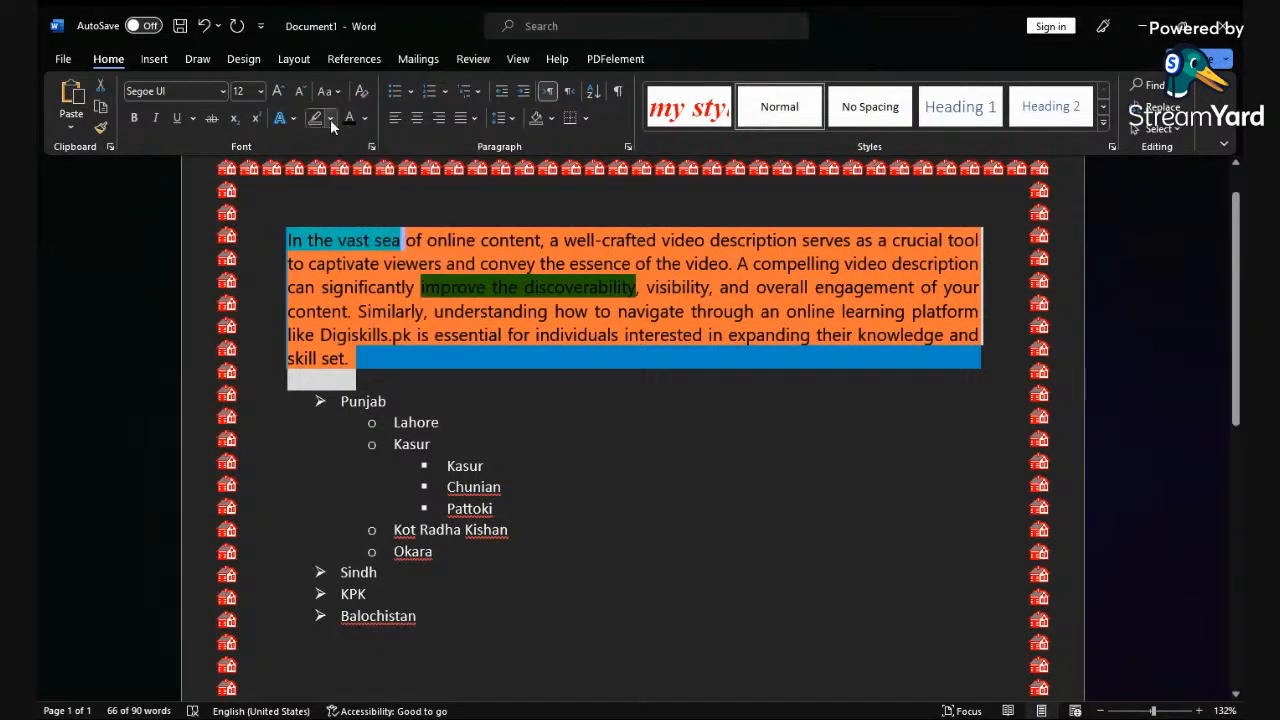
pyautogui.click(330, 118)
pyautogui.click(340, 218)
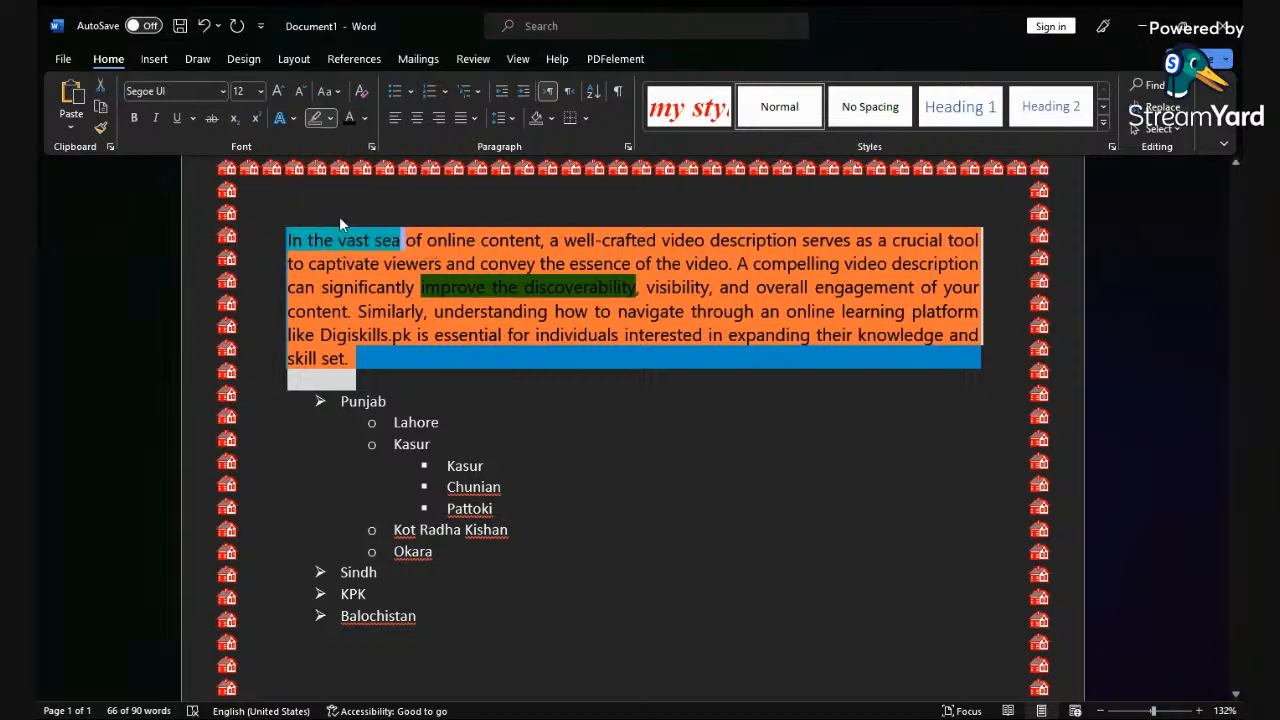
# Step: Remove the blue shading from the opening paragraph by choosing No Color
pyautogui.click(549, 118)
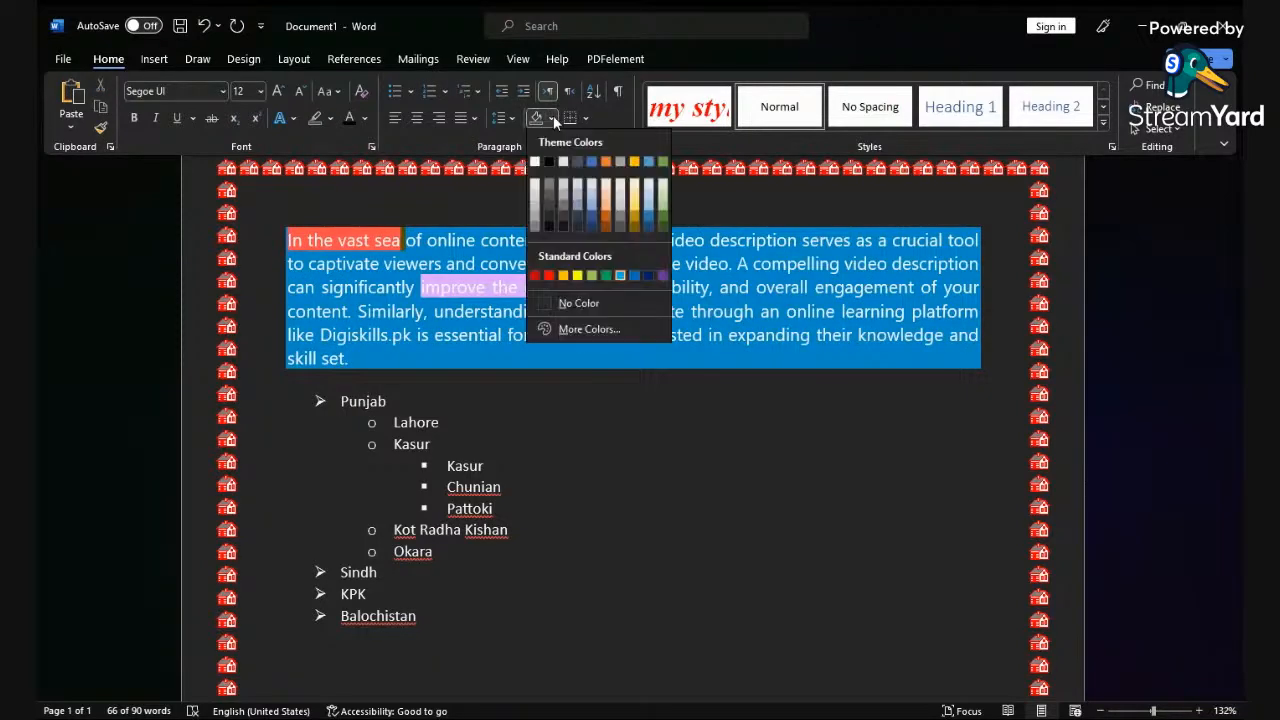
pyautogui.click(595, 296)
pyautogui.click(590, 436)
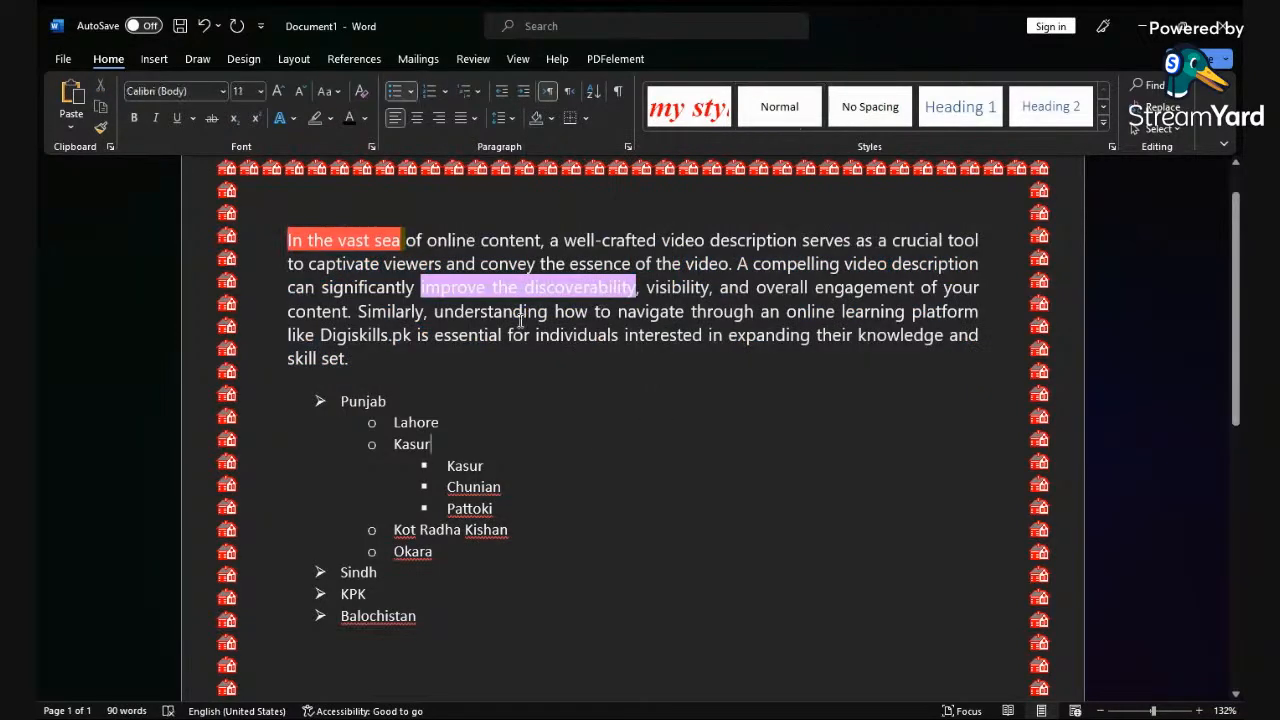
# Step: Copy the opening paragraph and paste it twice below itself, above the bulleted Punjab list
pyautogui.moveTo(352, 362); pyautogui.dragTo(266, 240)
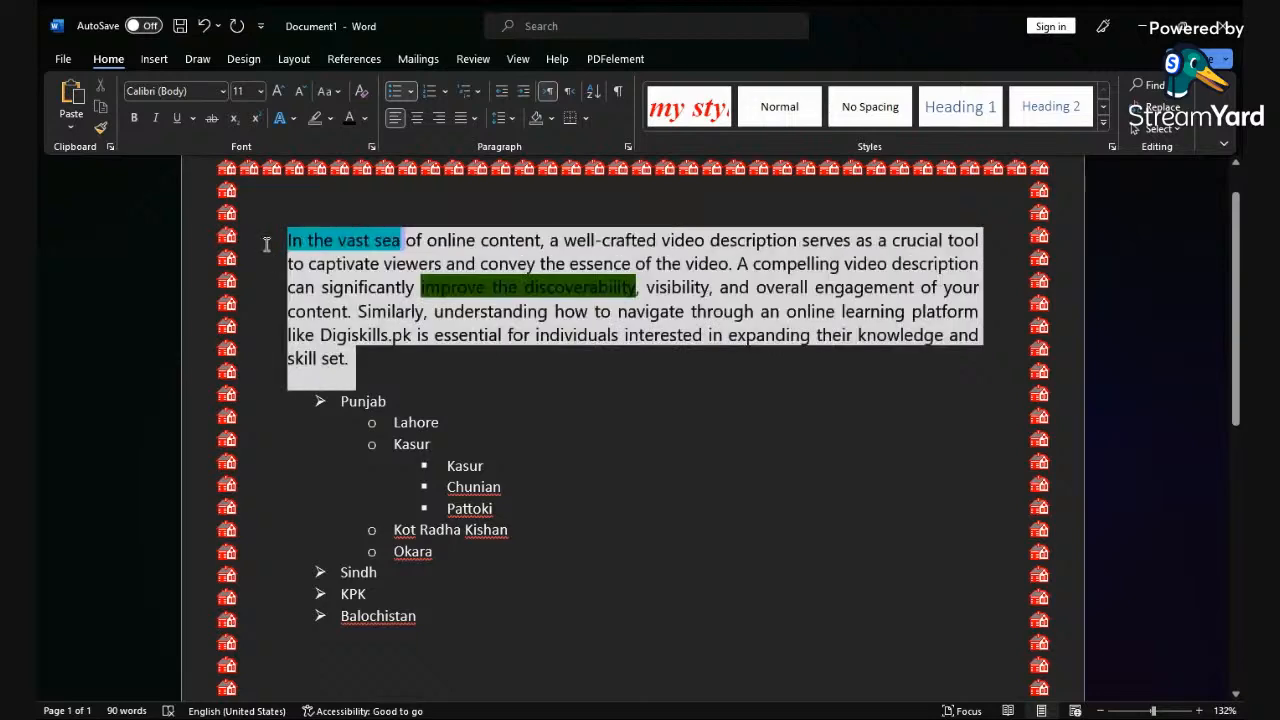
pyautogui.click(626, 410)
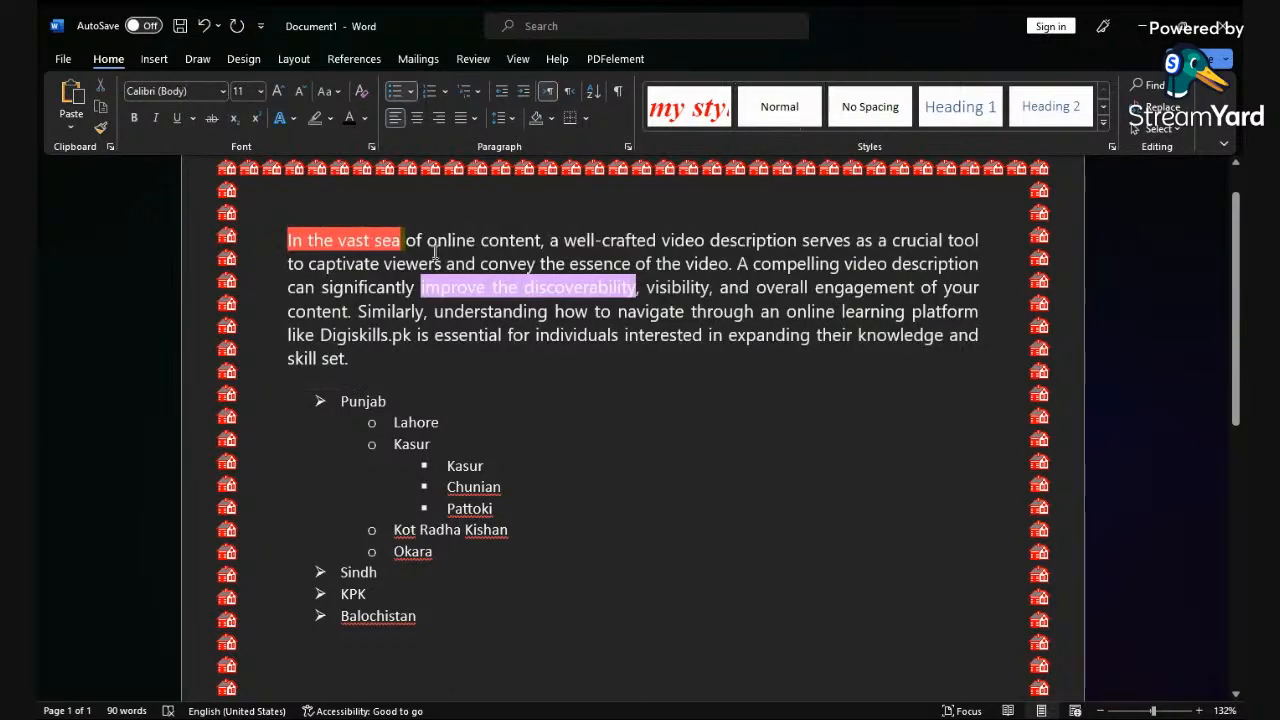
pyautogui.click(354, 362)
pyautogui.moveTo(354, 361); pyautogui.dragTo(288, 240)
pyautogui.hotkey('ctrl', 'c')
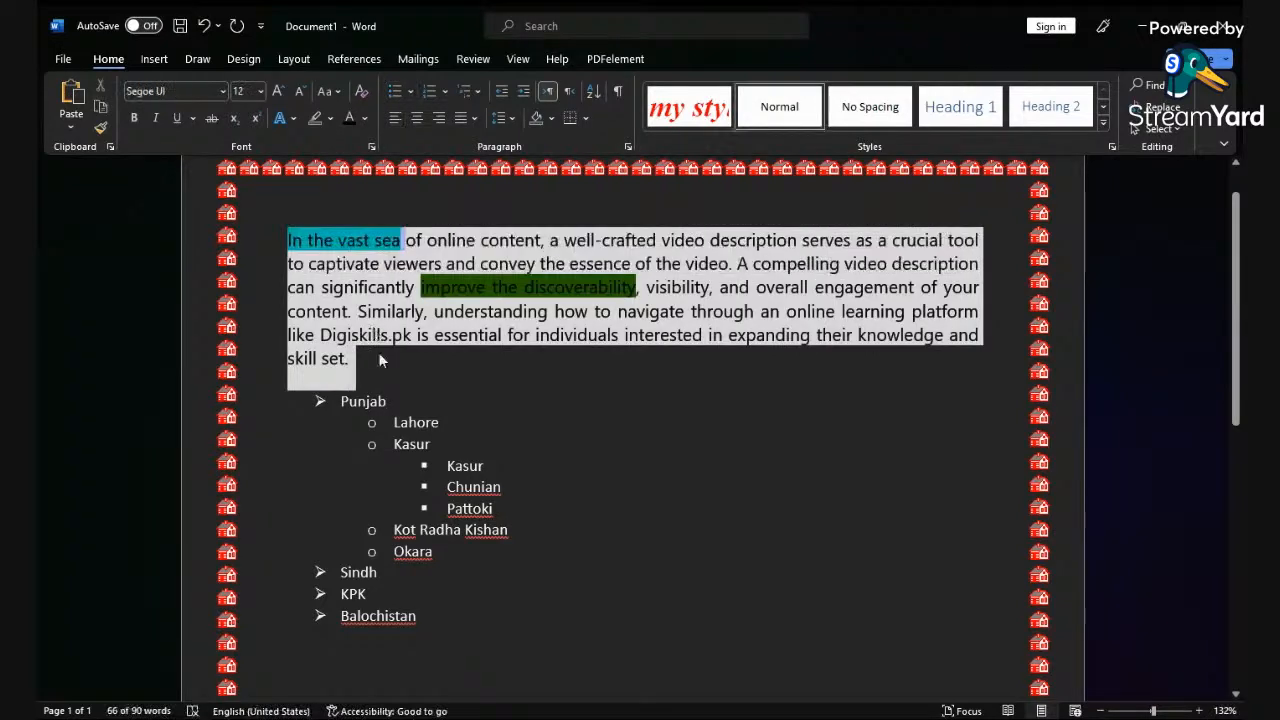
pyautogui.click(366, 366)
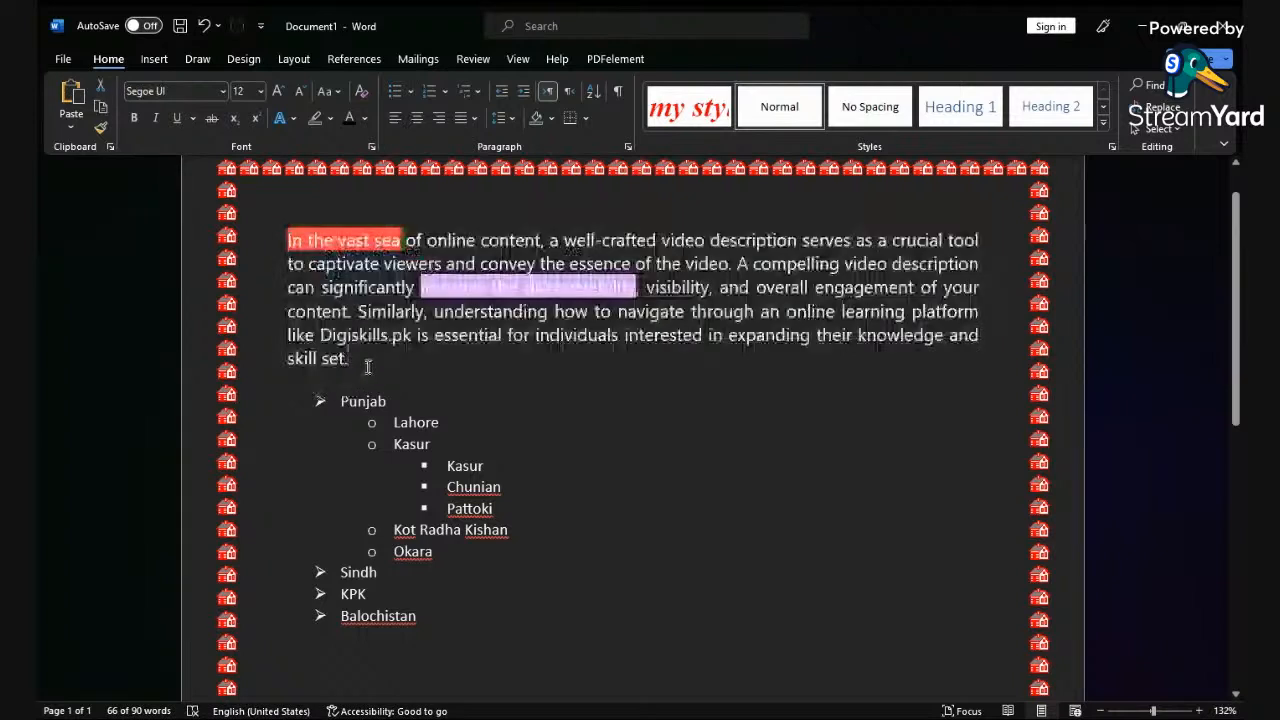
pyautogui.press('Return')
pyautogui.press('Return')
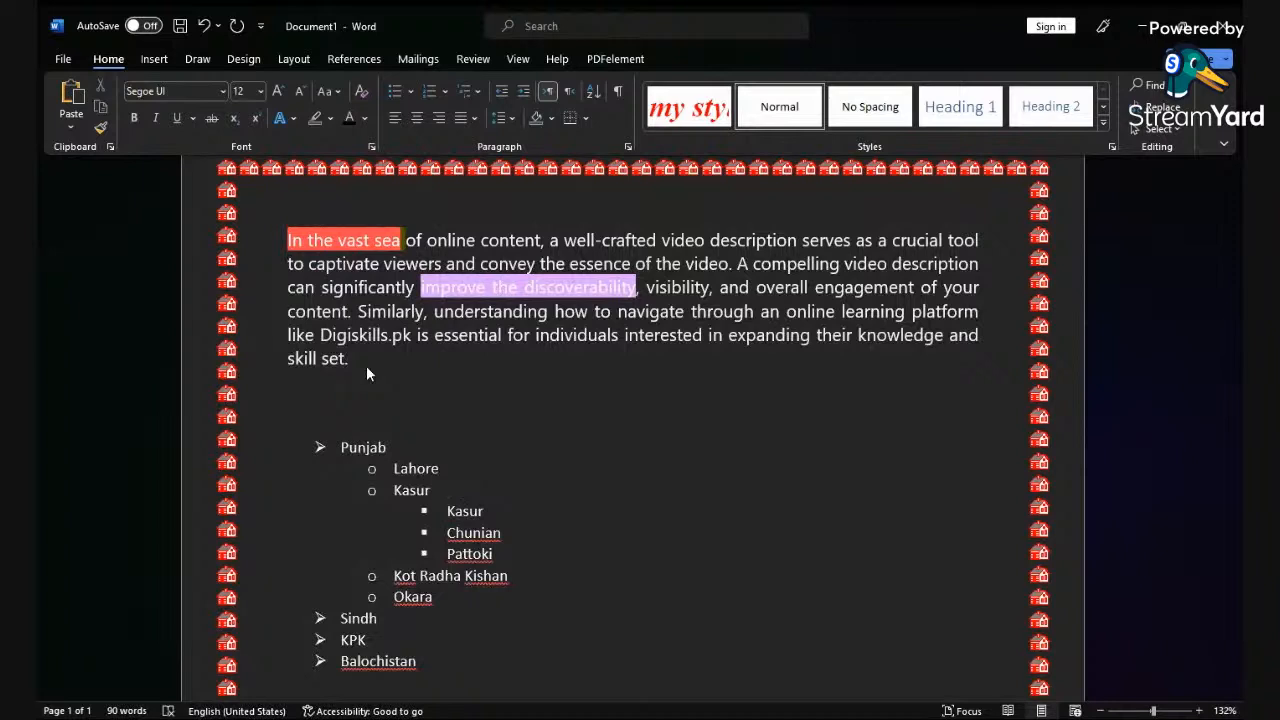
pyautogui.hotkey('ctrl', 'v')
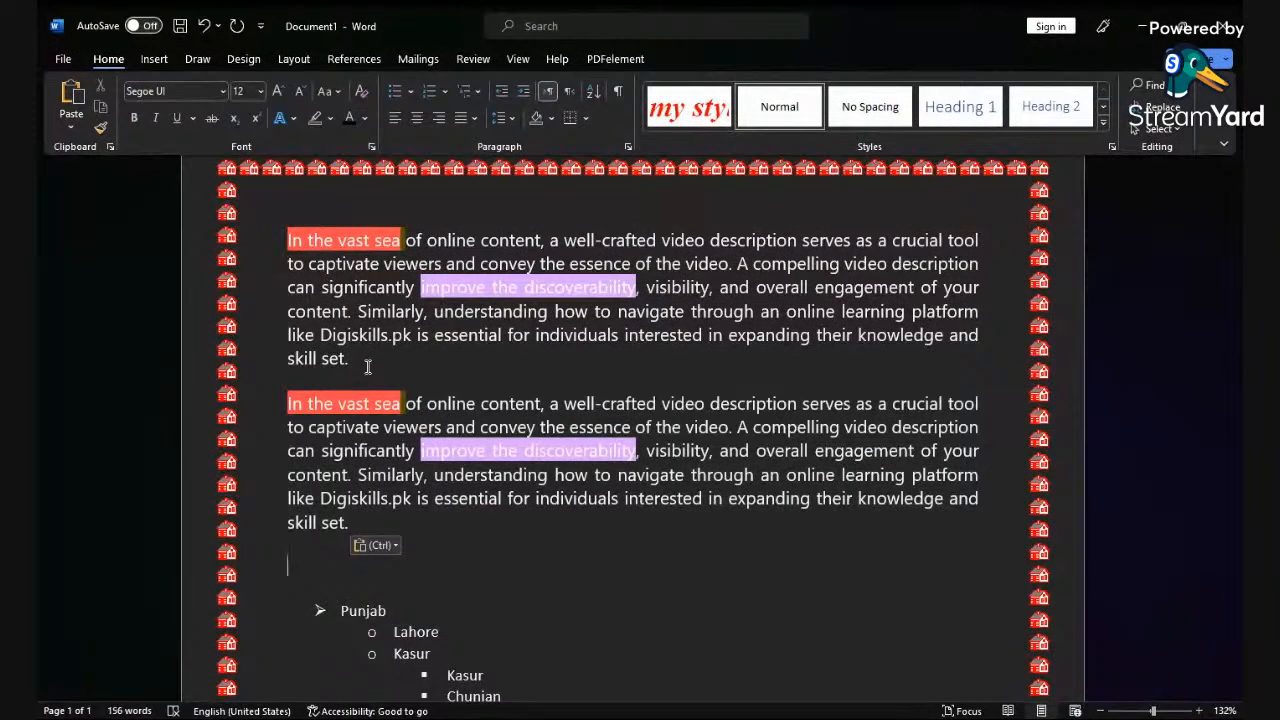
pyautogui.press('Escape')
pyautogui.hotkey('ctrl', 'v')
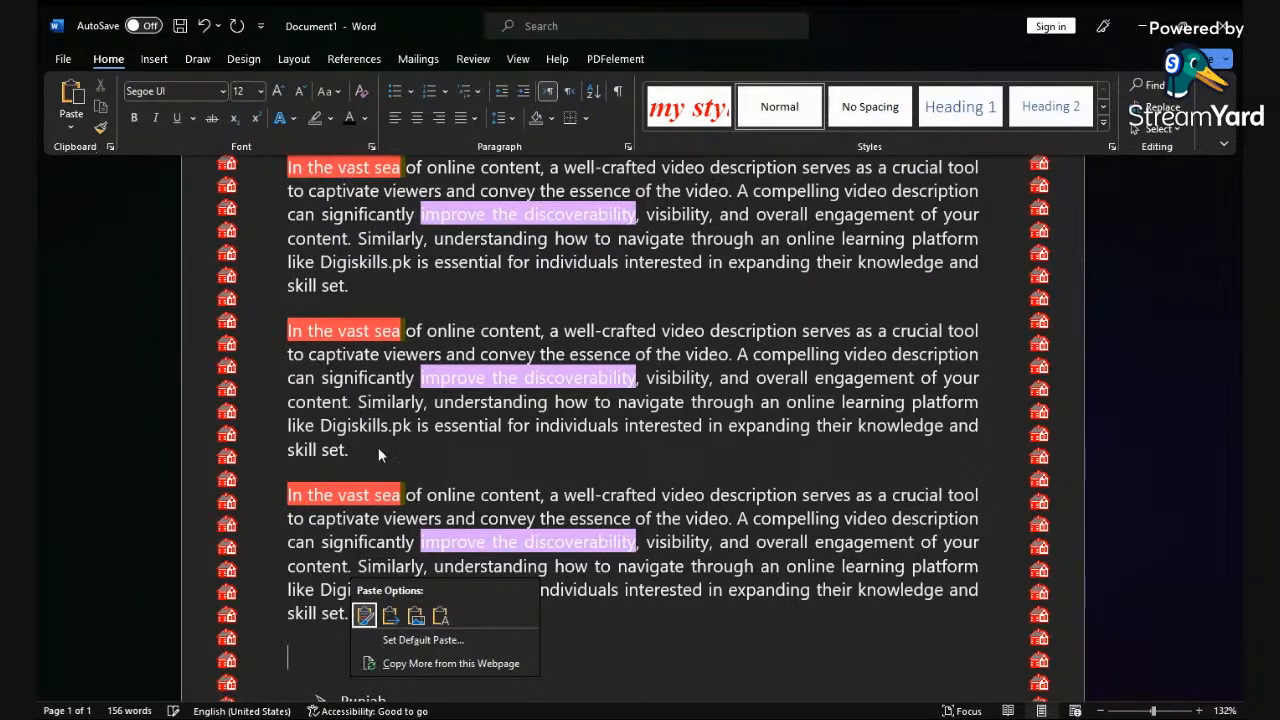
# Step: Try to increase the indent of the third paragraph by one level
pyautogui.click(378, 322)
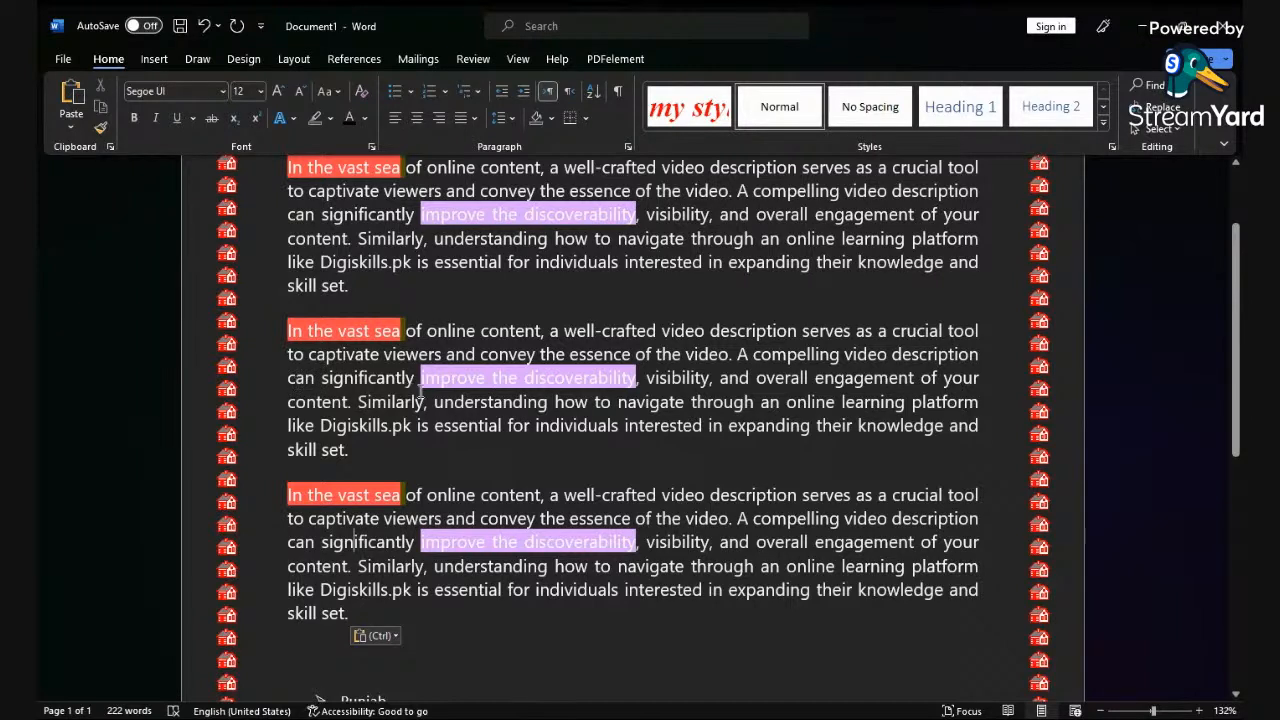
pyautogui.click(522, 91)
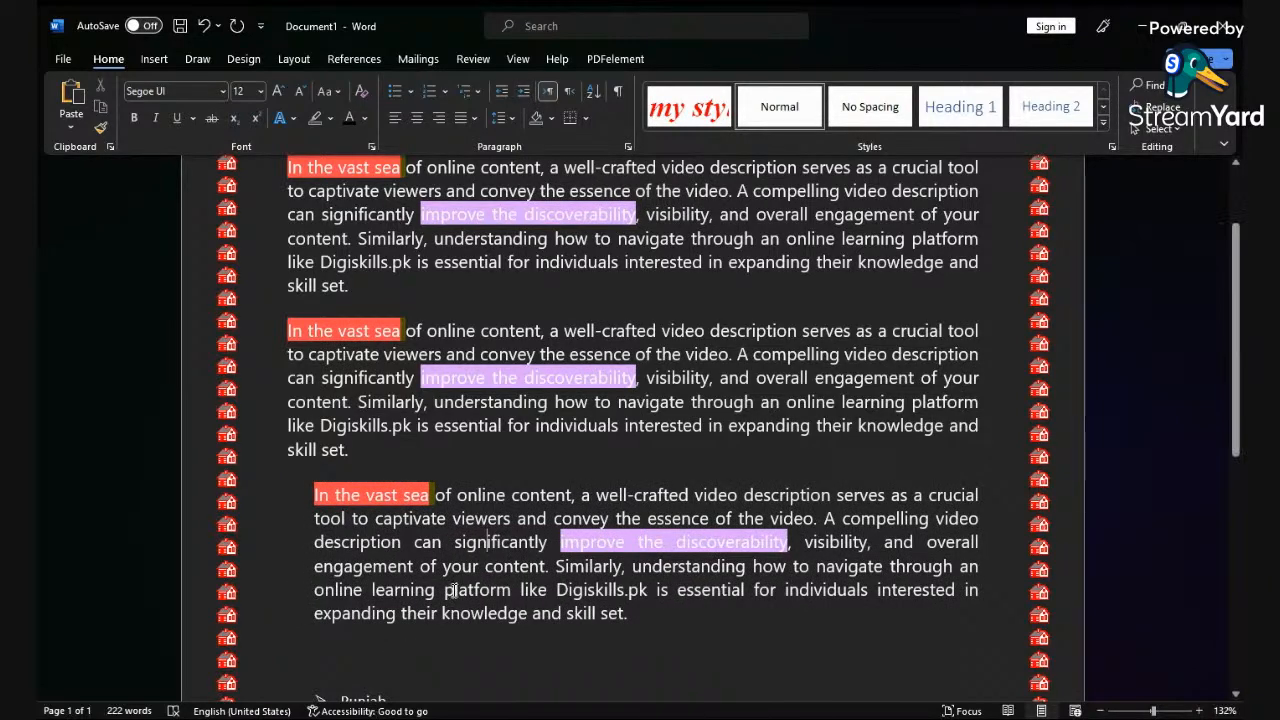
pyautogui.hotkey('ctrl', 'z')
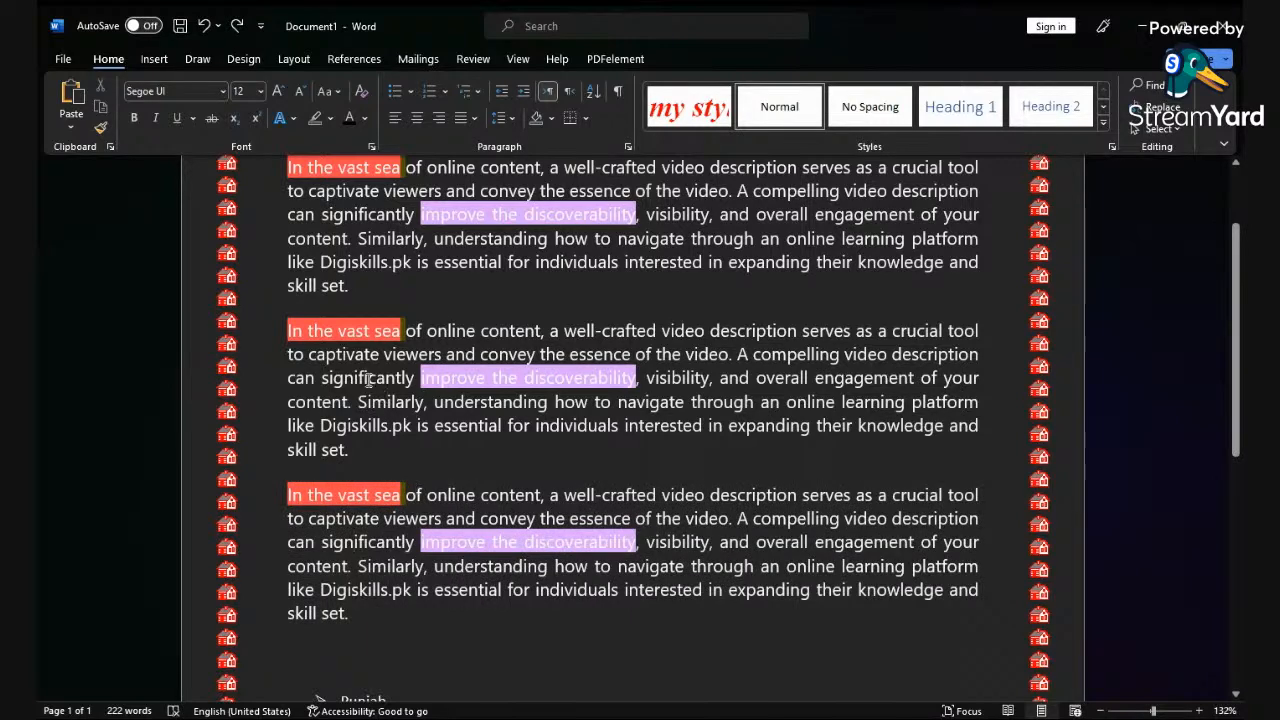
# Step: Increase the middle paragraph's indent by several levels, and reduce it again to 0.5" before the text
pyautogui.click(521, 92)
pyautogui.click(521, 92)
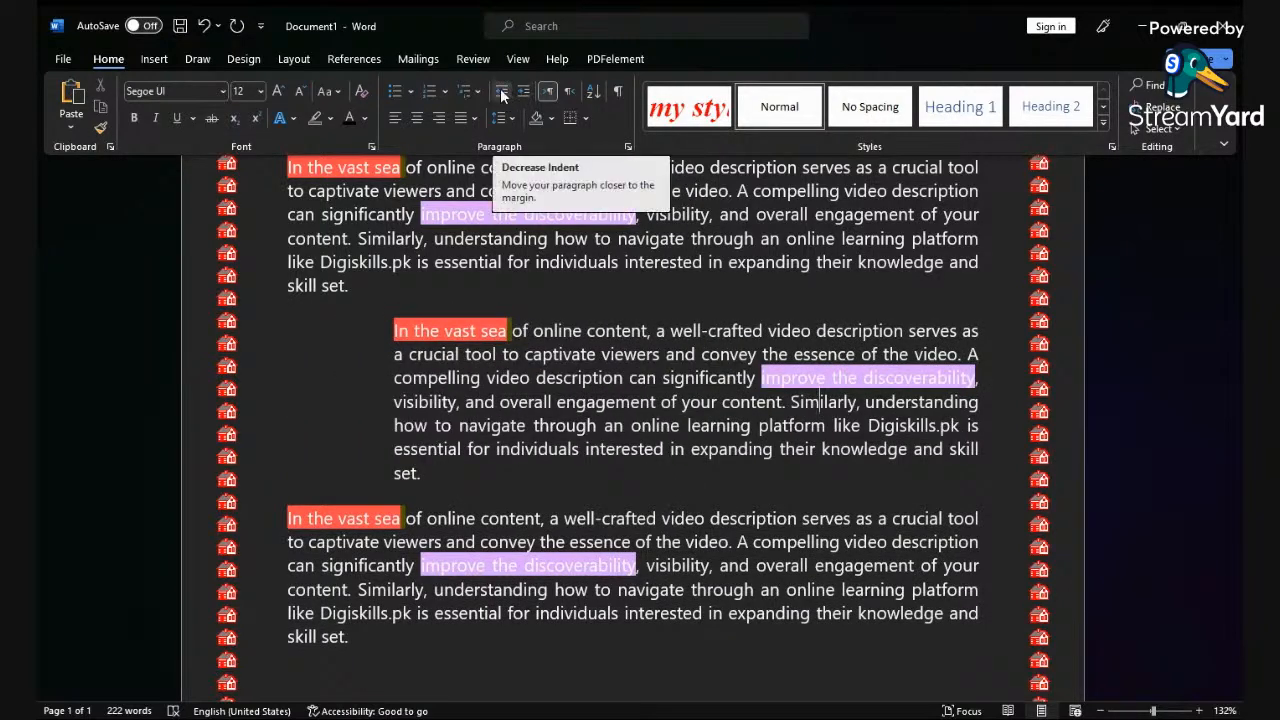
pyautogui.click(503, 92)
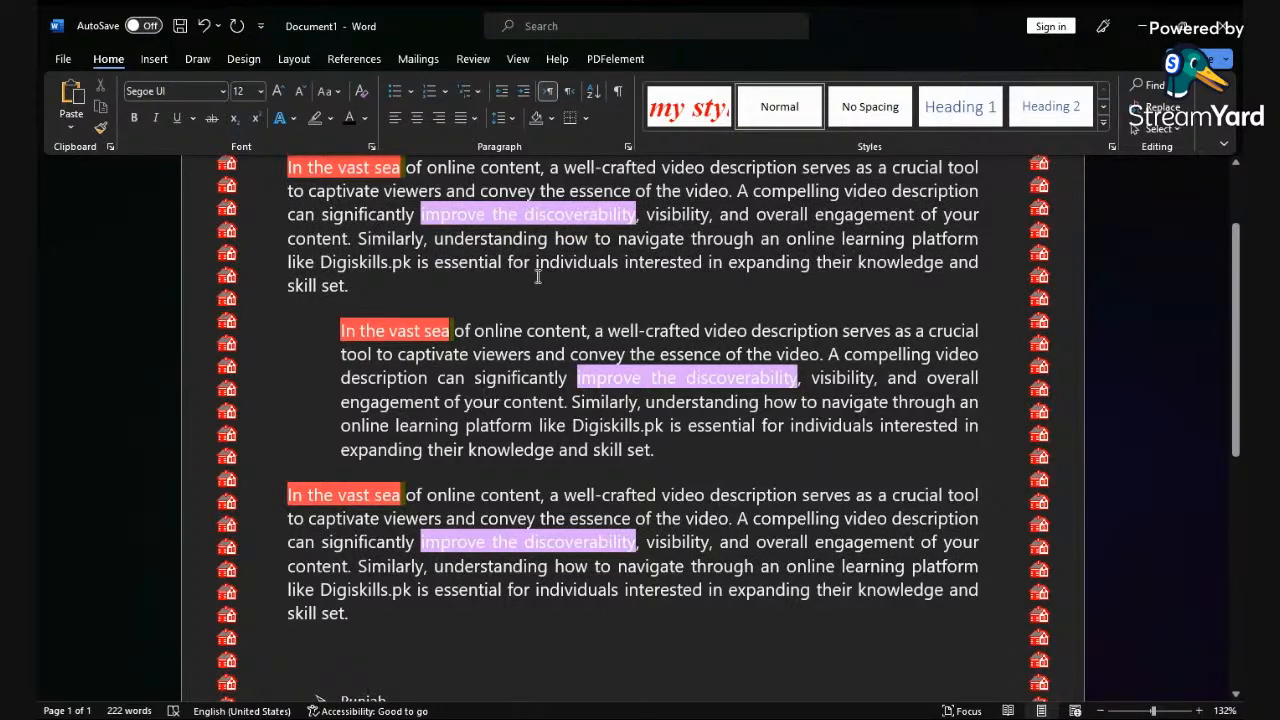
# Step: Set the middle paragraph's indentation after text to 0.5" in the paragraph settings
pyautogui.click(628, 148)
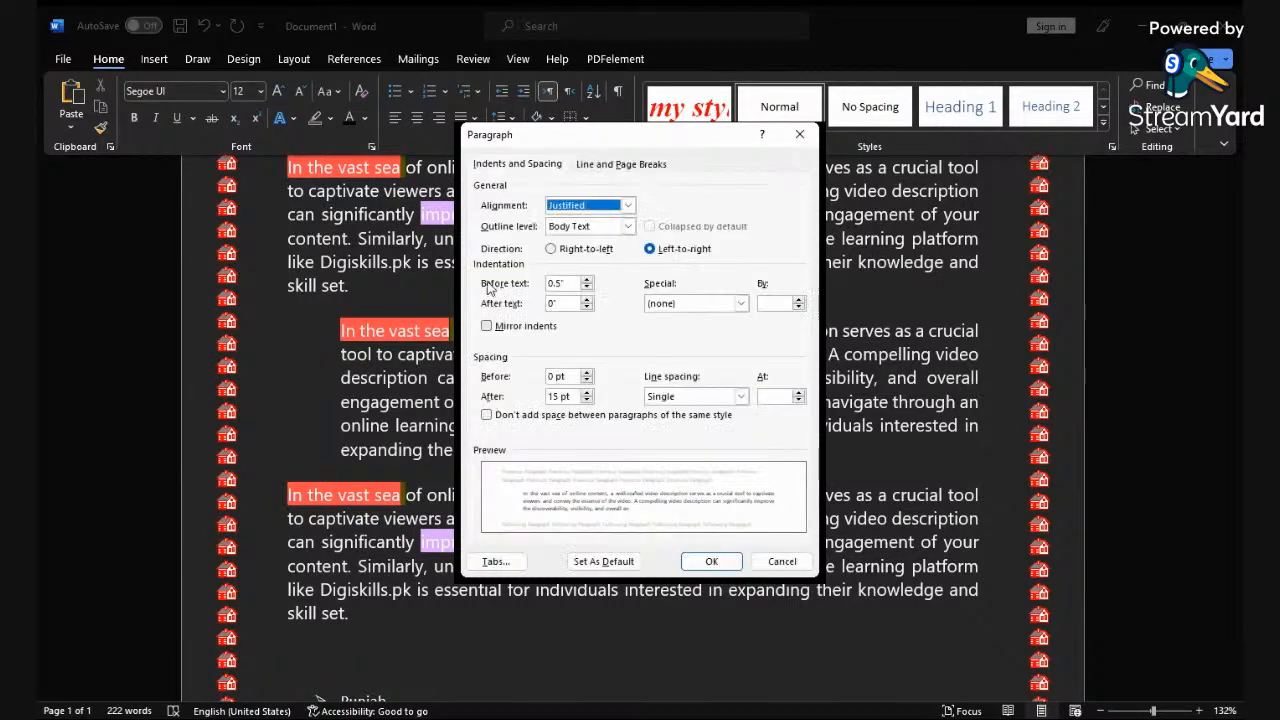
pyautogui.click(588, 299)
pyautogui.click(588, 307)
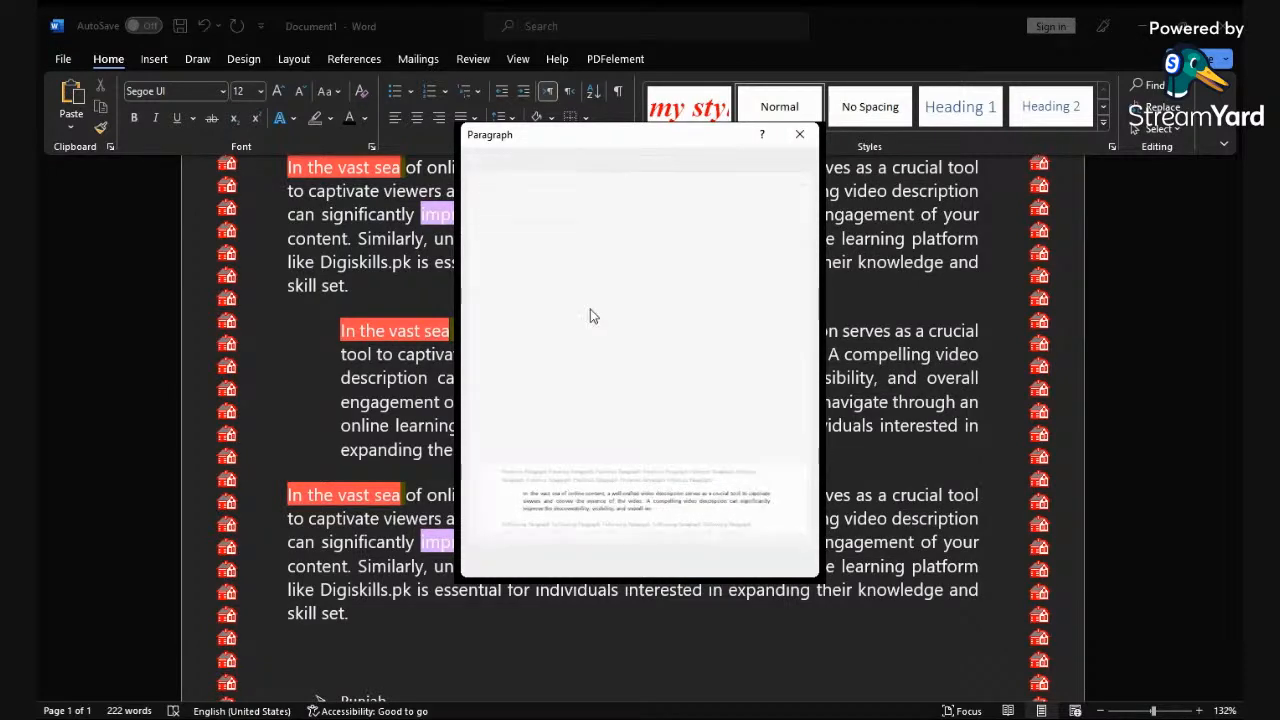
pyautogui.click(587, 300)
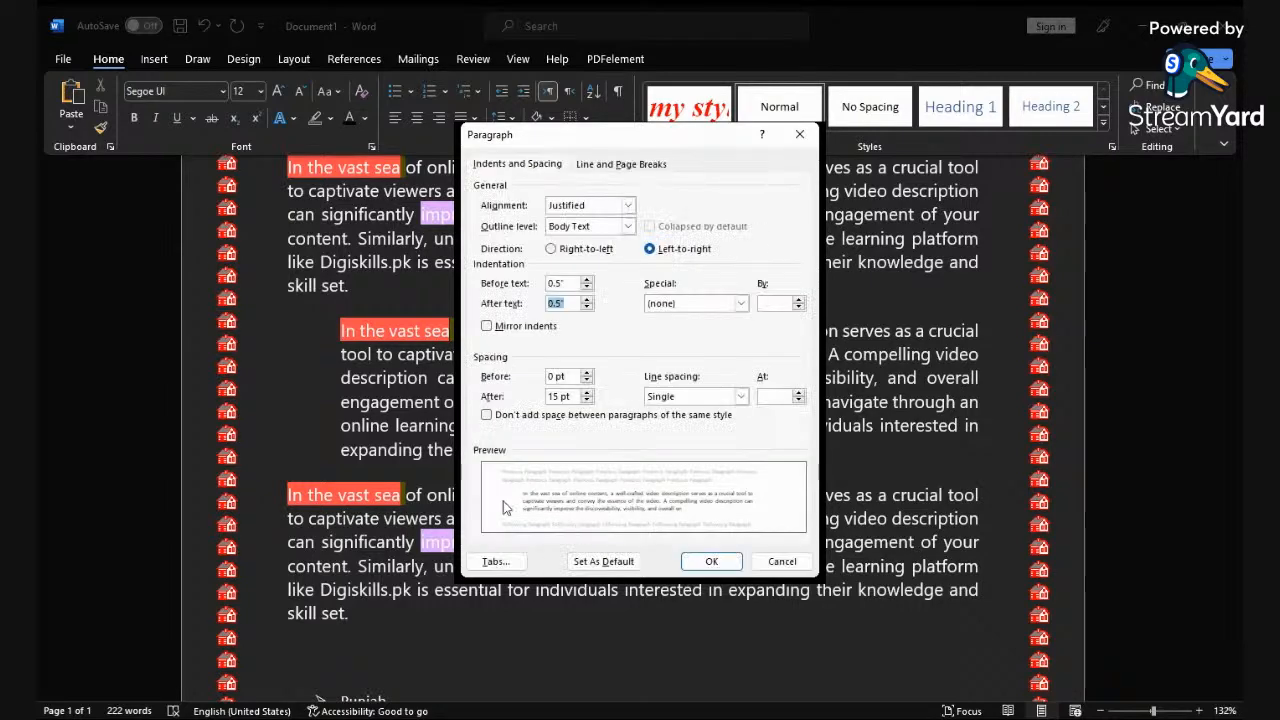
pyautogui.click(711, 562)
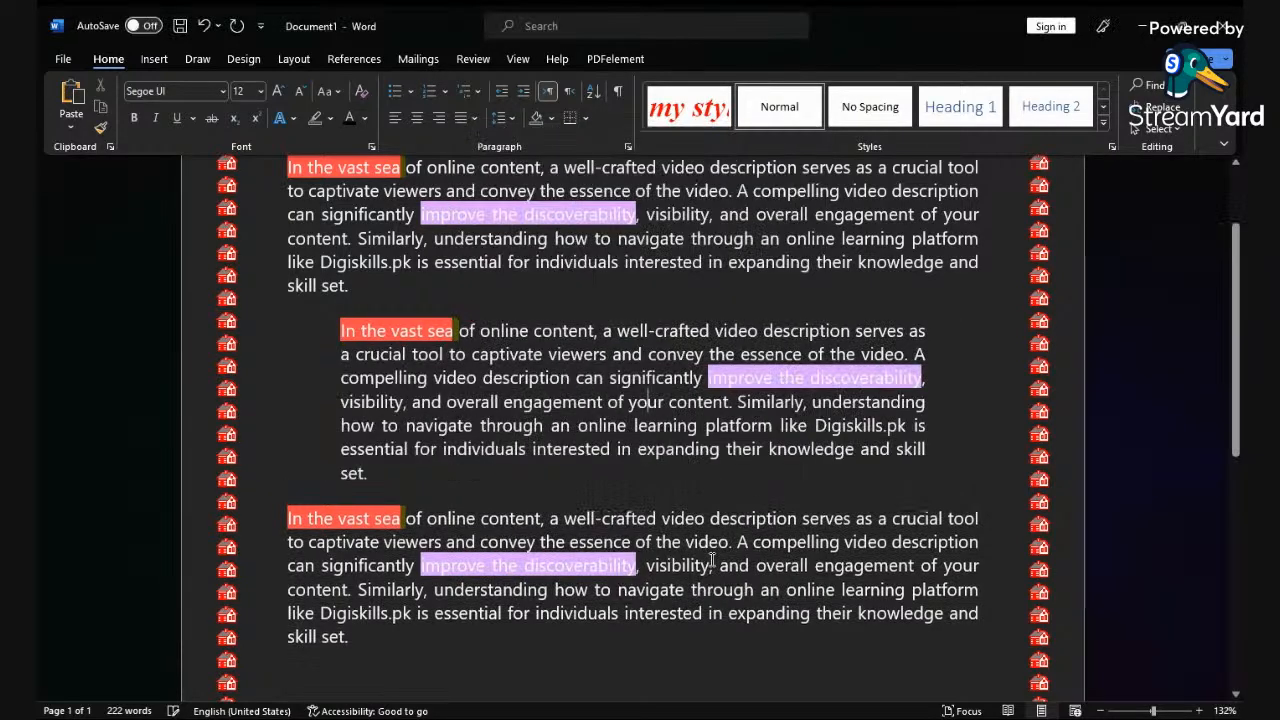
# Step: Switch the middle paragraph's text direction to right-to-left
pyautogui.click(465, 474)
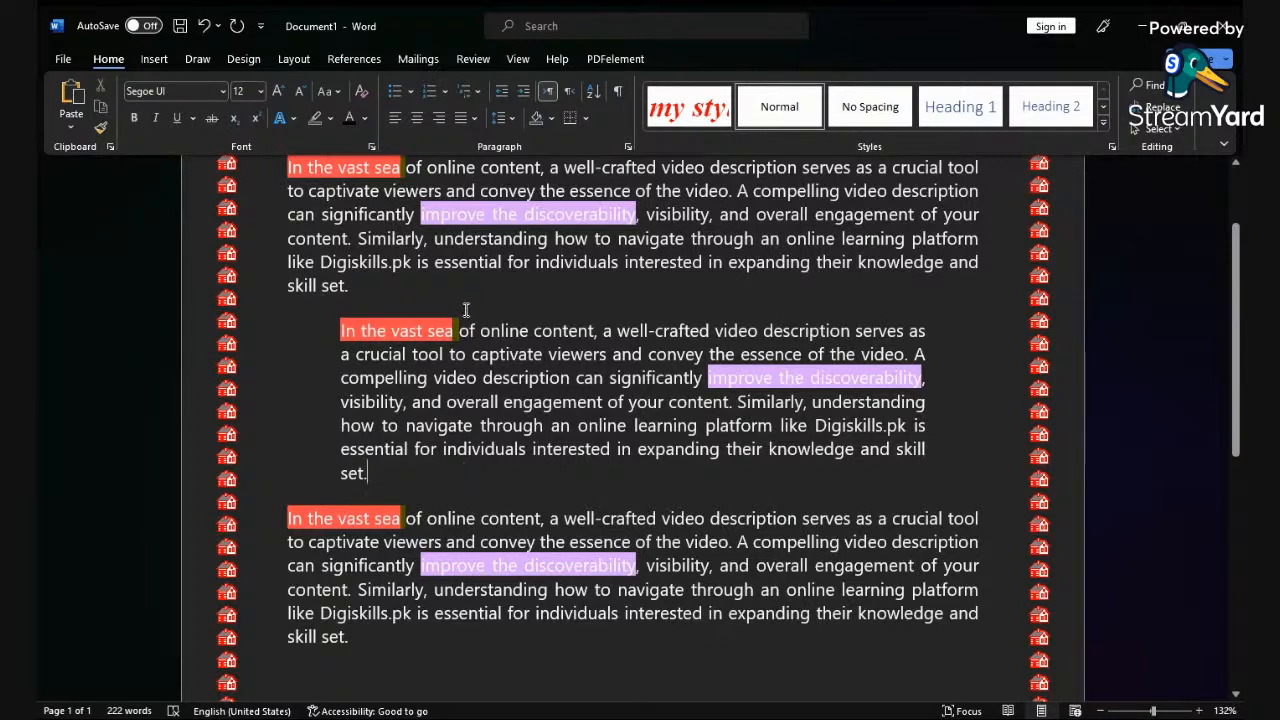
pyautogui.click(545, 92)
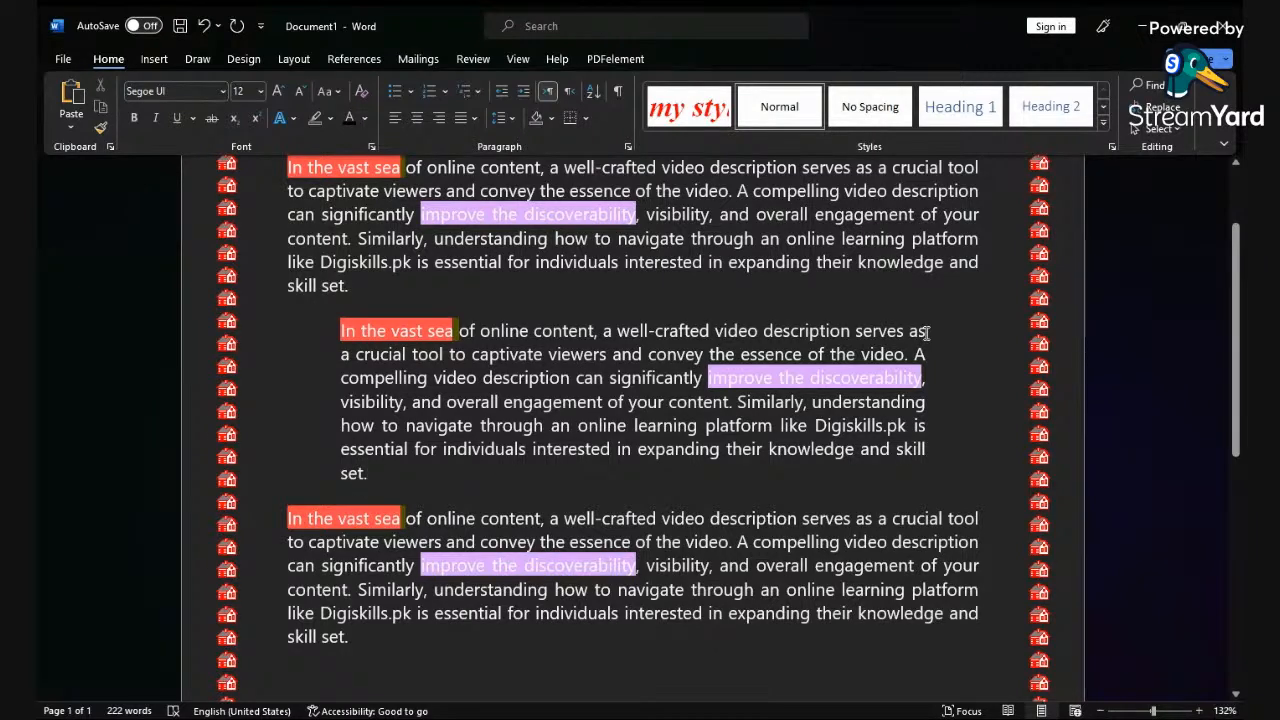
pyautogui.click(570, 91)
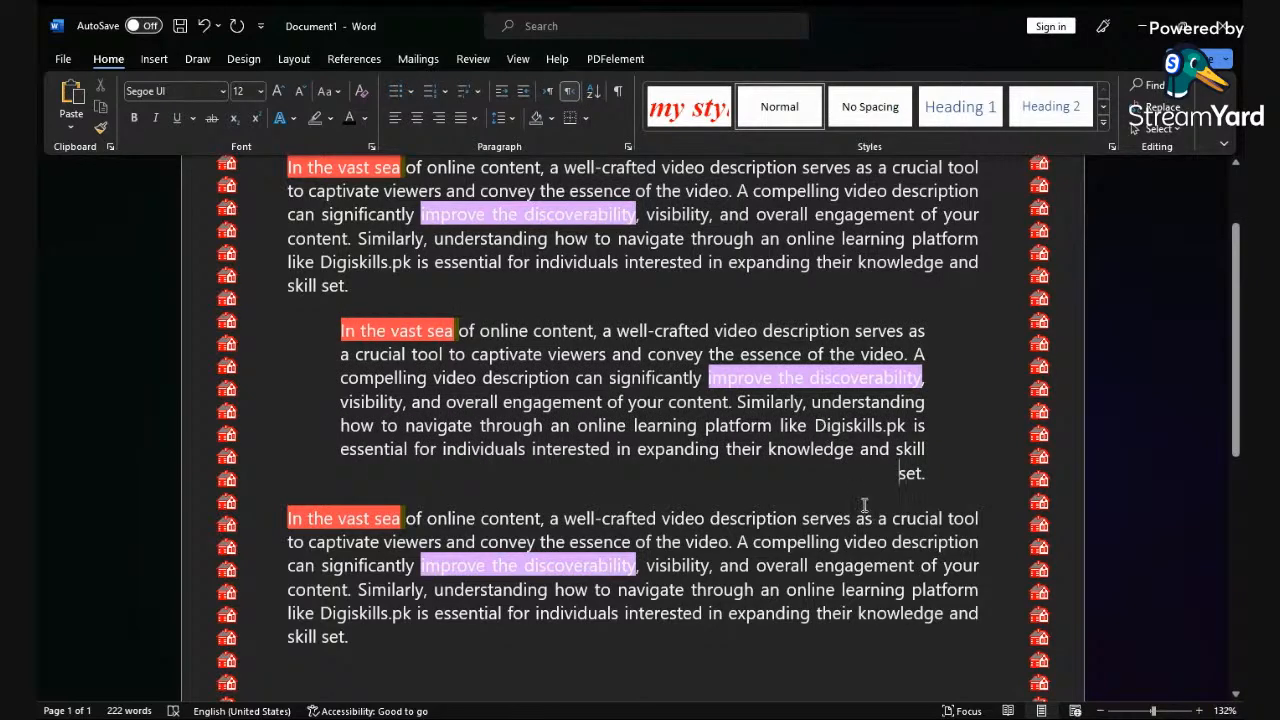
# Step: Append "Kdj kdjfk jsdklfj kldjfksd kfsdj ksdjfk sdklffkljfklsdjk" to the middle paragraph and return its direction to left-to-right
pyautogui.write('Kdj kdjfk jsdklfj kl')
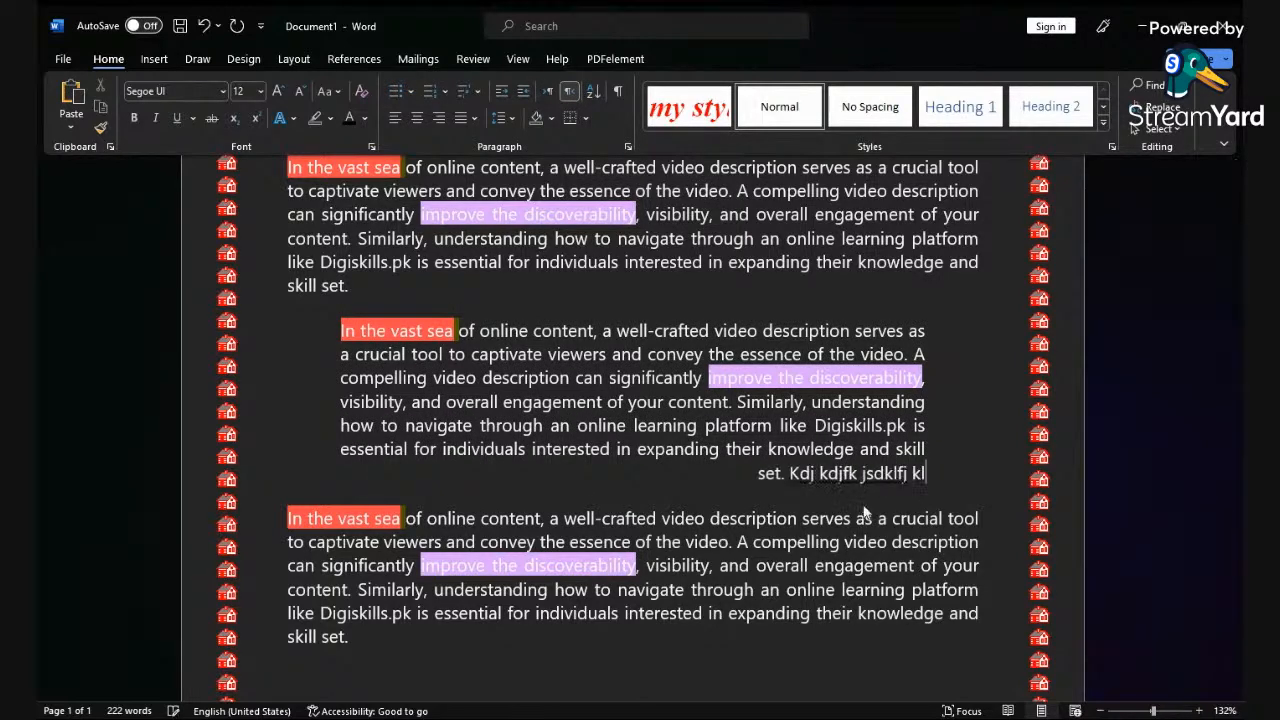
pyautogui.write('djfksd kfsdj ksdjfk sdklffkljfklsdjk')
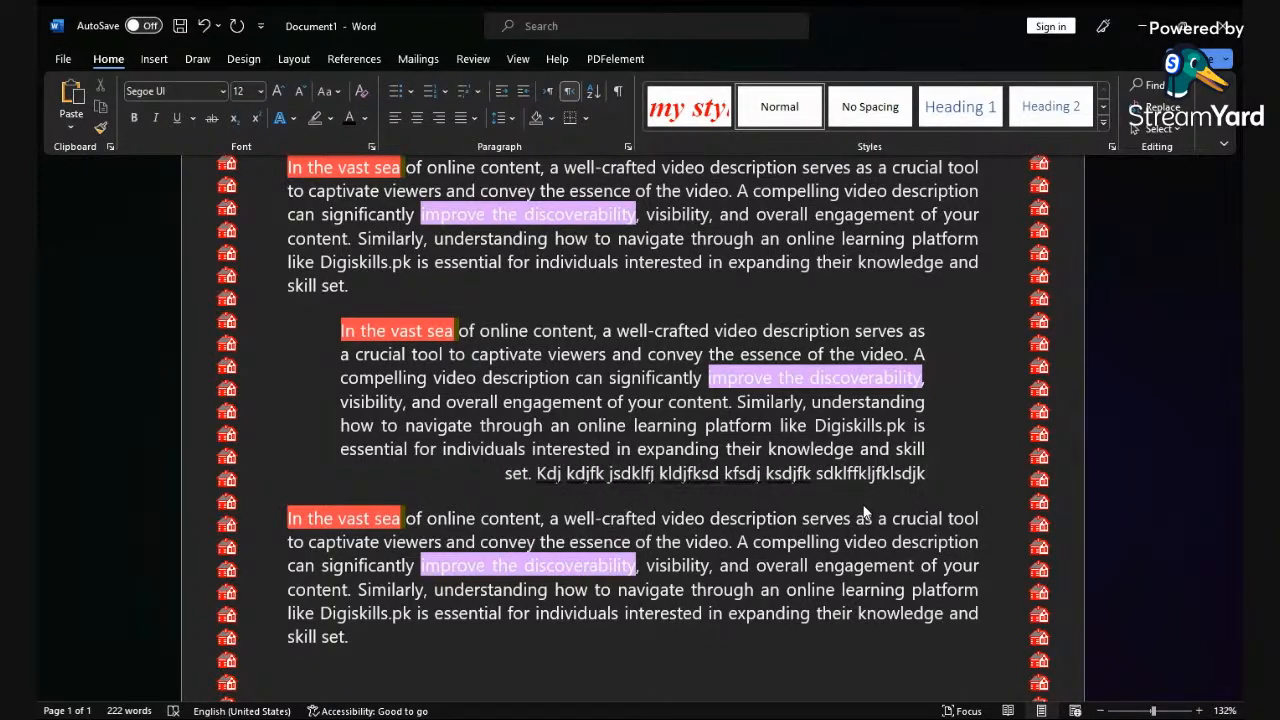
pyautogui.click(546, 91)
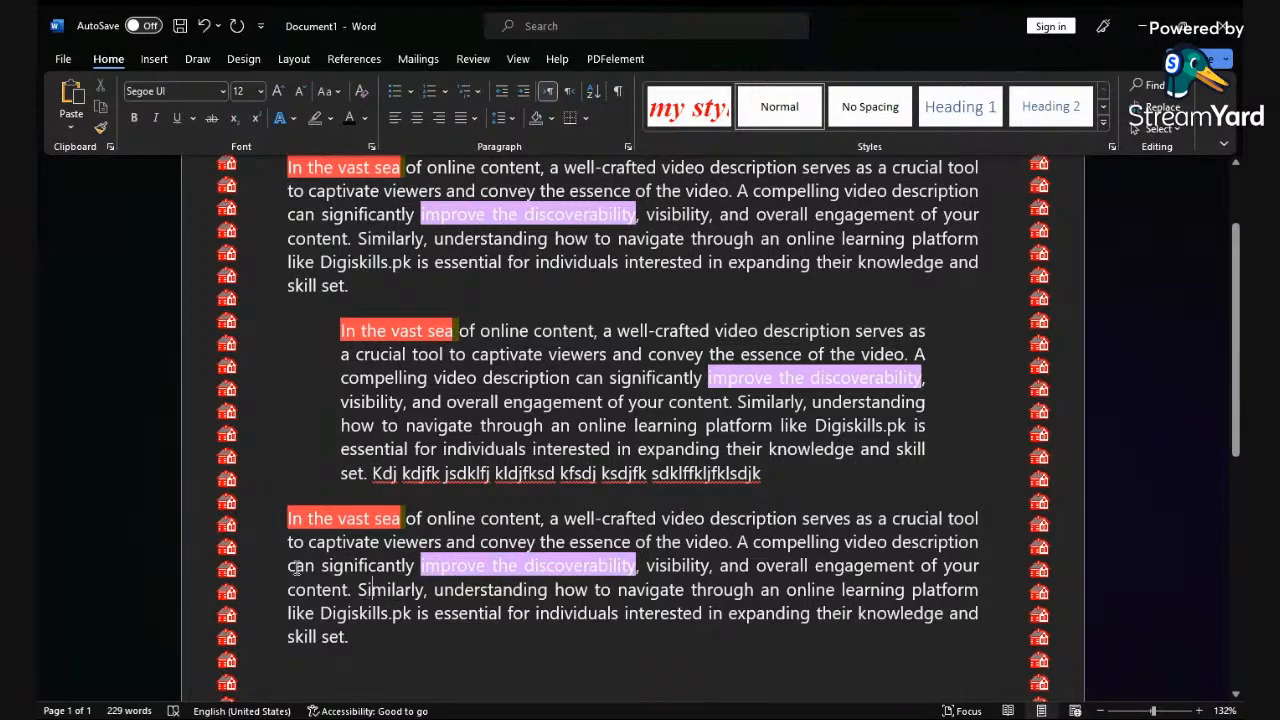
# Step: Set the last paragraph's line spacing to Multiple at 5, and return it to 1.0
pyautogui.click(513, 118)
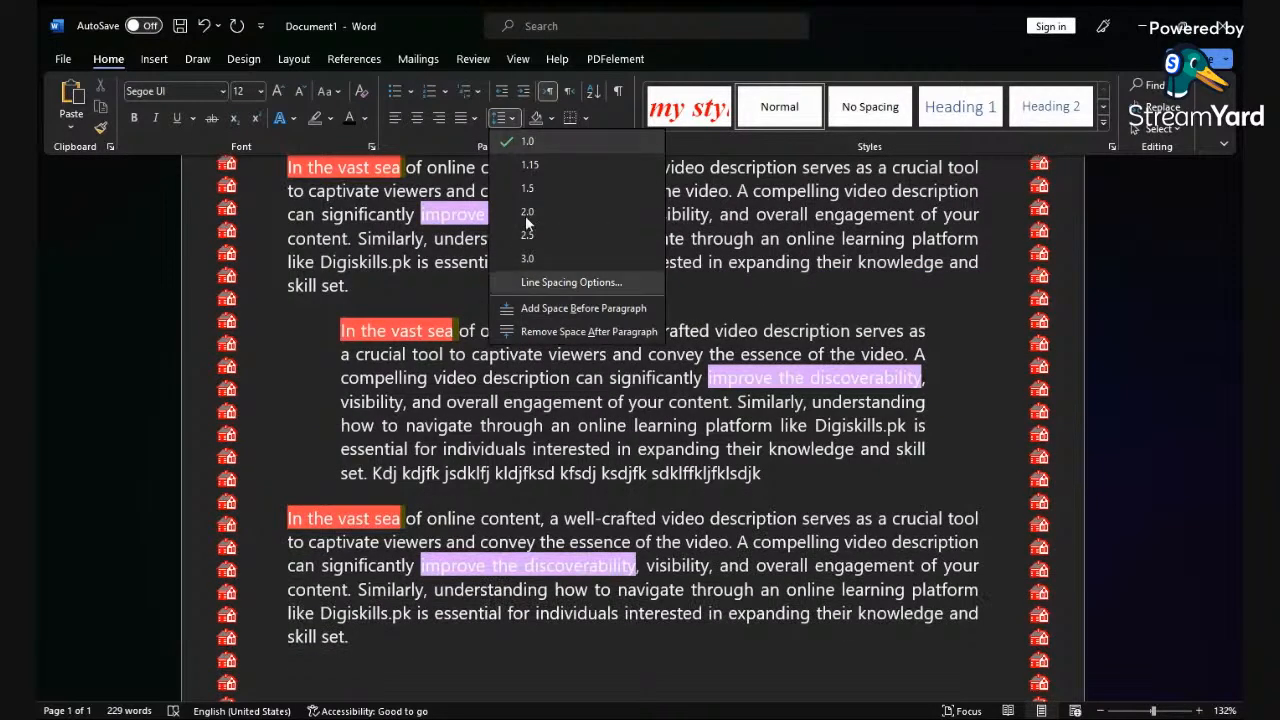
pyautogui.click(561, 283)
pyautogui.moveTo(594, 141); pyautogui.dragTo(570, 216)
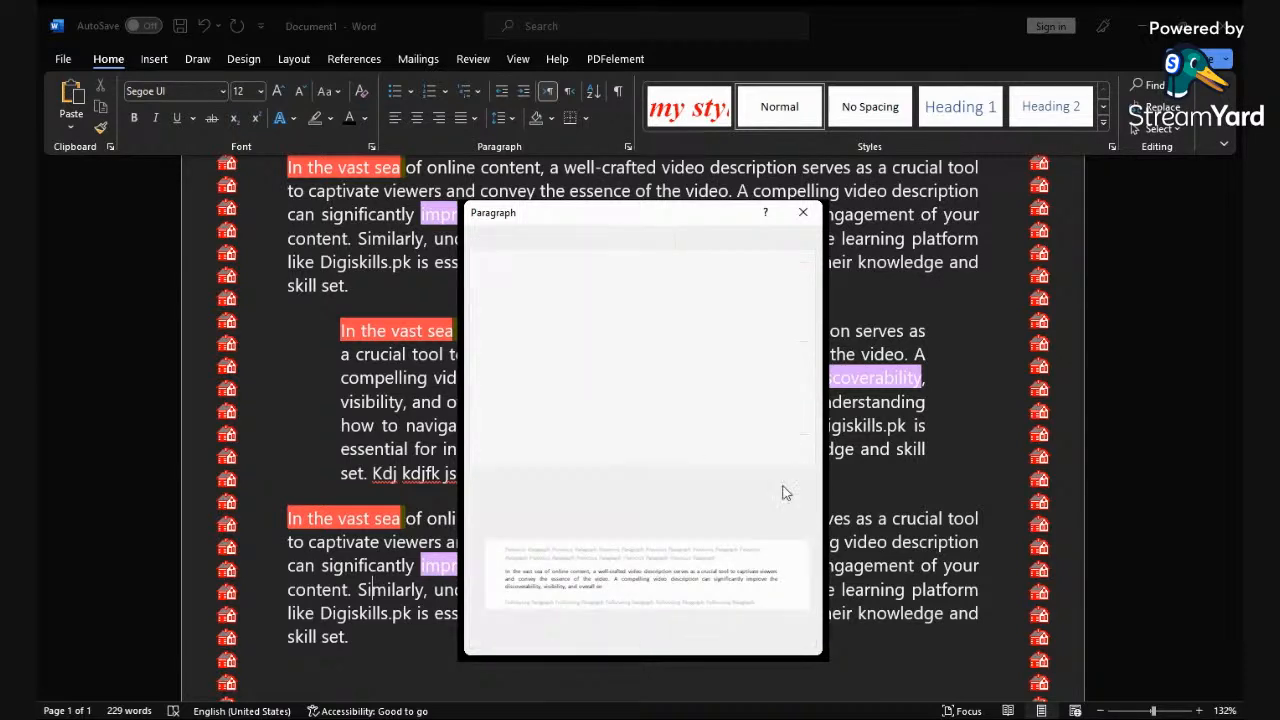
pyautogui.write('5')
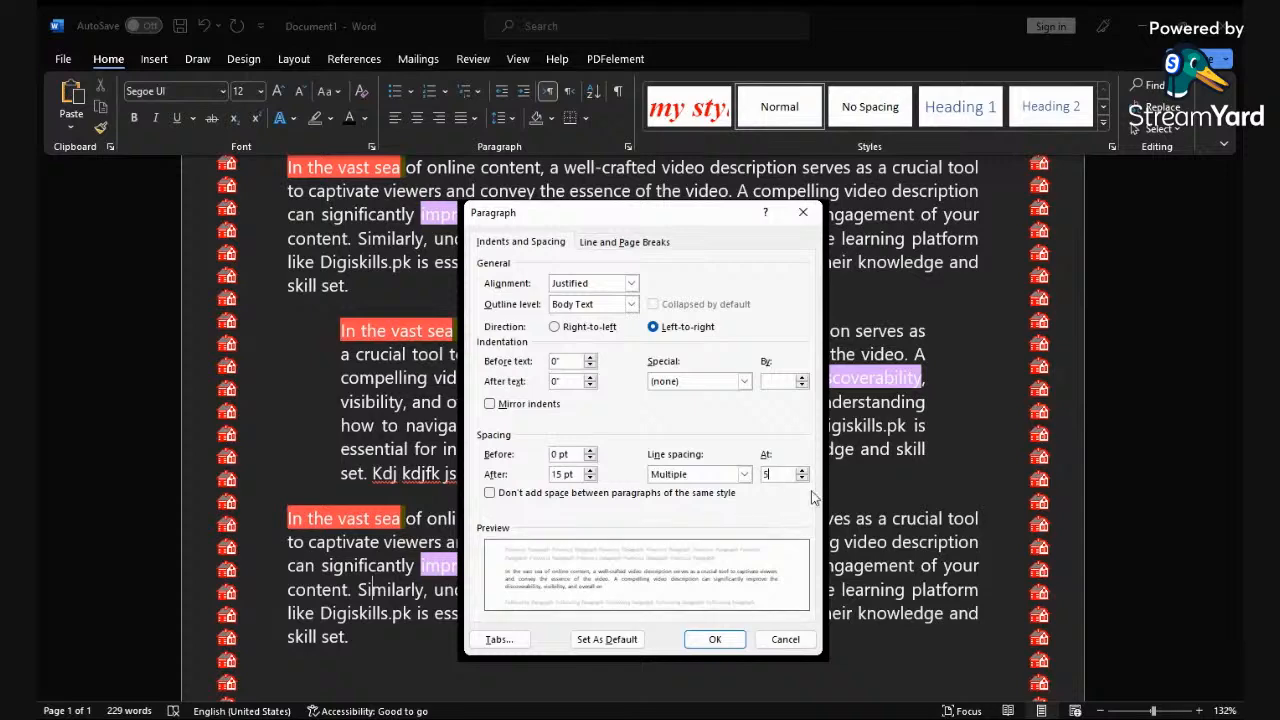
pyautogui.click(729, 646)
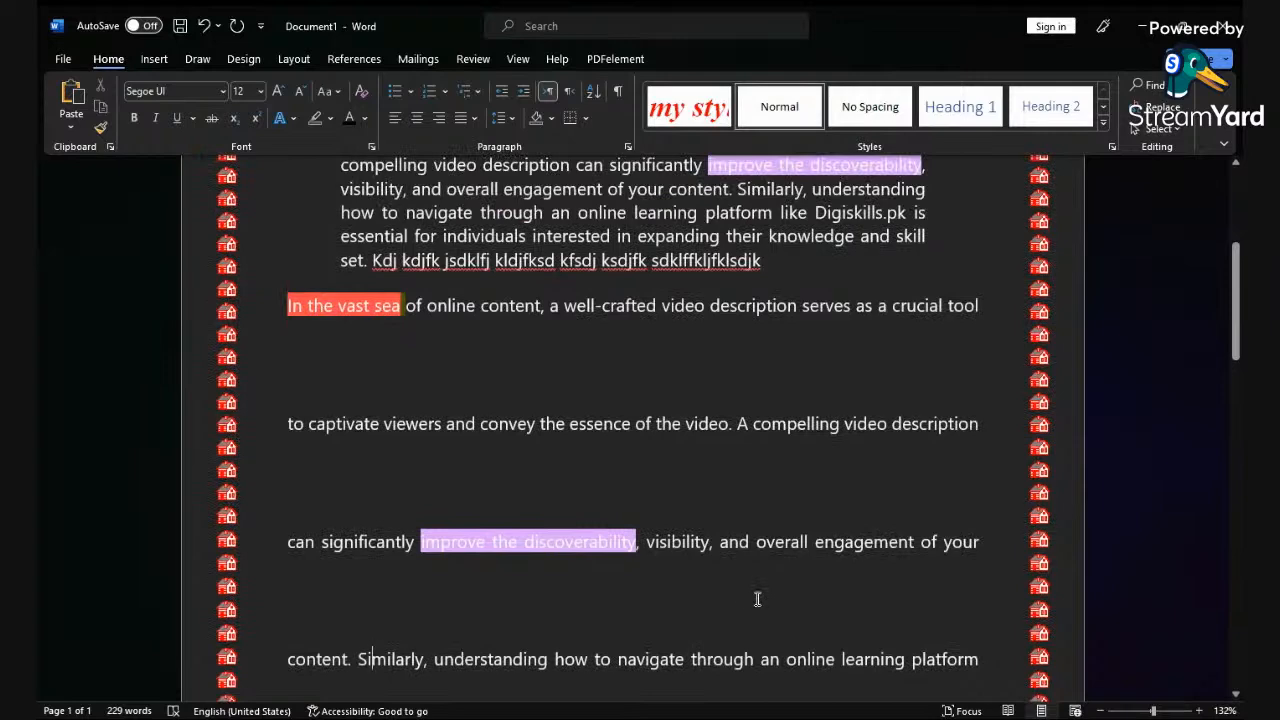
pyautogui.click(517, 122)
pyautogui.click(524, 143)
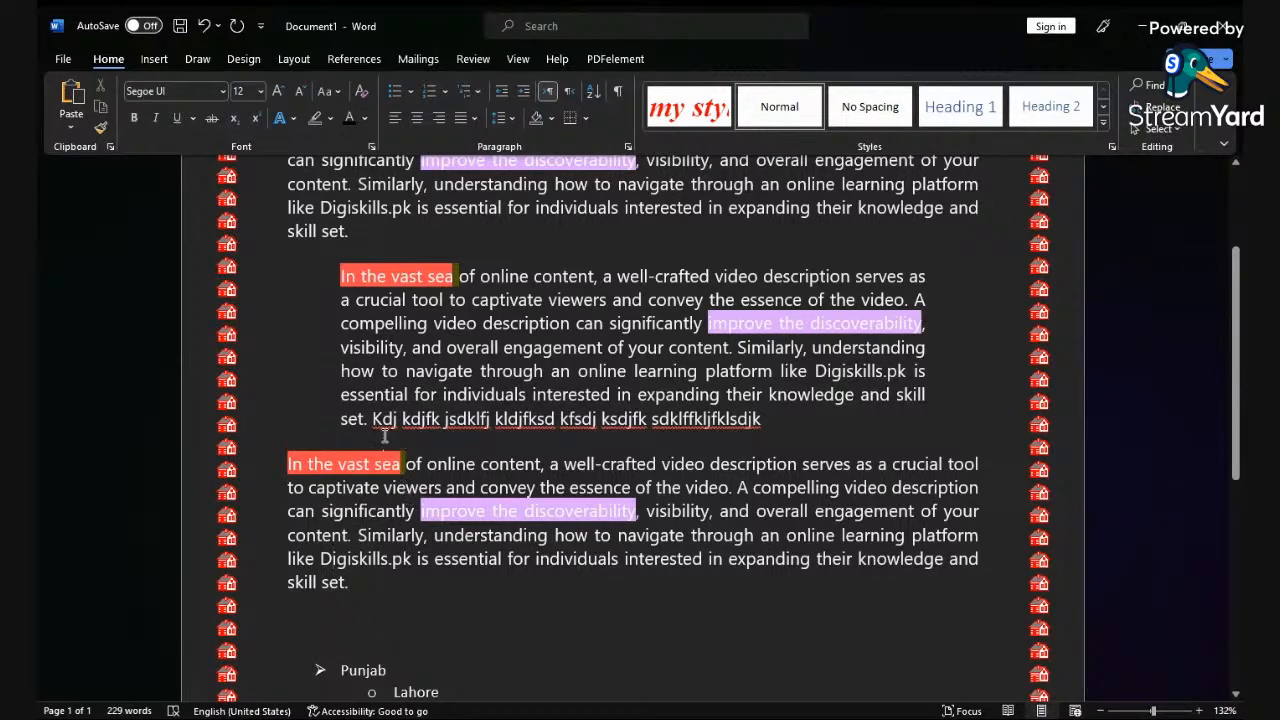
# Step: Set the spacing before and after all three body paragraphs to Auto
pyautogui.moveTo(764, 424); pyautogui.dragTo(348, 280)
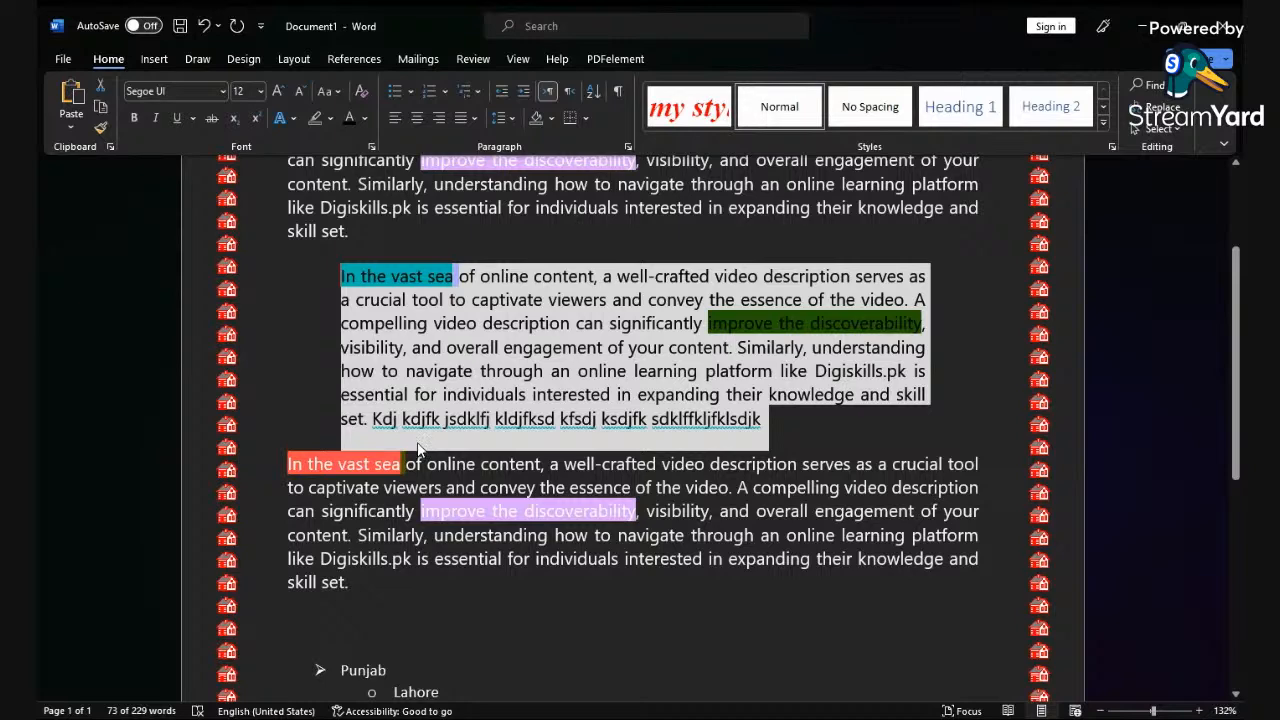
pyautogui.moveTo(357, 582); pyautogui.dragTo(275, 227)
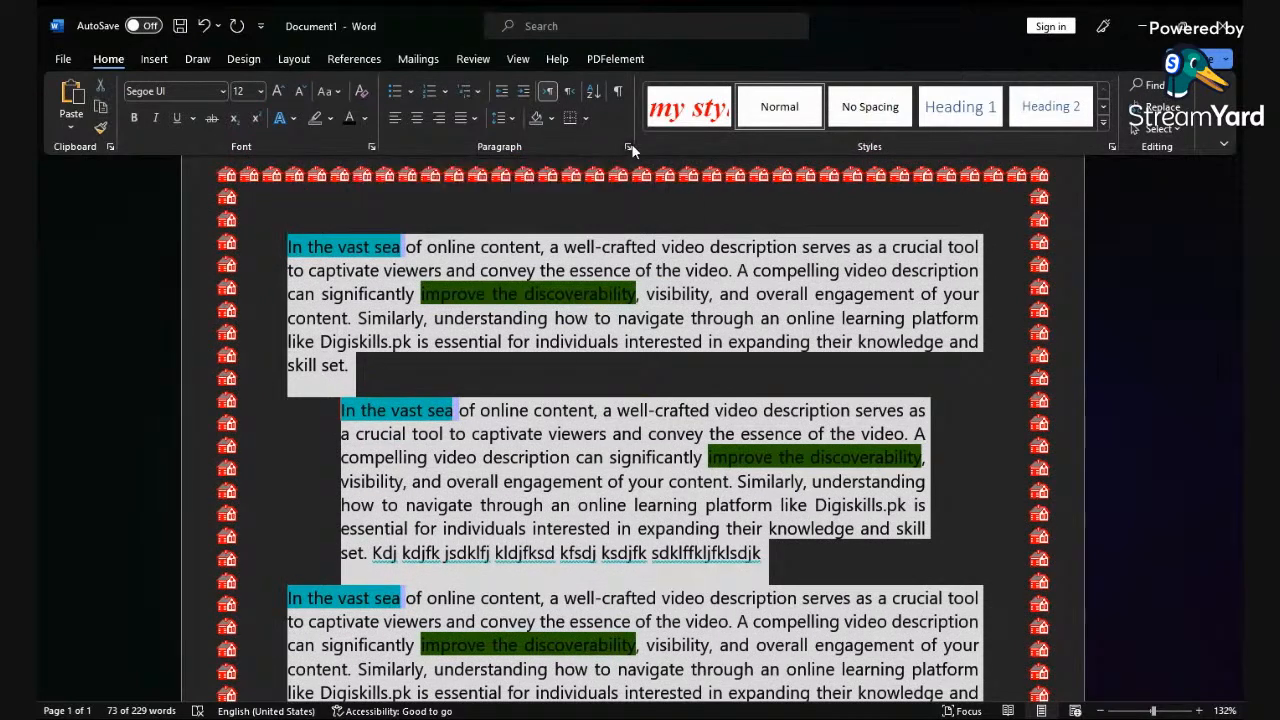
pyautogui.click(629, 146)
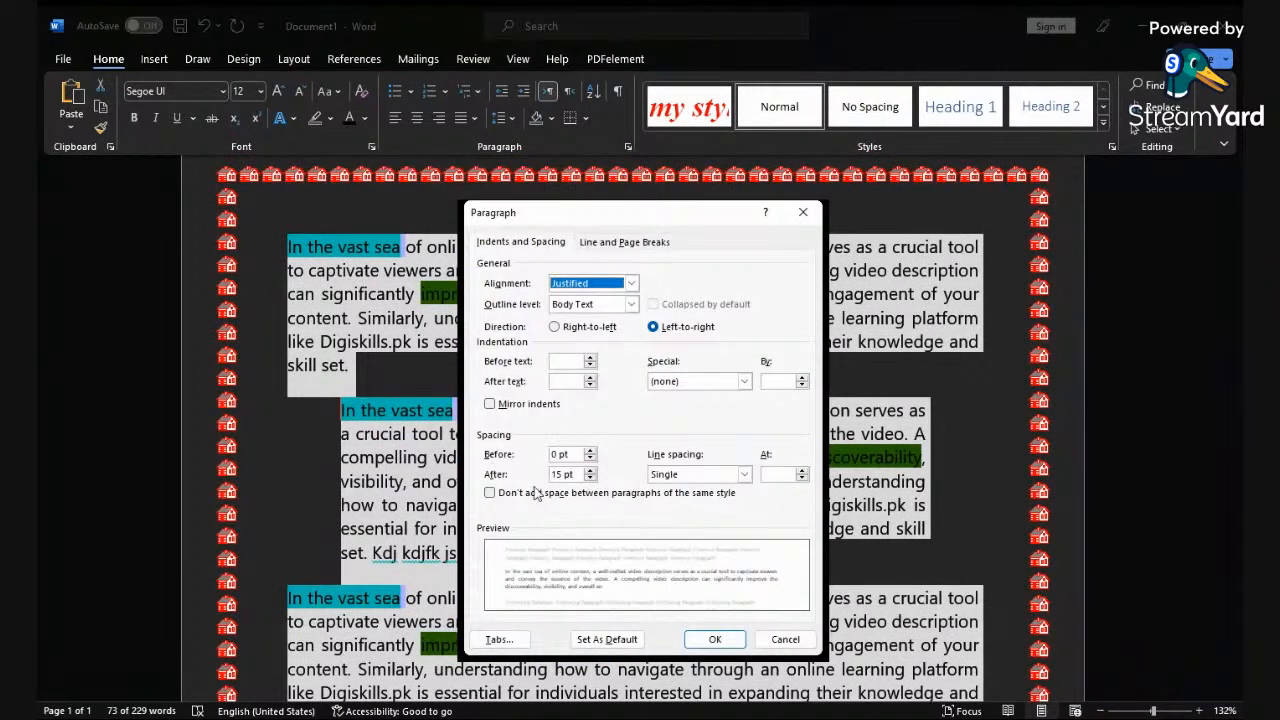
pyautogui.click(590, 479)
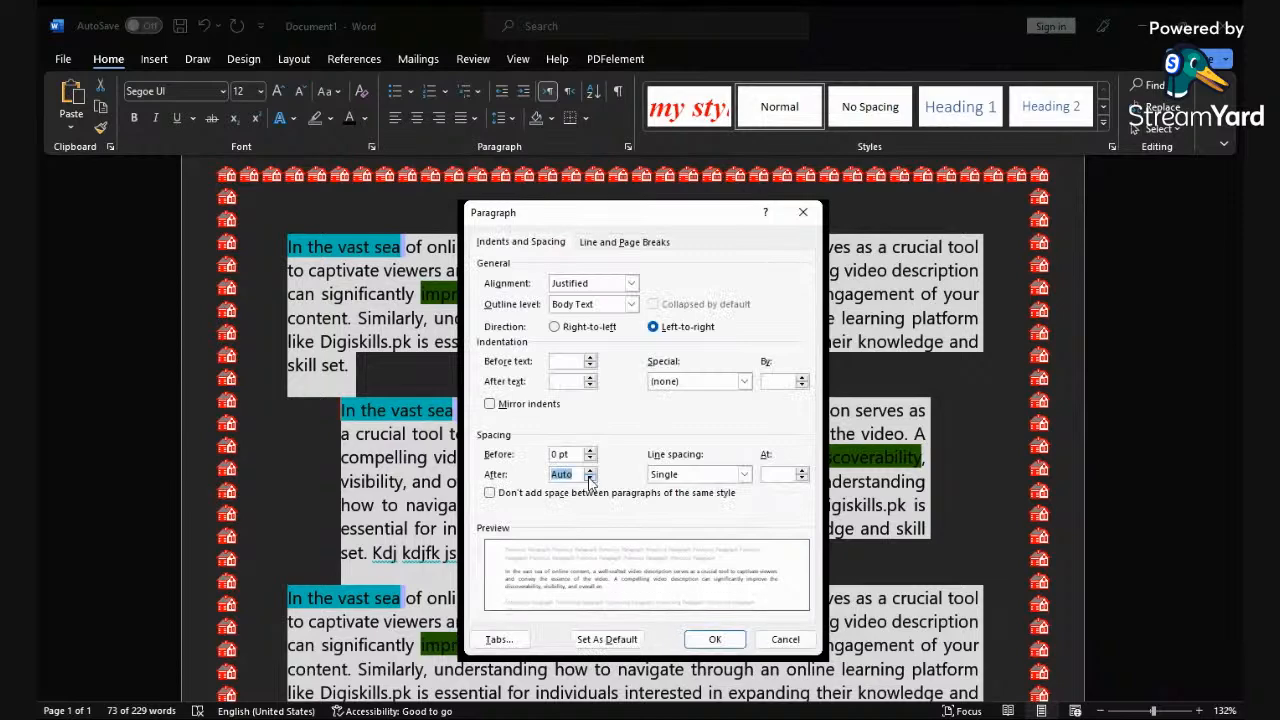
pyautogui.click(590, 458)
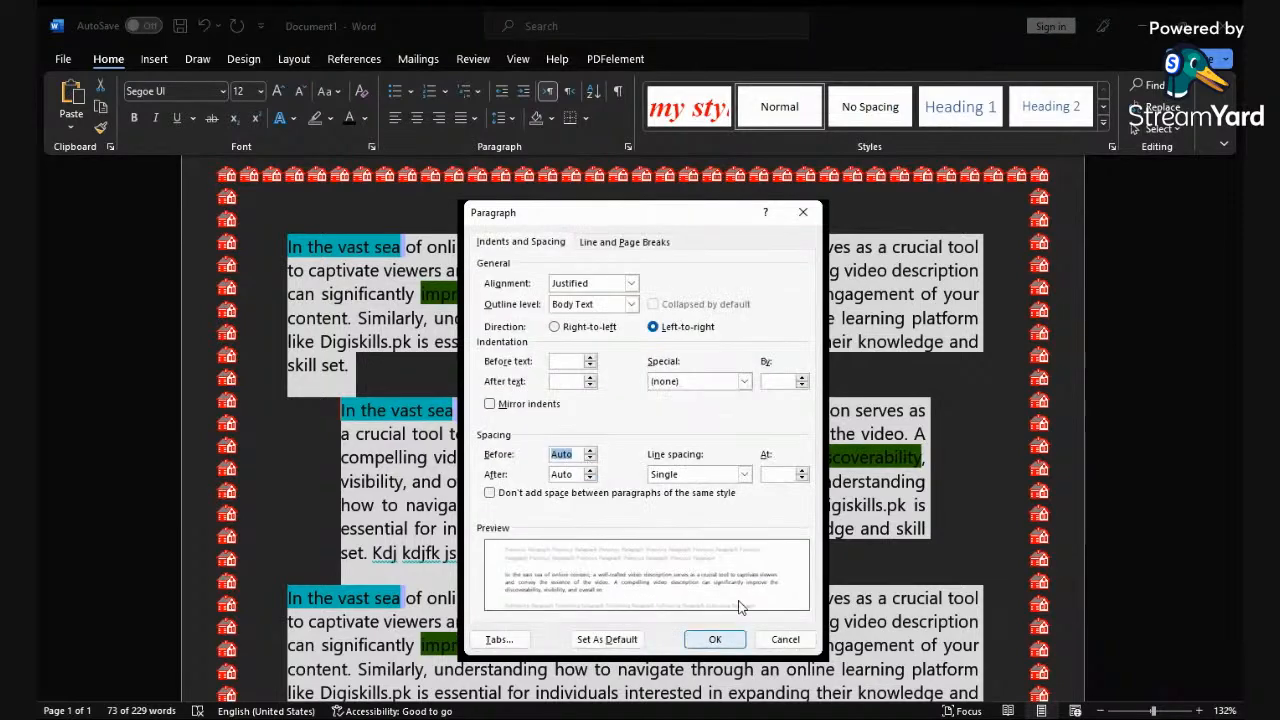
pyautogui.click(715, 640)
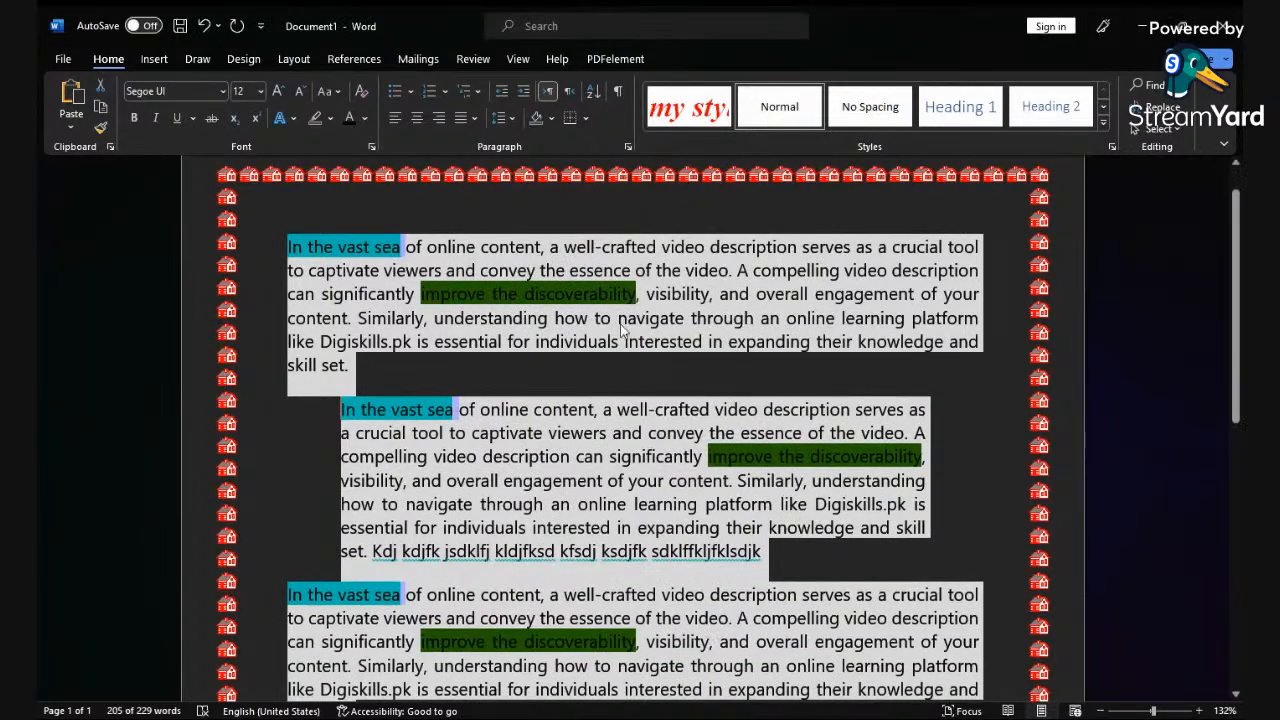
pyautogui.click(628, 146)
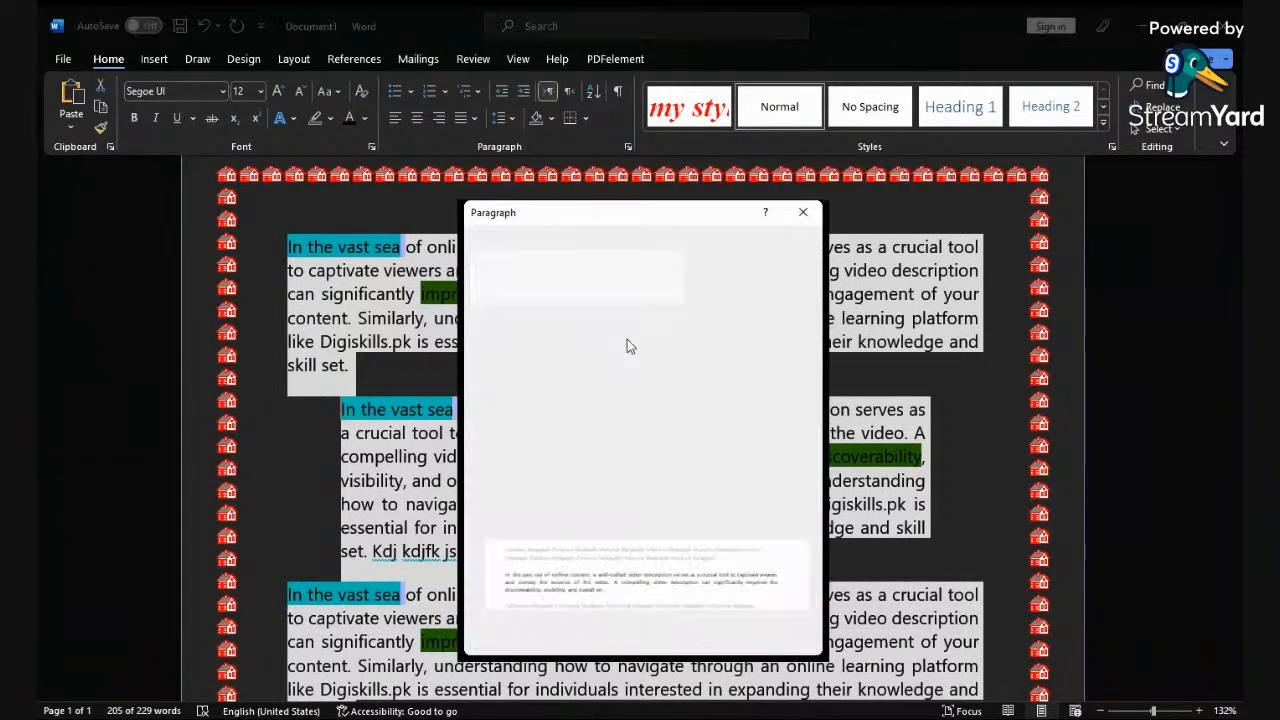
pyautogui.click(590, 381)
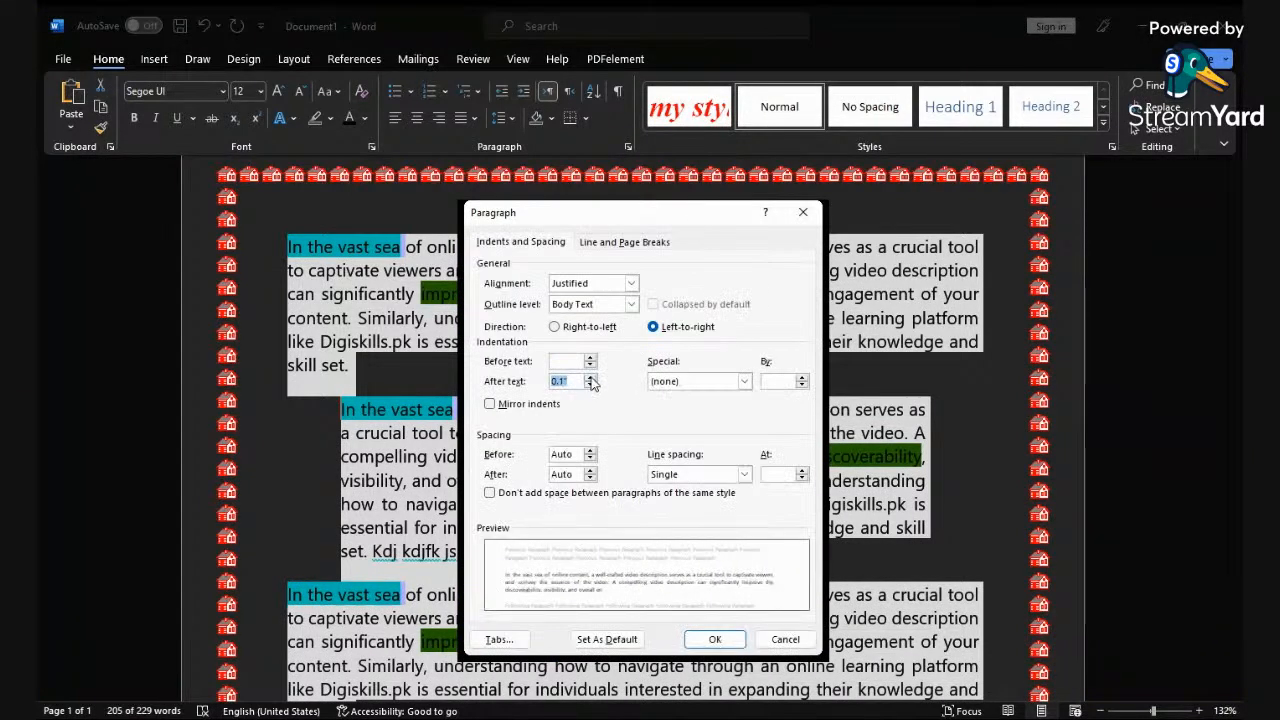
pyautogui.click(590, 385)
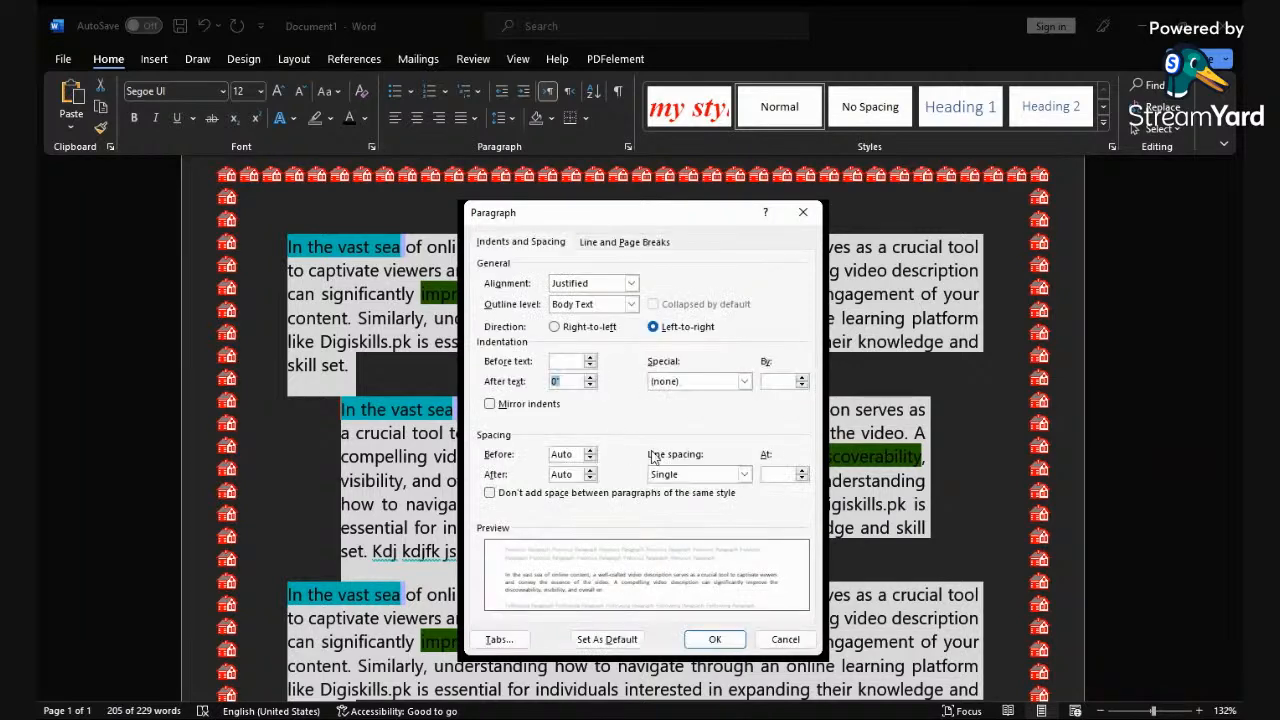
pyautogui.click(785, 639)
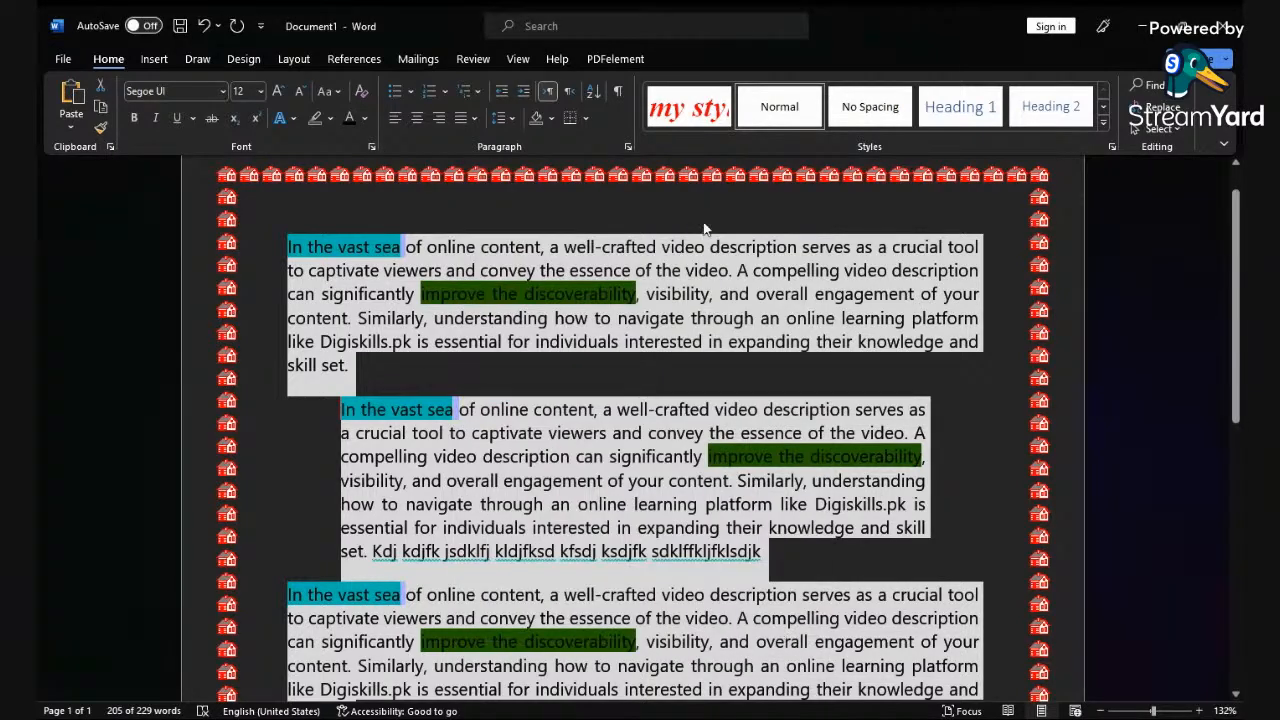
# Step: Set the spacing before and after the three selected paragraphs to 0 pt
pyautogui.click(628, 143)
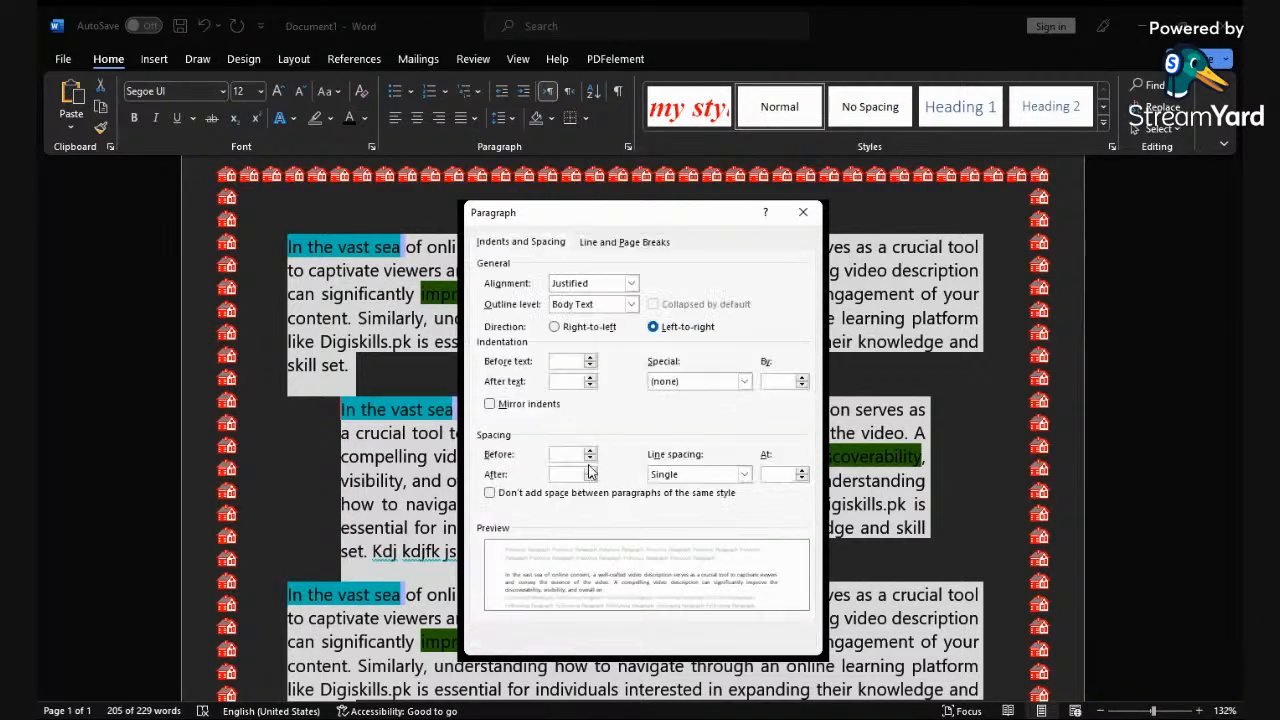
pyautogui.click(700, 627)
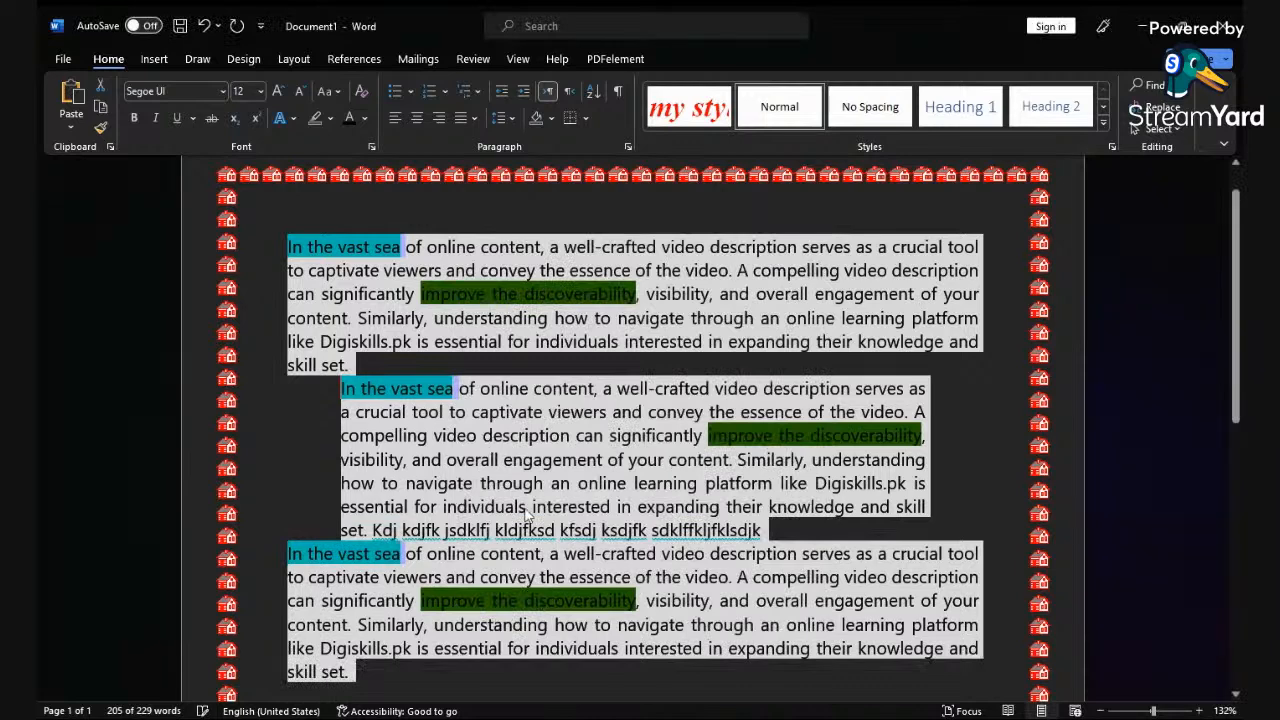
pyautogui.click(320, 363)
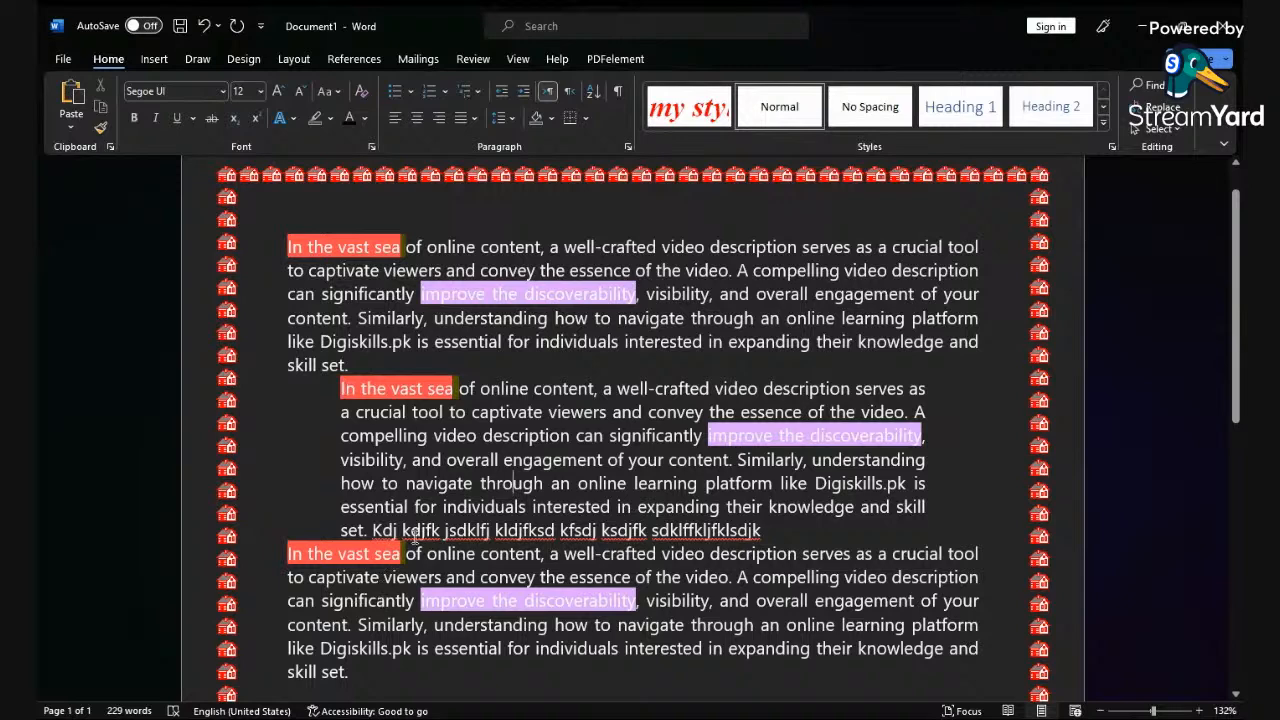
pyautogui.click(403, 460)
pyautogui.write(',')
pyautogui.moveTo(433, 436); pyautogui.dragTo(507, 460)
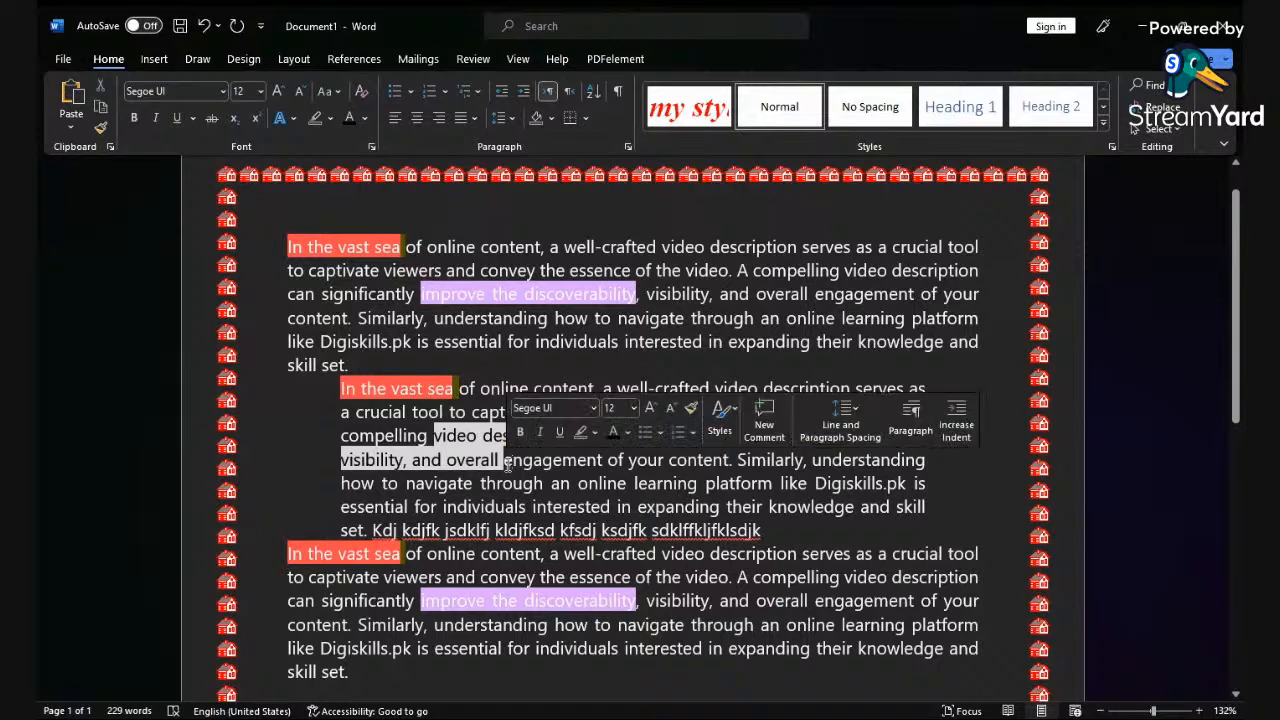
# Step: Set the middle paragraph's spacing to 12 pt before and 12 pt after
pyautogui.click(518, 459)
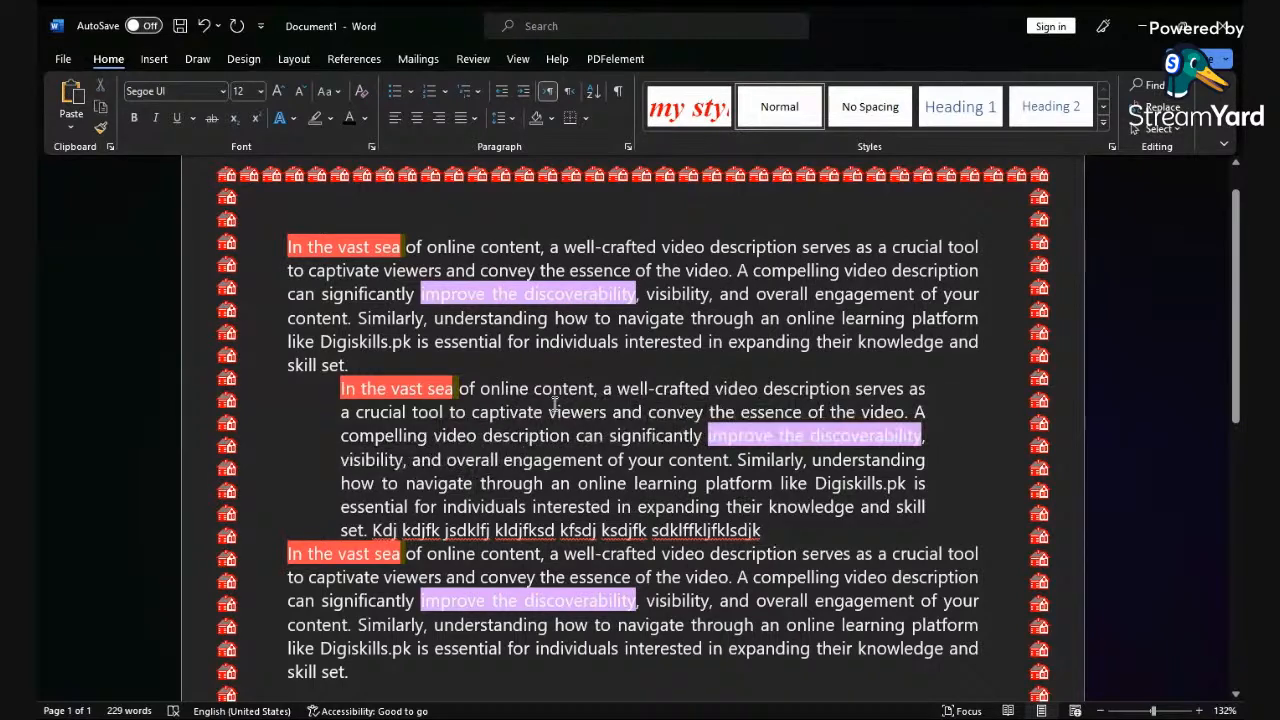
pyautogui.click(627, 147)
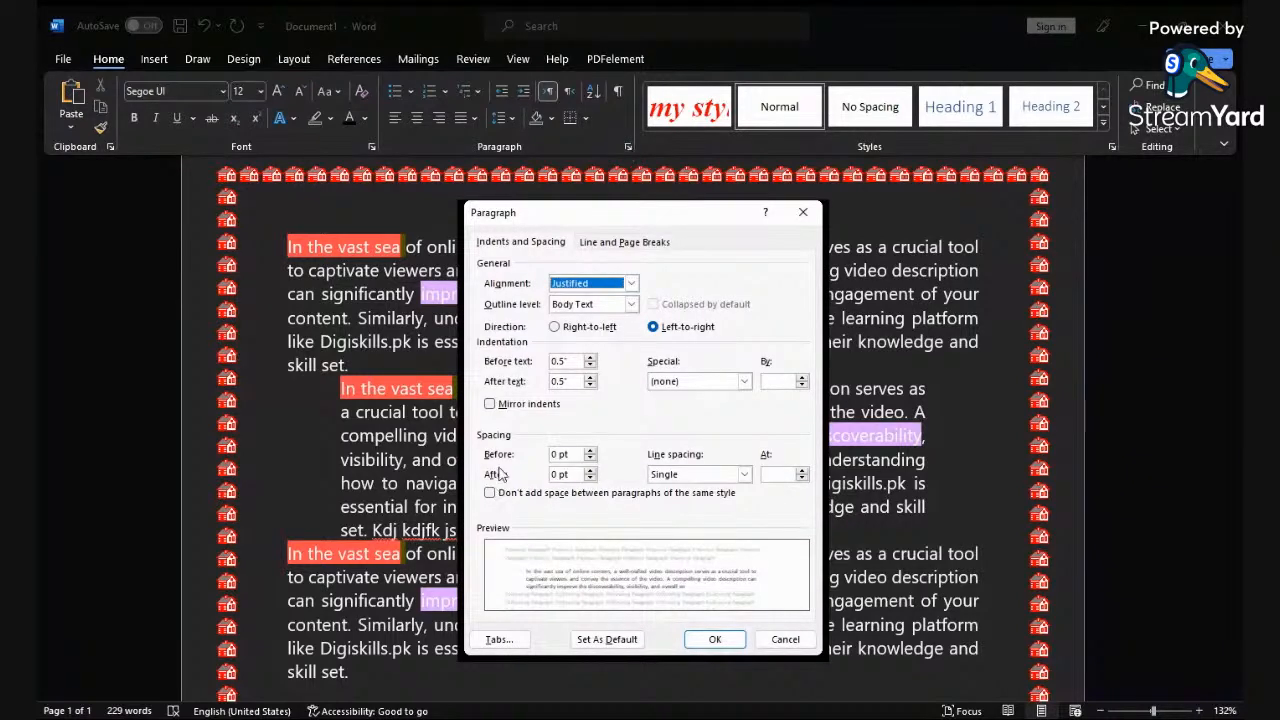
pyautogui.click(590, 450)
pyautogui.click(590, 450)
pyautogui.click(590, 450)
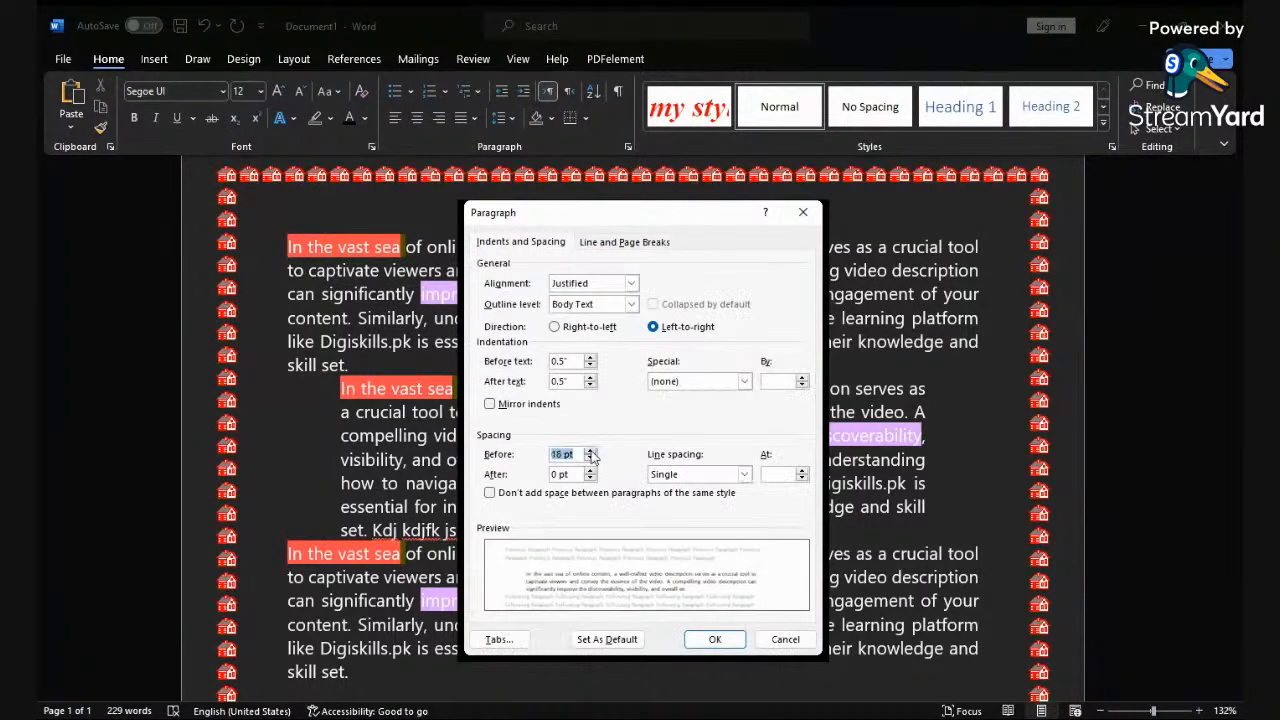
pyautogui.click(590, 459)
pyautogui.click(590, 469)
pyautogui.click(590, 469)
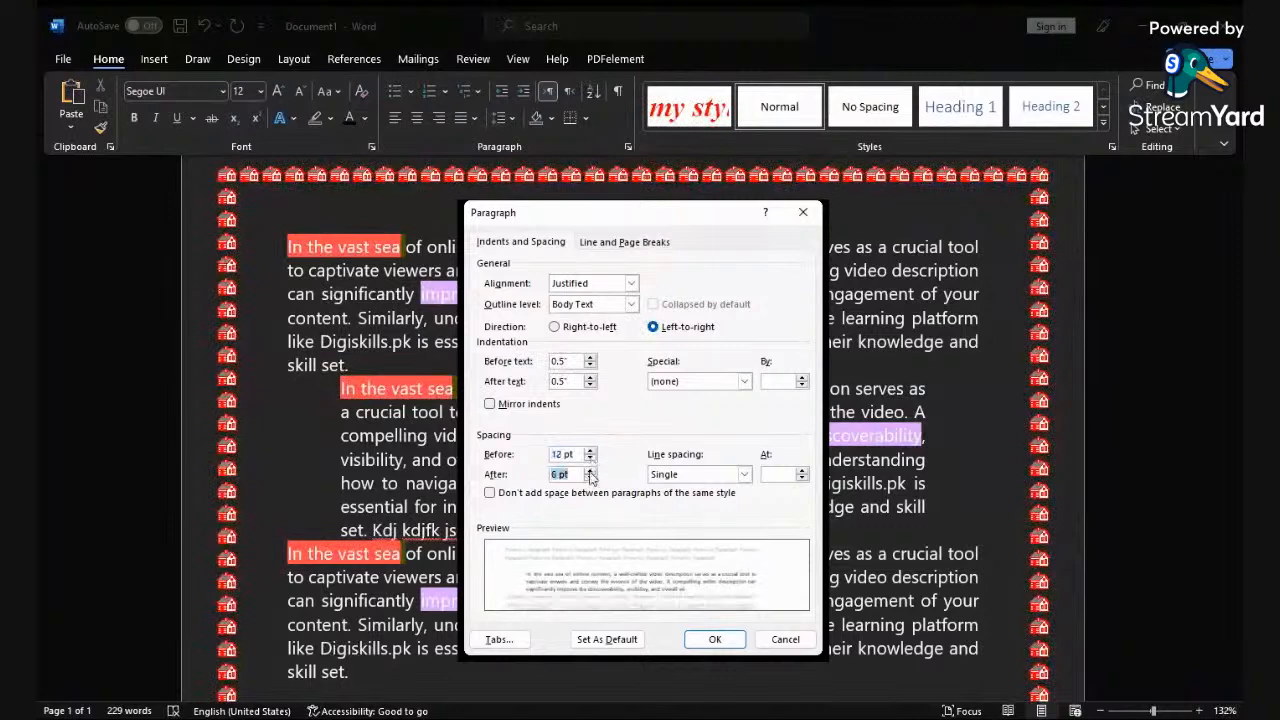
pyautogui.click(713, 640)
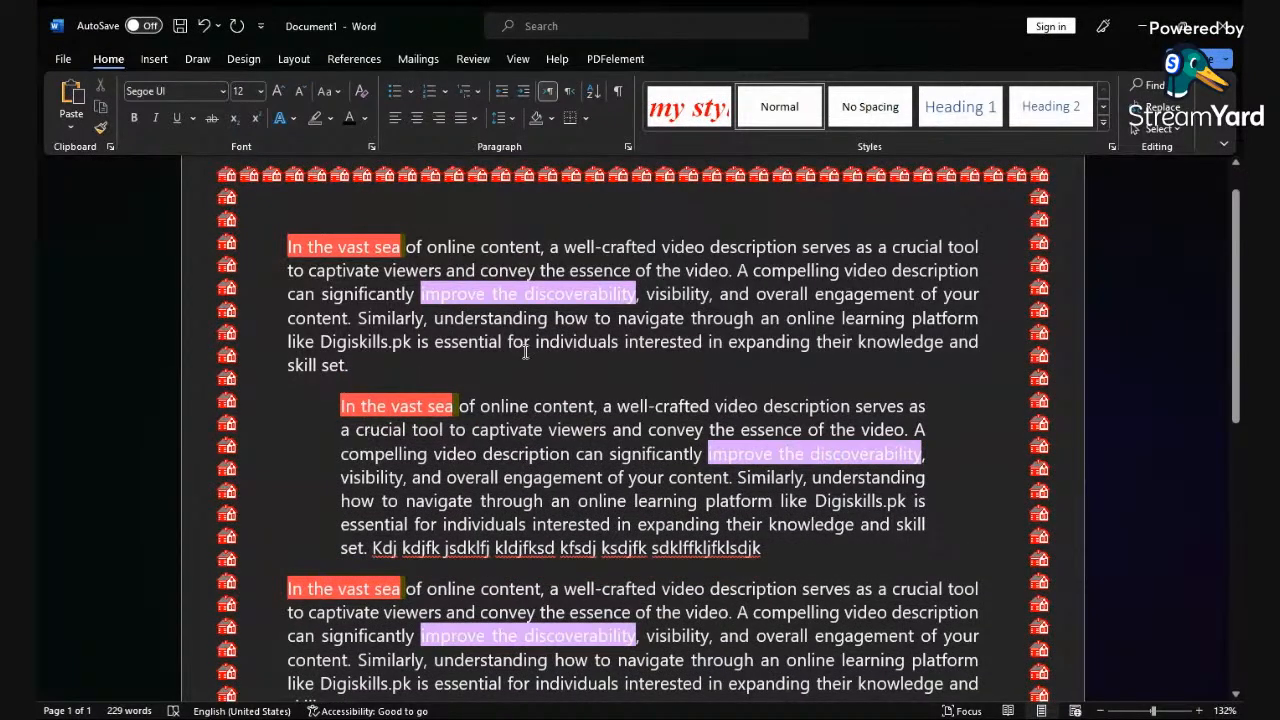
# Step: Review the middle paragraph's line spacing setting and its line and page break options without changing them
pyautogui.click(628, 147)
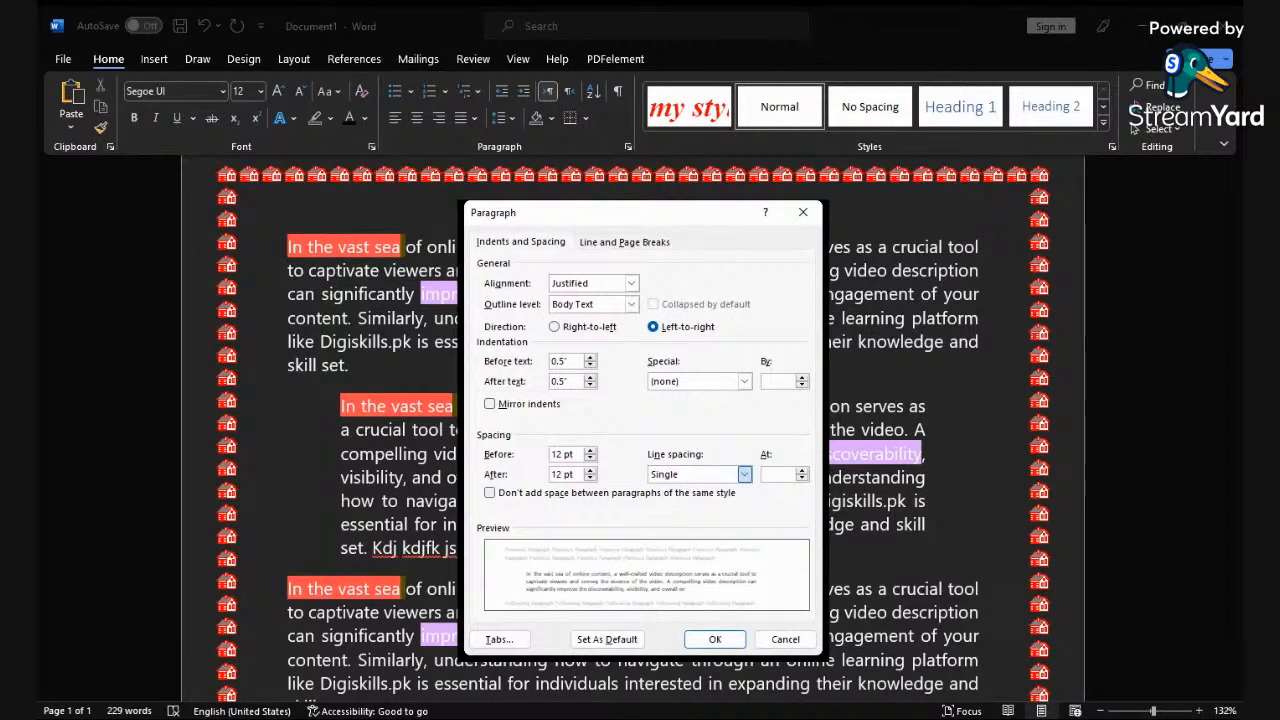
pyautogui.click(685, 476)
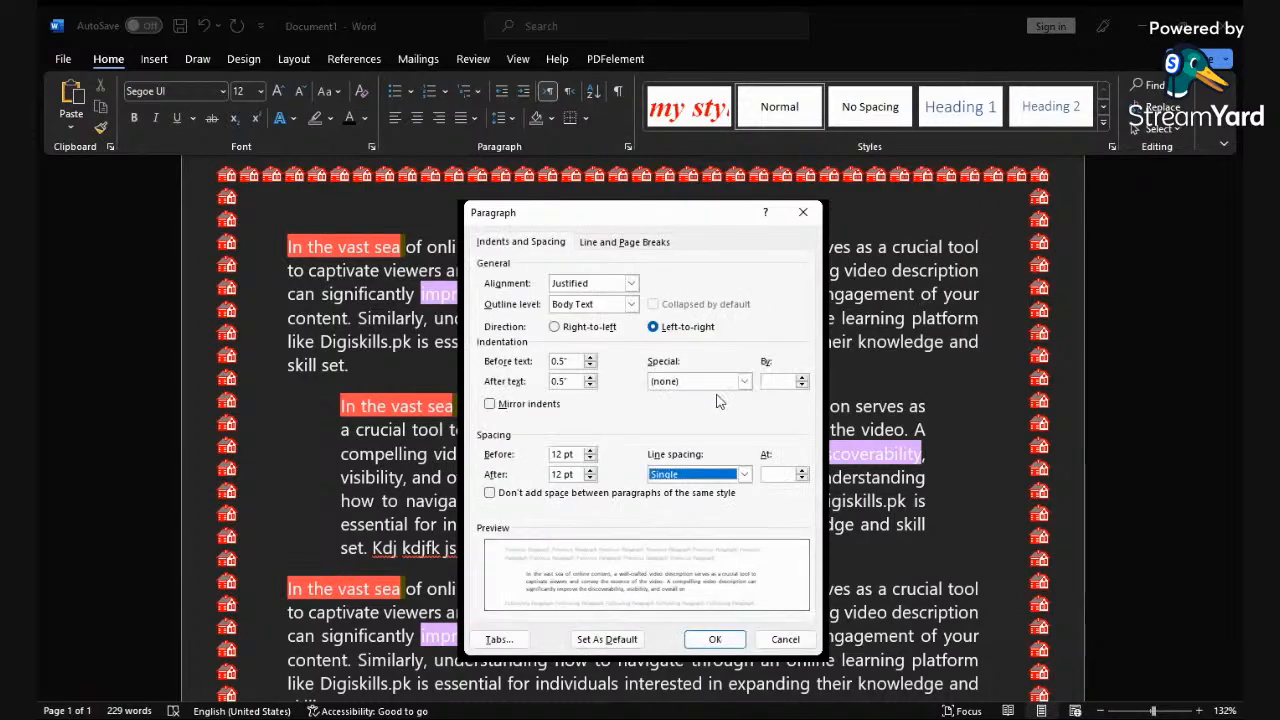
pyautogui.click(627, 245)
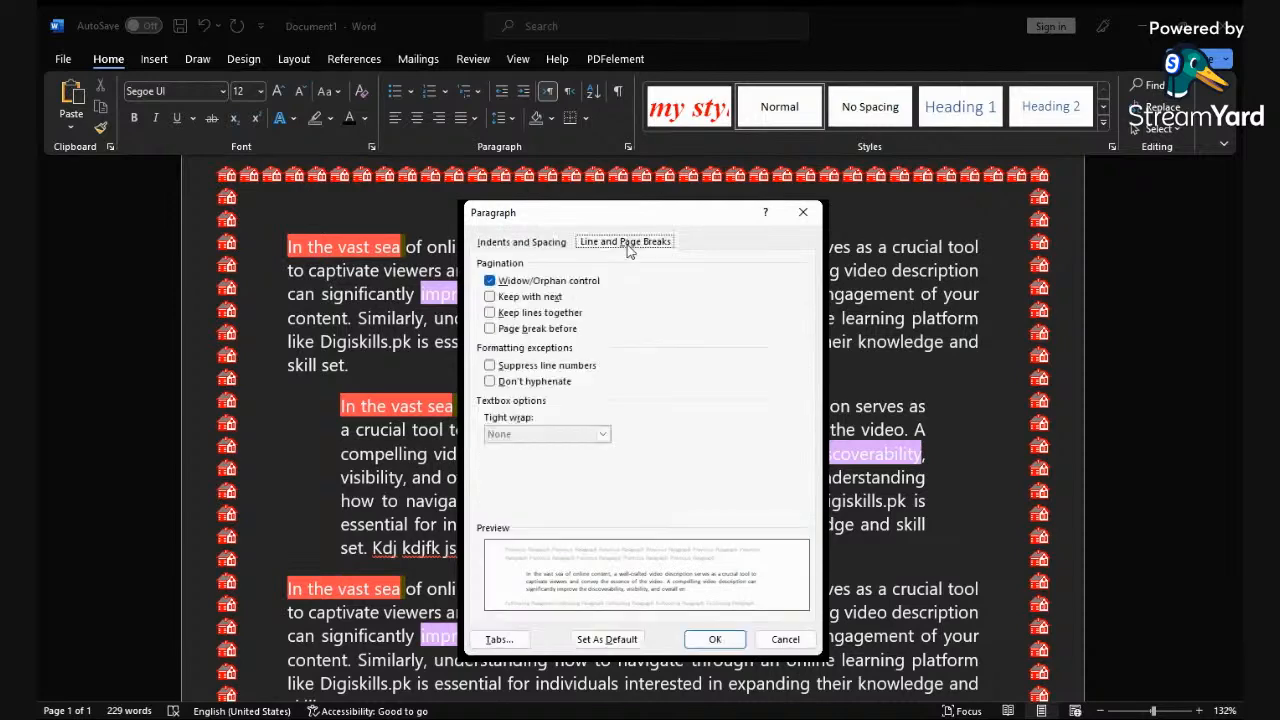
pyautogui.click(524, 246)
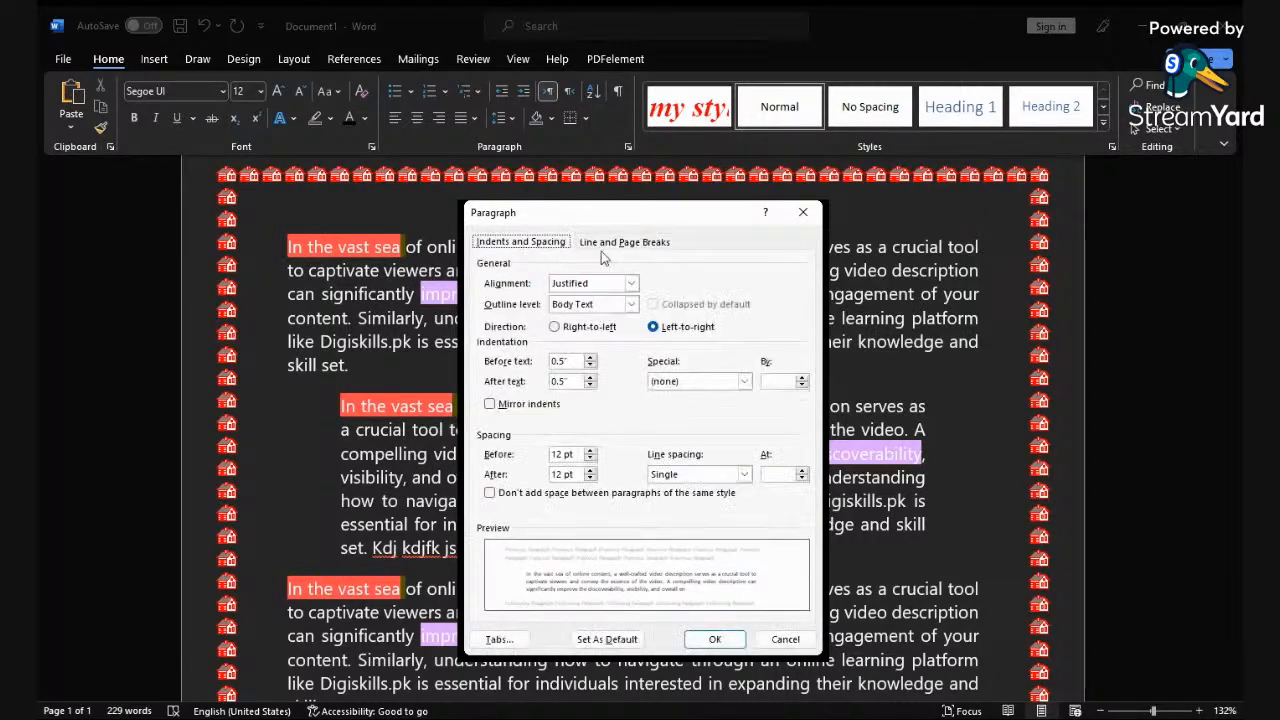
pyautogui.click(775, 639)
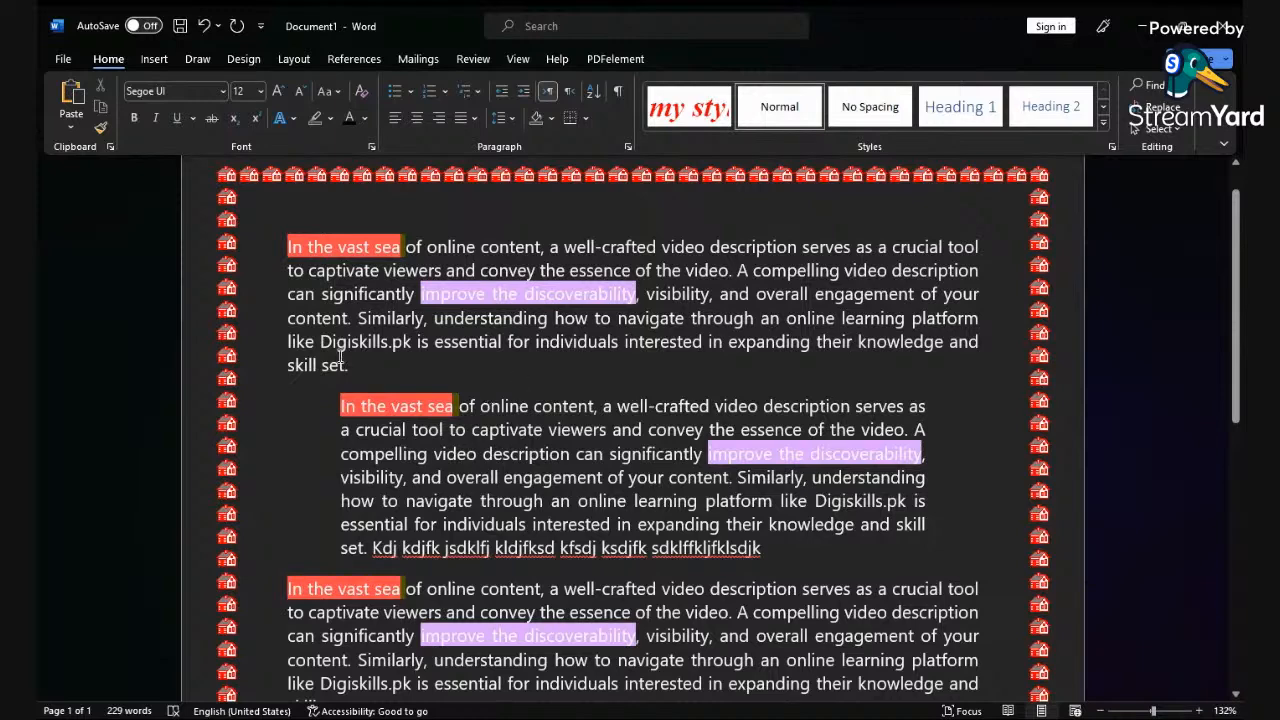
# Step: Search the document for "digiskills" and look over the matches in the three paragraphs
pyautogui.moveTo(321, 342); pyautogui.dragTo(386, 346)
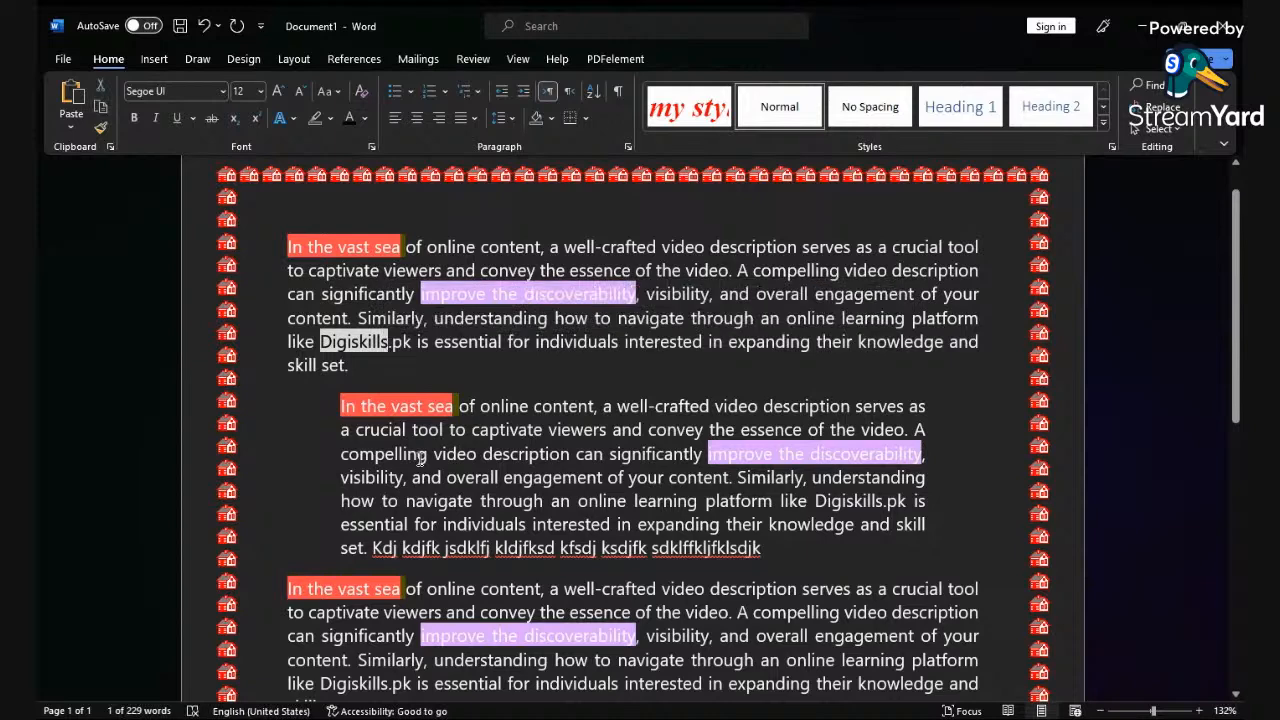
pyautogui.click(479, 480)
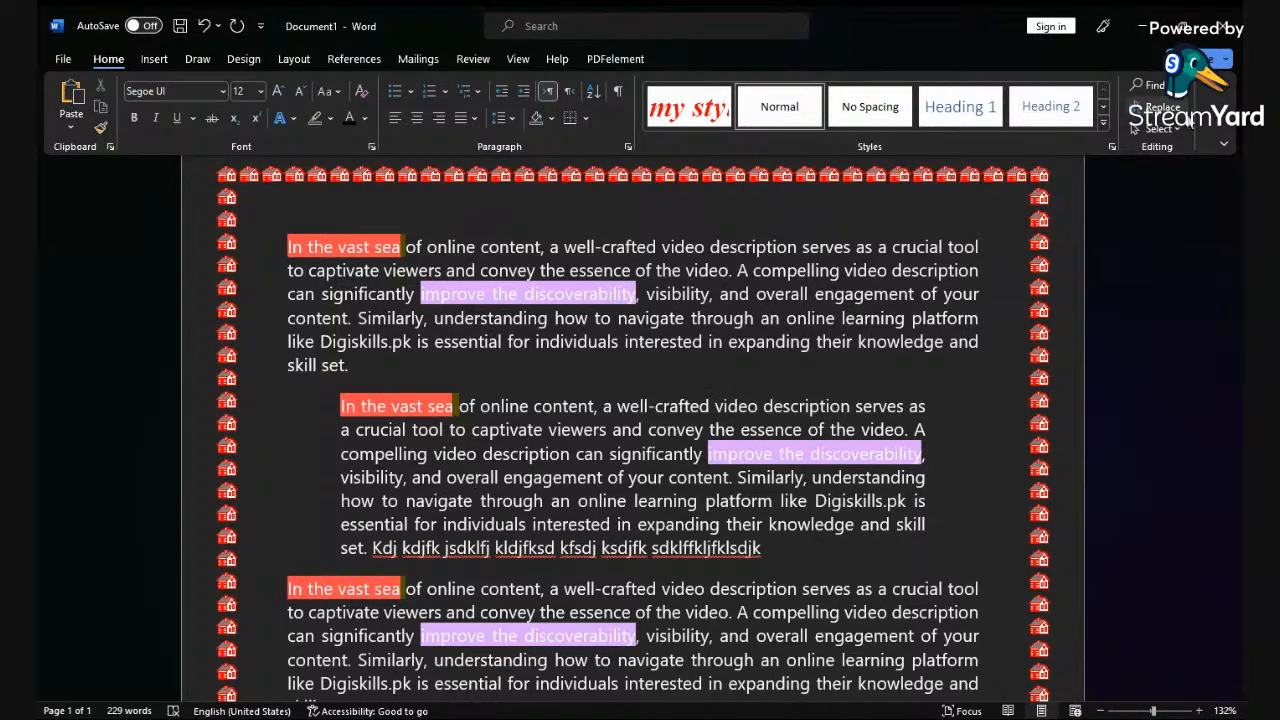
pyautogui.click(1168, 85)
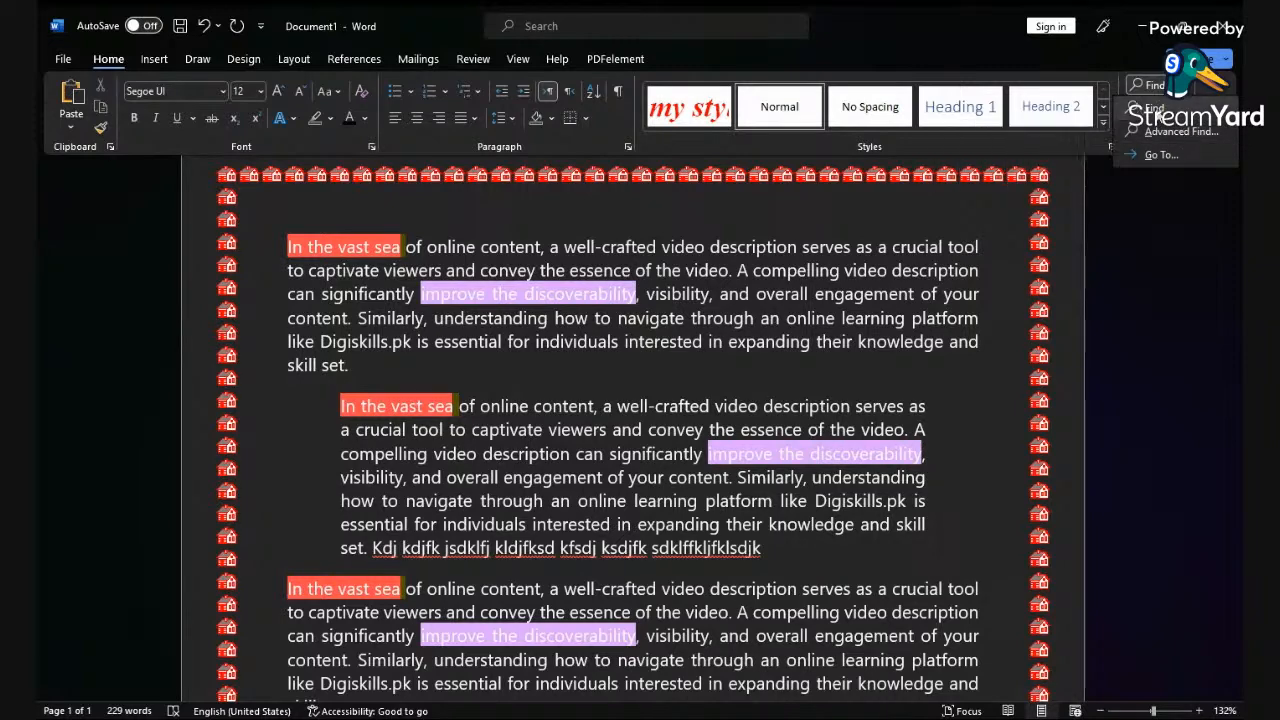
pyautogui.click(1152, 108)
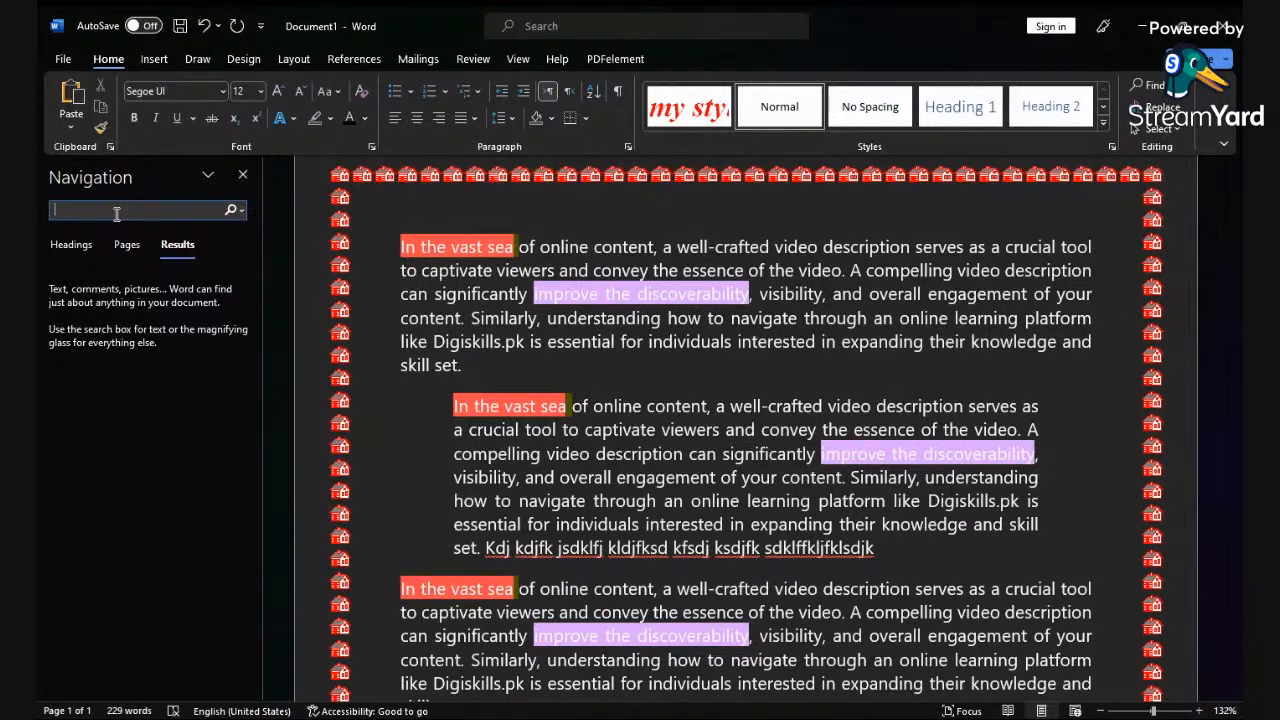
pyautogui.write('digiskills')
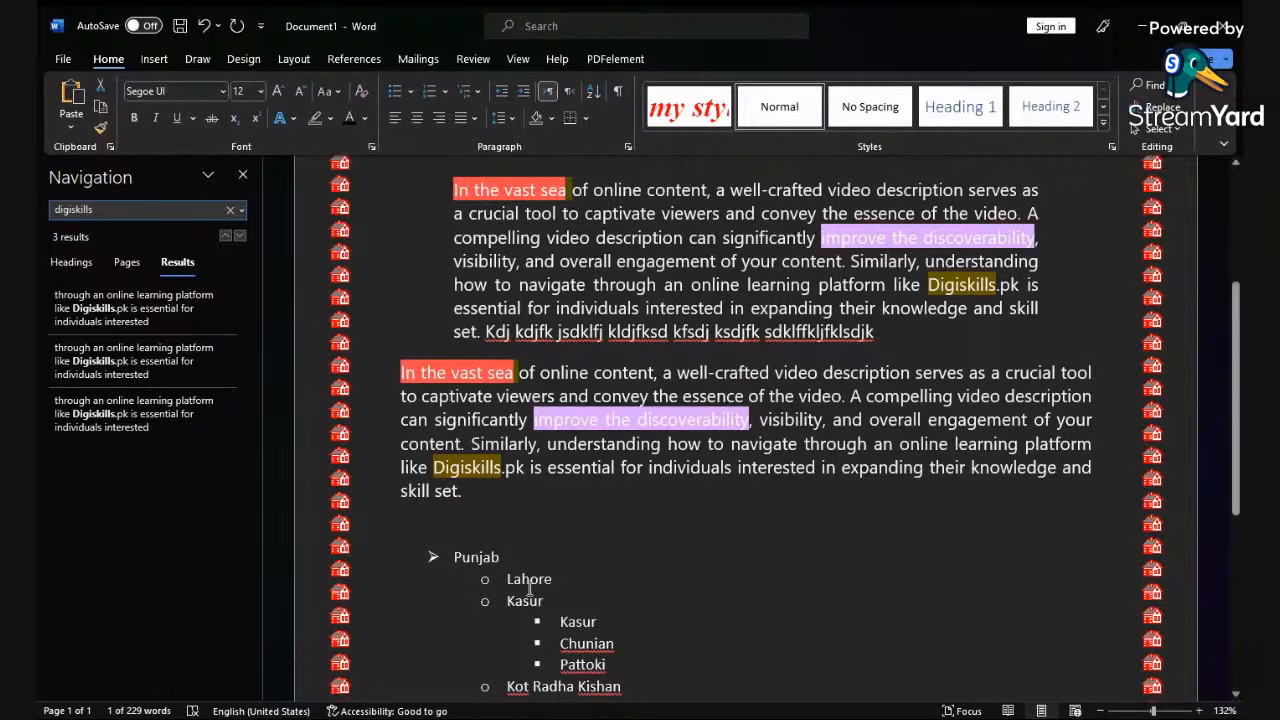
pyautogui.scroll(3, 465, 478)
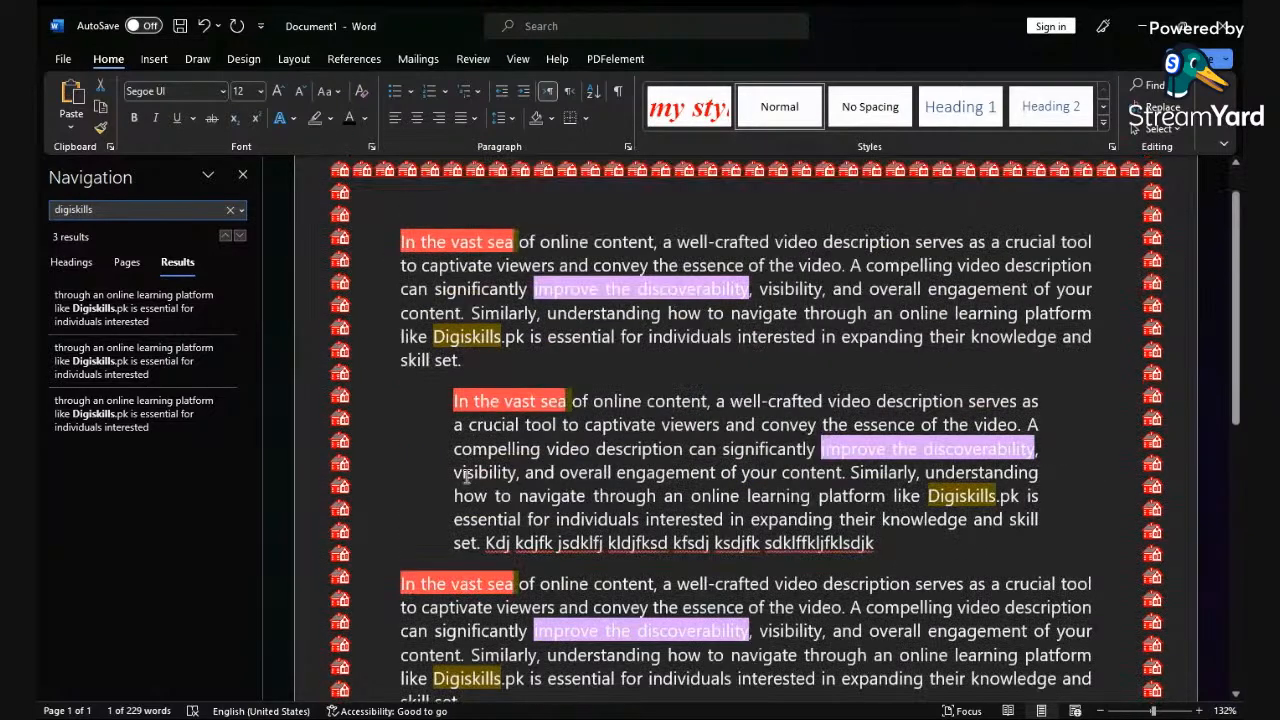
# Step: Look over the "digiskills" matches and close the search, reopening it once before dismissing it again
pyautogui.scroll(1, 970, 497)
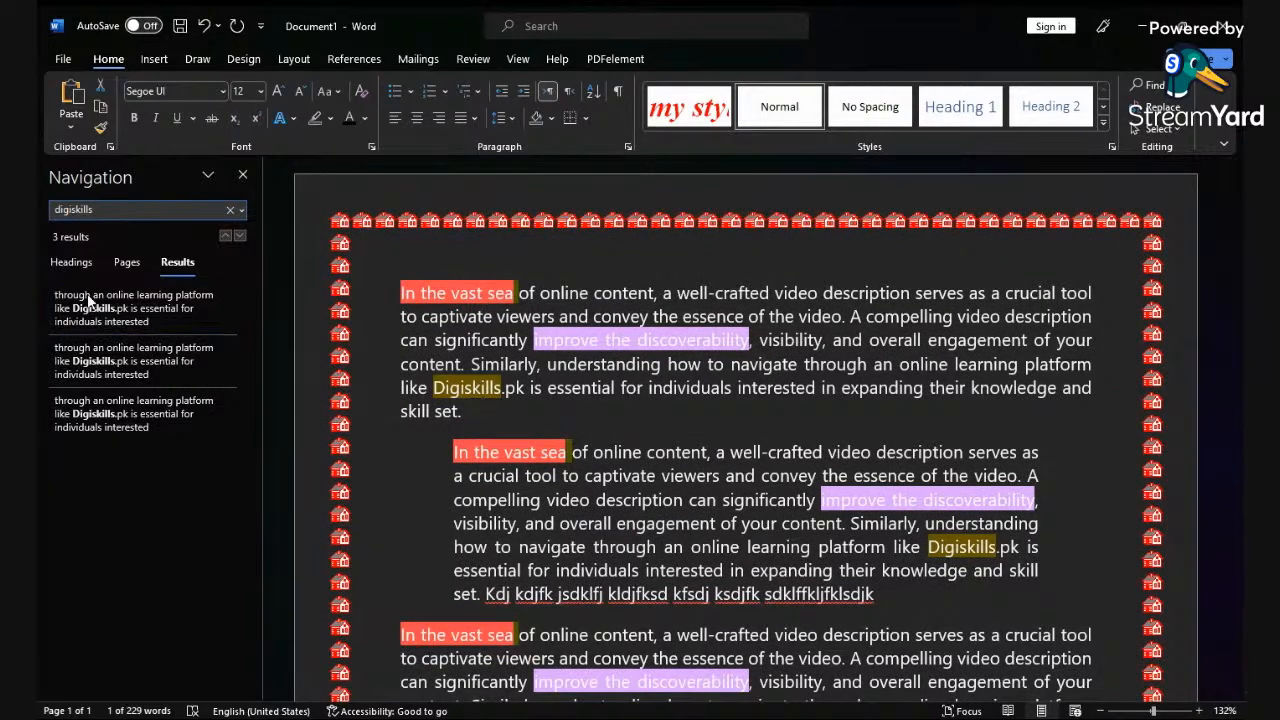
pyautogui.scroll(-1, 968, 676)
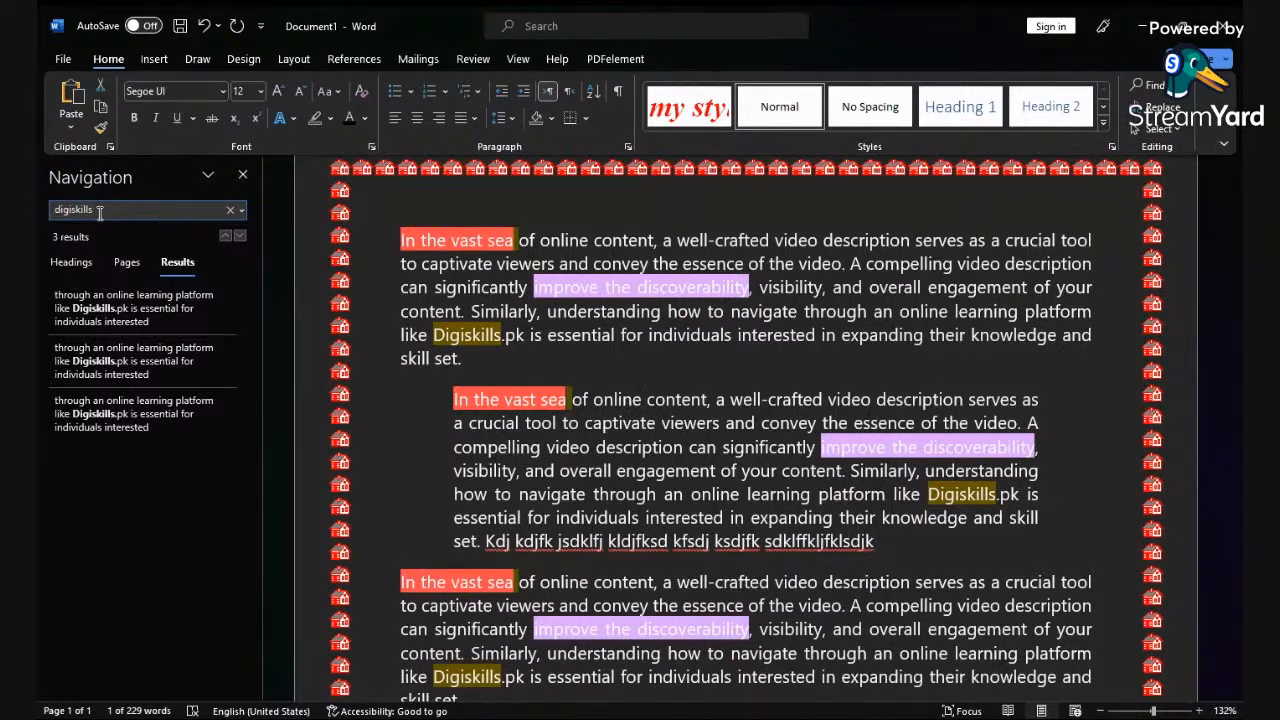
pyautogui.click(241, 174)
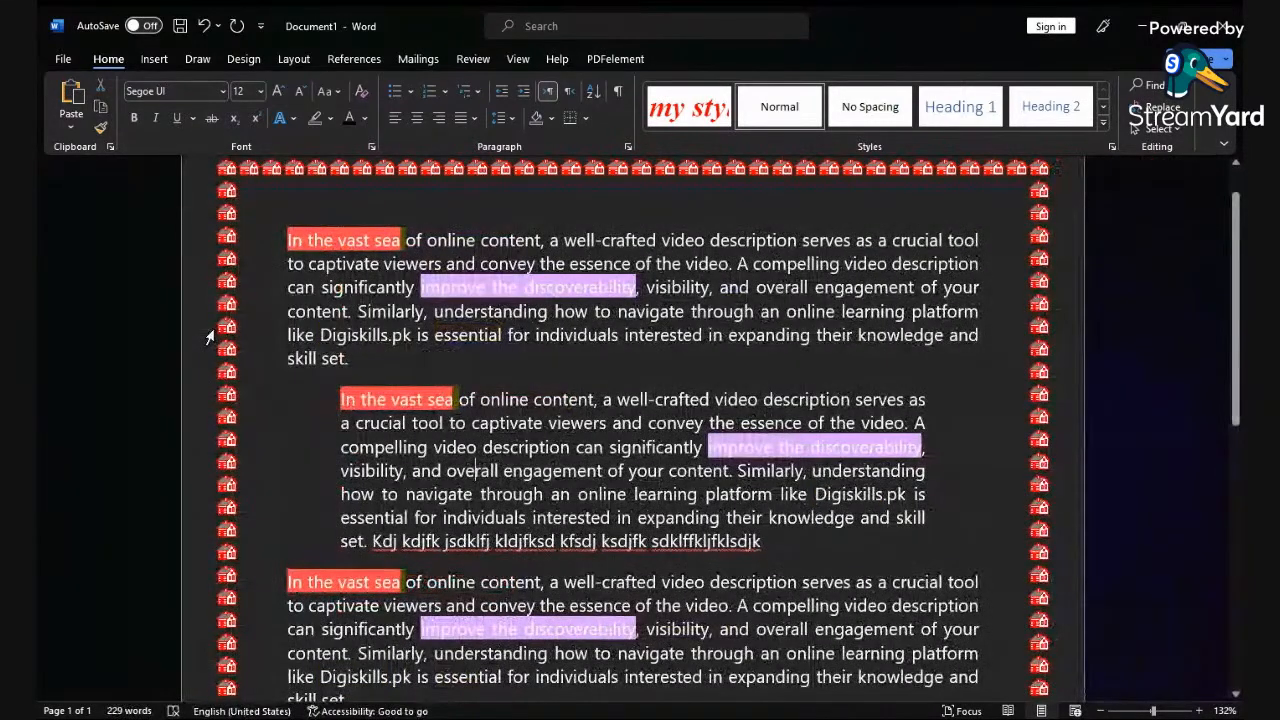
pyautogui.hotkey('ctrl', 'f')
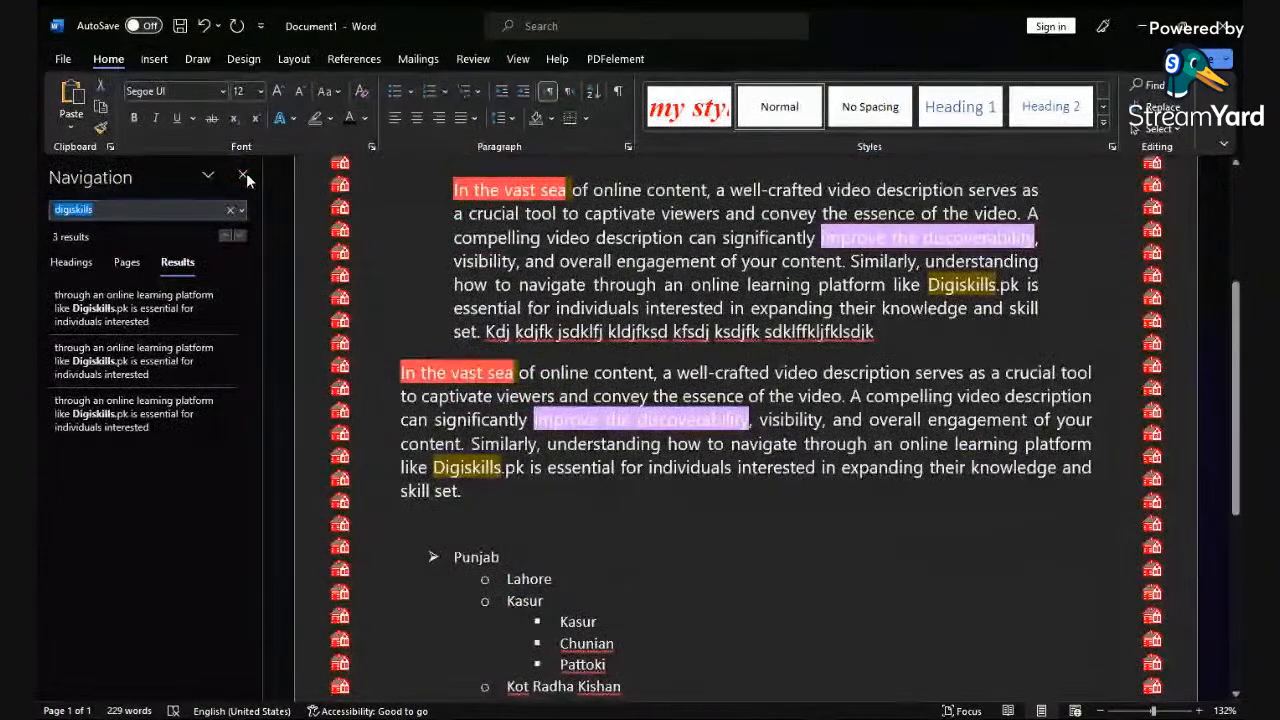
pyautogui.click(245, 175)
pyautogui.scroll(2, 1022, 411)
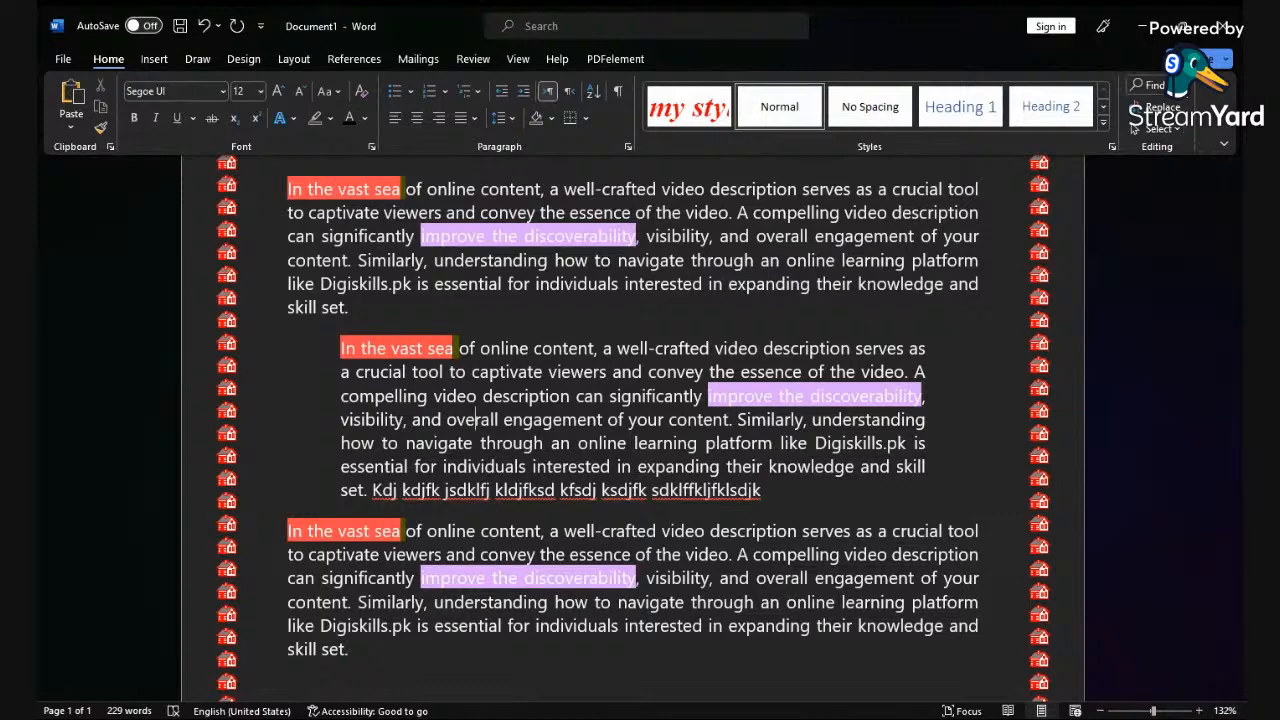
# Step: Step through the occurrences of "Digiskills" in the three paragraphs one by one with Advanced Find
pyautogui.click(1180, 86)
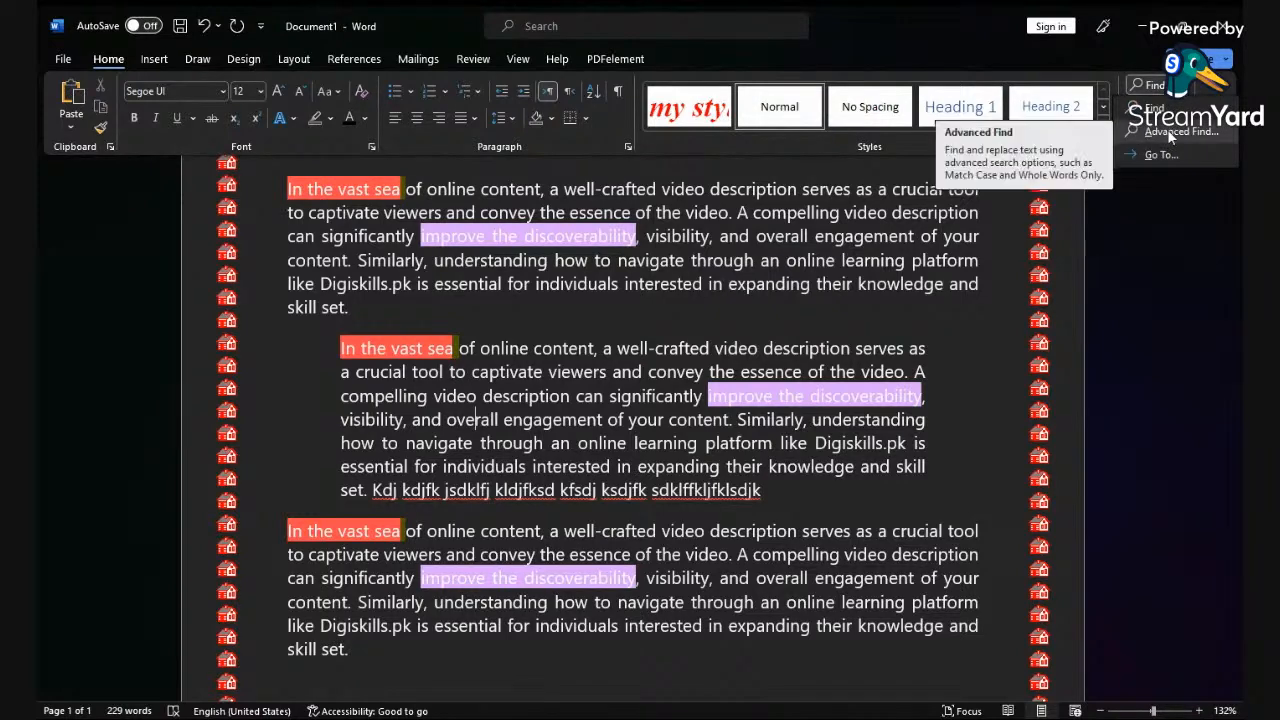
pyautogui.click(1167, 129)
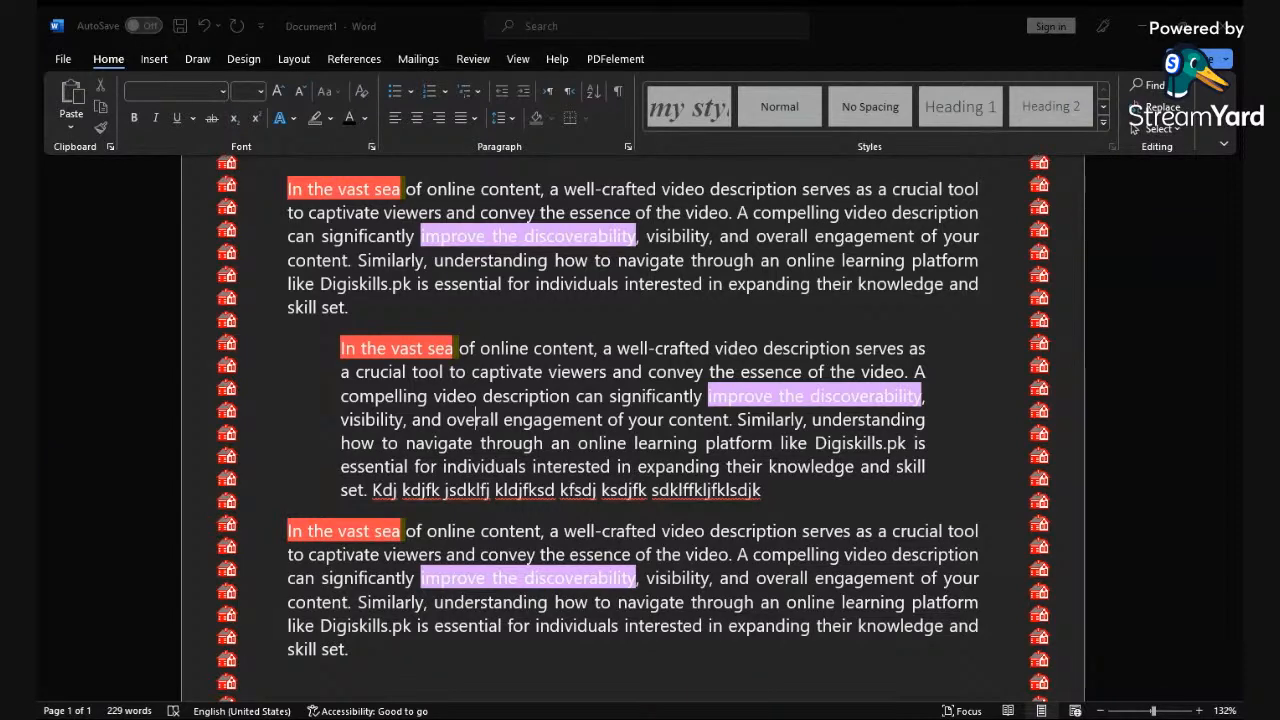
pyautogui.click(1160, 85)
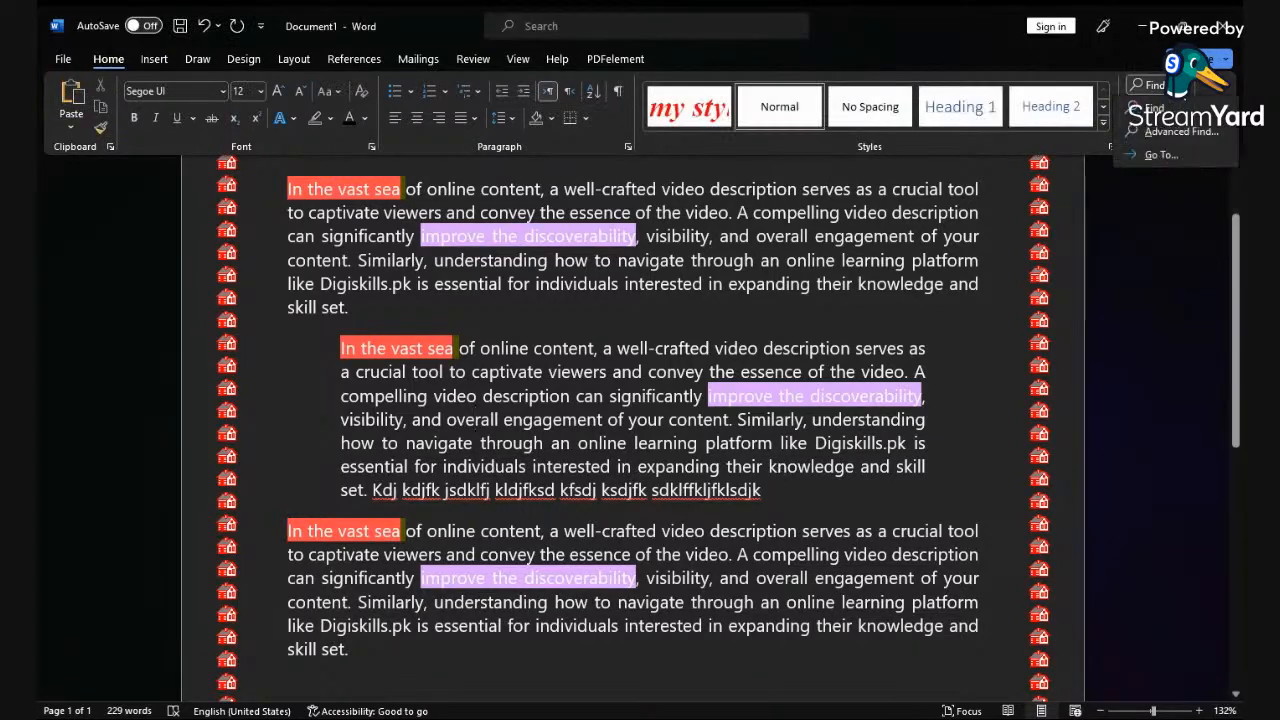
pyautogui.click(1168, 131)
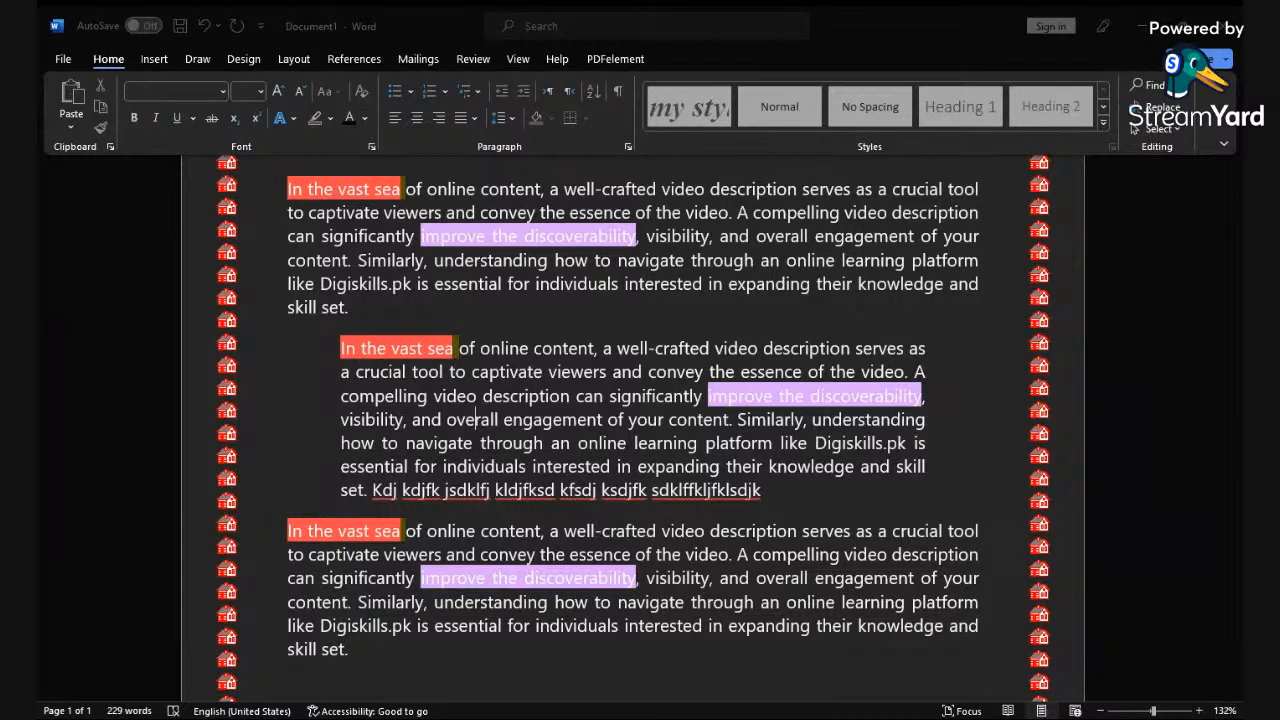
pyautogui.press('Return')
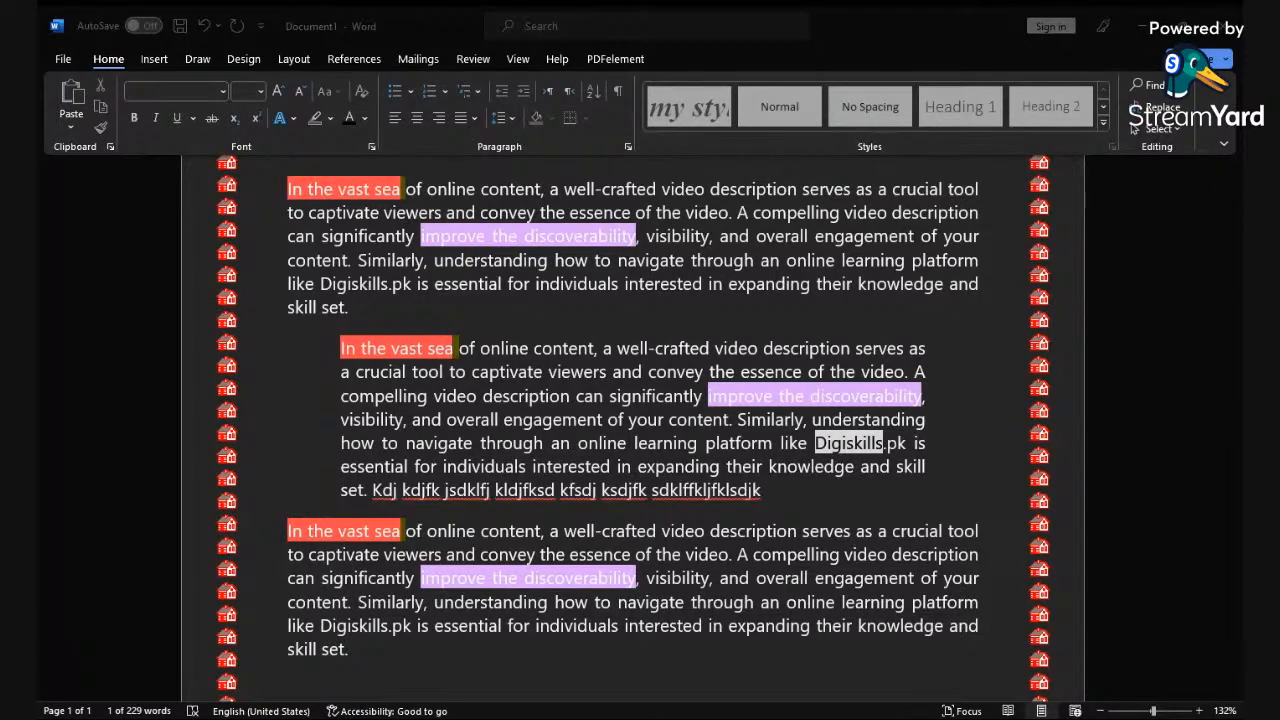
pyautogui.press('Return')
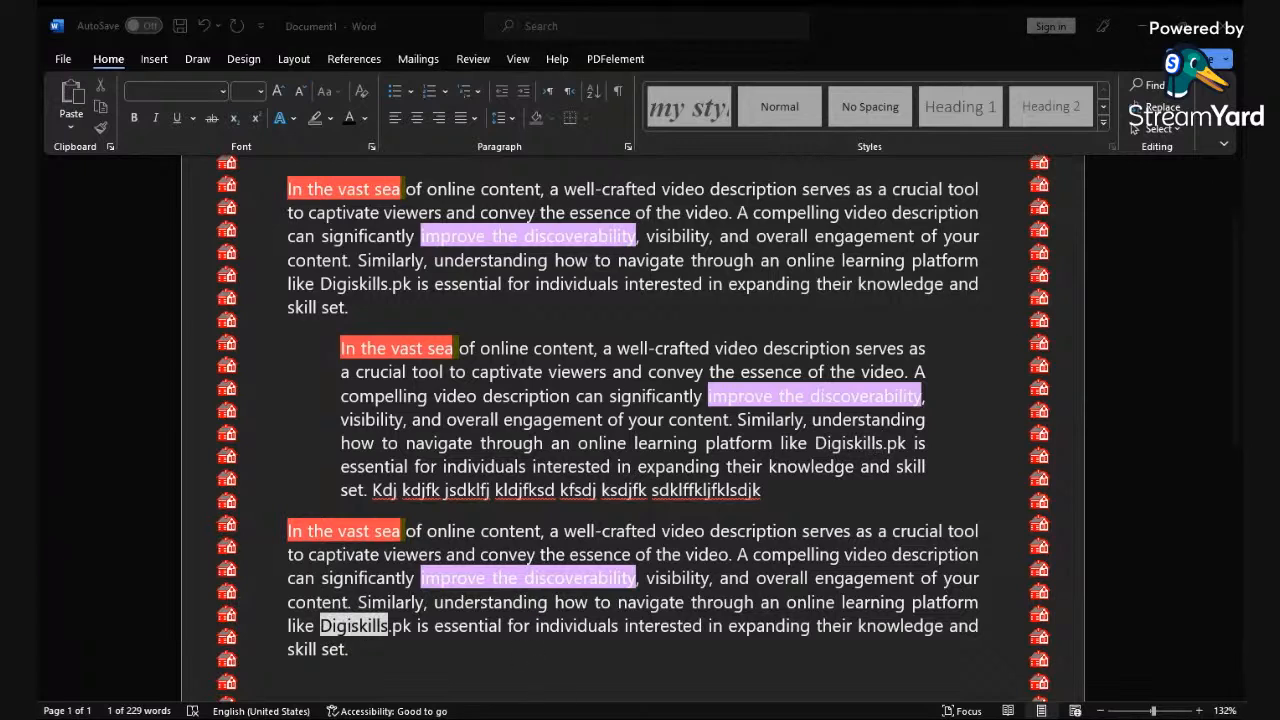
pyautogui.press('Return')
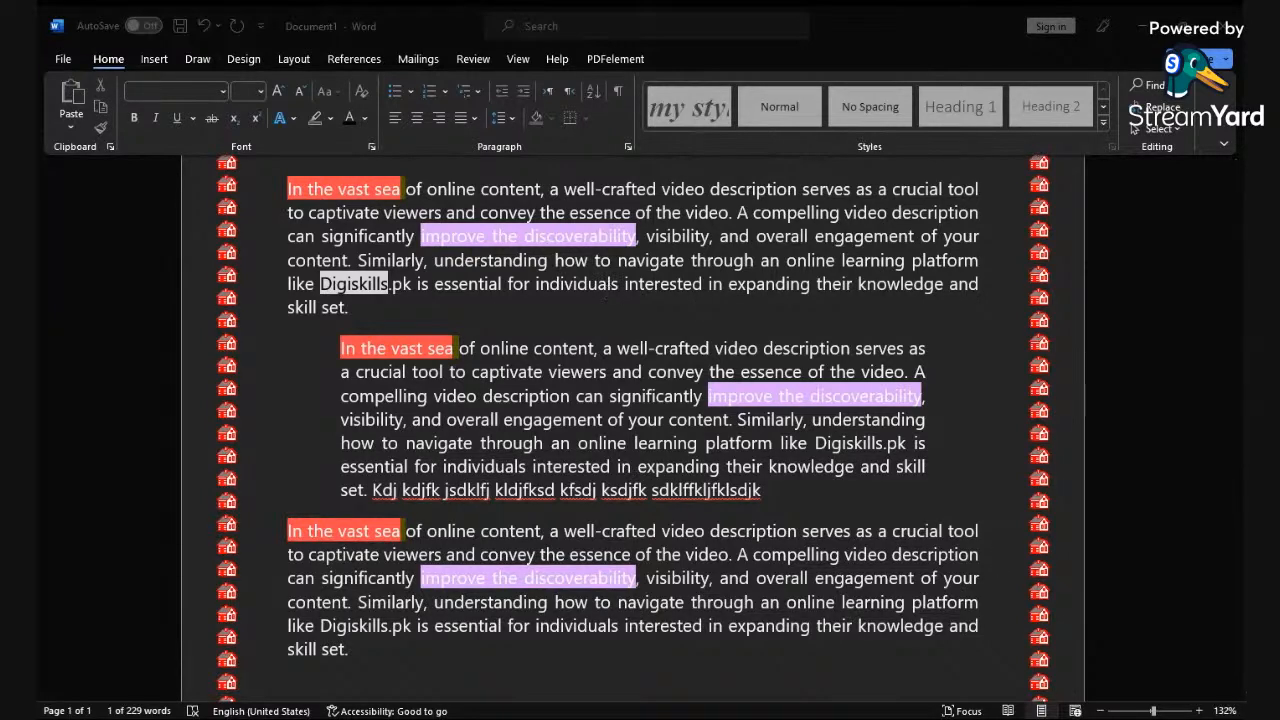
pyautogui.press('Return')
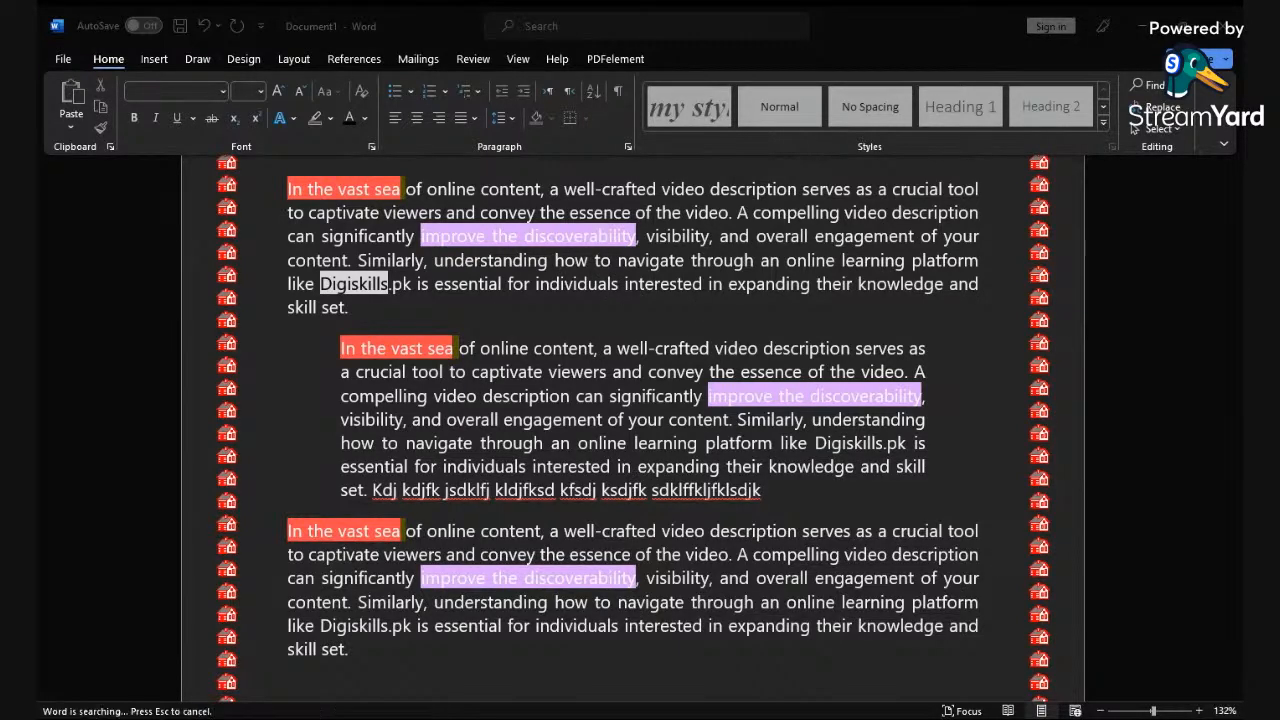
# Step: Replace all occurrences of "Digiskills" with "Pakistan" throughout the document
pyautogui.scroll(-3, 475, 191)
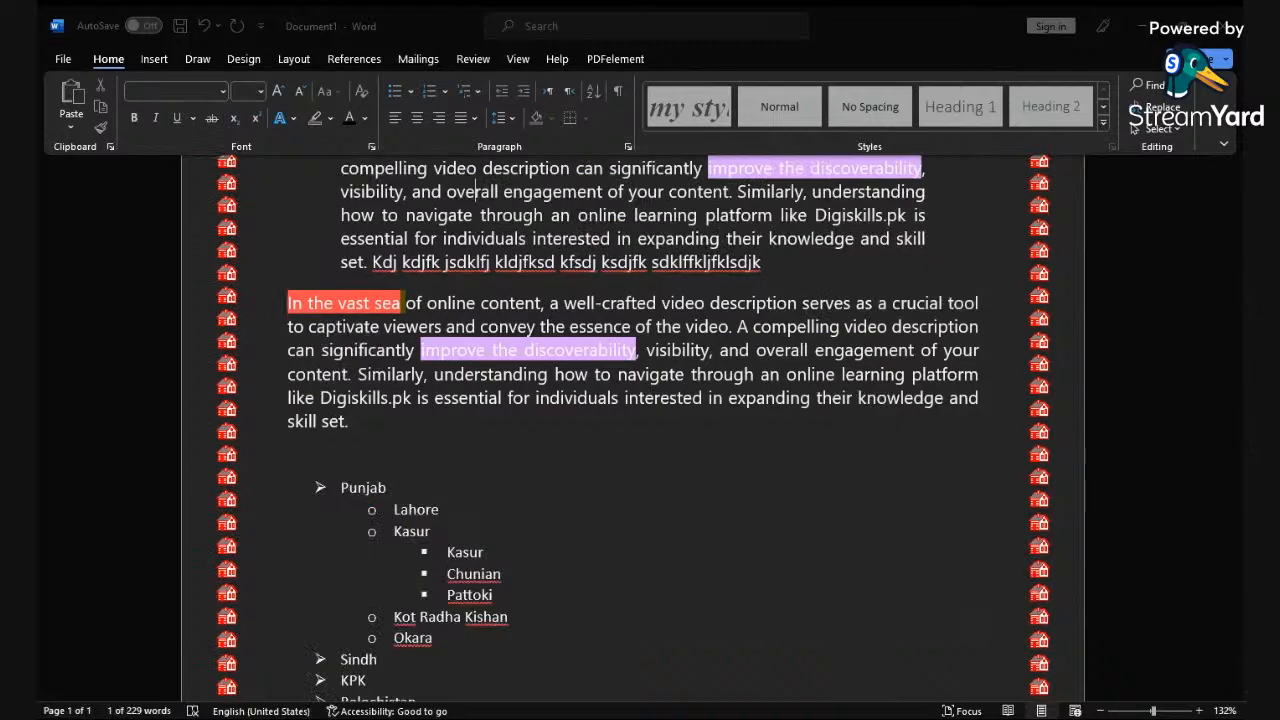
pyautogui.doubleClick(848, 217)
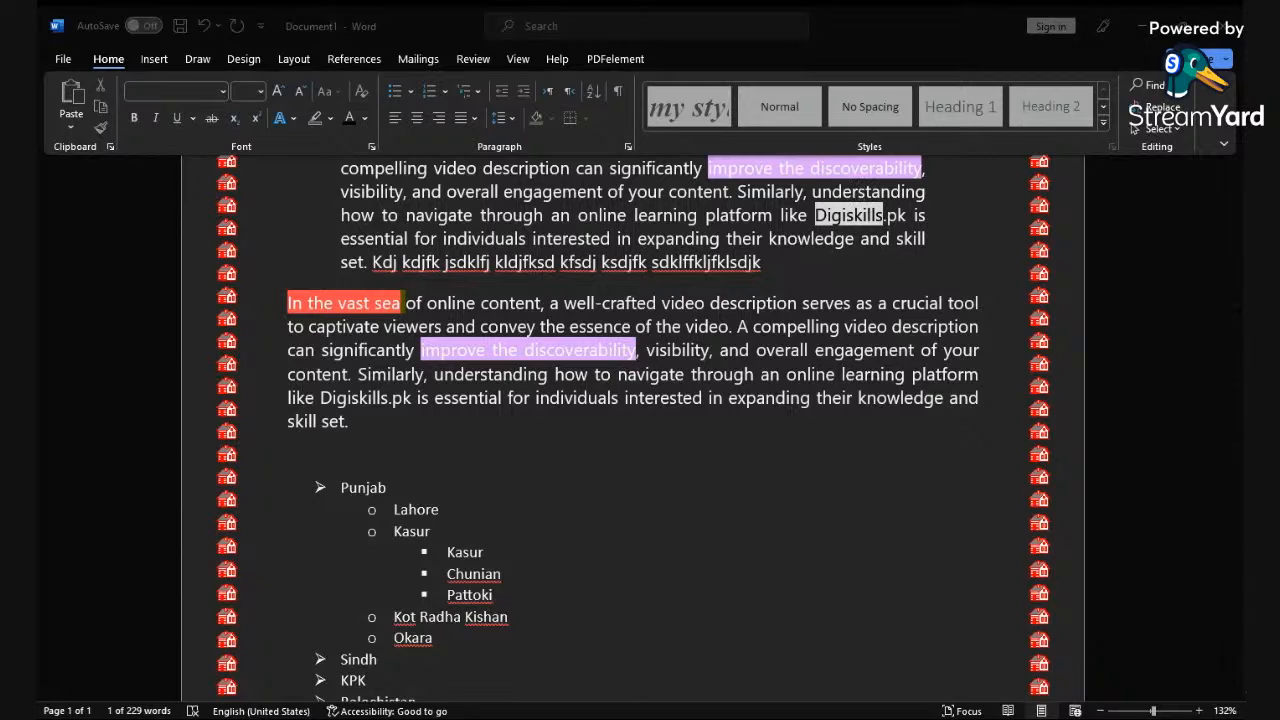
pyautogui.hotkey('alt', 'a')
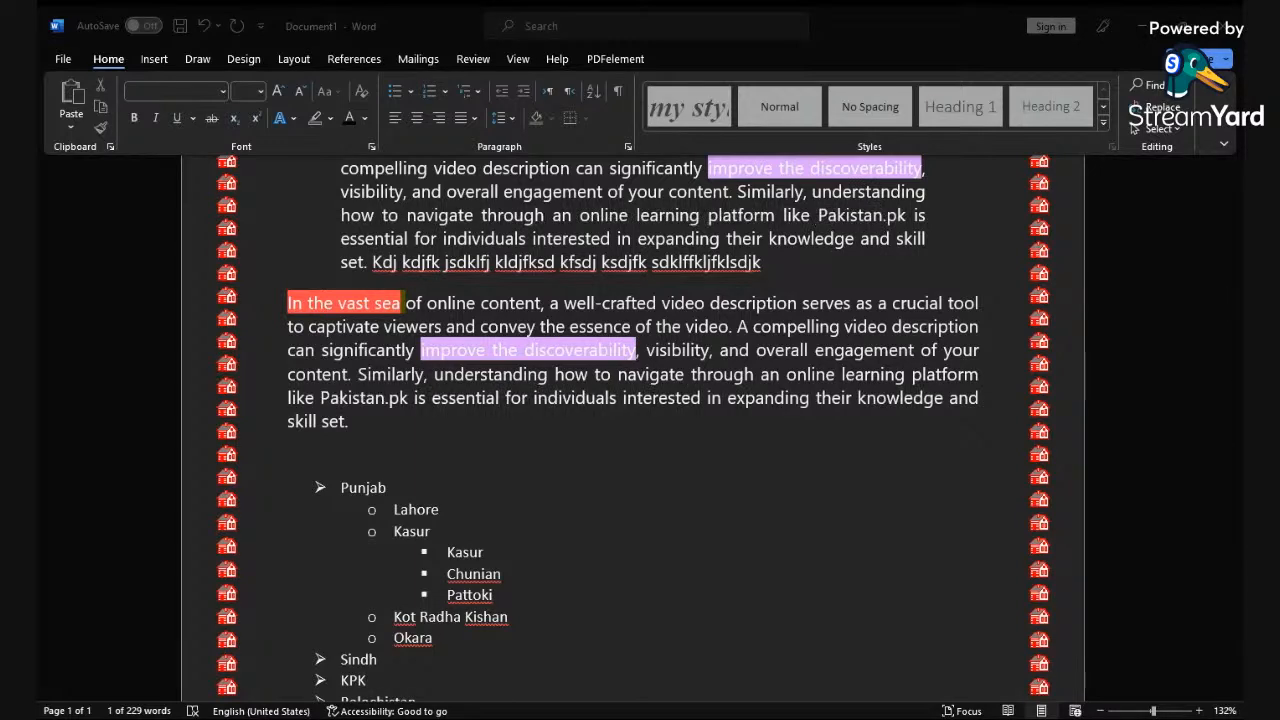
pyautogui.press('Return')
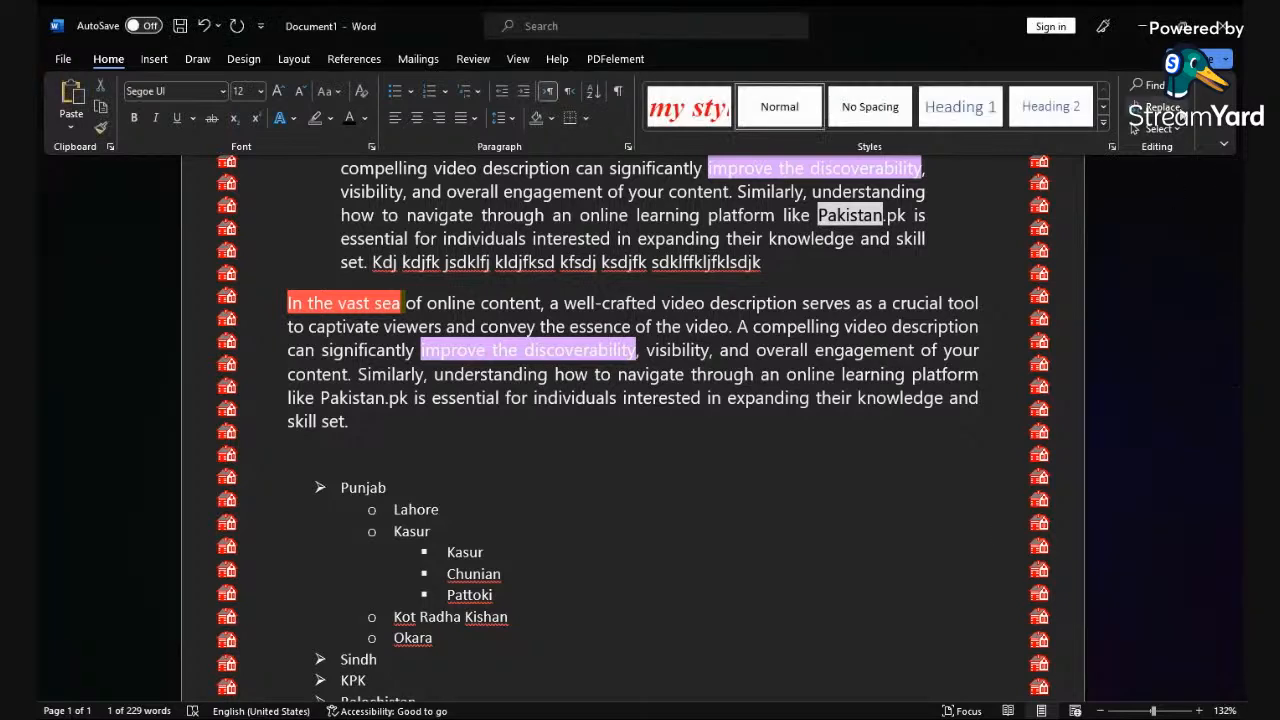
# Step: Use Go To to jump to the second line of the third paragraph and look over the replaced text
pyautogui.click(1168, 85)
pyautogui.click(1161, 153)
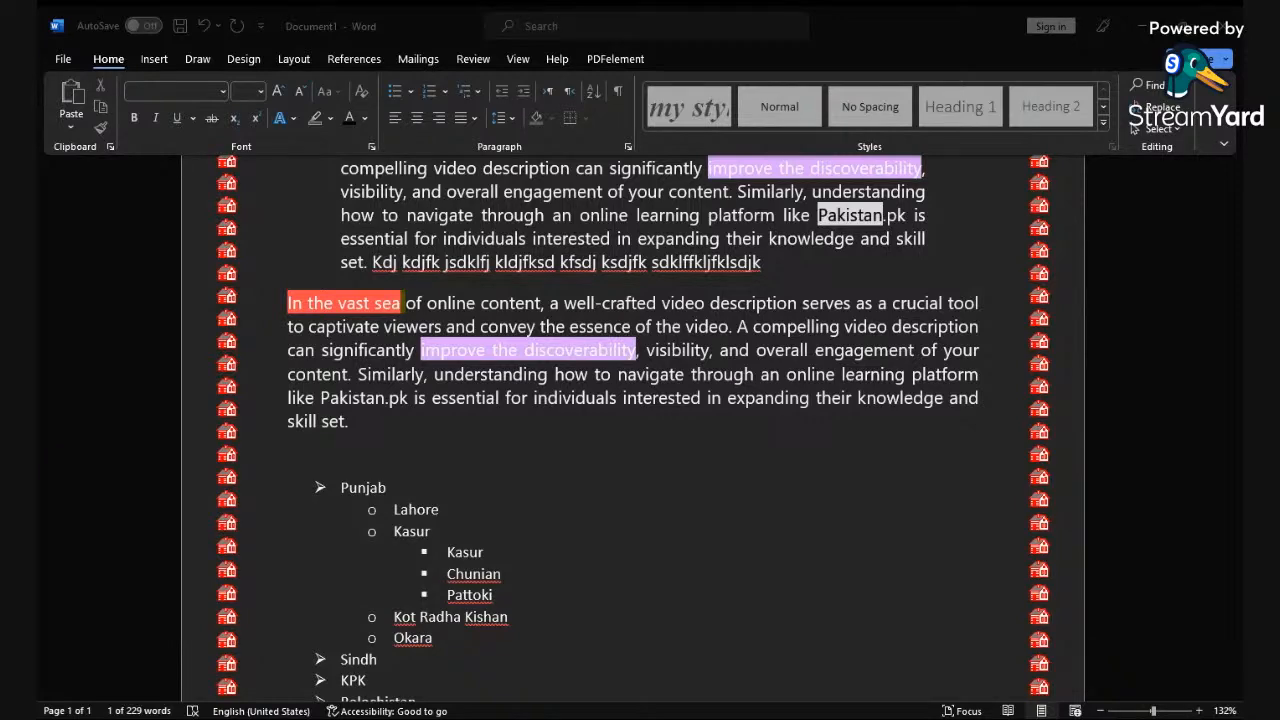
pyautogui.press('Return')
pyautogui.click(853, 518)
pyautogui.scroll(5, 952, 403)
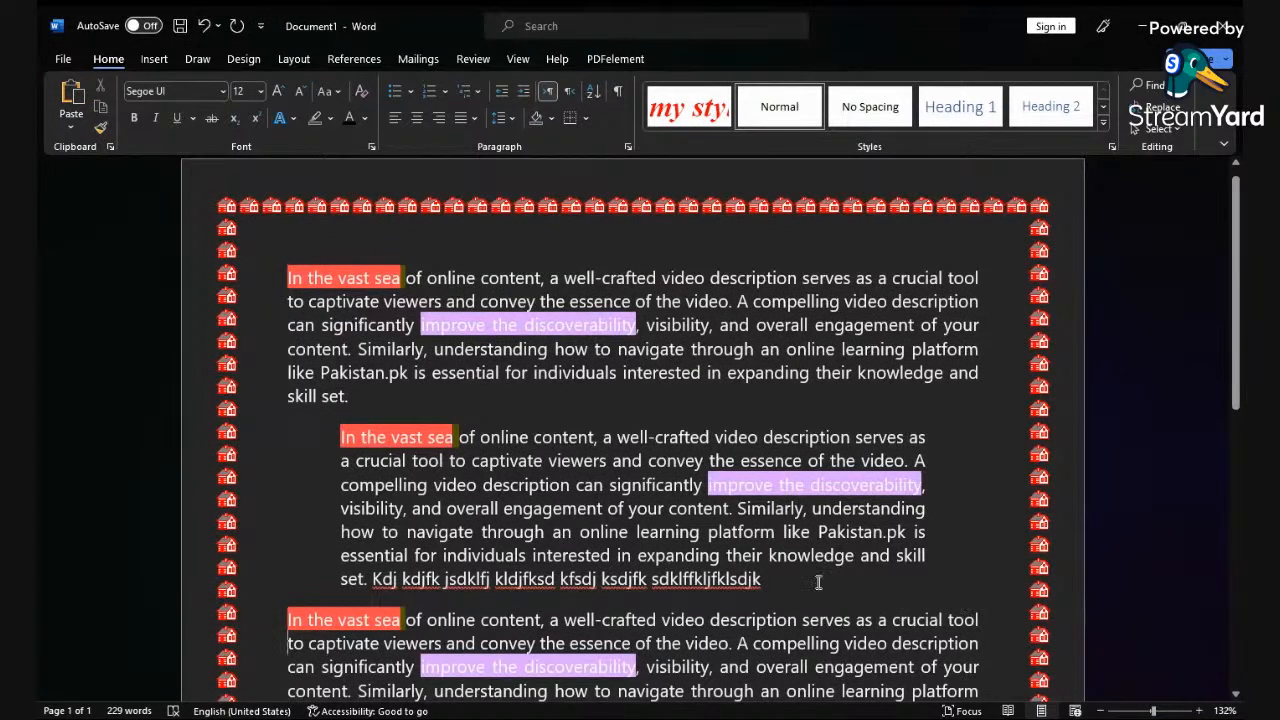
pyautogui.scroll(-3, 370, 591)
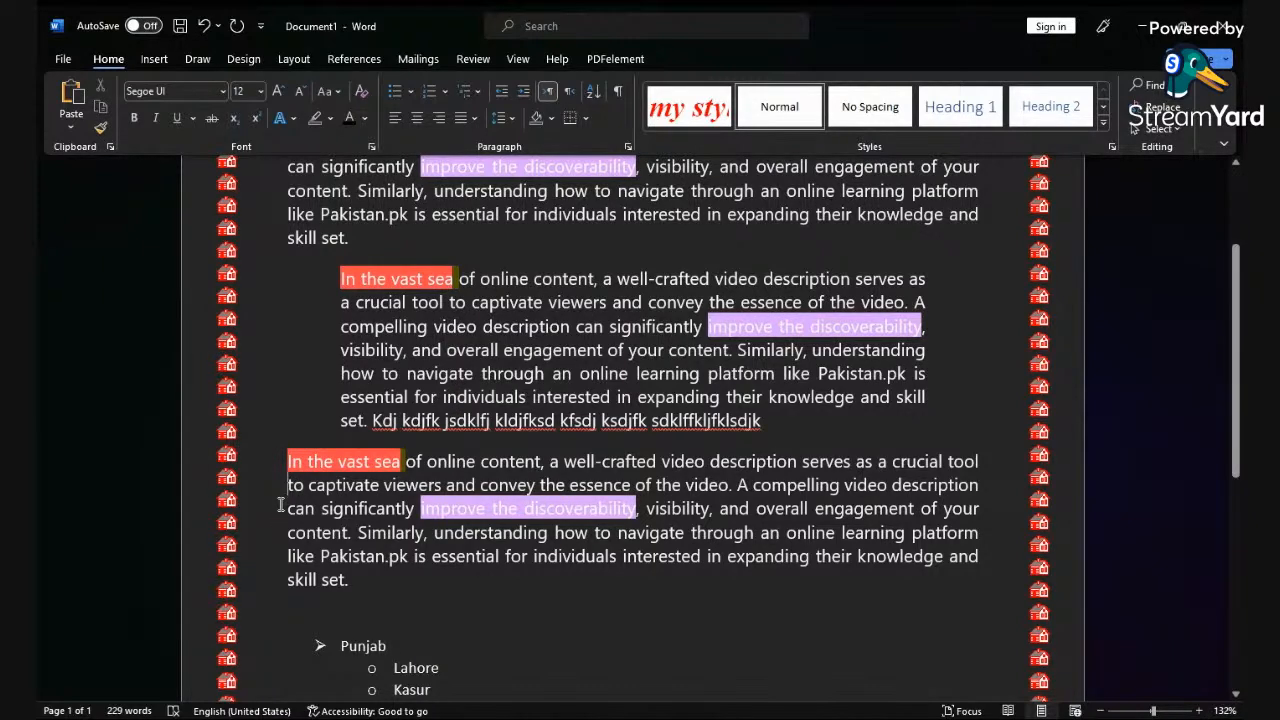
# Step: Show the Selection pane for the document's objects and switch to another window
pyautogui.click(1175, 127)
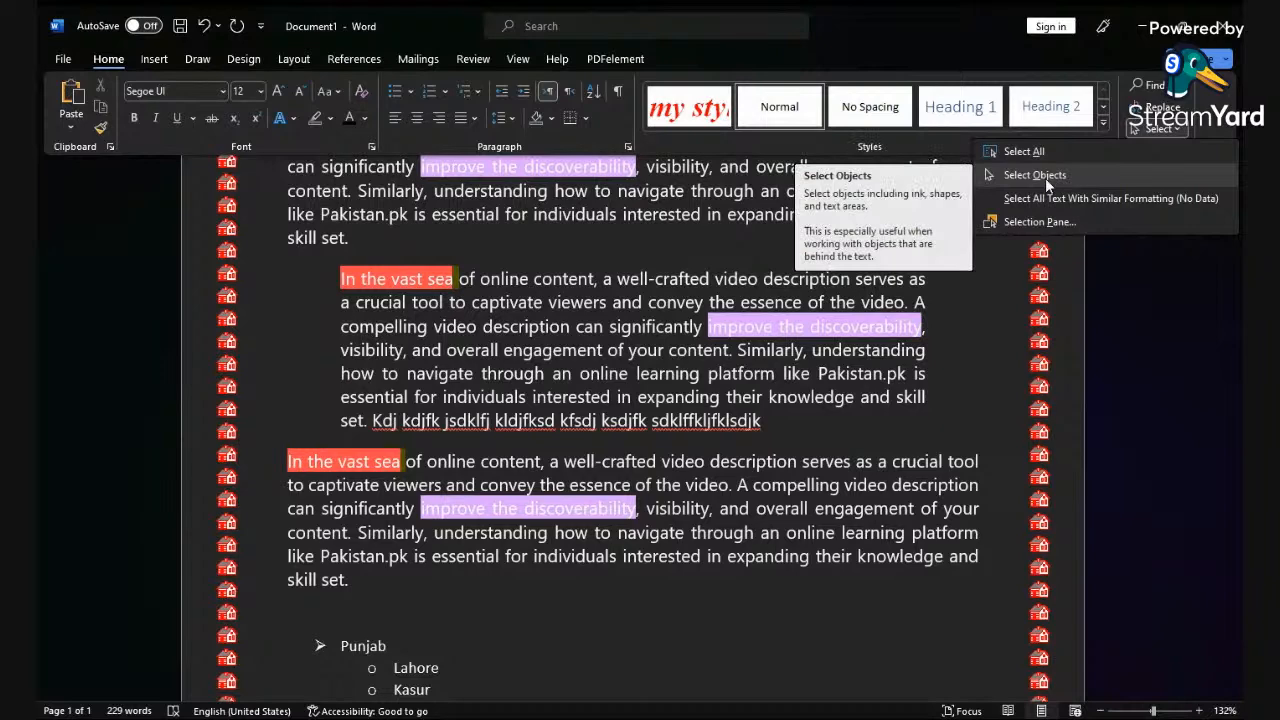
pyautogui.click(1056, 219)
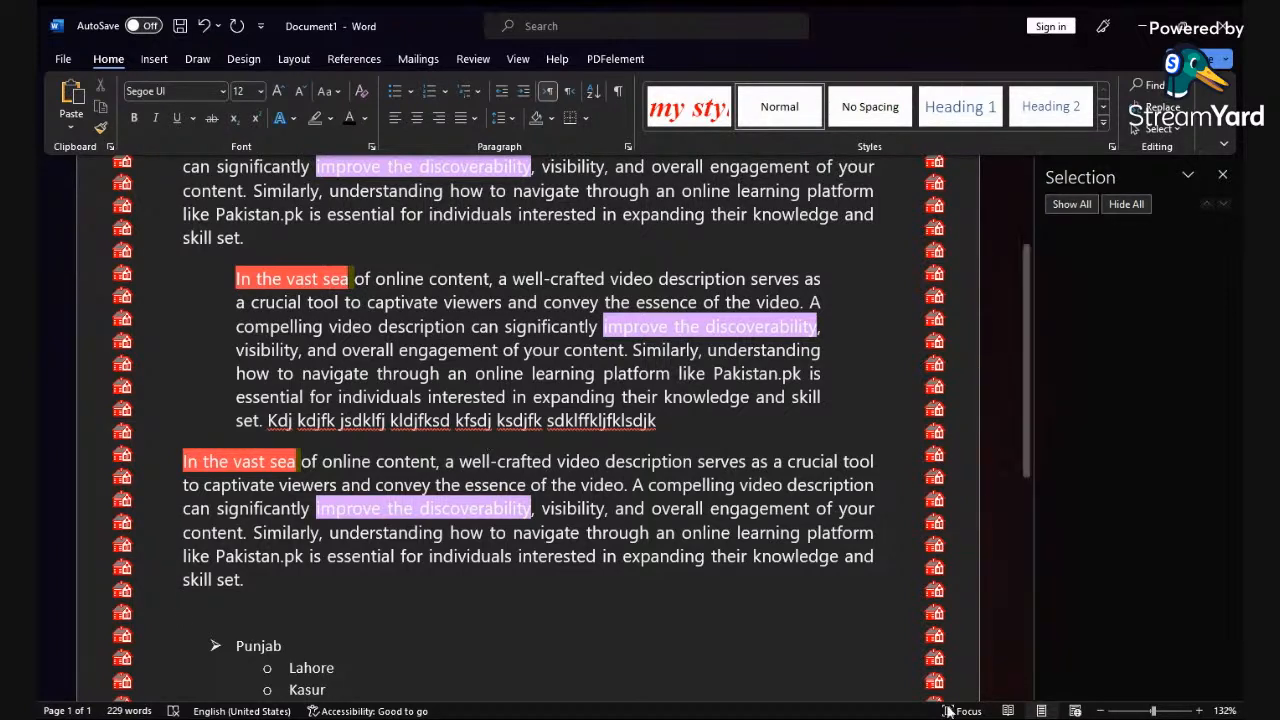
pyautogui.hotkey('alt', 'Tab')
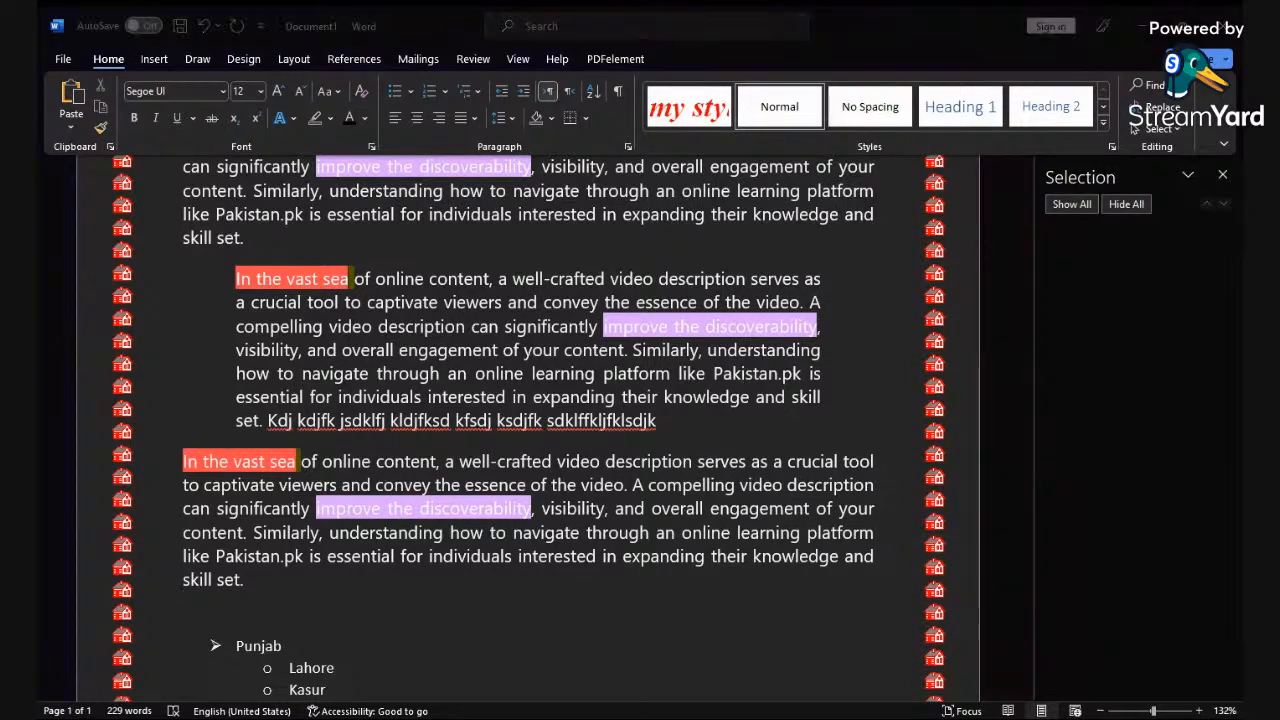